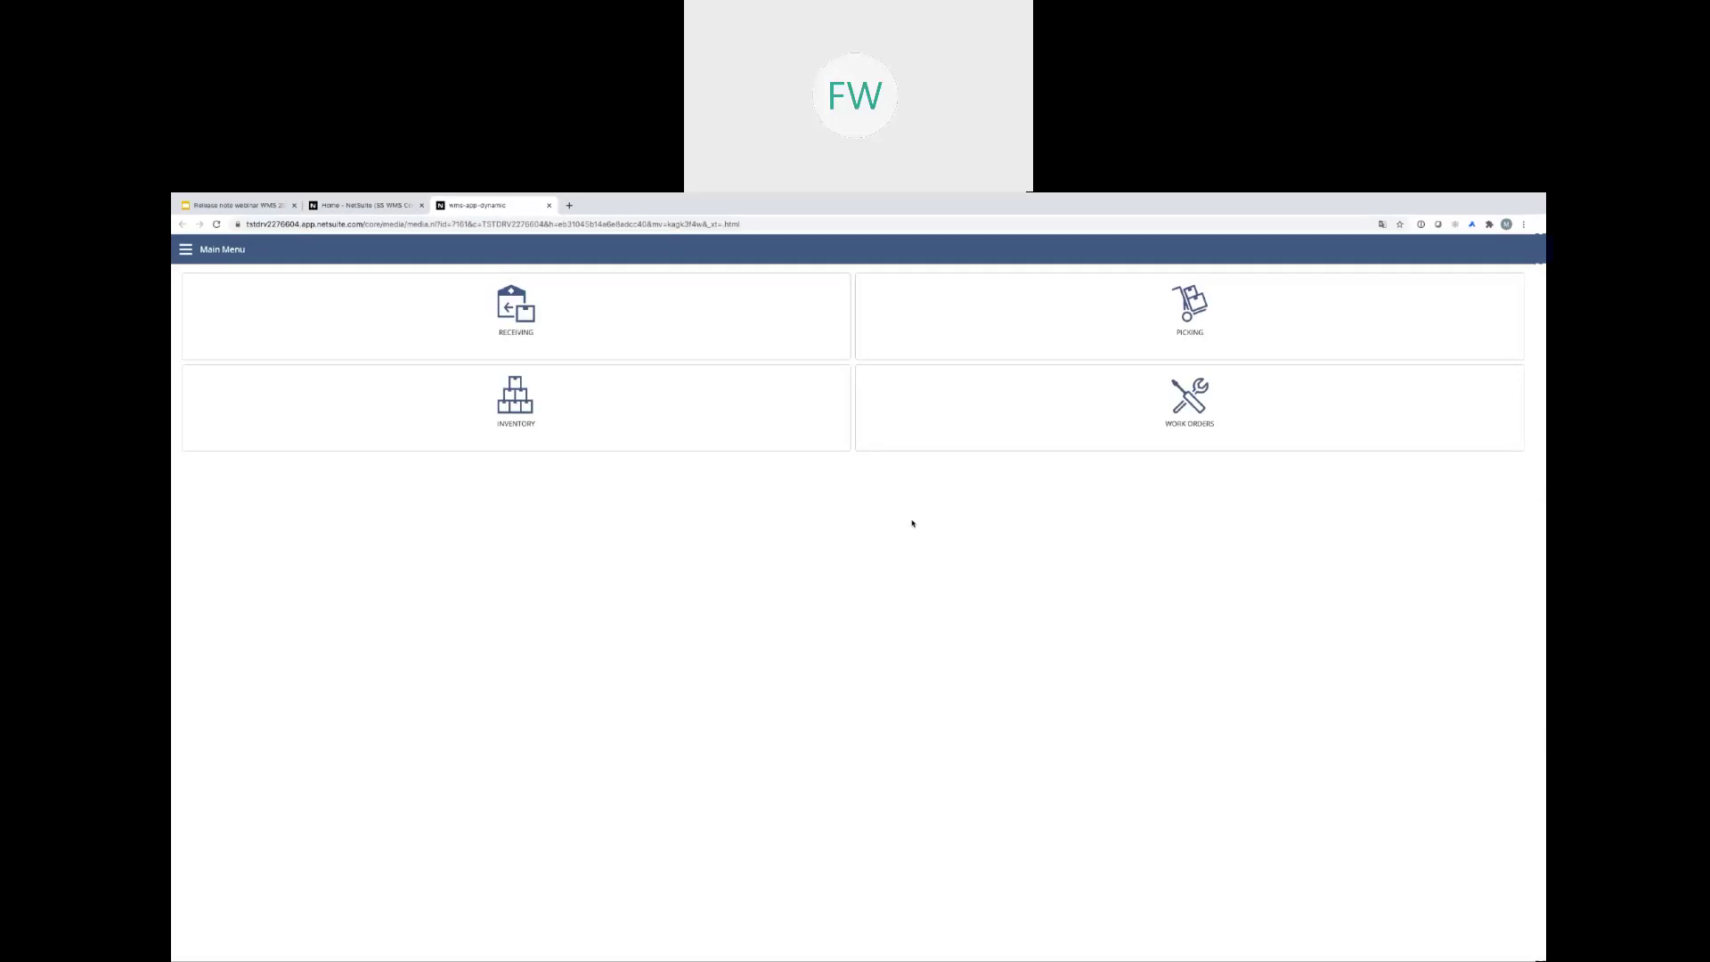
Open the list of open purchase orders for receiving and examine its visible column options
left_click(517, 320)
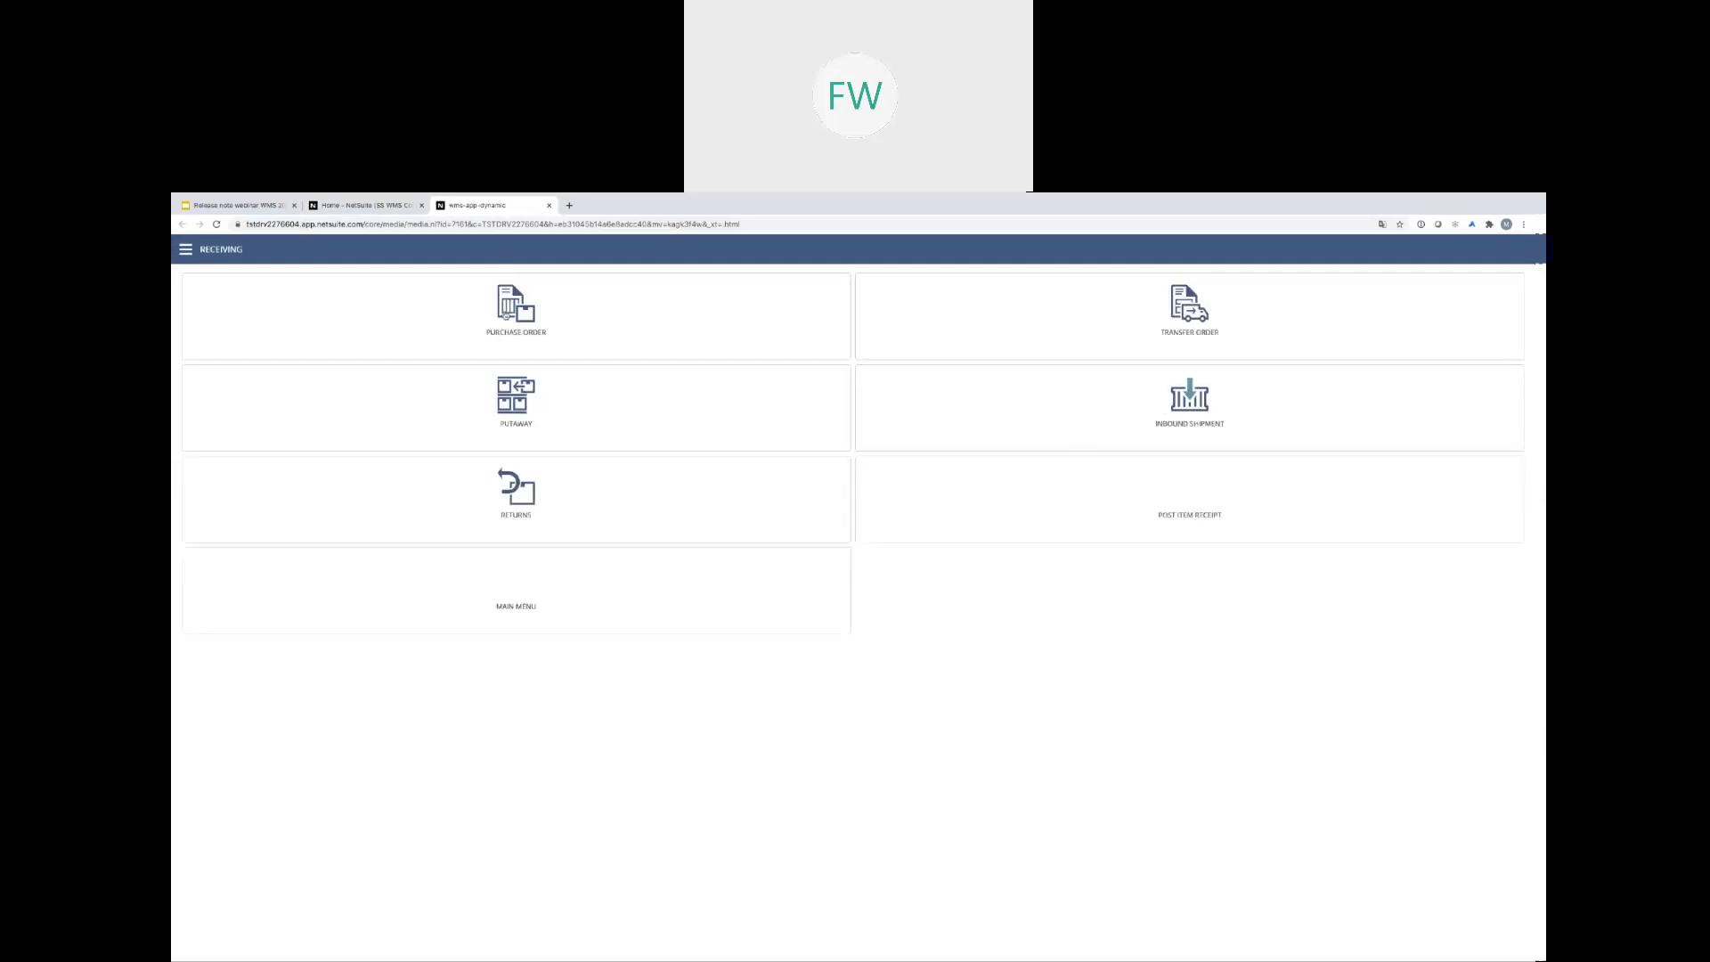
left_click(516, 321)
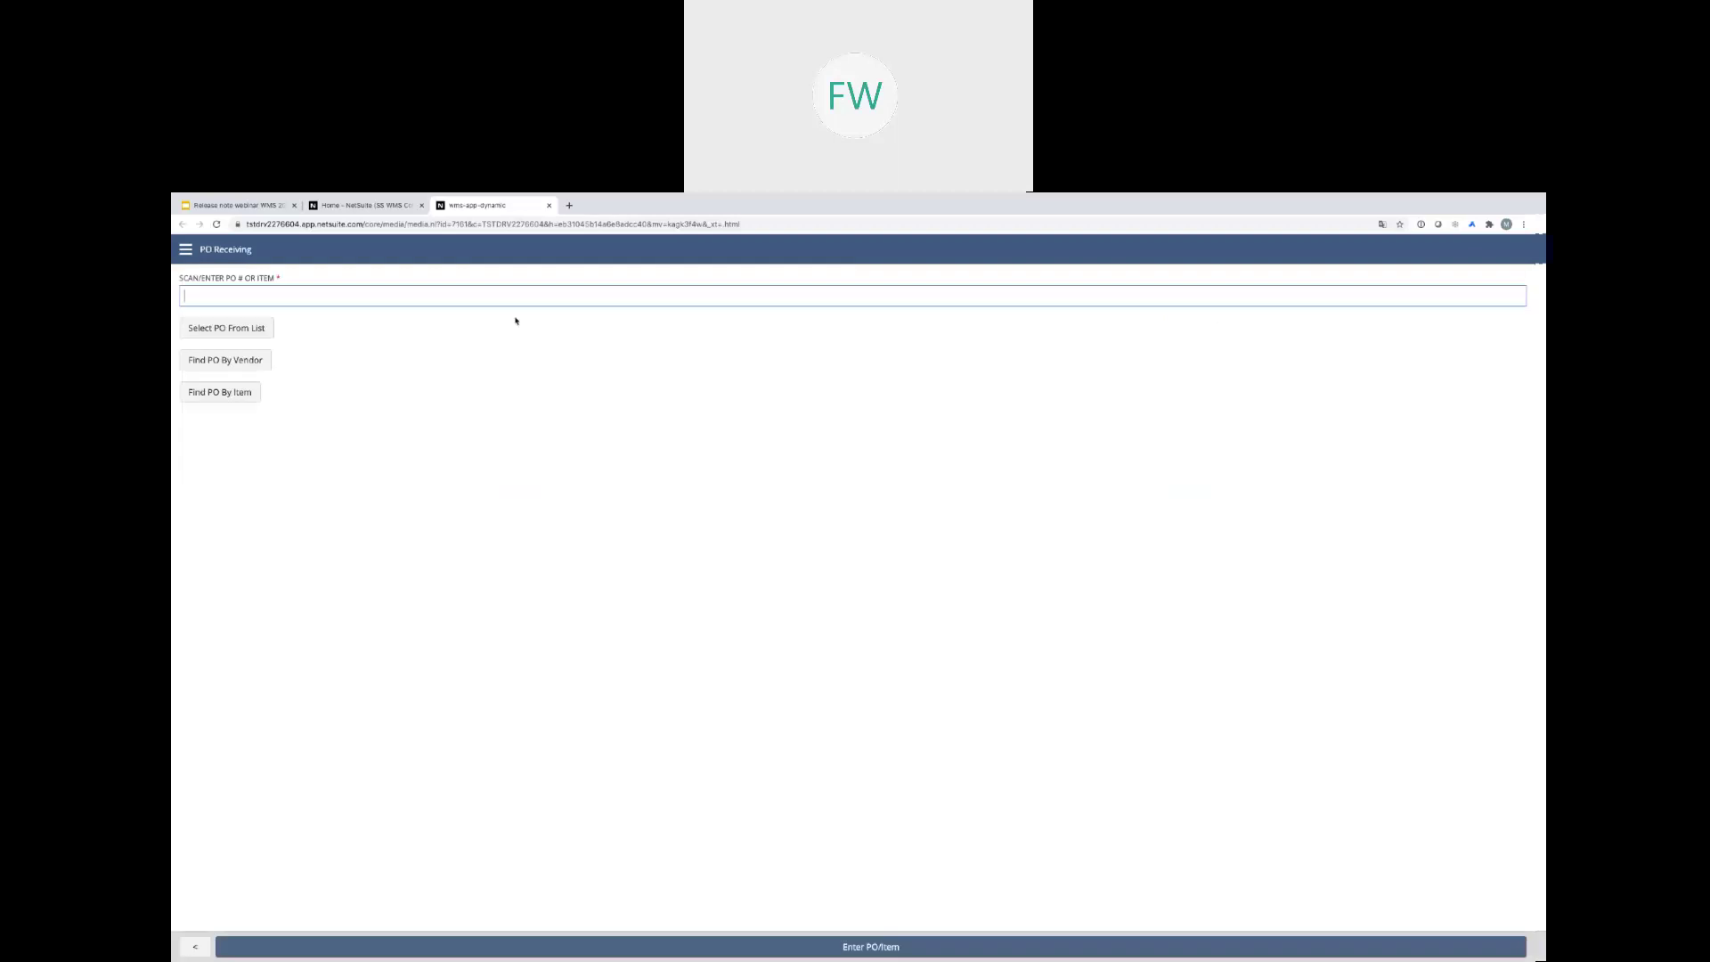
left_click(249, 331)
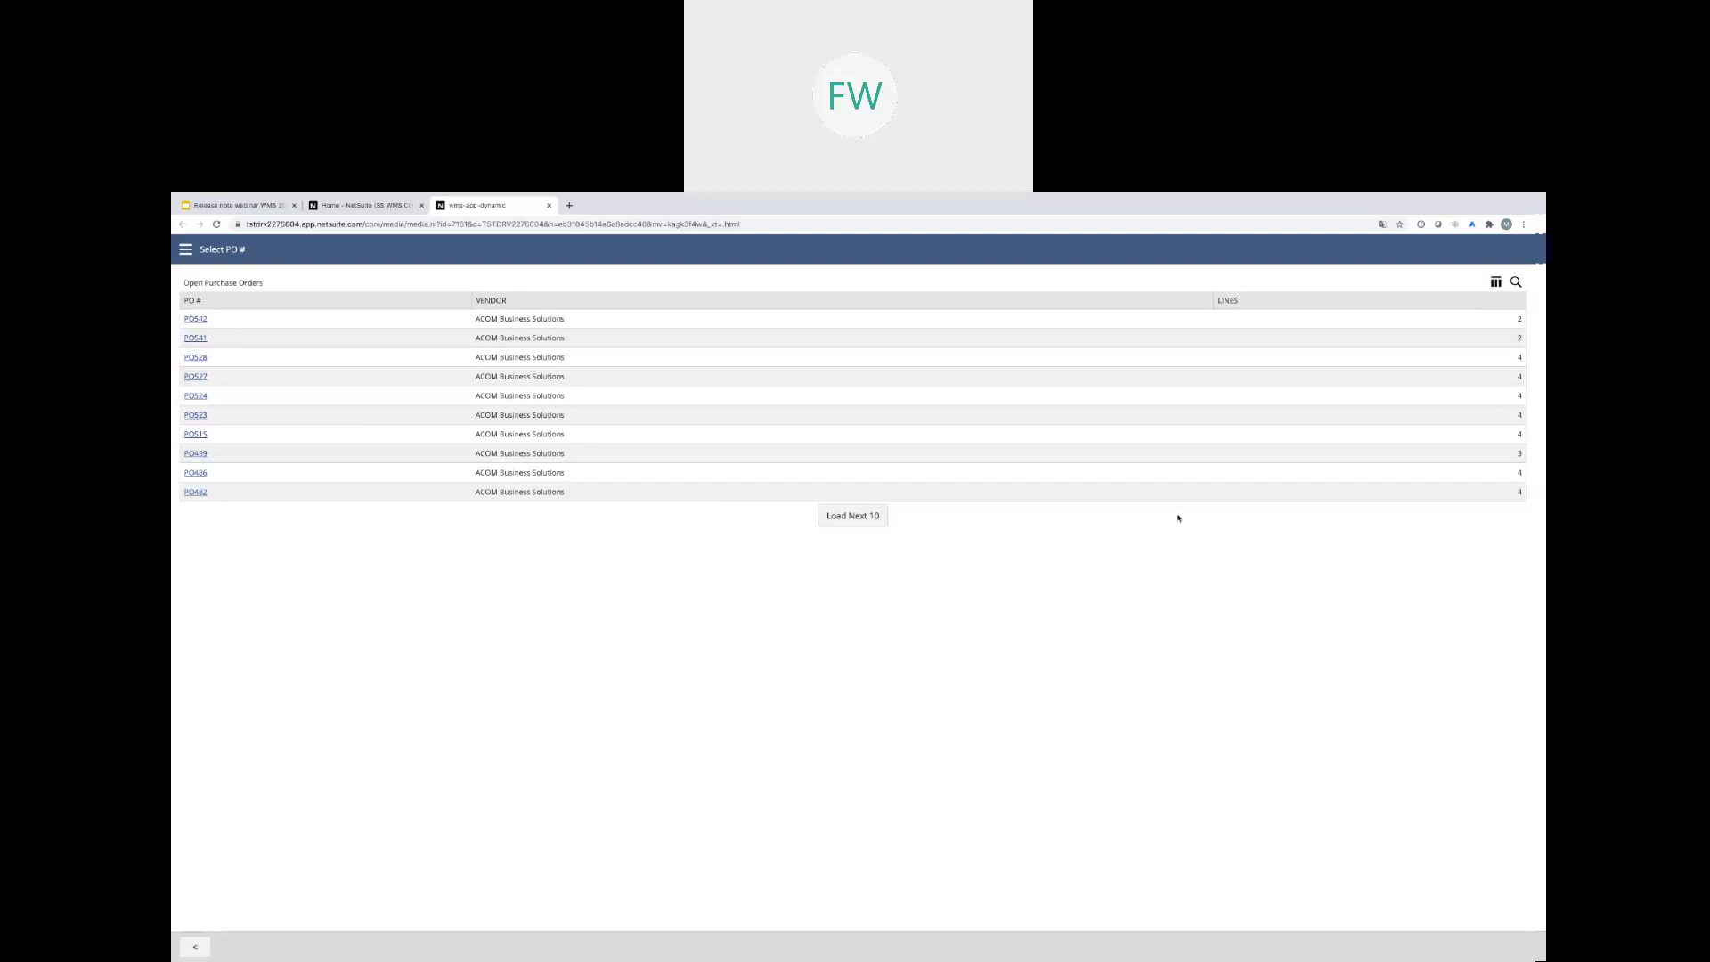
left_click(1497, 283)
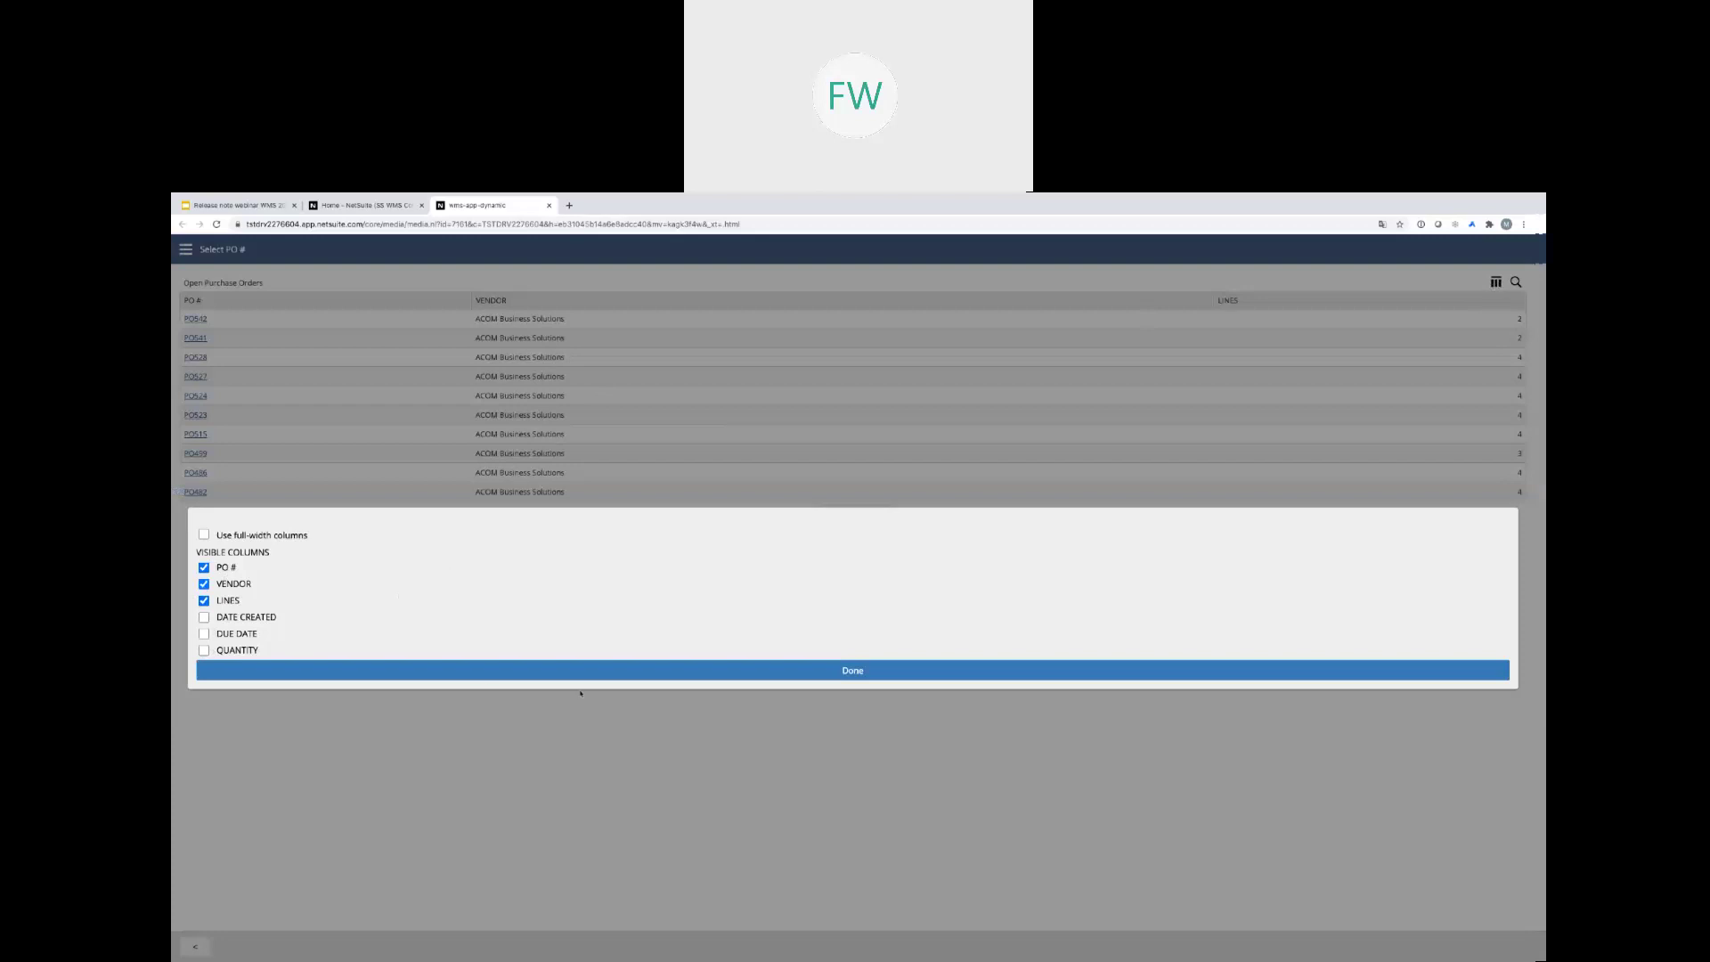
left_click(676, 674)
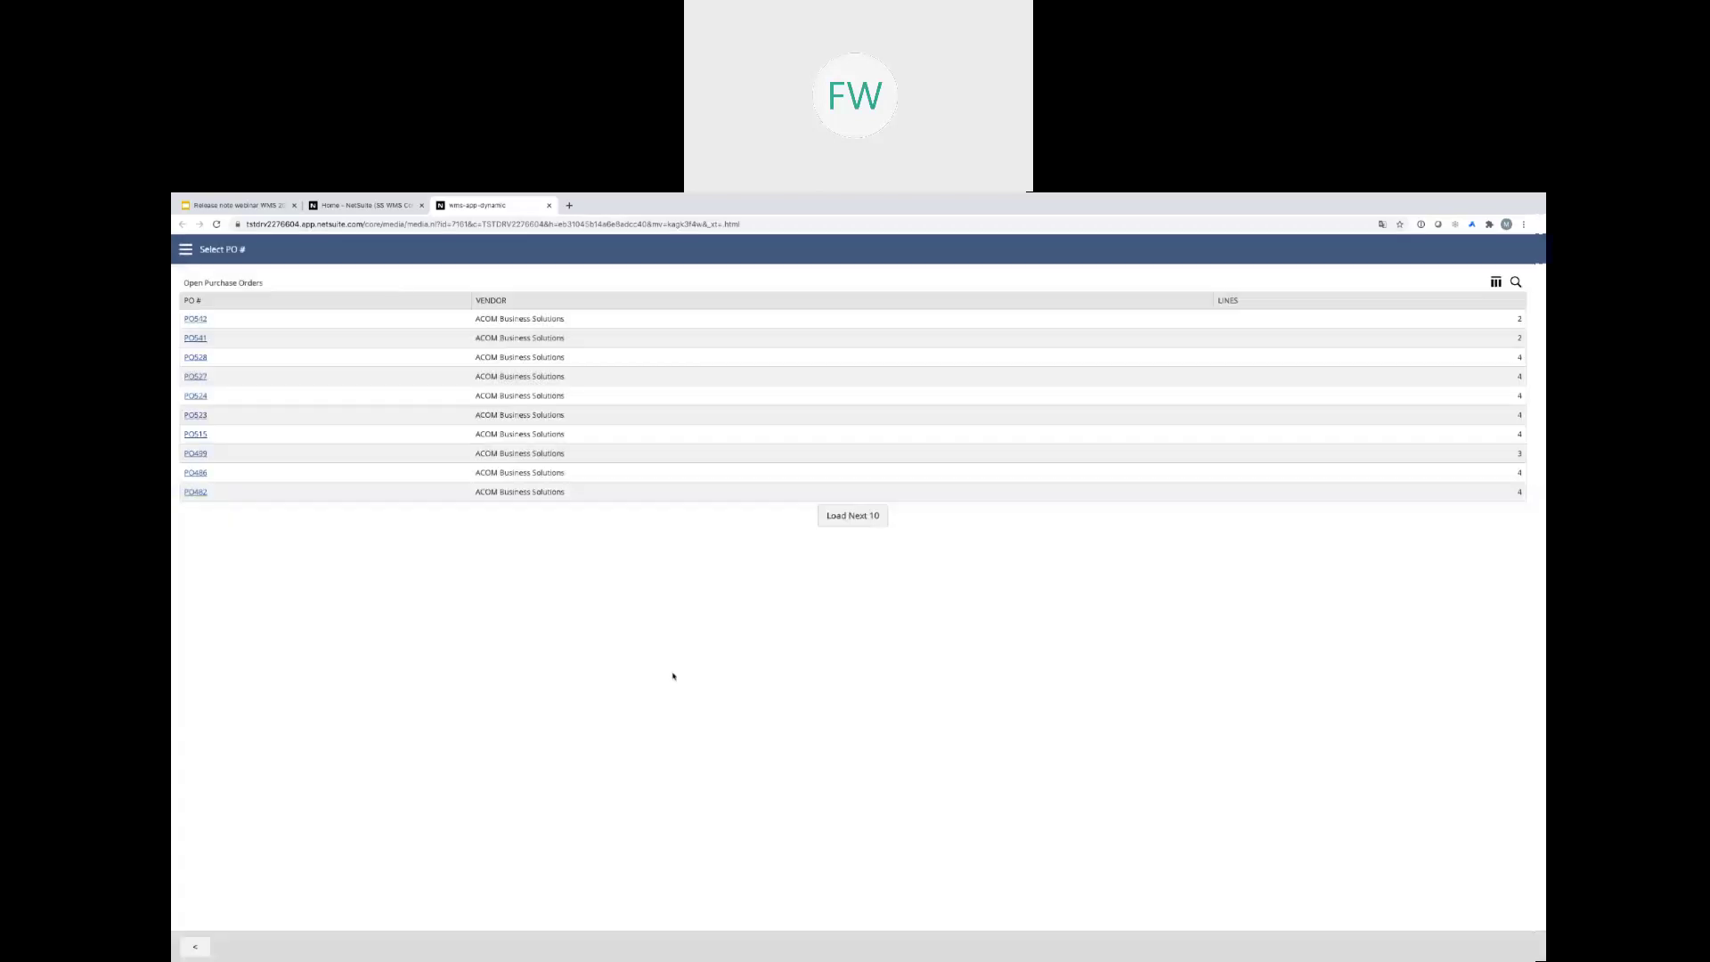
Open the first purchase order in the list, review its header information, and select its first item for receiving
left_click(202, 319)
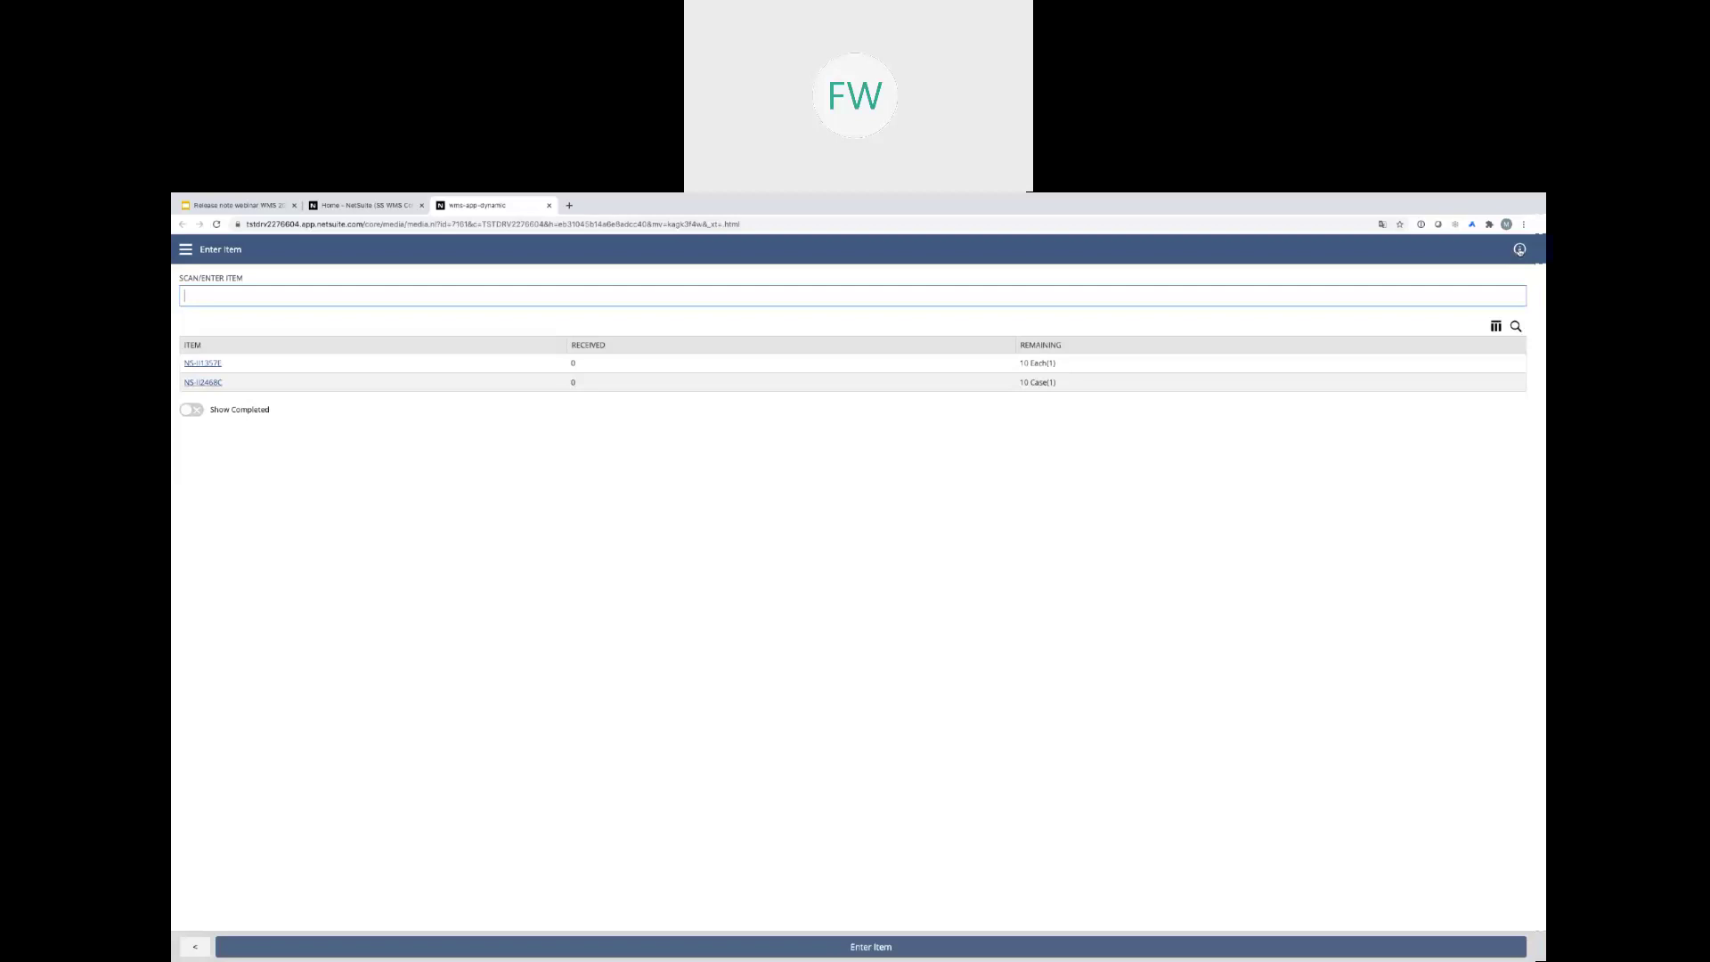
left_click(1519, 250)
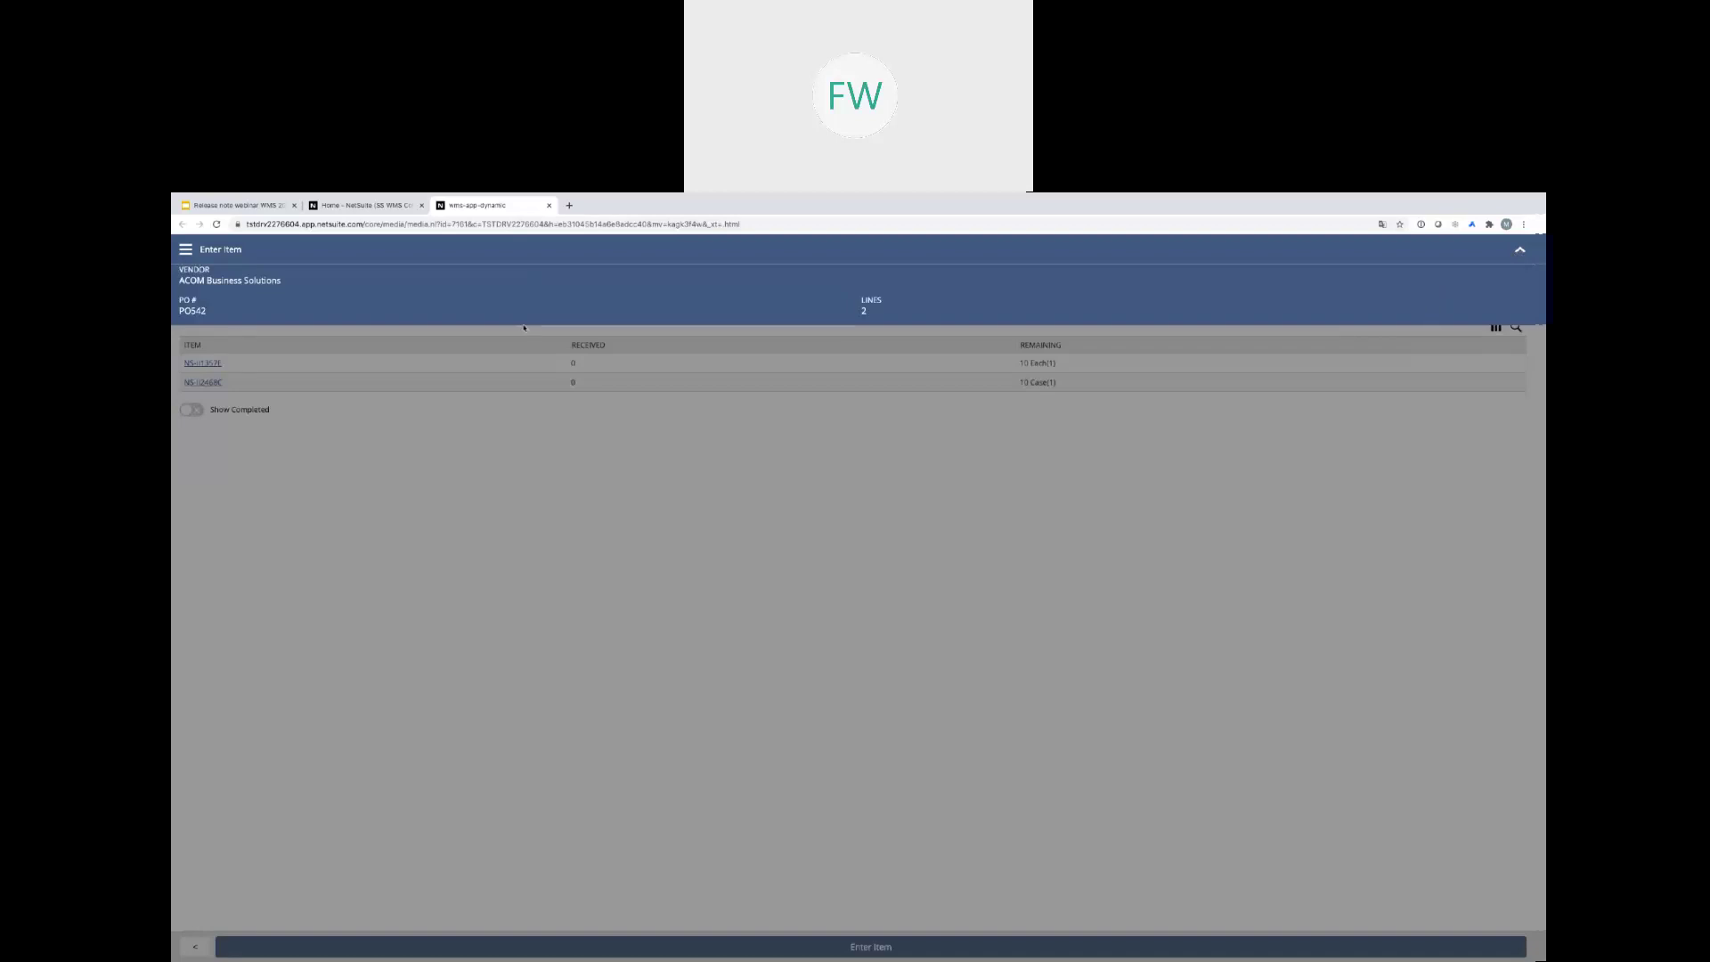
left_click(1522, 252)
left_click(202, 364)
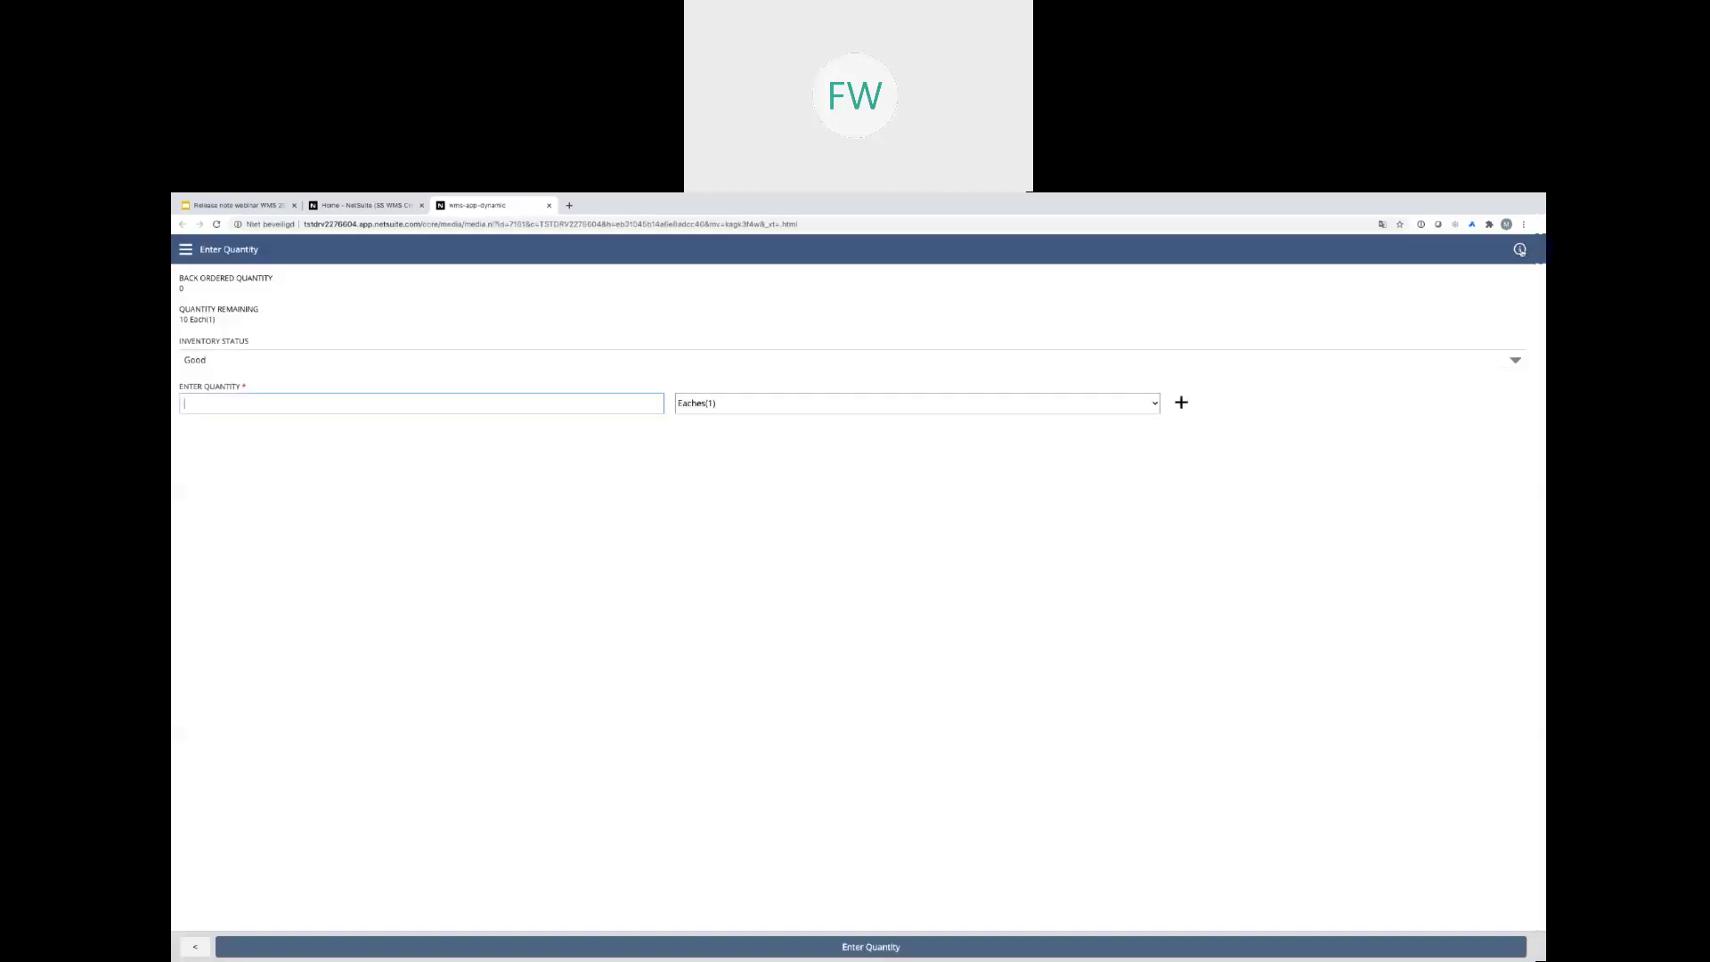
Examine the purchase order and item details, including the item image, while on quantity entry
left_click(1519, 250)
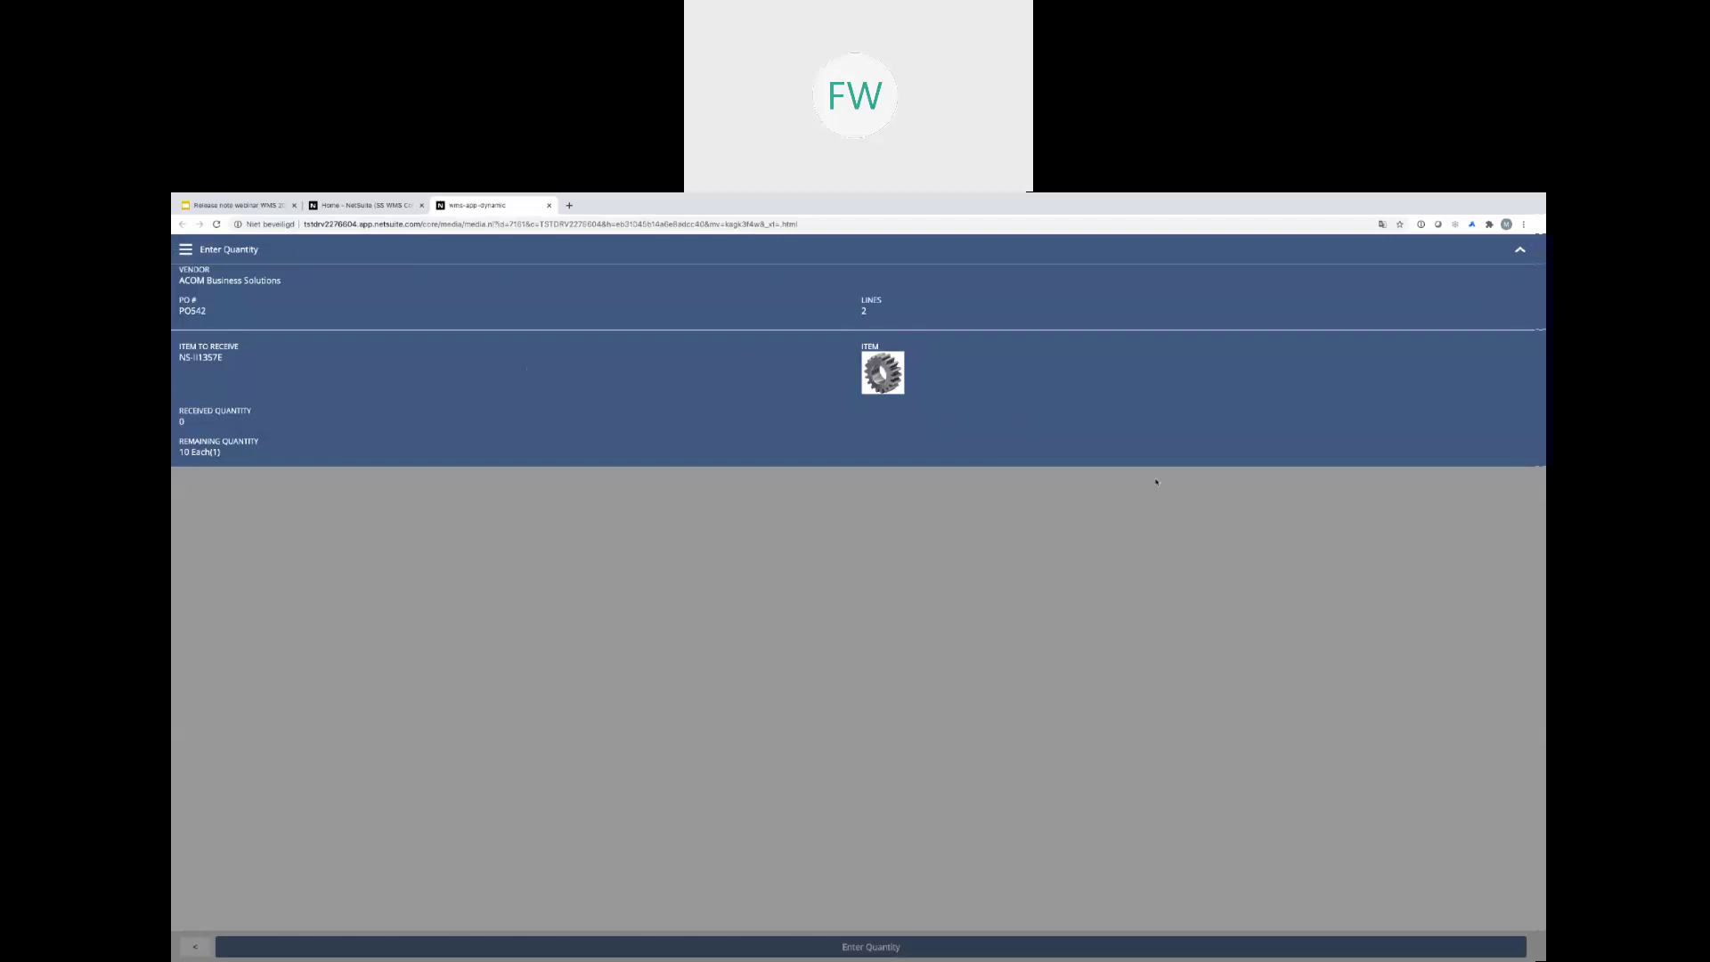
left_click(1521, 252)
left_click(636, 398)
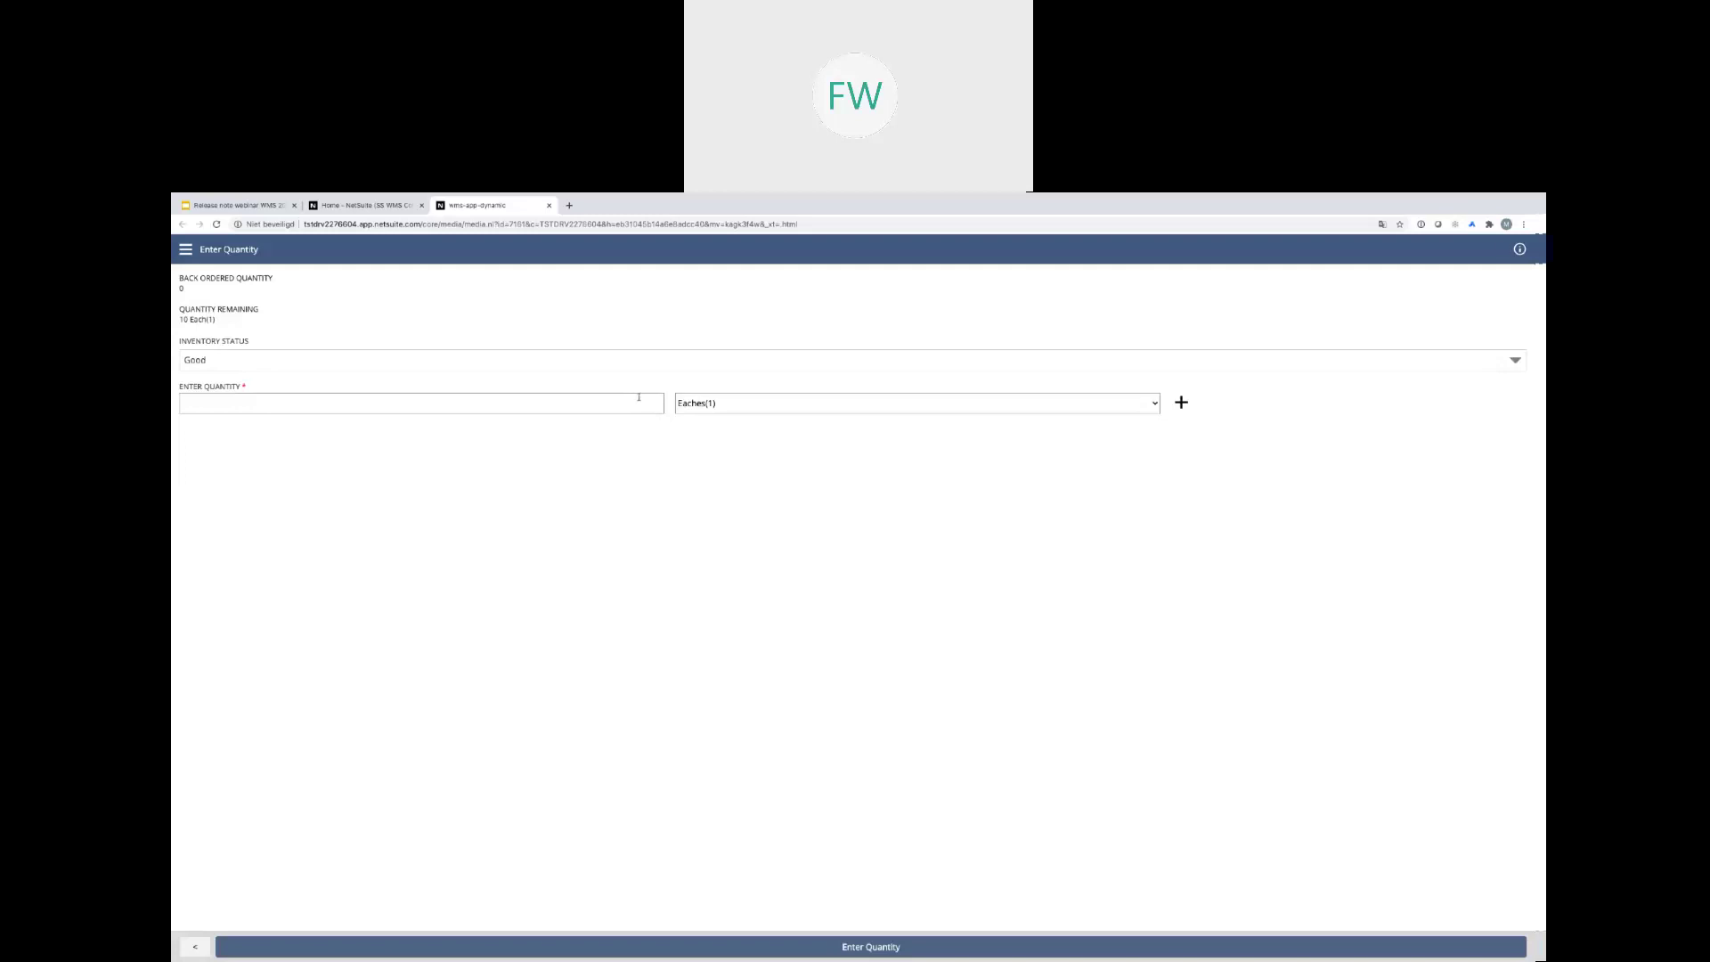
left_click(1519, 250)
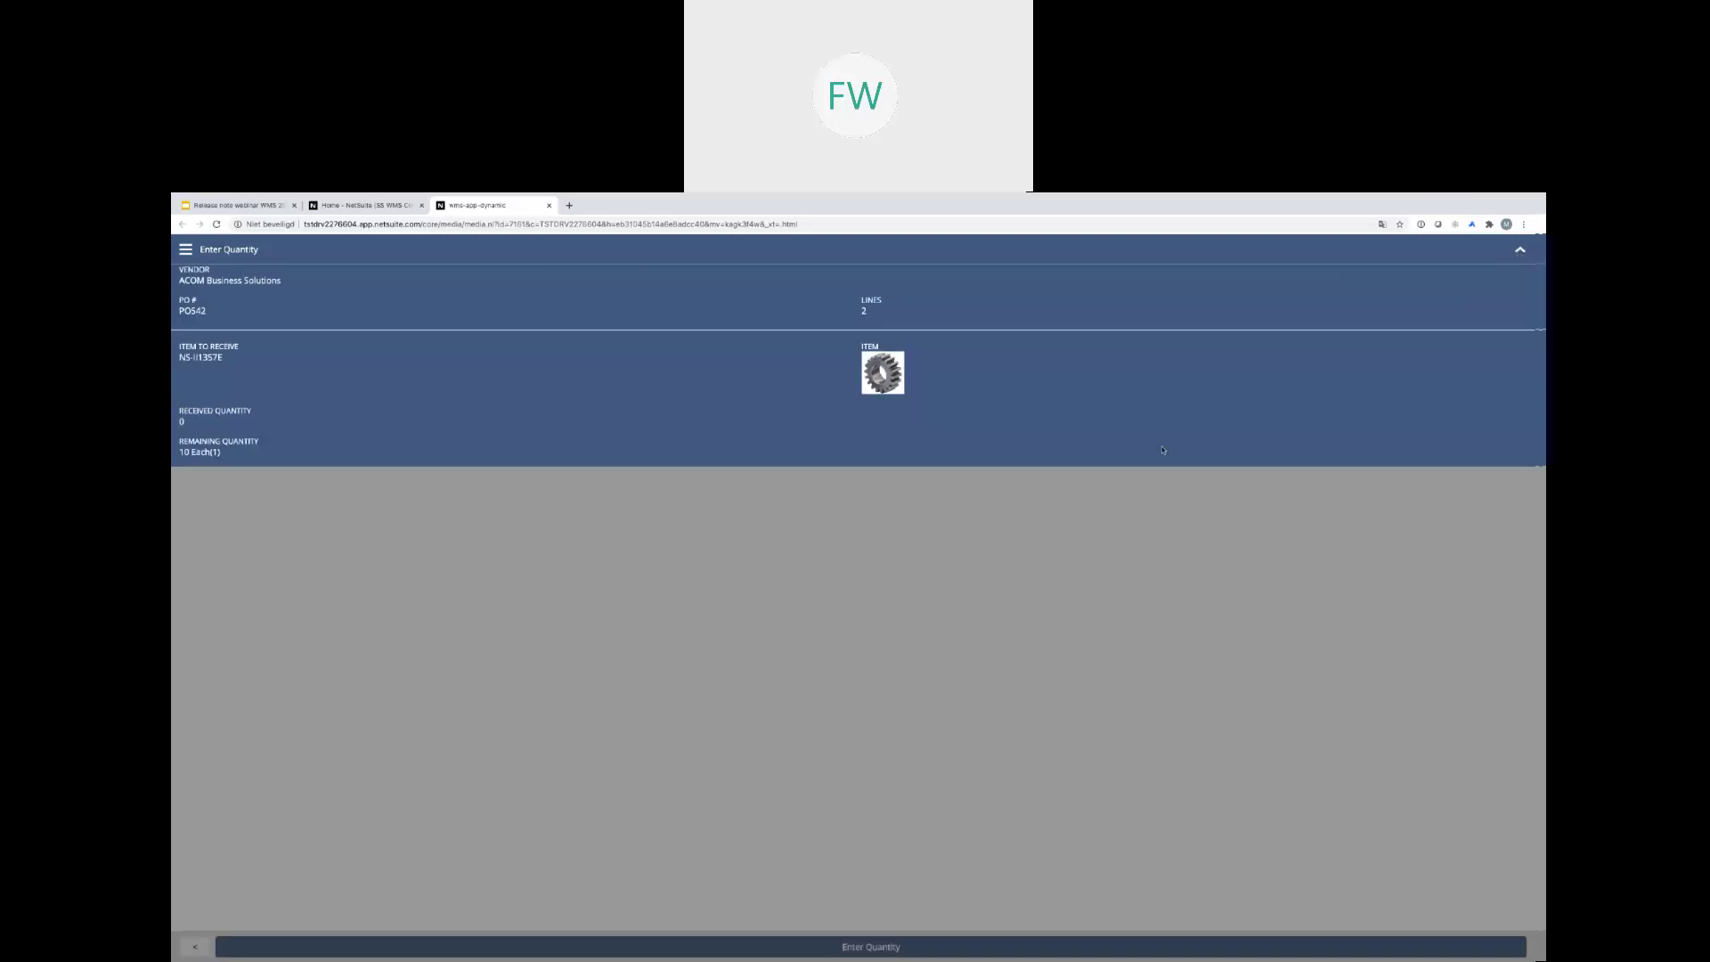
left_click(1520, 252)
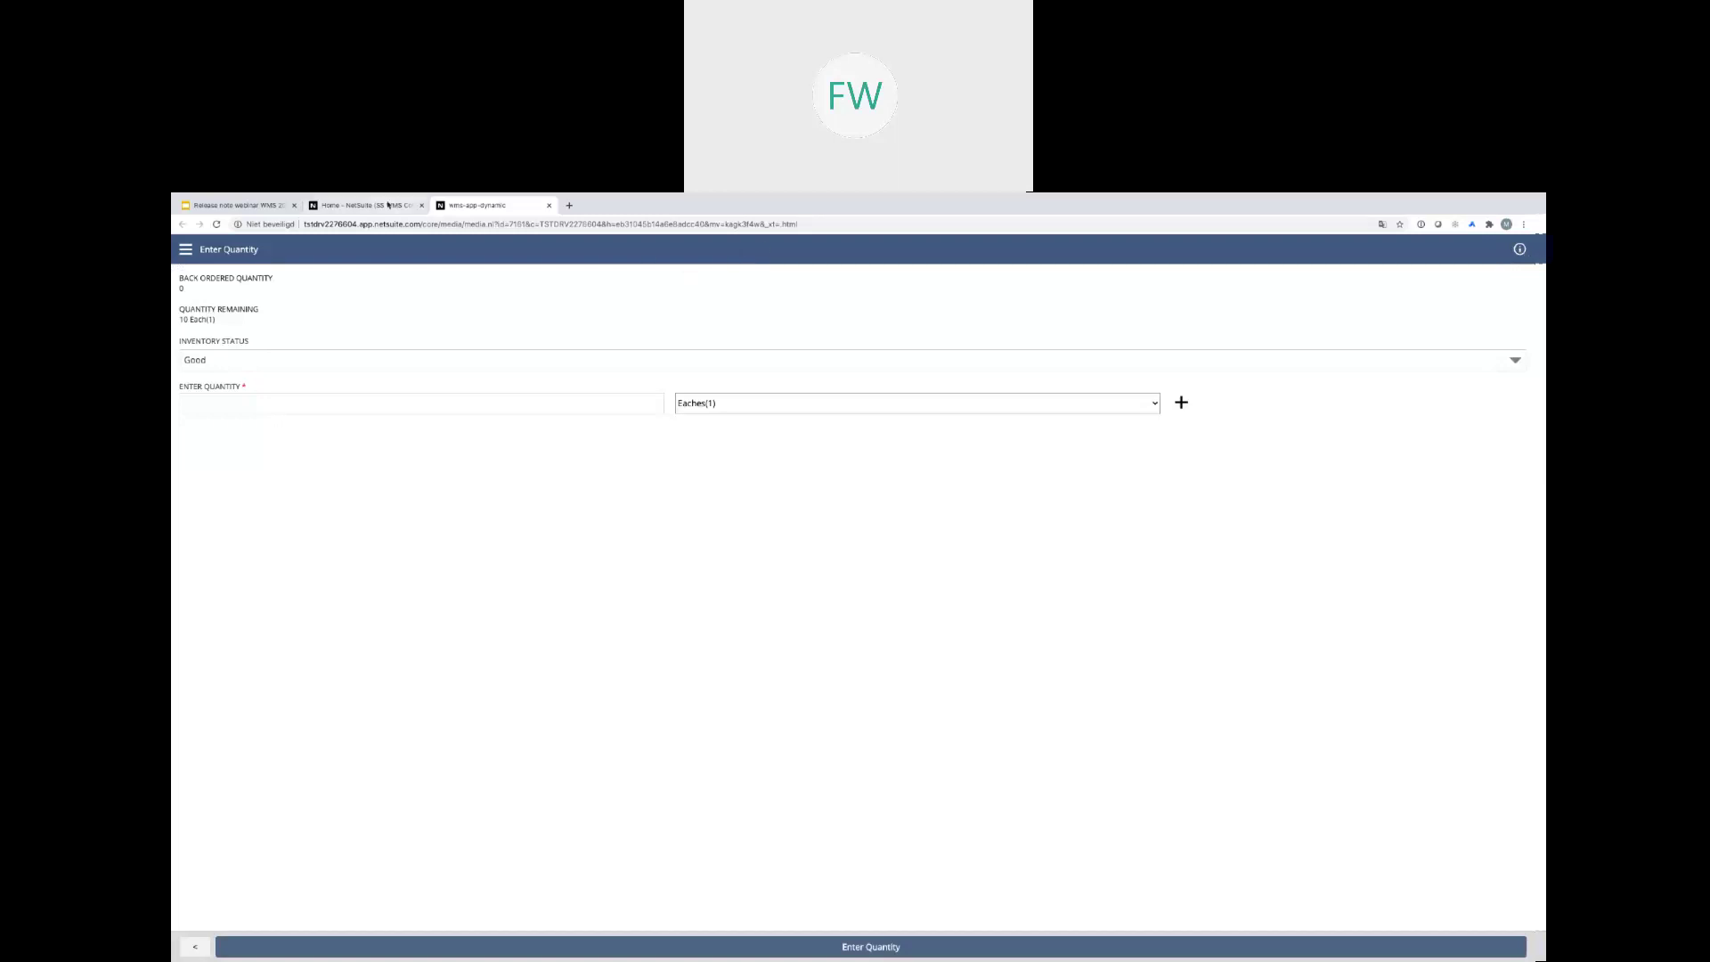
Switch to the NetSuite dashboard and open the configuration of the NSWMS_POReceiving process from the WMS processes list
left_click(385, 206)
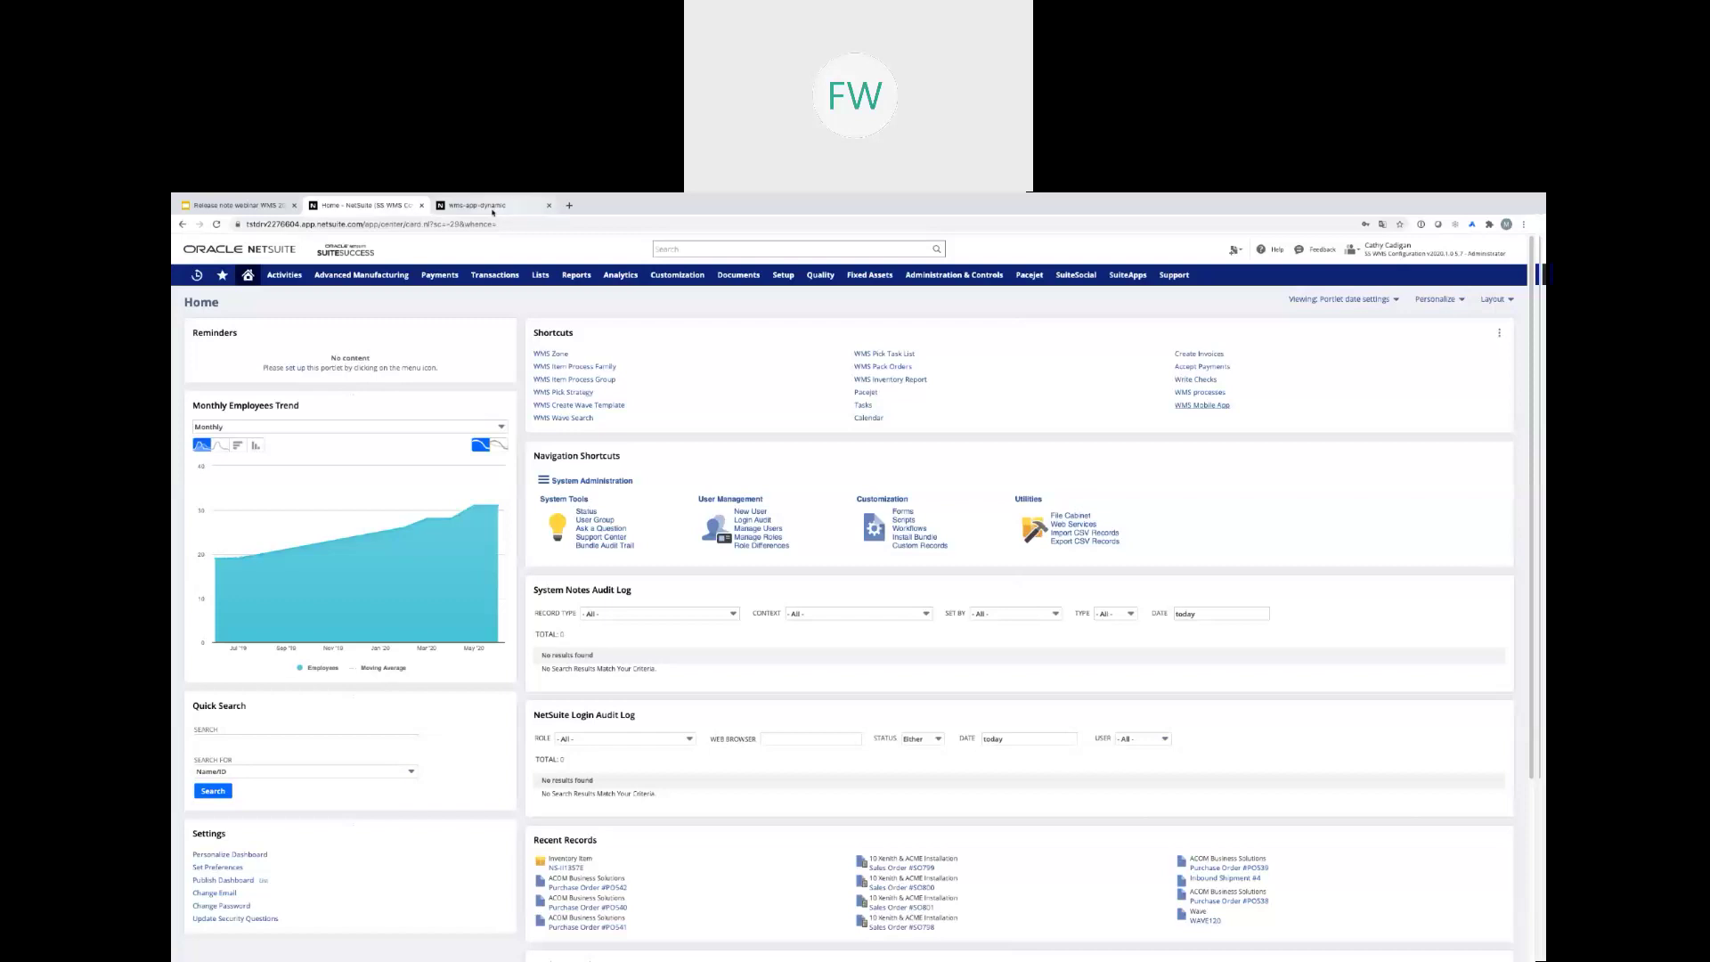
left_click(493, 212)
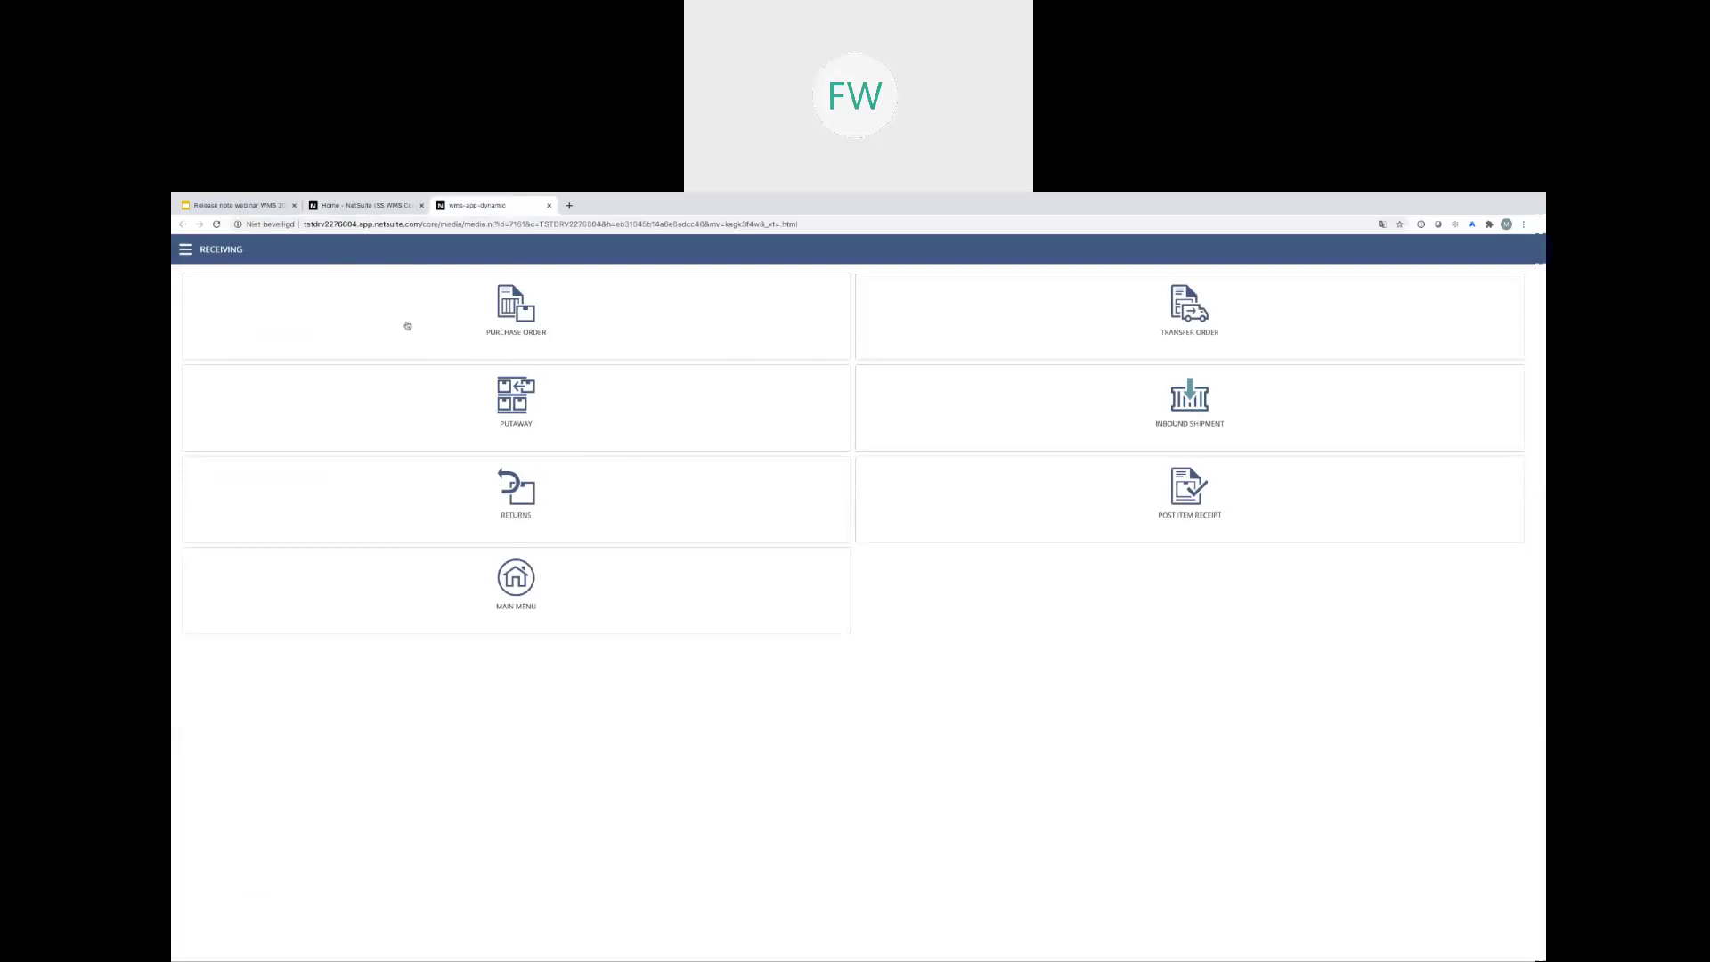
left_click(370, 207)
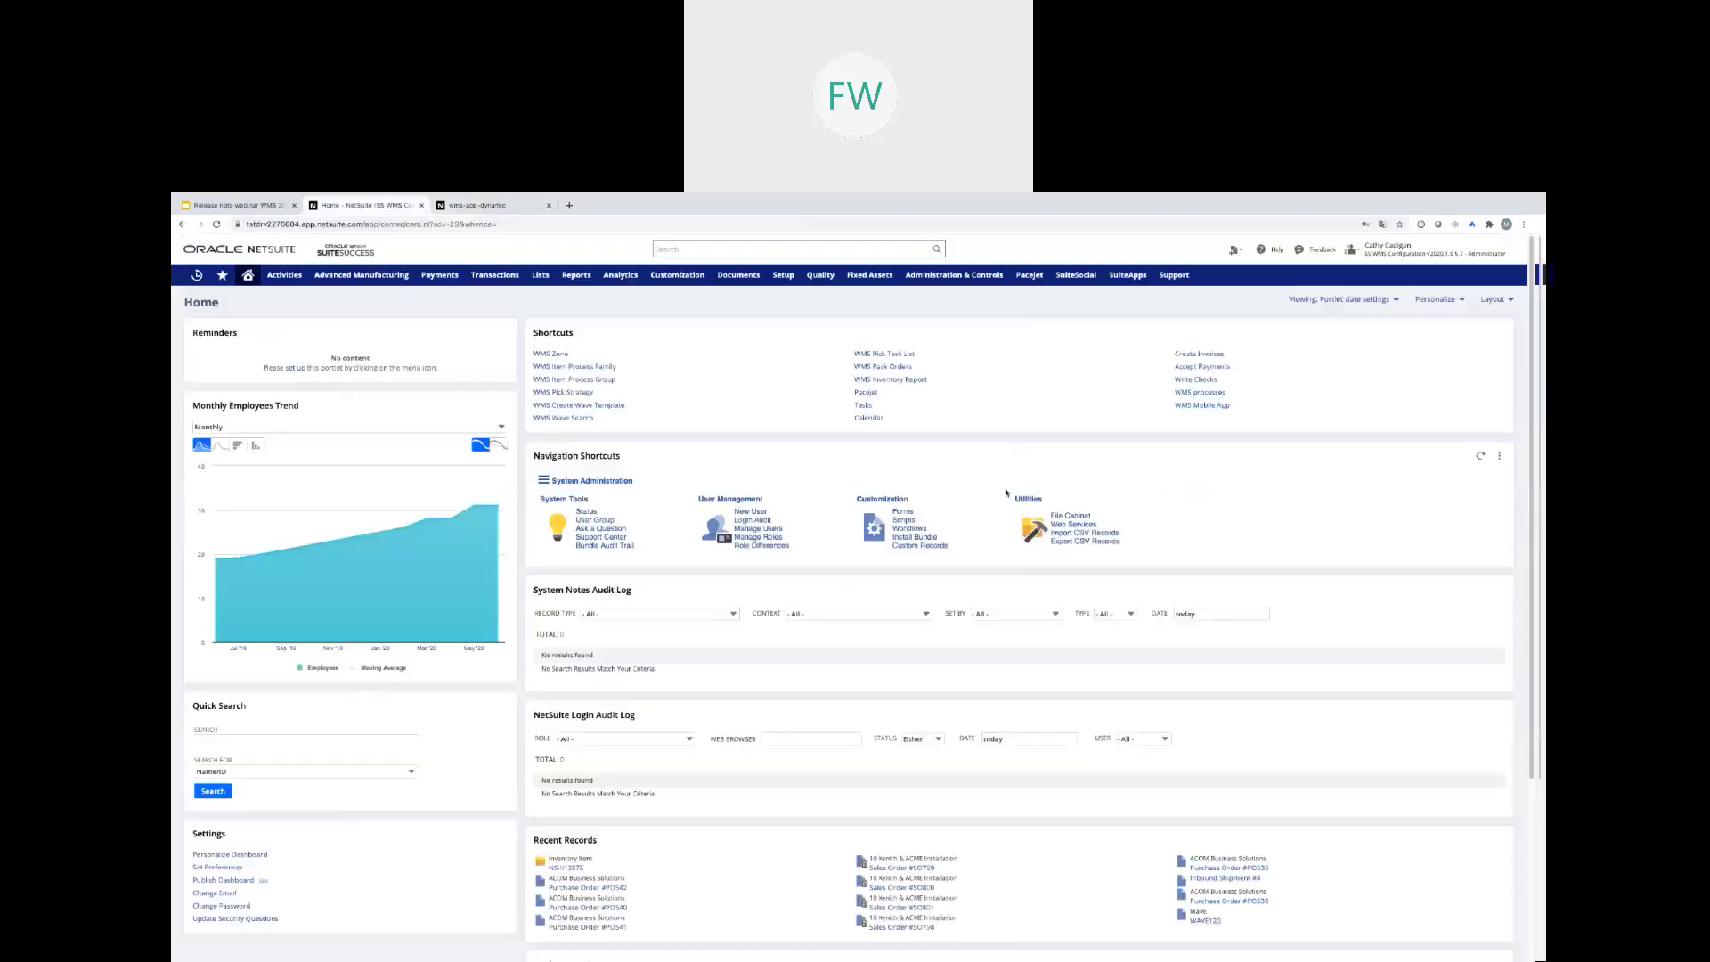
left_click(1202, 393)
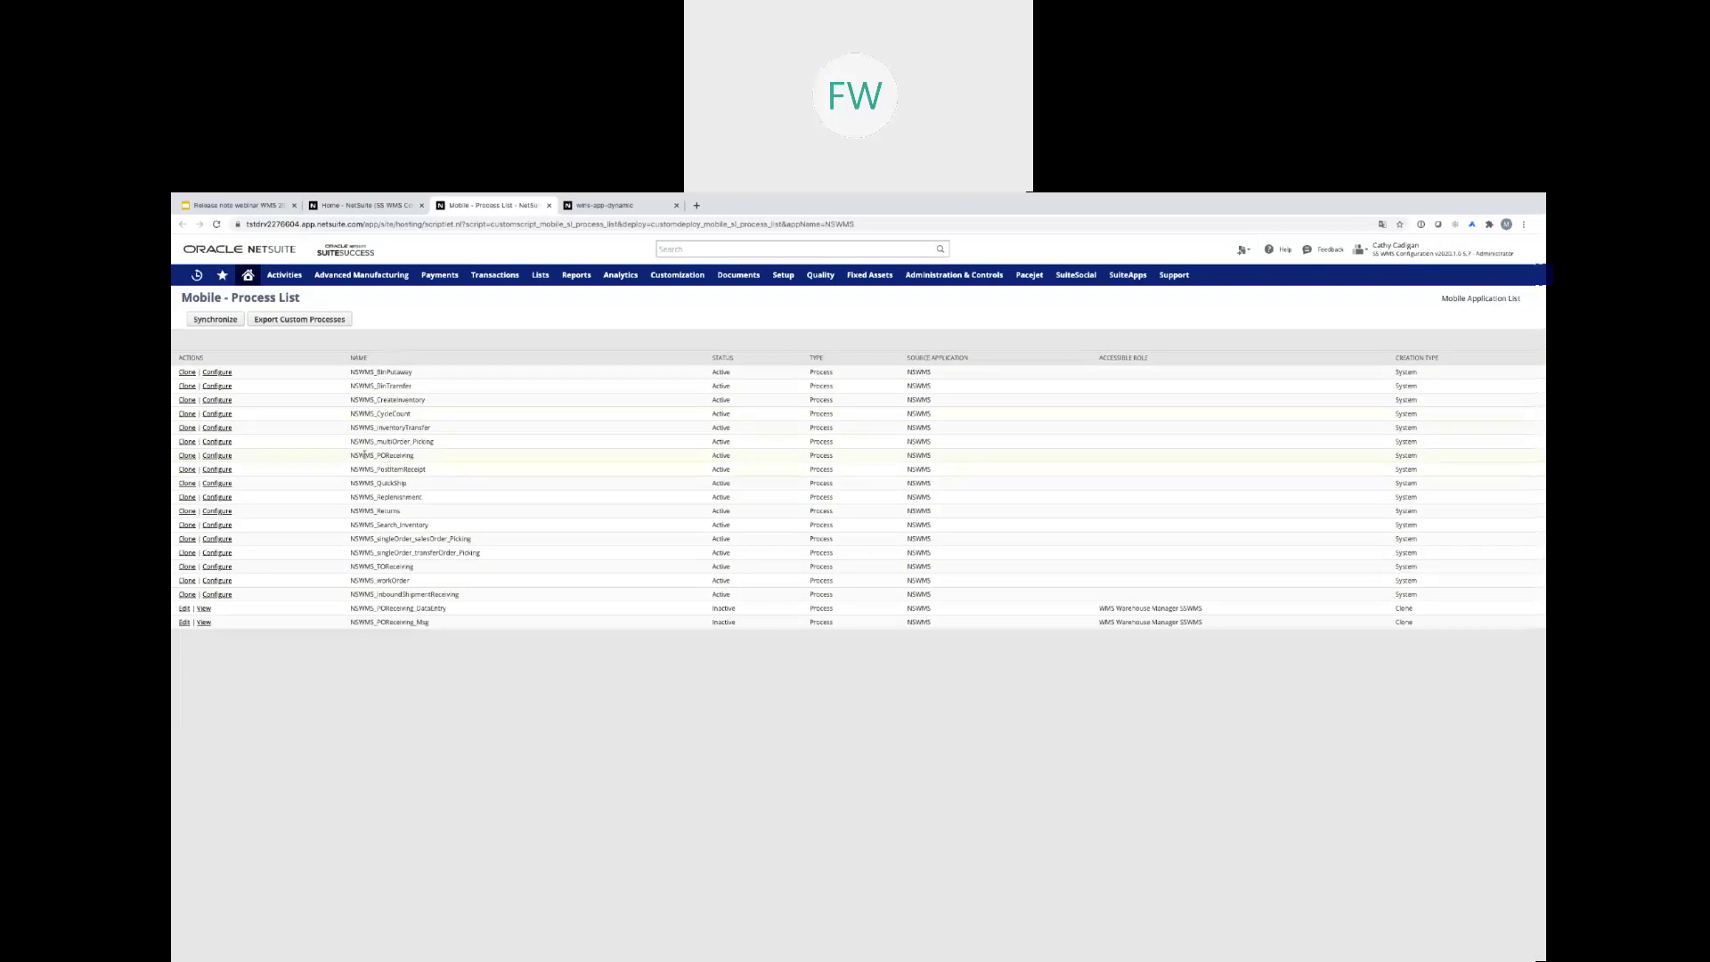
left_click(217, 456)
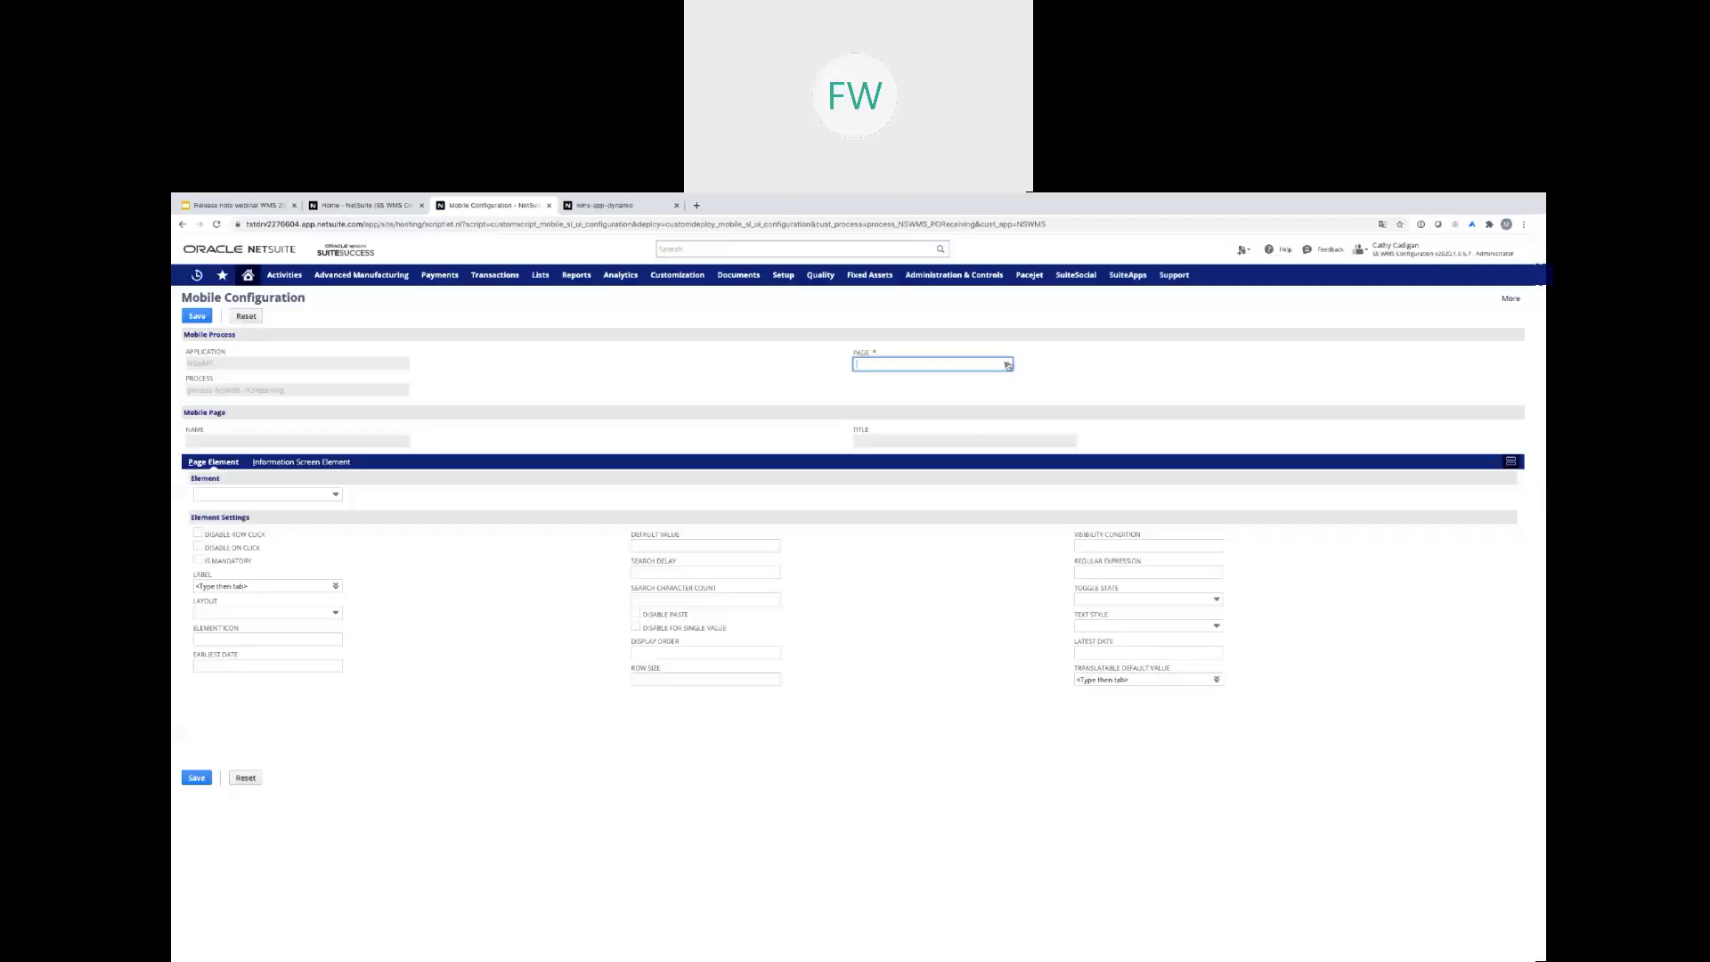
Select the page_poReceiving_selectPOFromList page and its data table element in the mobile configuration
left_click(1006, 364)
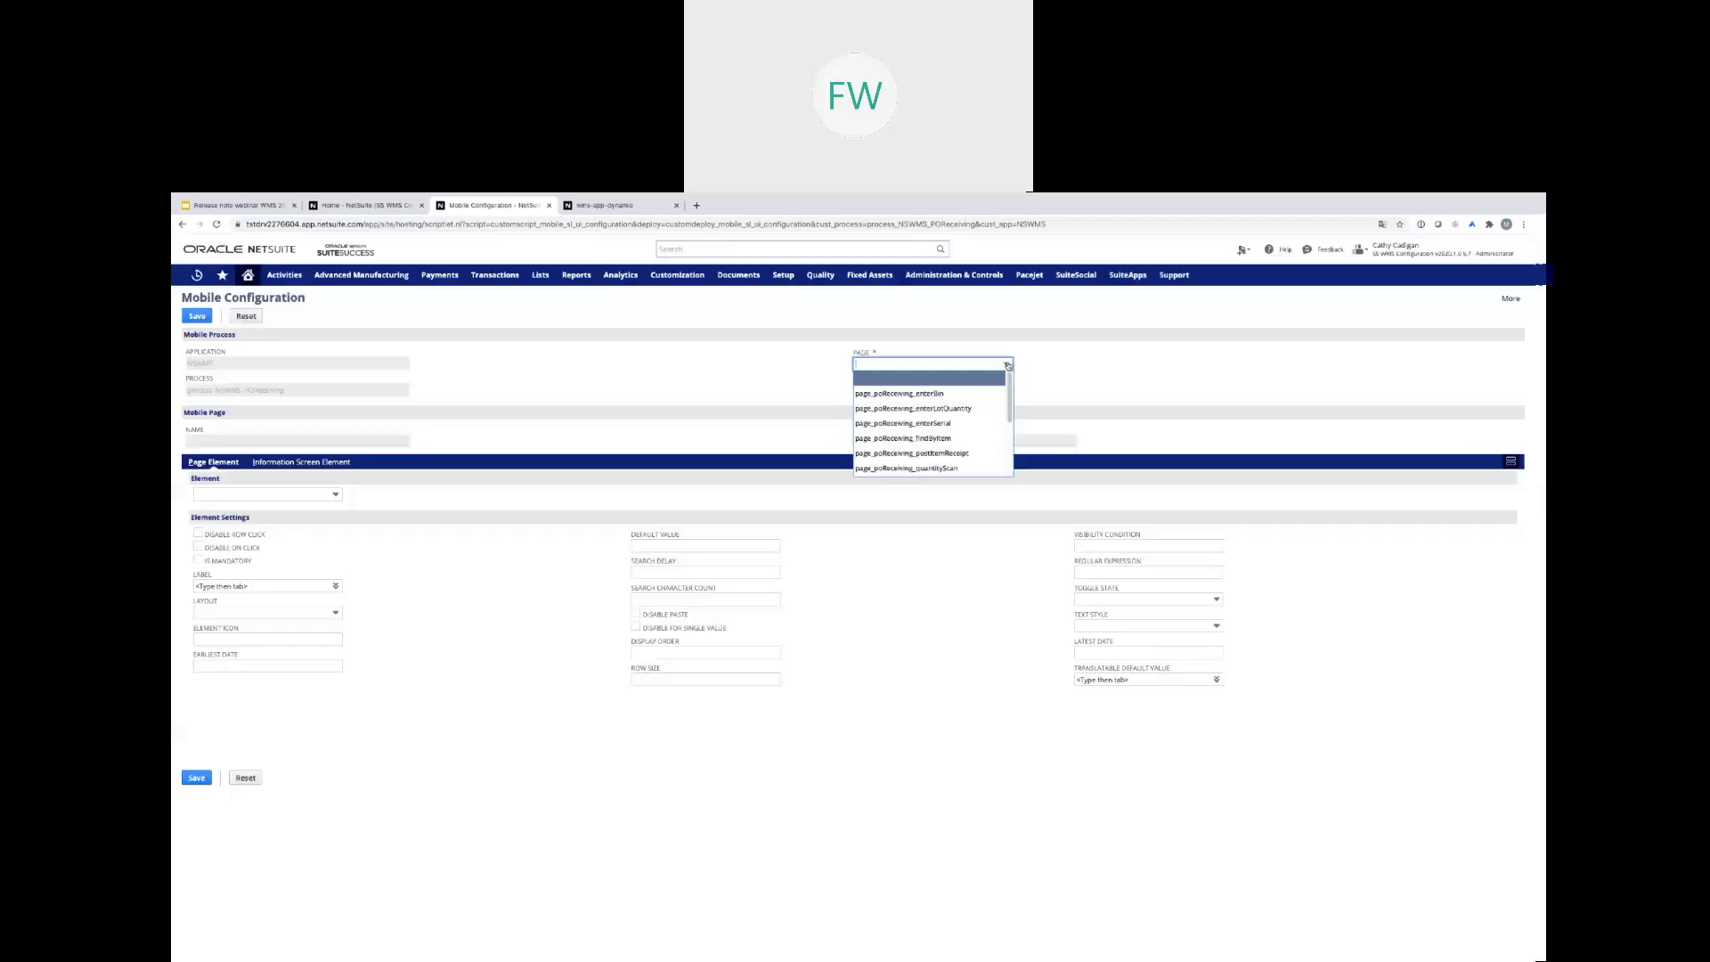
left_click_drag(1011, 383, 1015, 417)
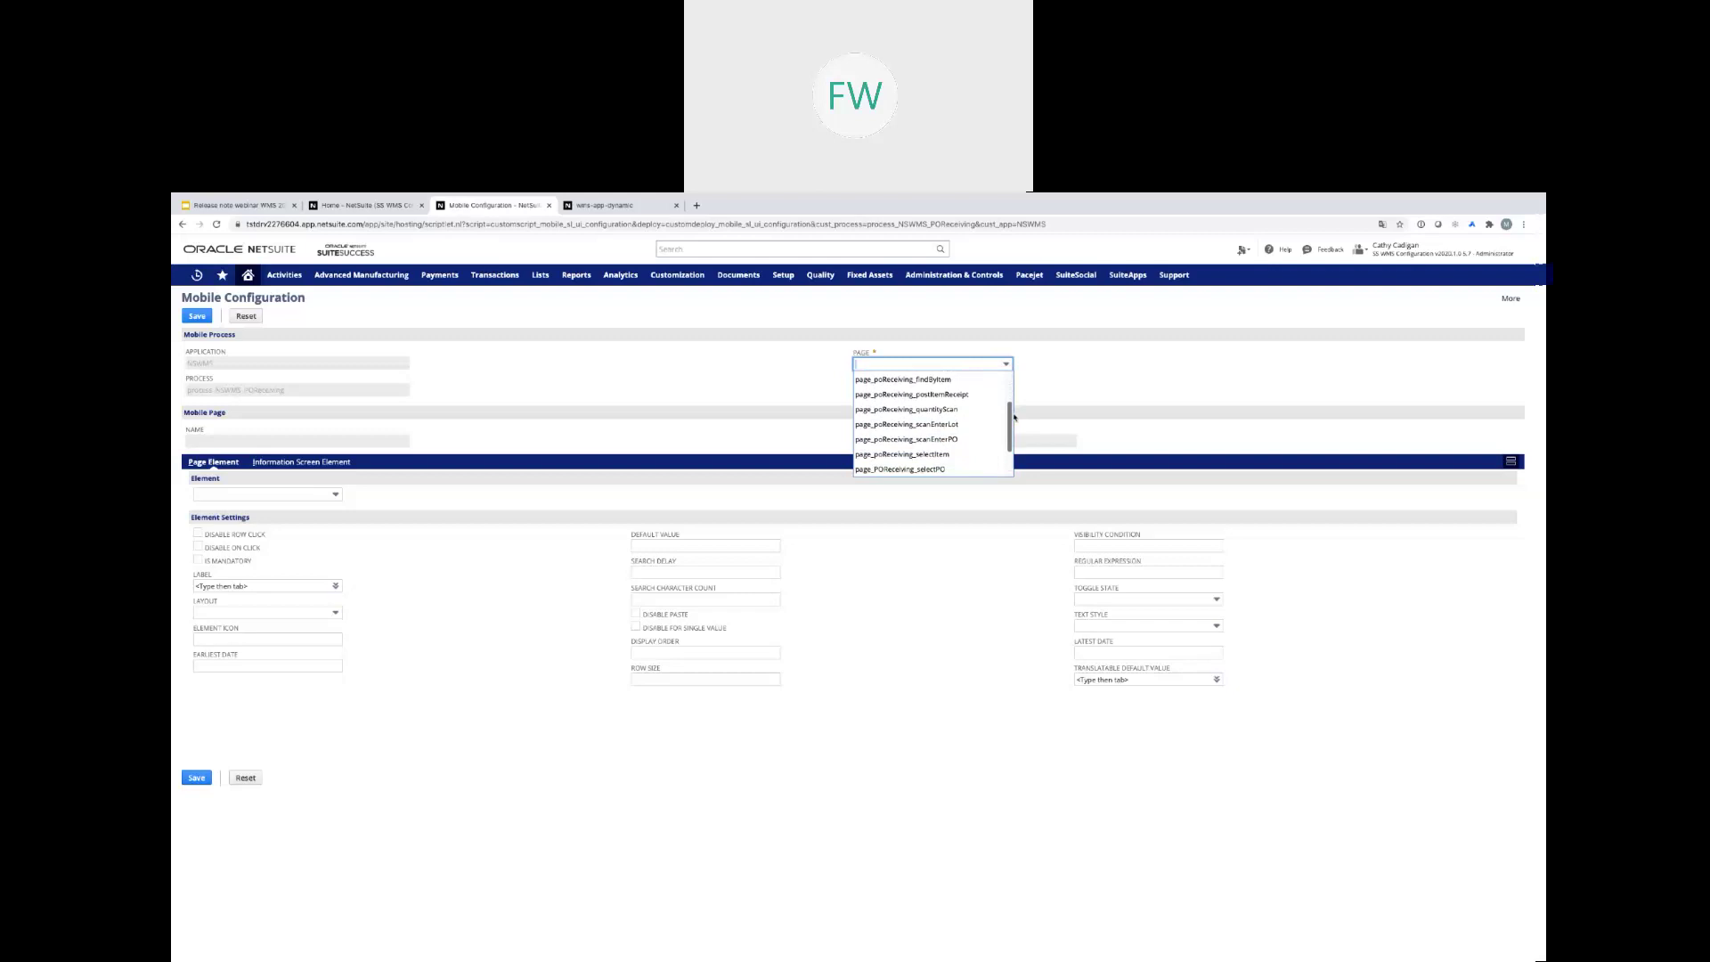
left_click_drag(1014, 417, 1015, 424)
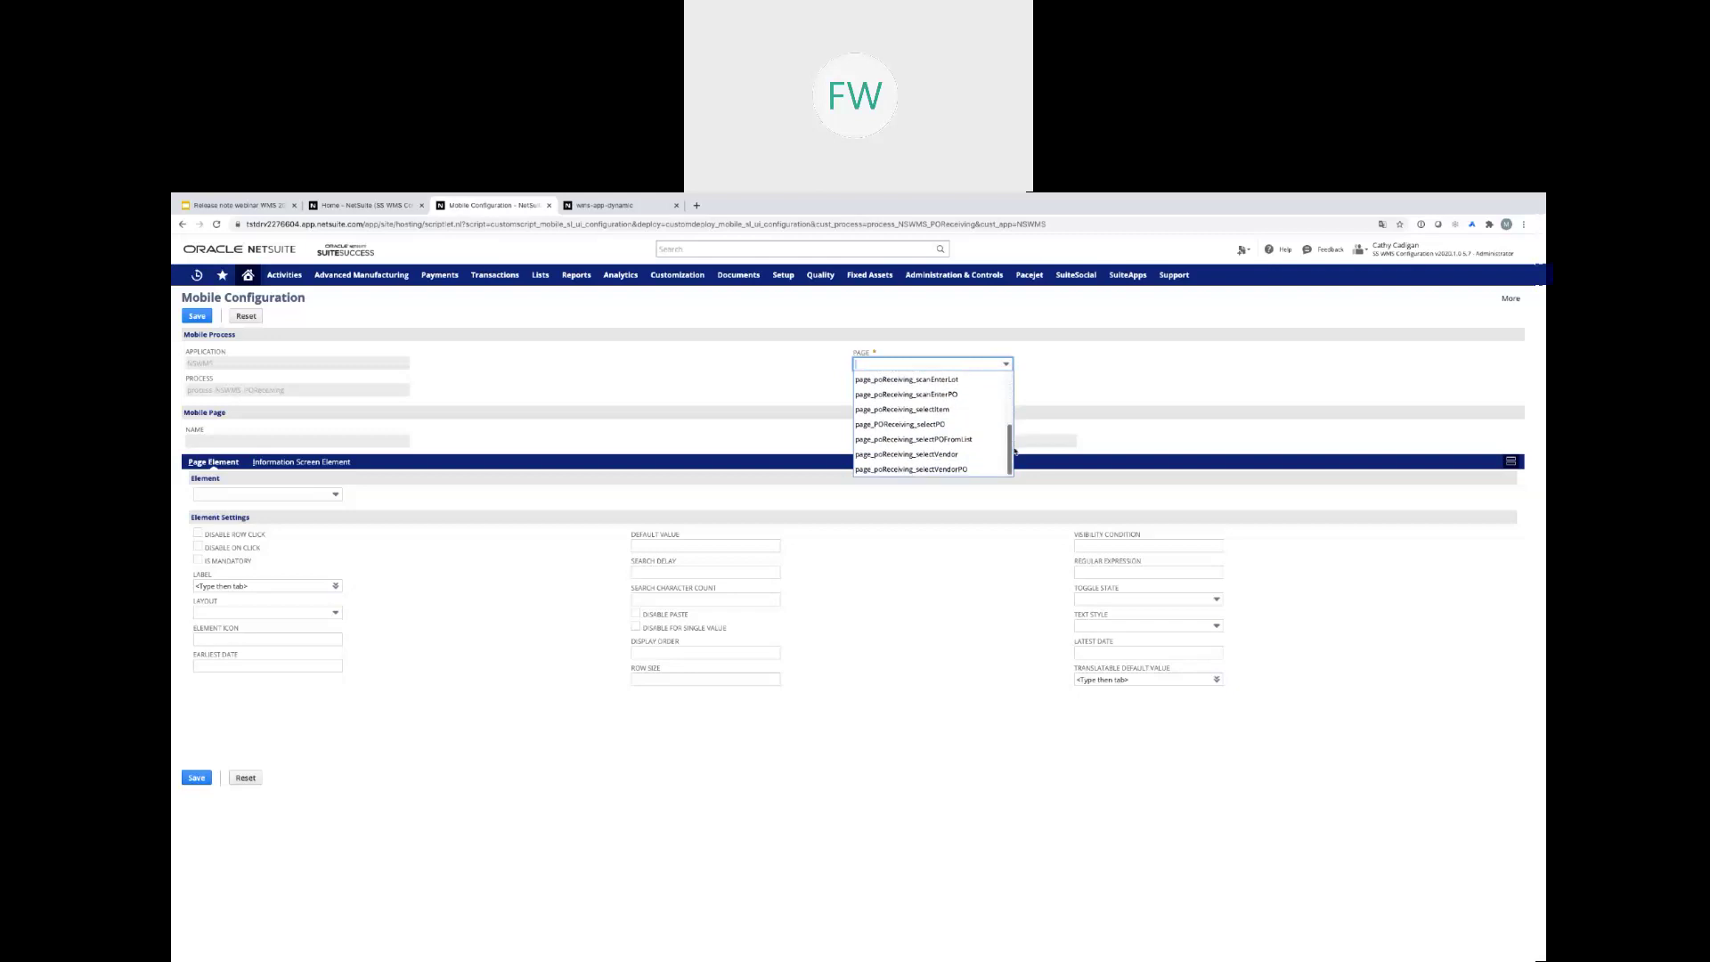
left_click(912, 440)
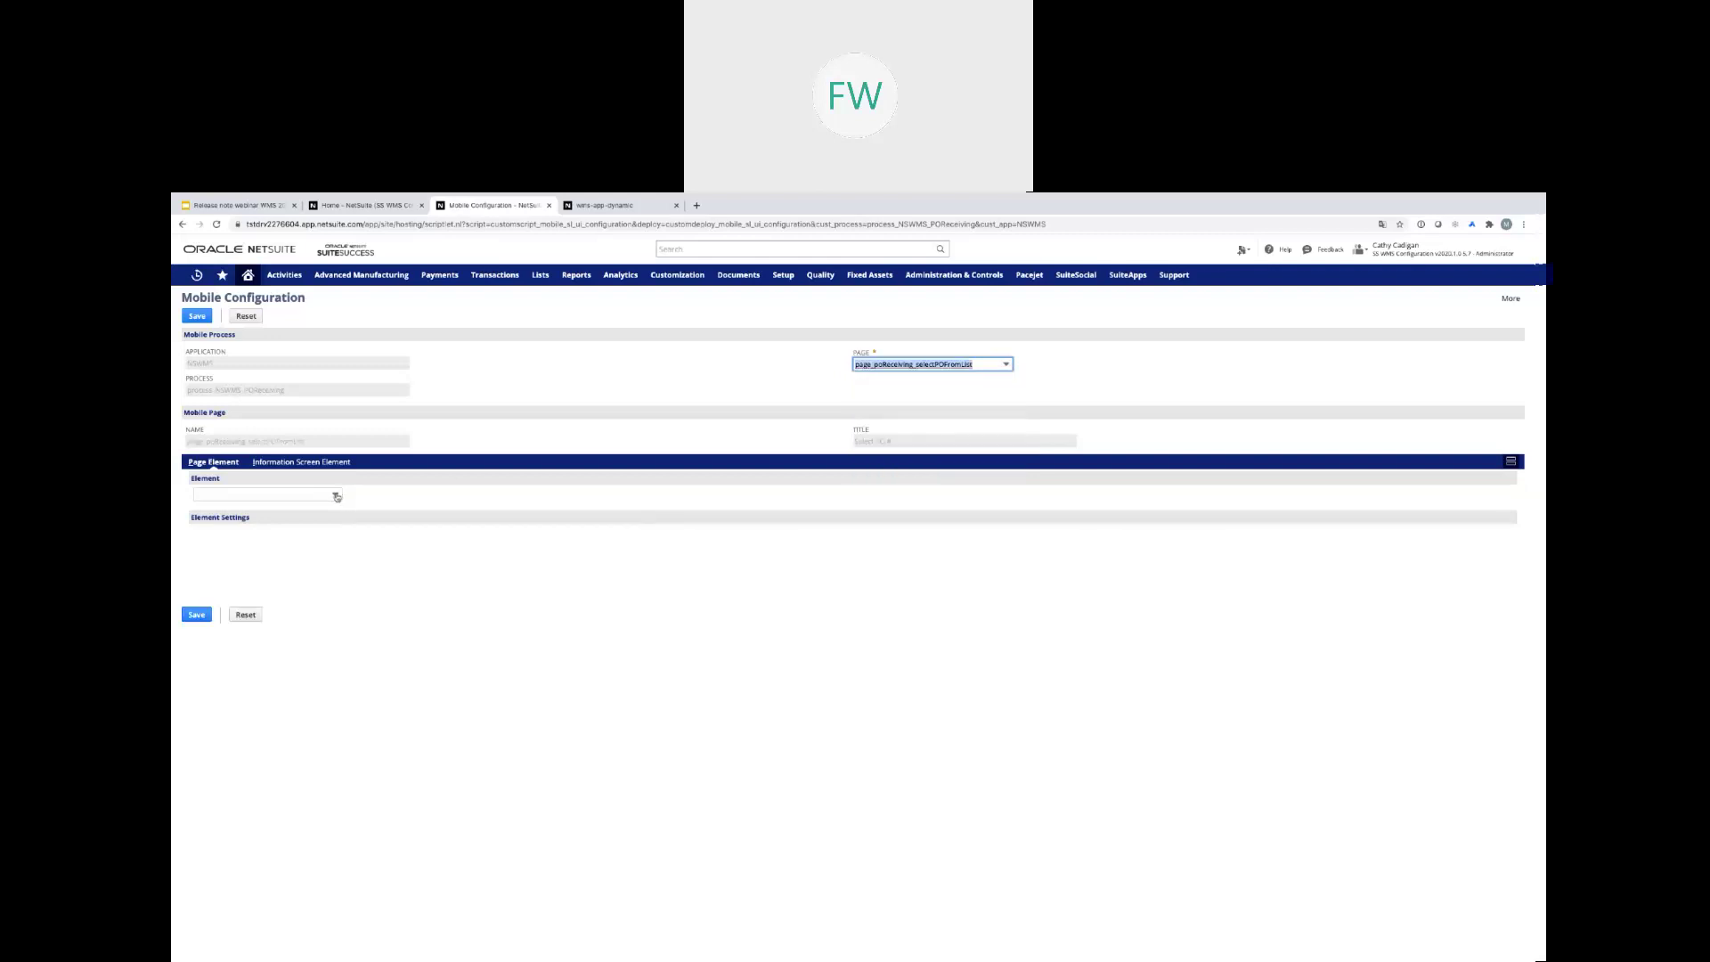
left_click(337, 496)
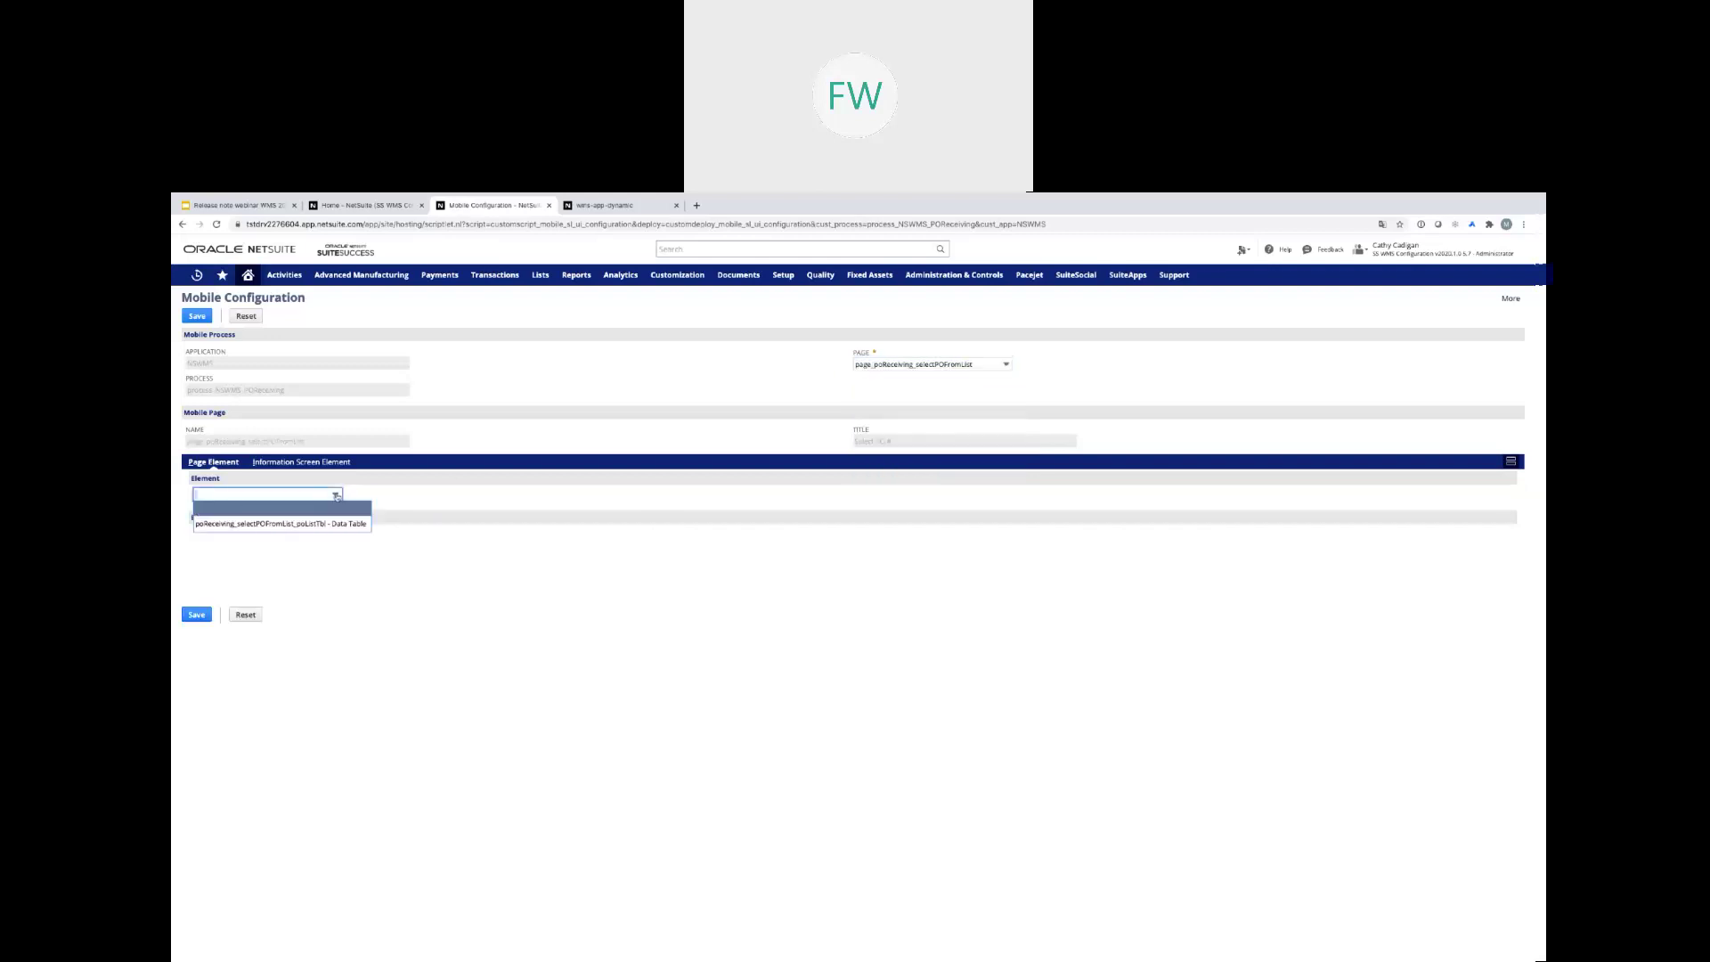
left_click(318, 526)
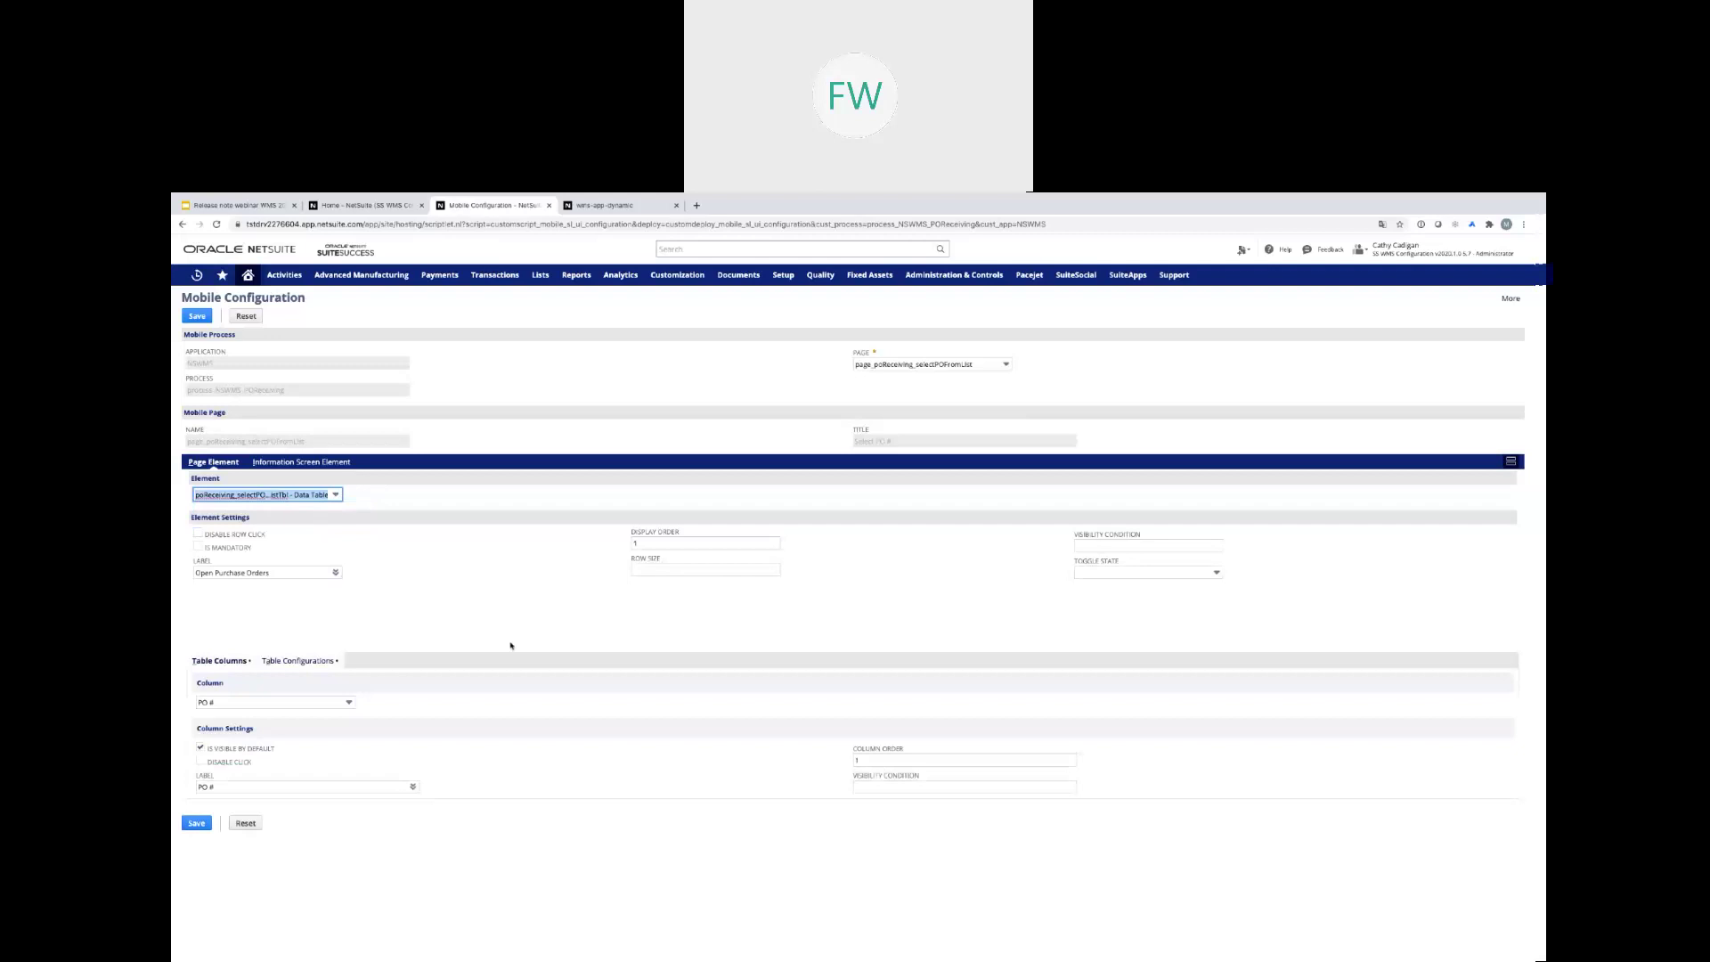
Set the Open Purchase Orders table's row size to 3 and save the configuration after checking the mobile app's purchase order list
left_click(639, 571)
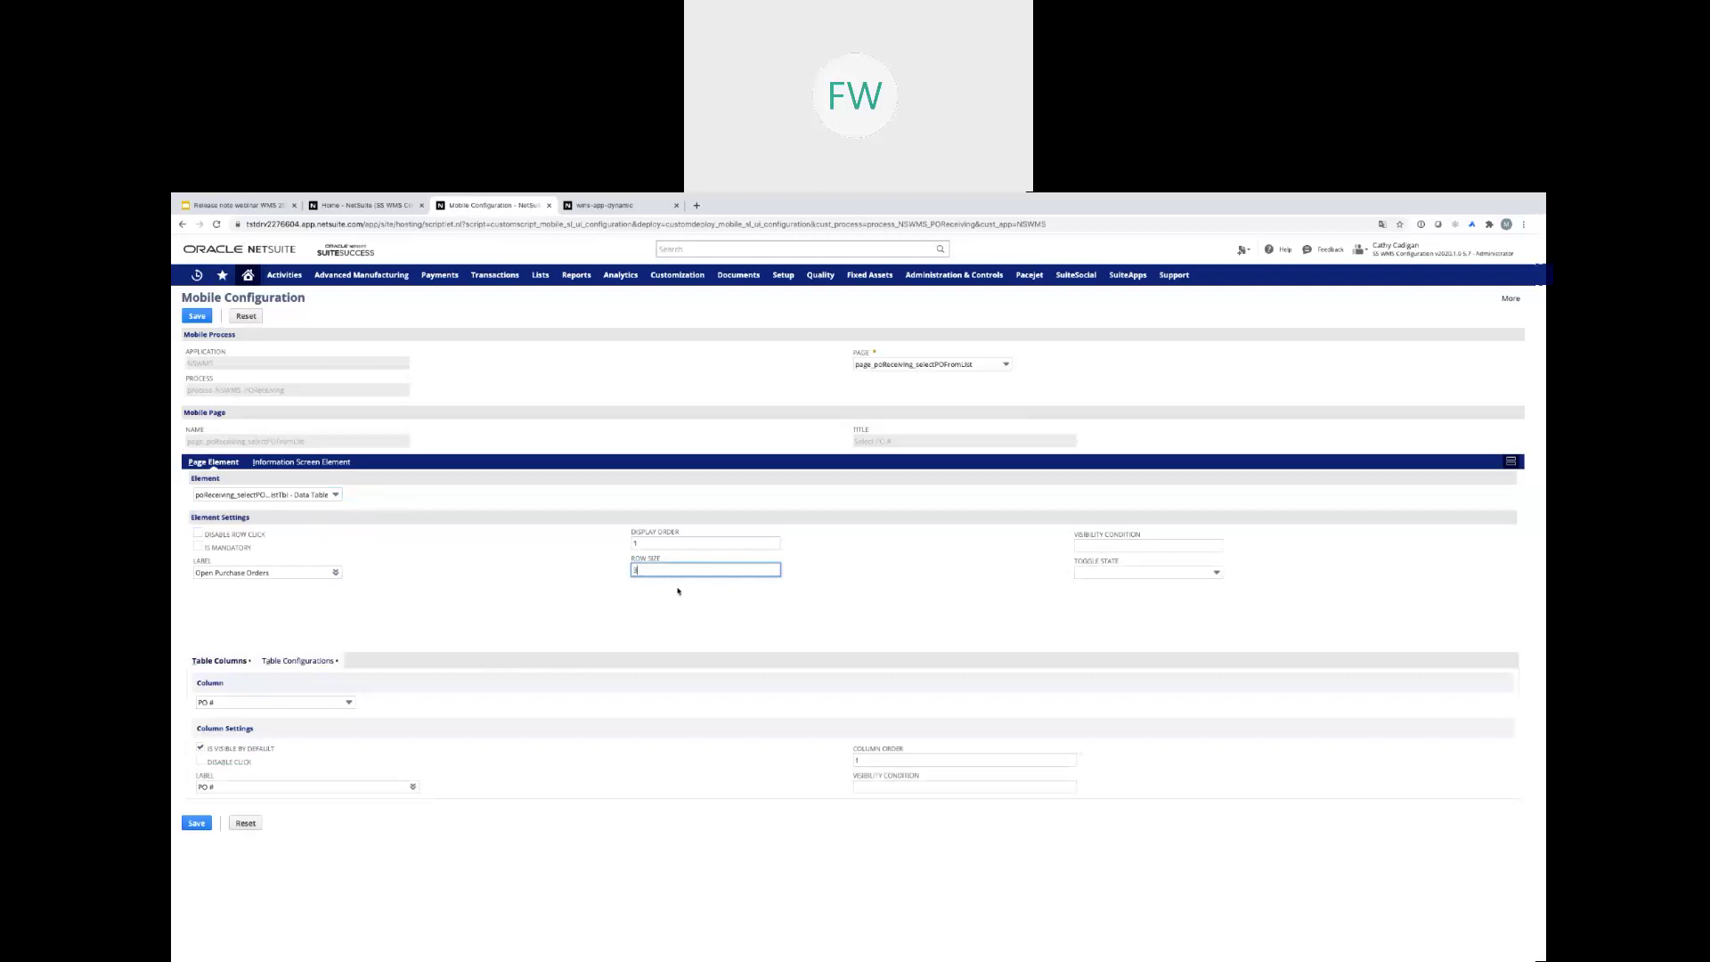
left_click(529, 582)
left_click(631, 212)
left_click(515, 308)
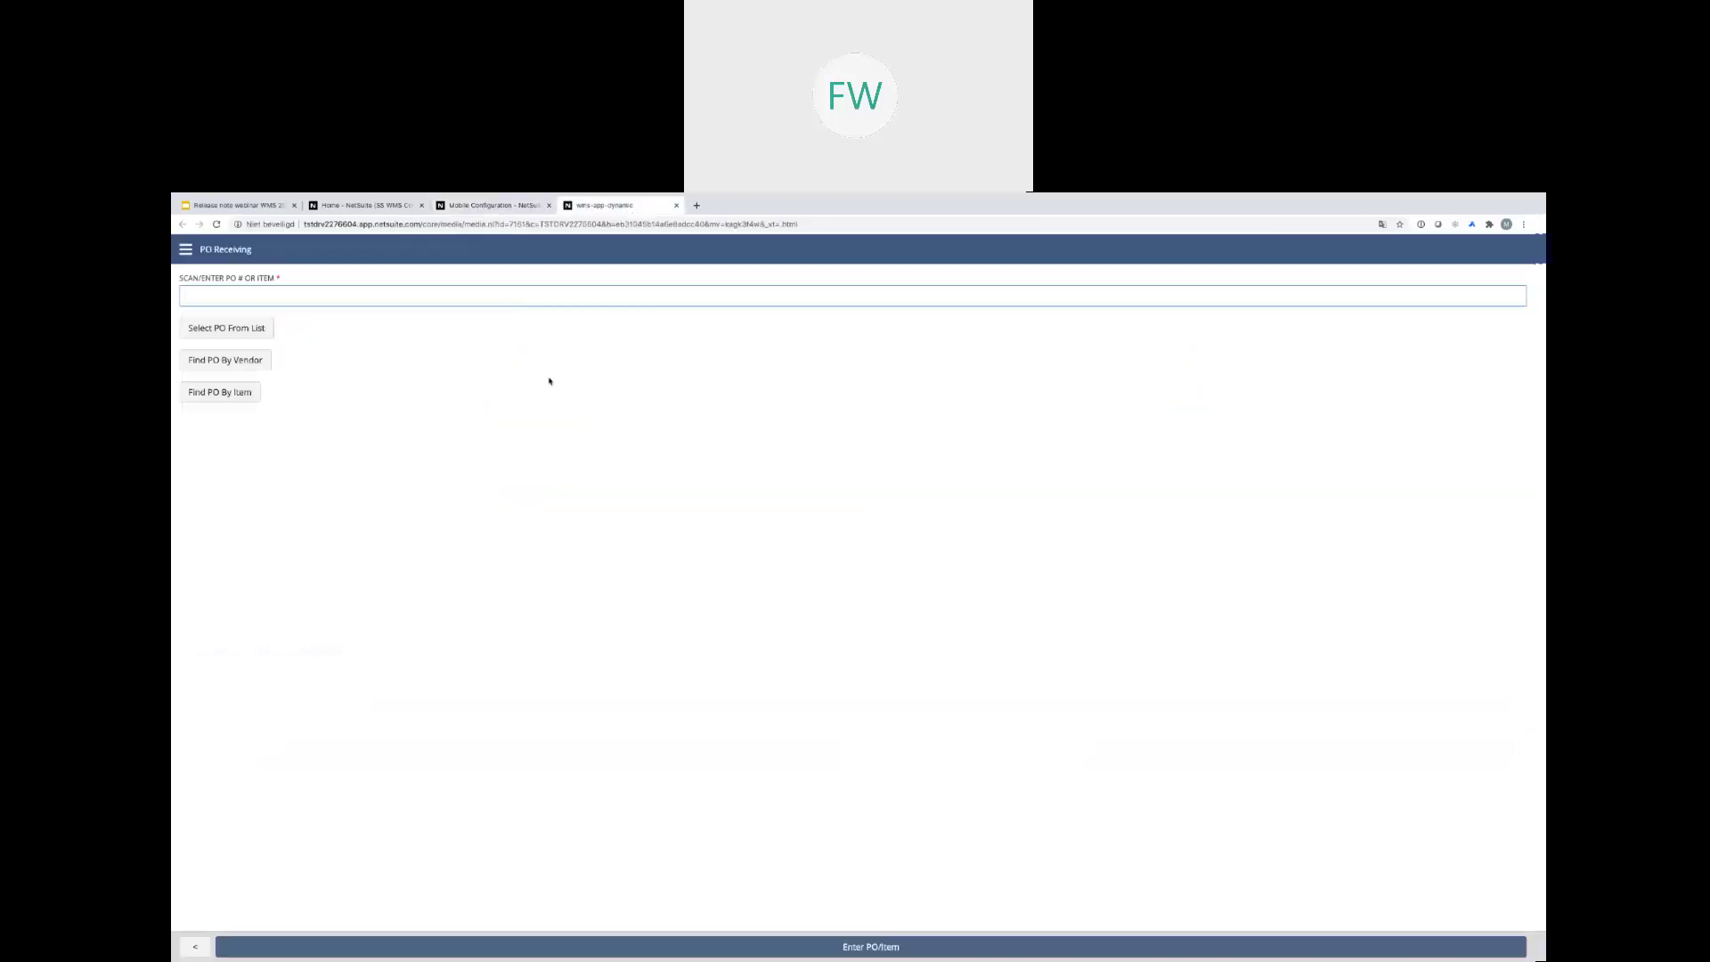
left_click(257, 330)
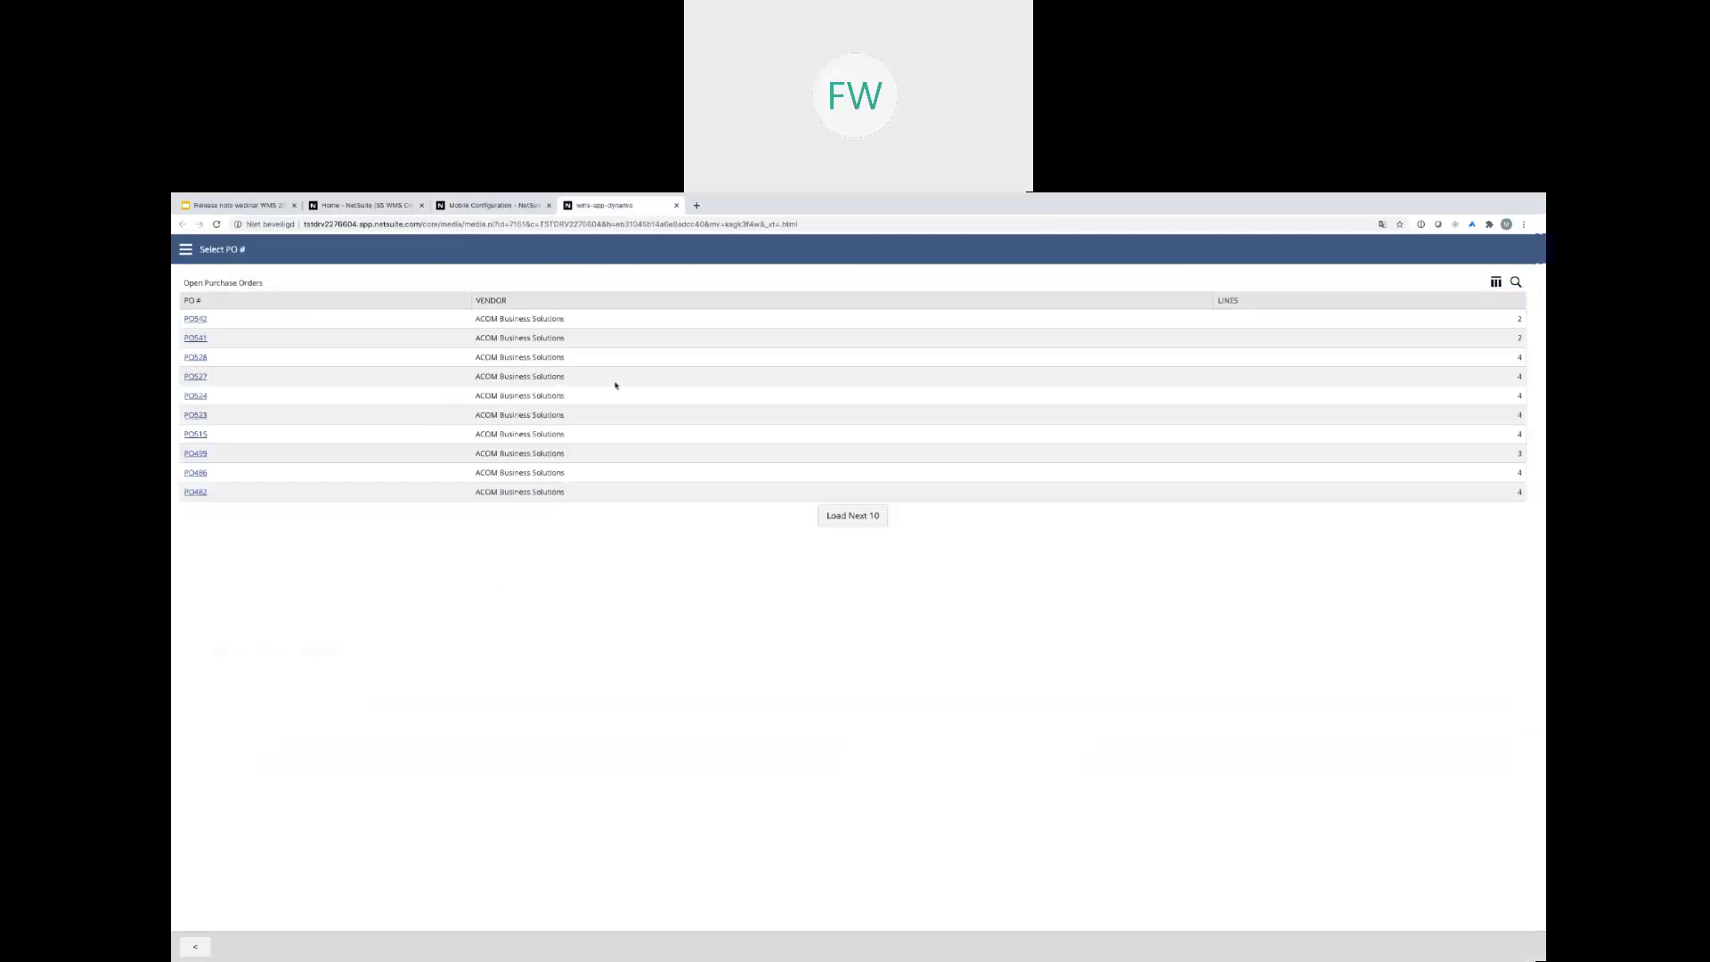
left_click(479, 206)
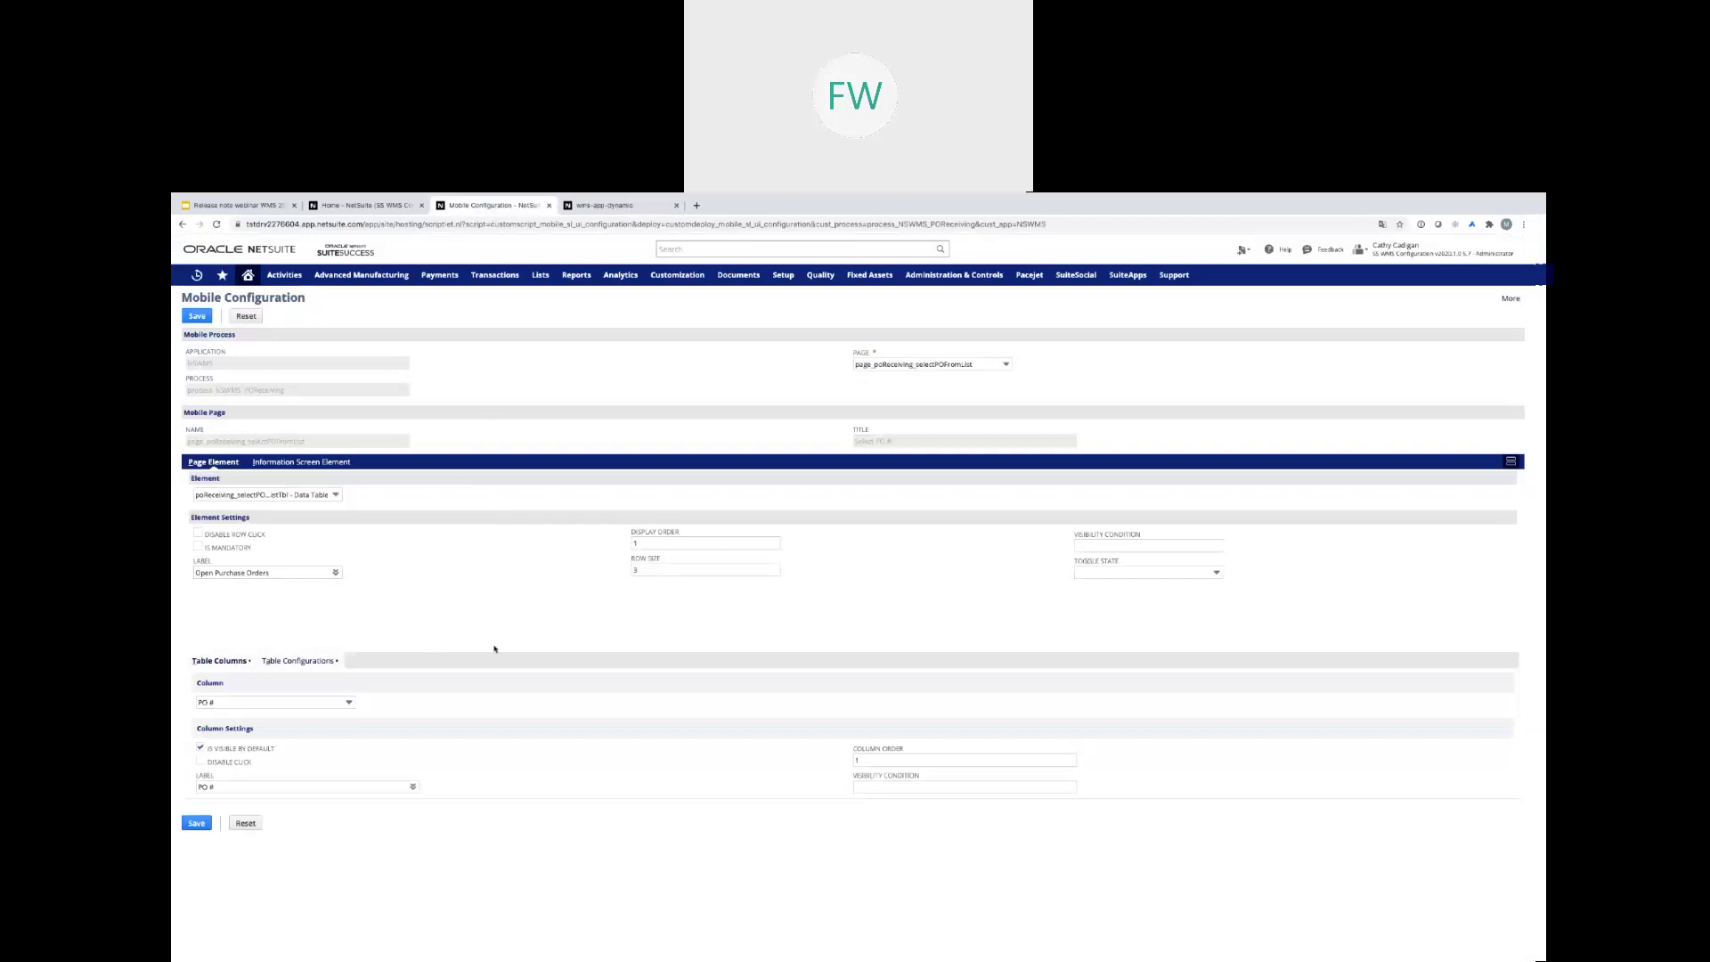
left_click(197, 318)
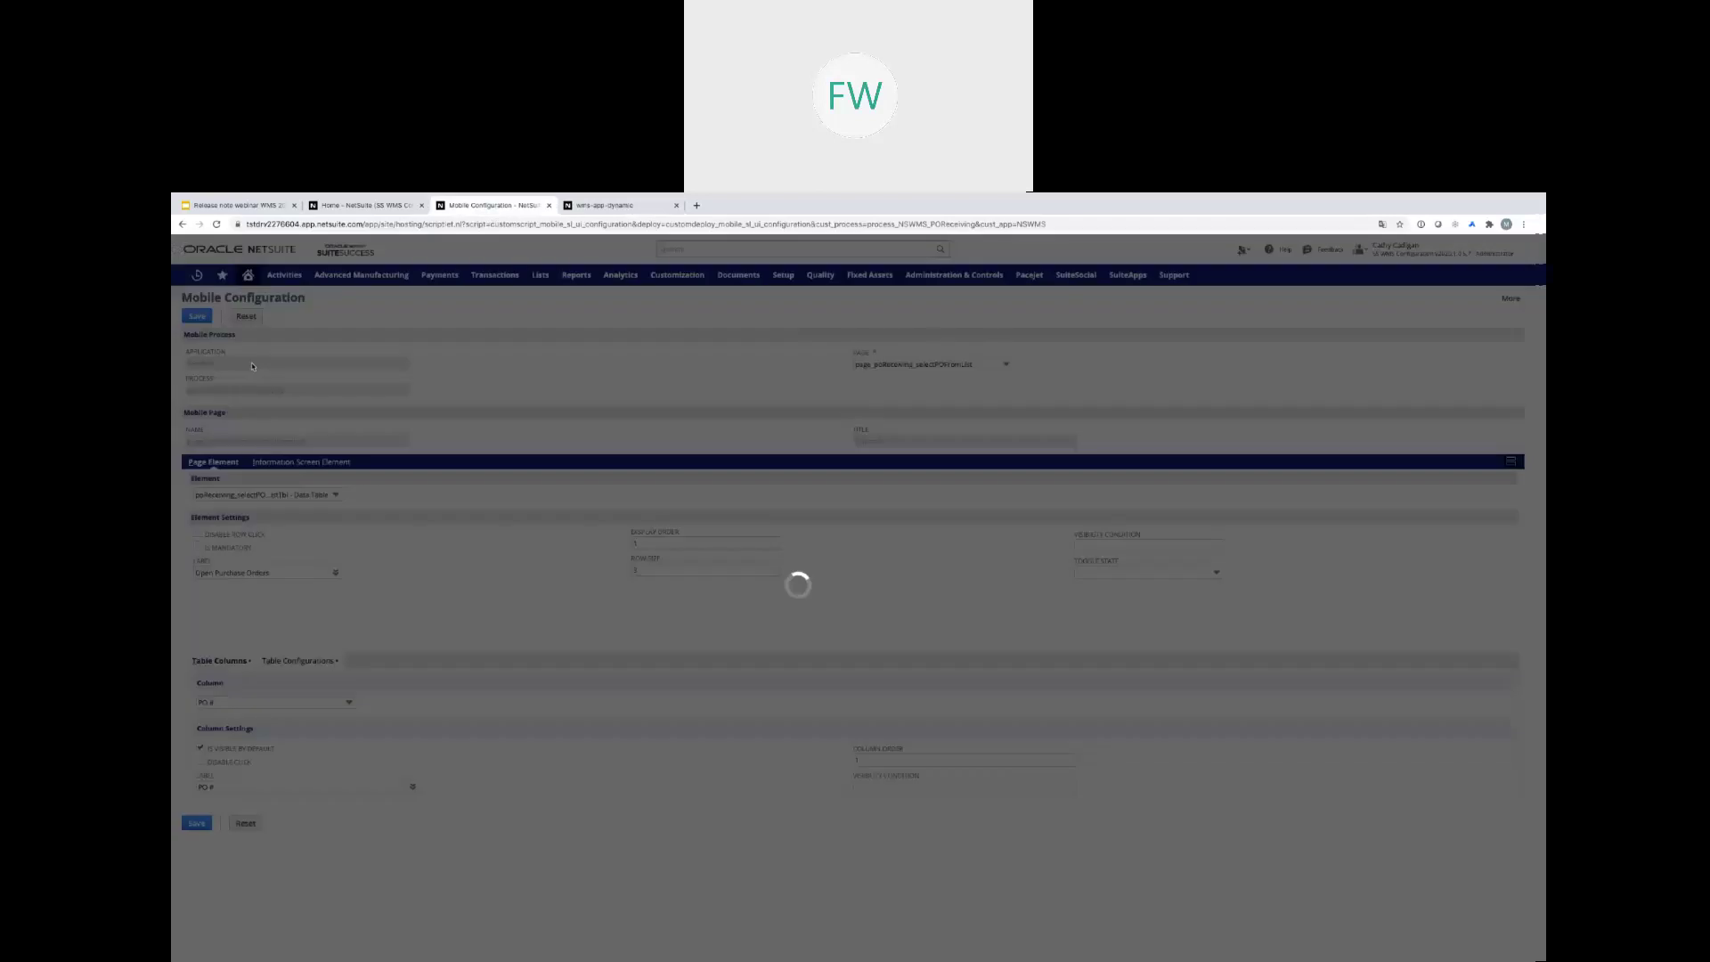
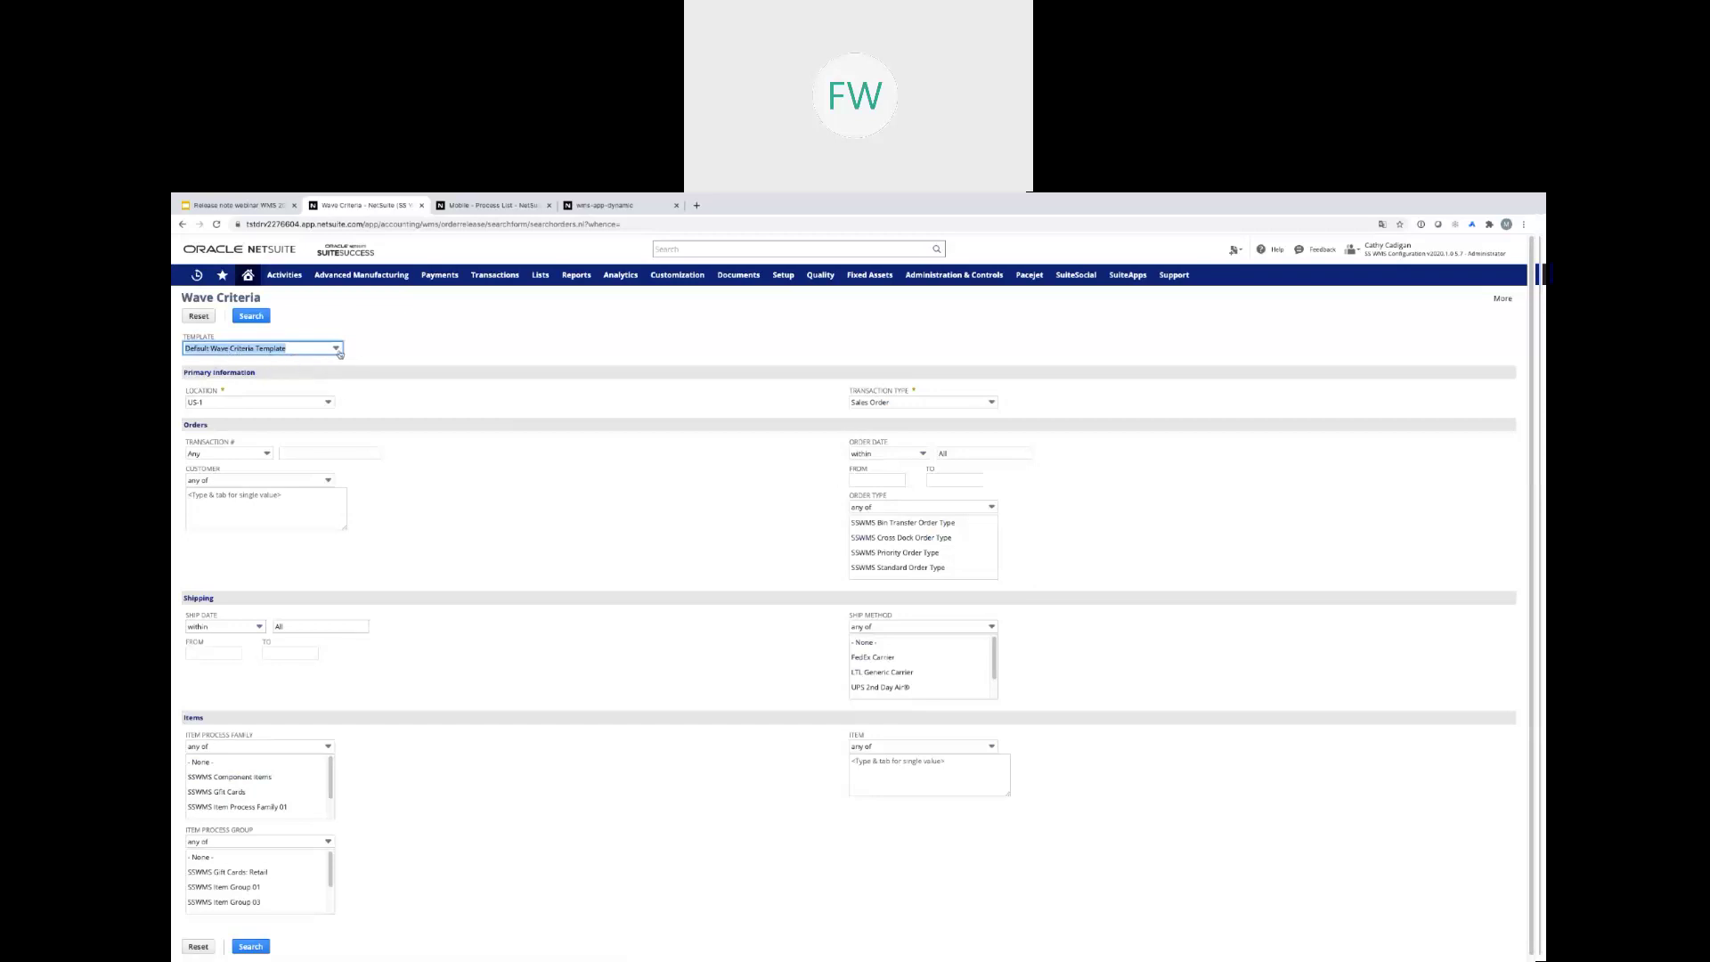
Switch the wave criteria to the SSWMS Wave sales order template whose name ends in Ship Date/Ship Via
left_click(337, 349)
left_click(276, 391)
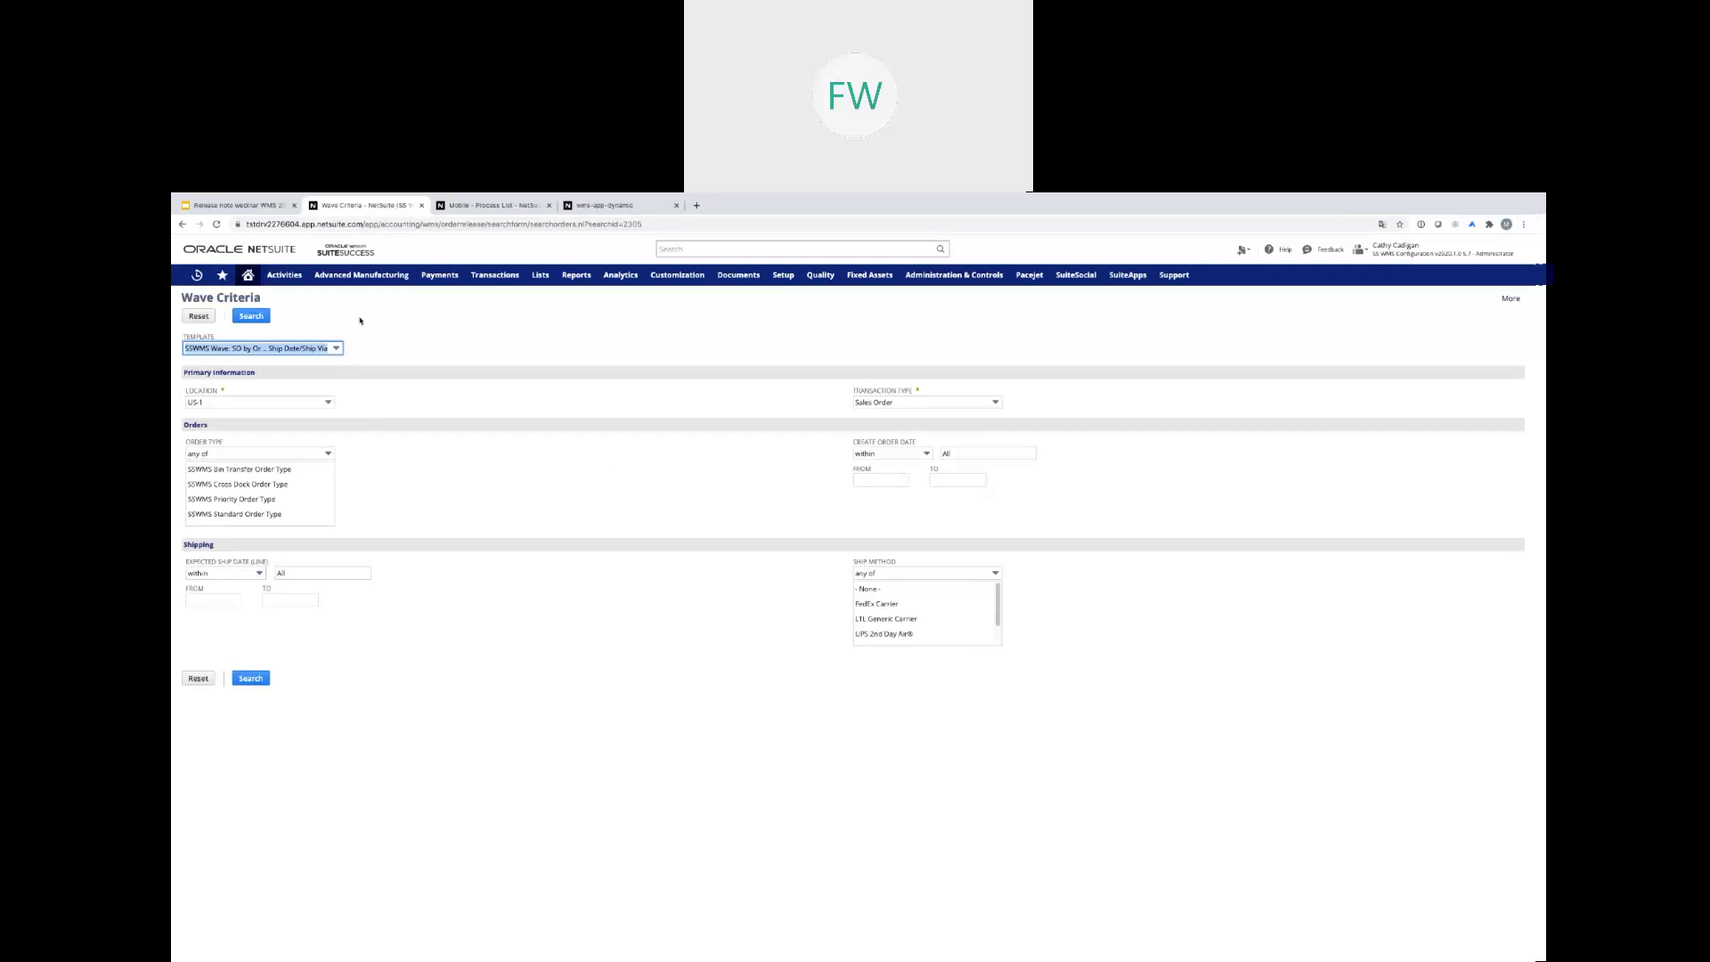
Open a new wave template from the dashboard and examine its available filters and criteria
left_click(249, 276)
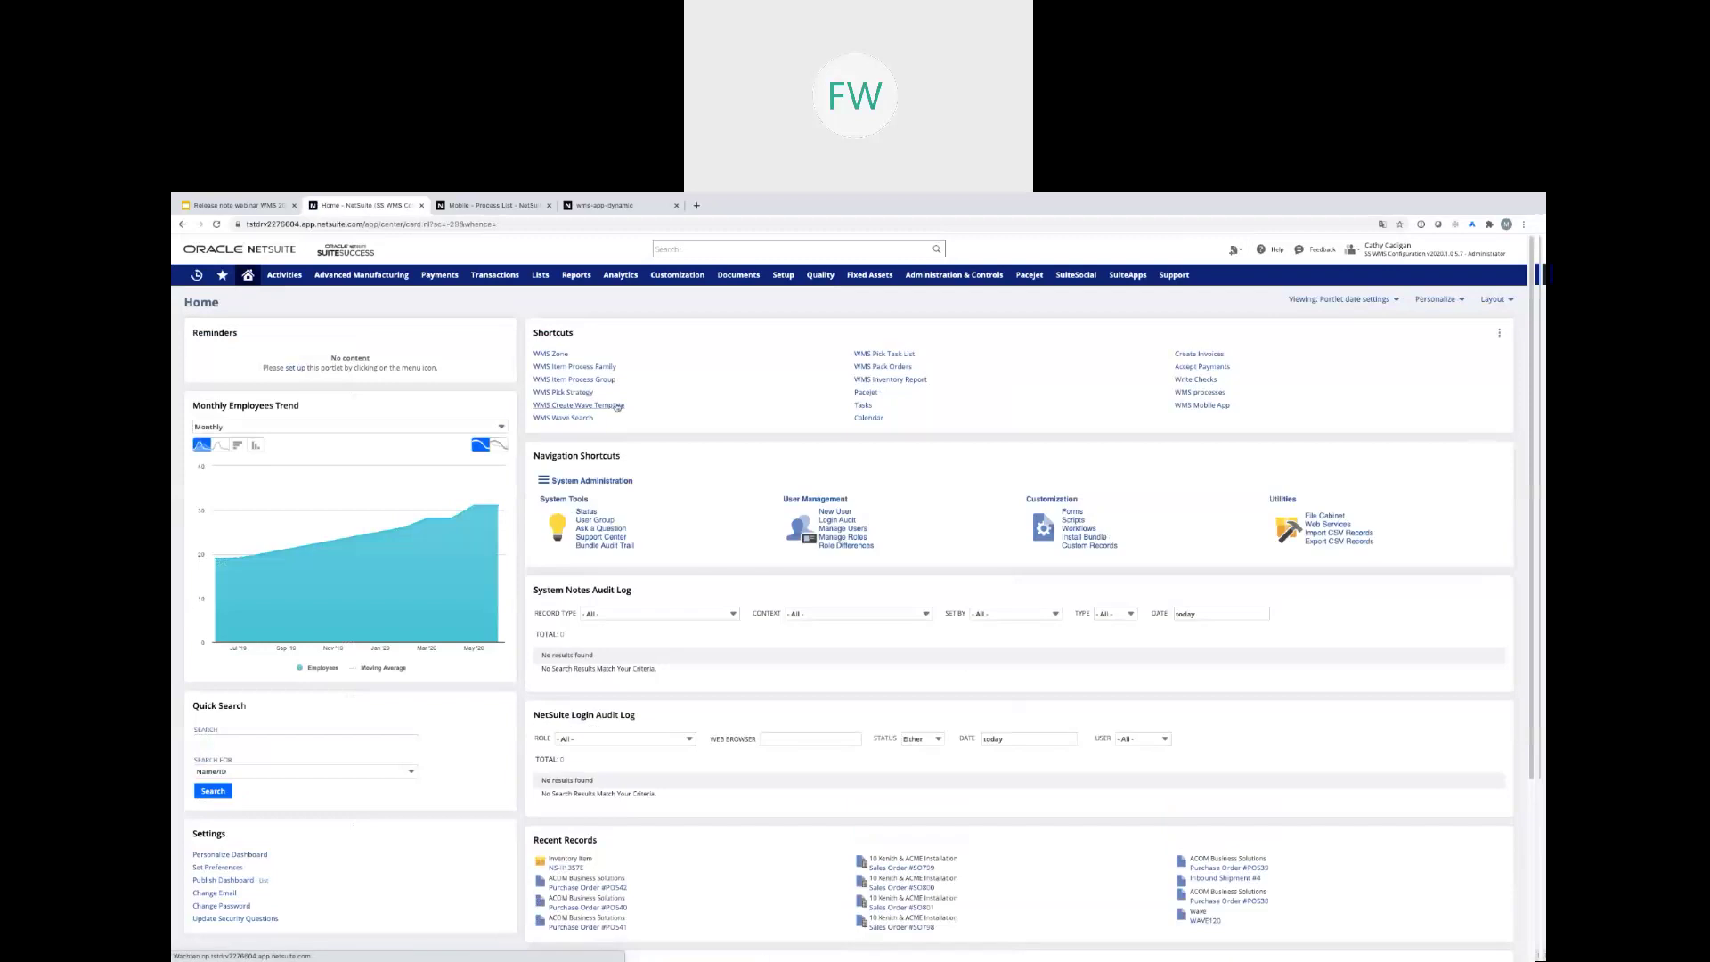
left_click(584, 406)
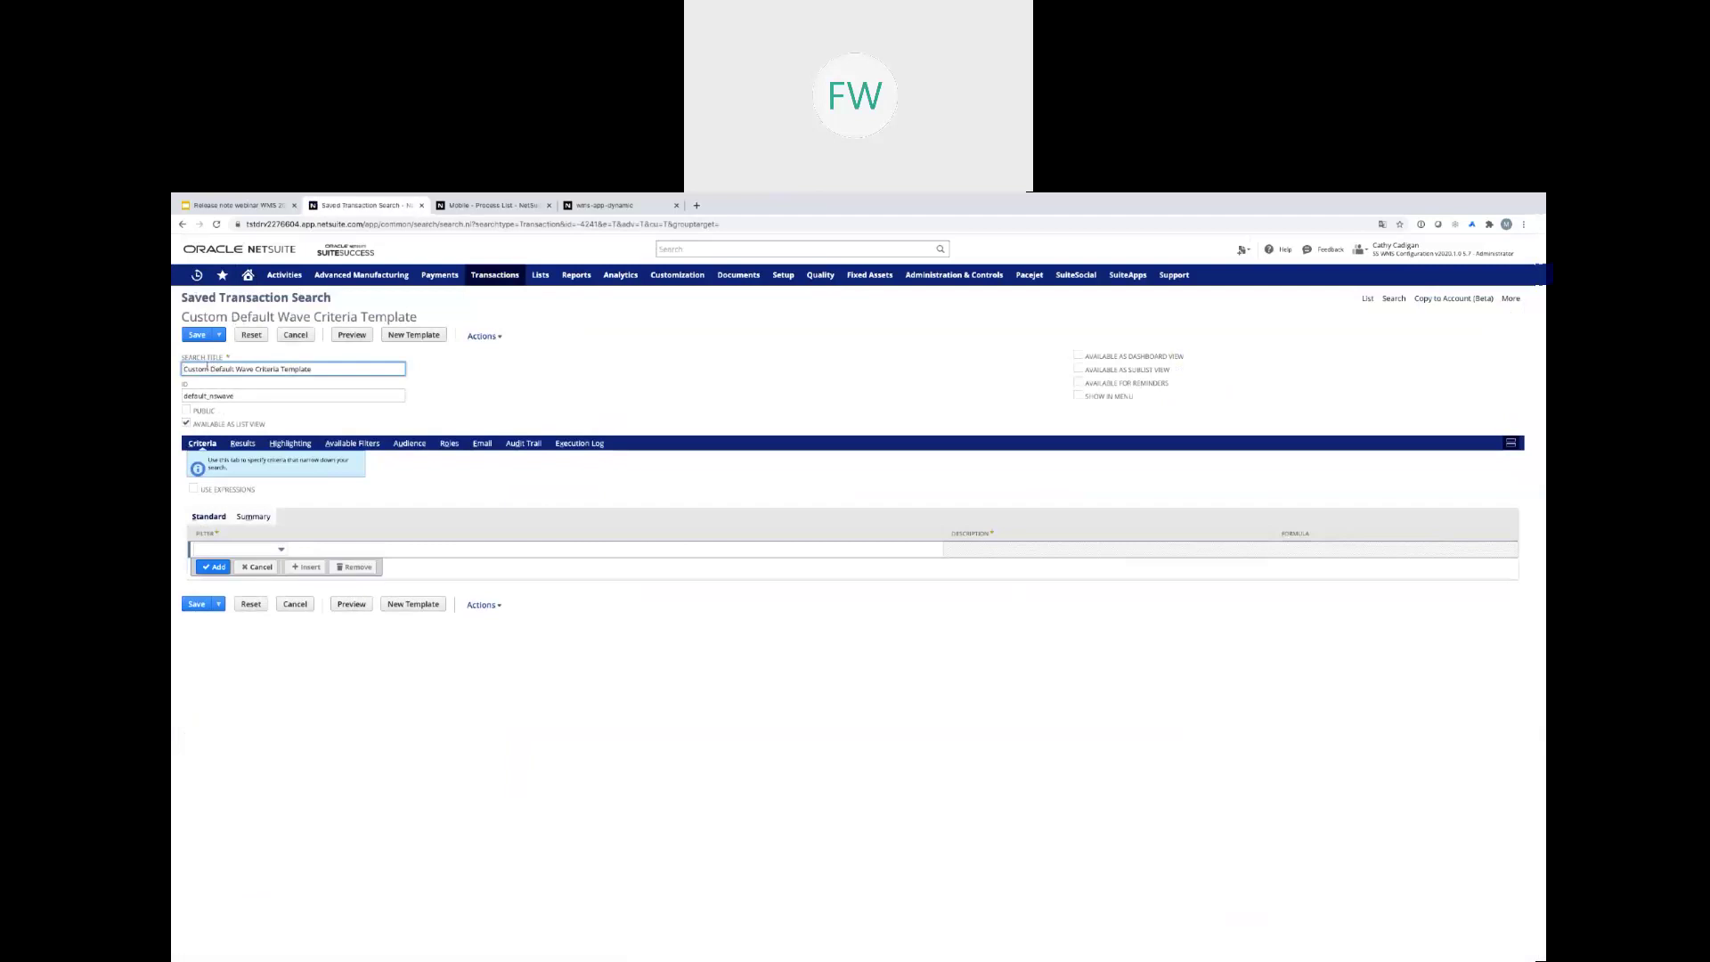
left_click(356, 444)
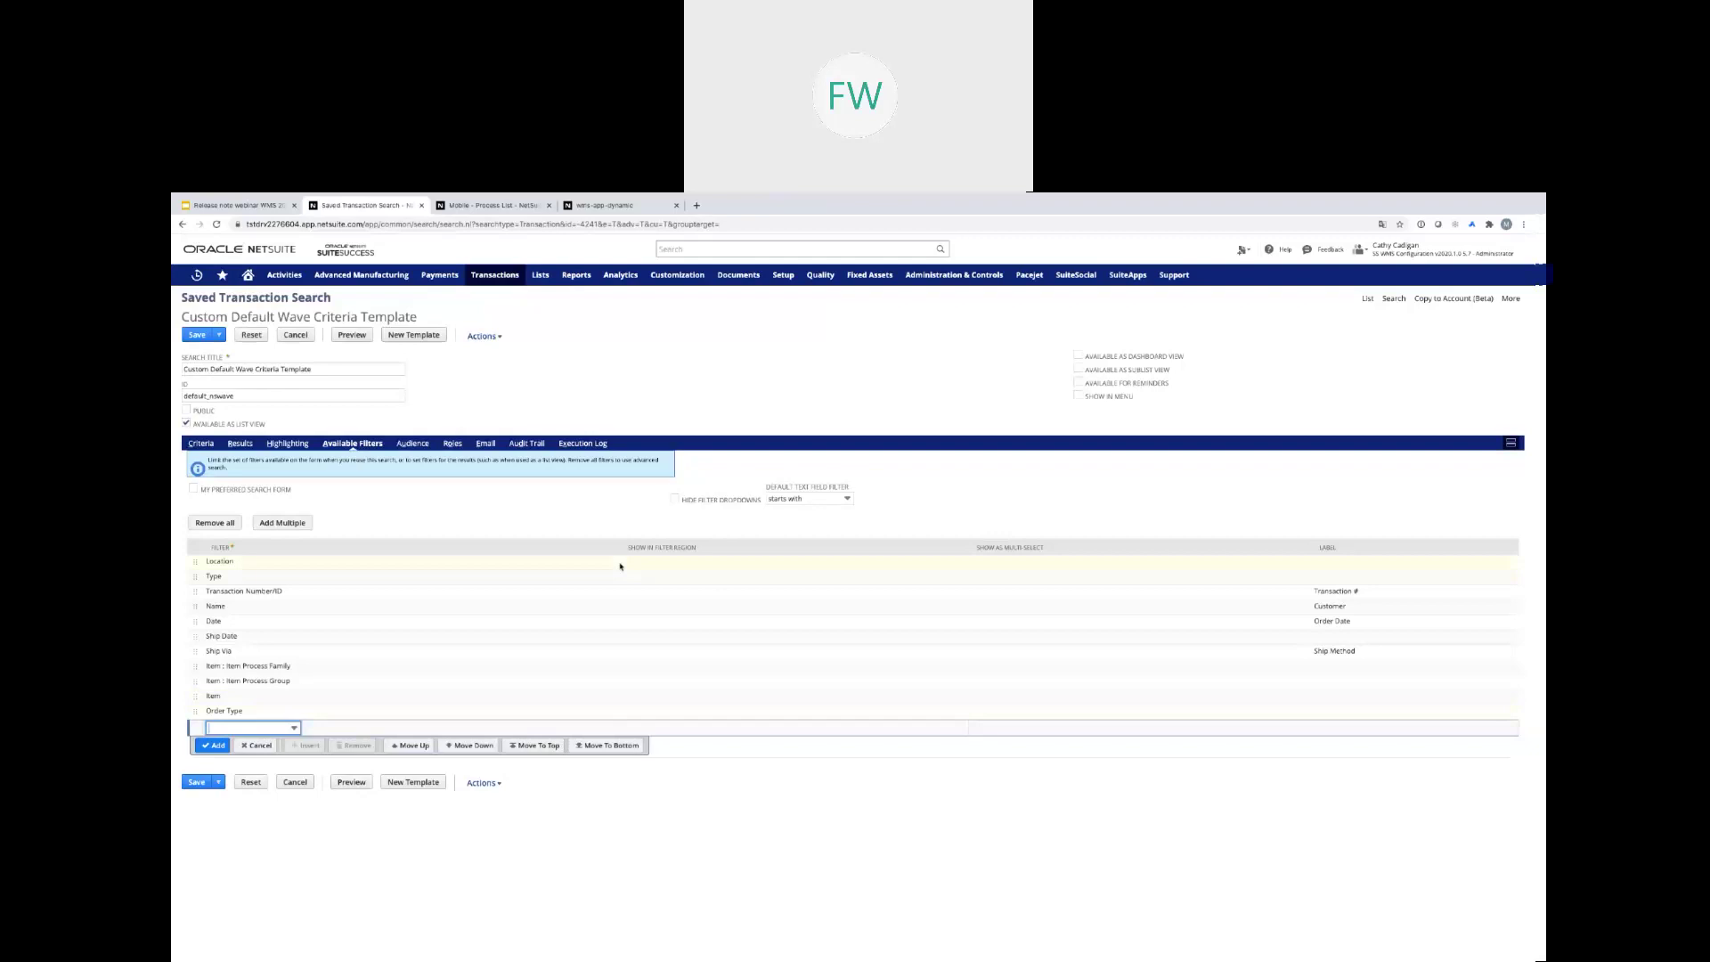
left_click(207, 444)
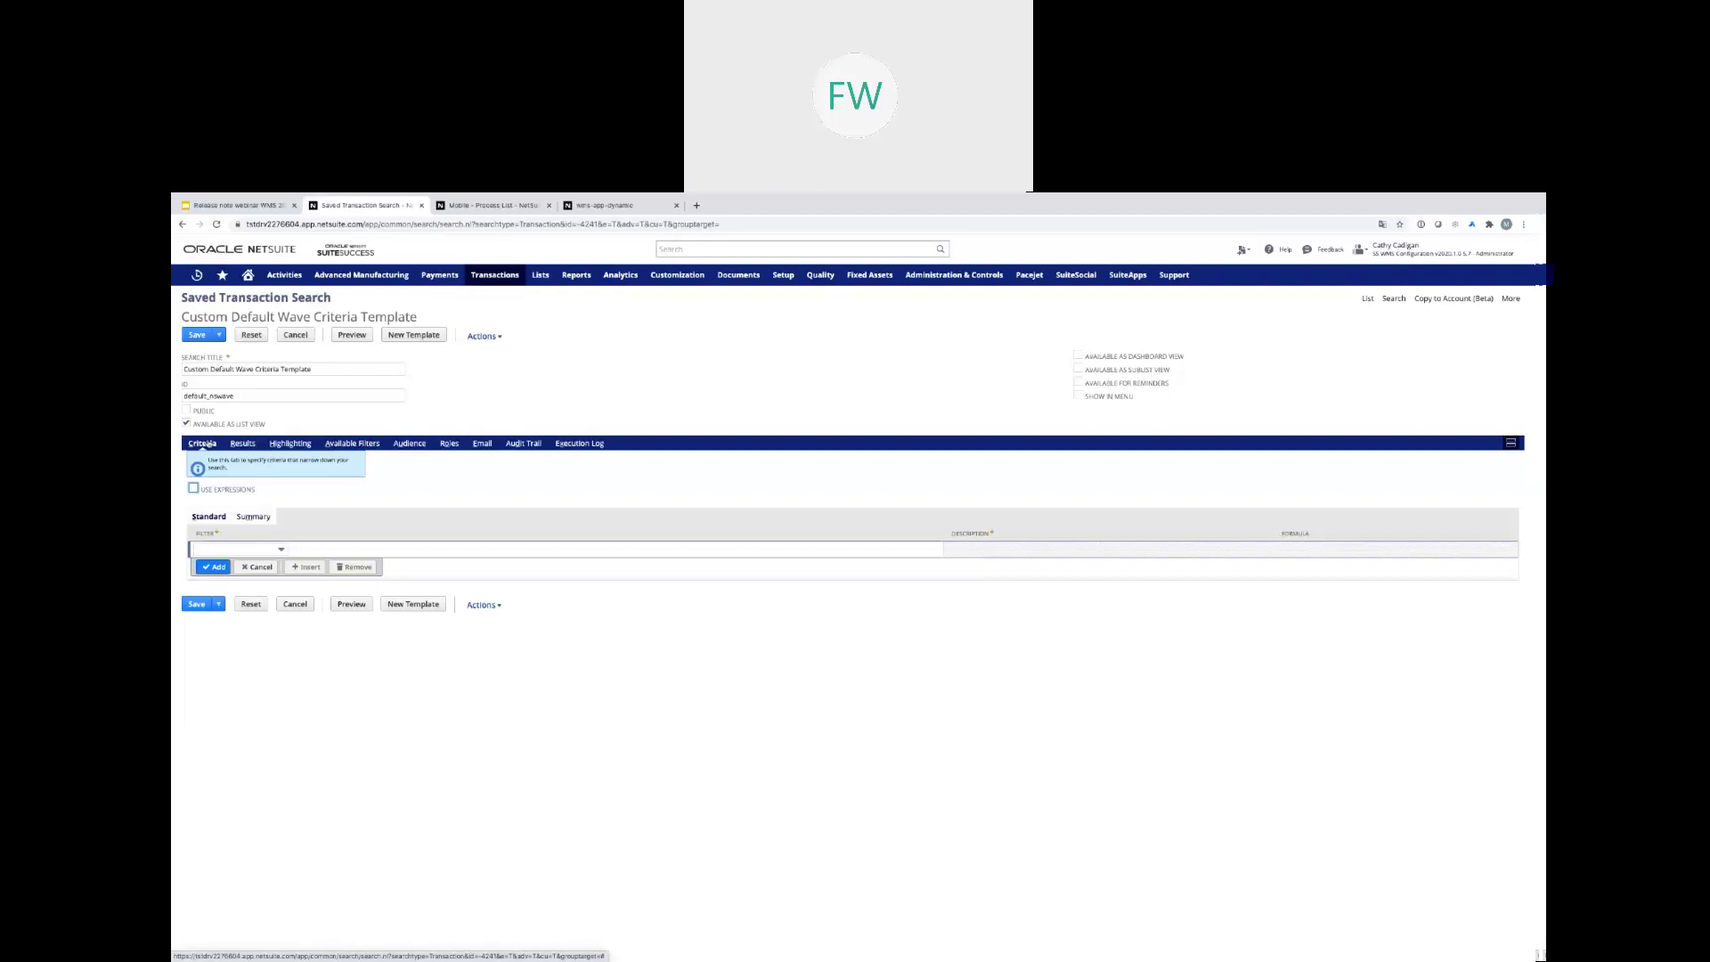
Start creating a wave with the default wave criteria template and set the ship date filter to on 06/25/2020
mouse_move(507, 278)
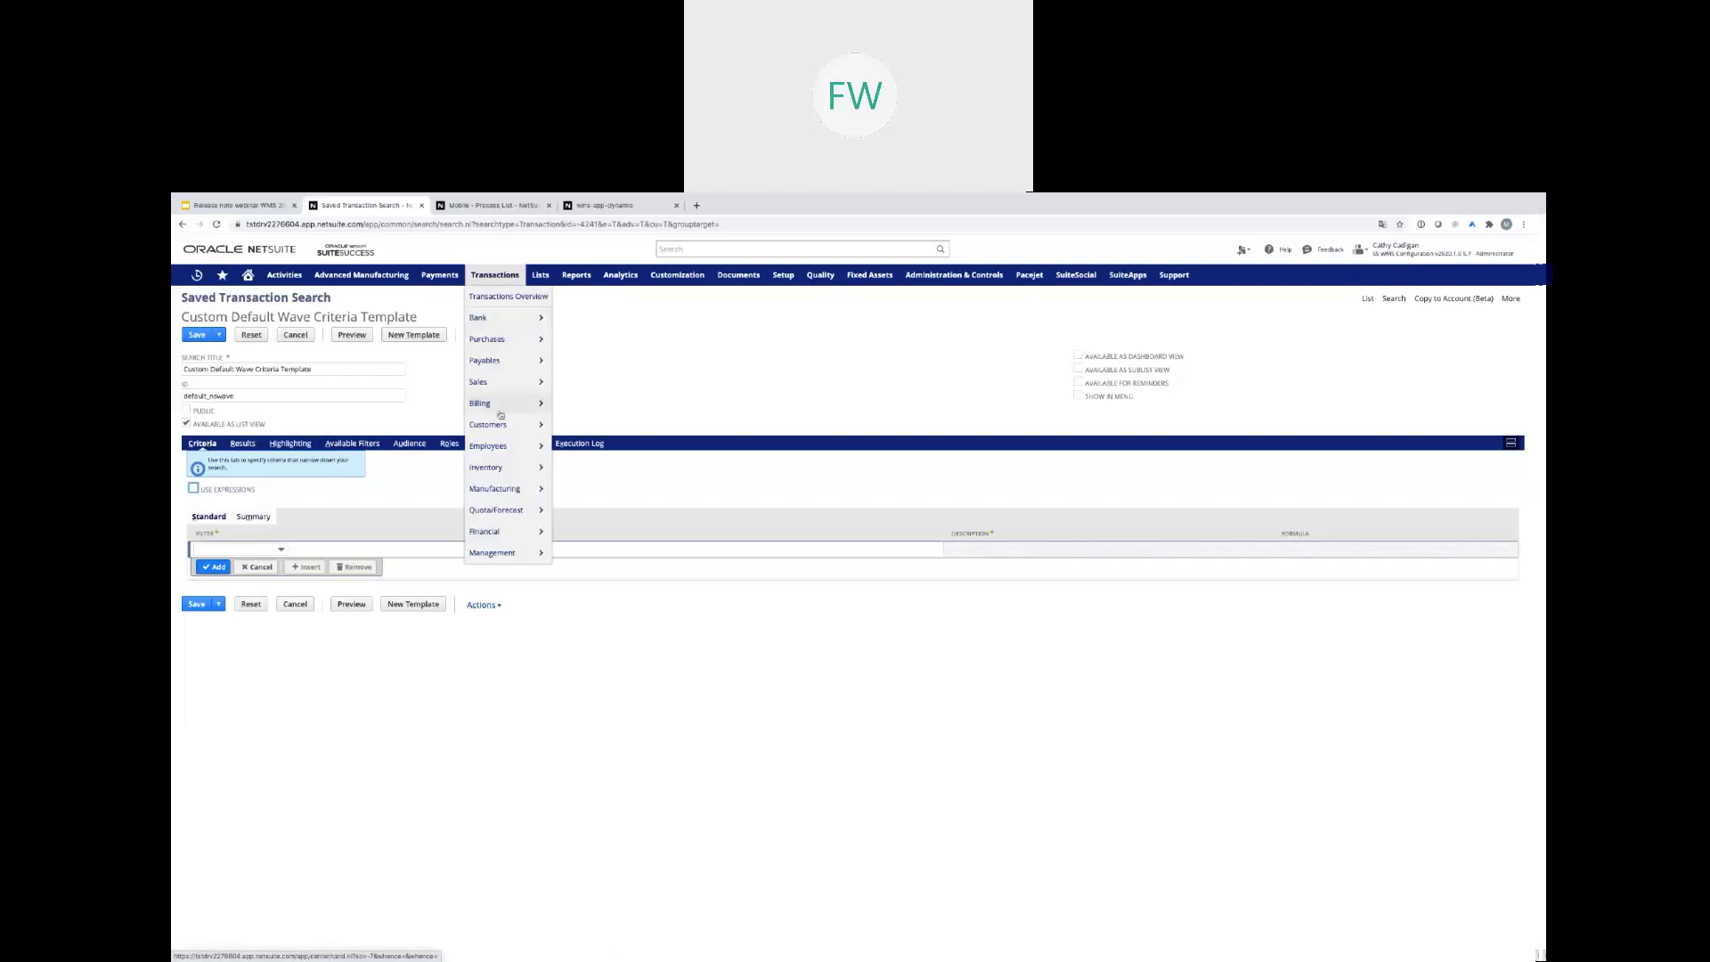
mouse_move(513, 474)
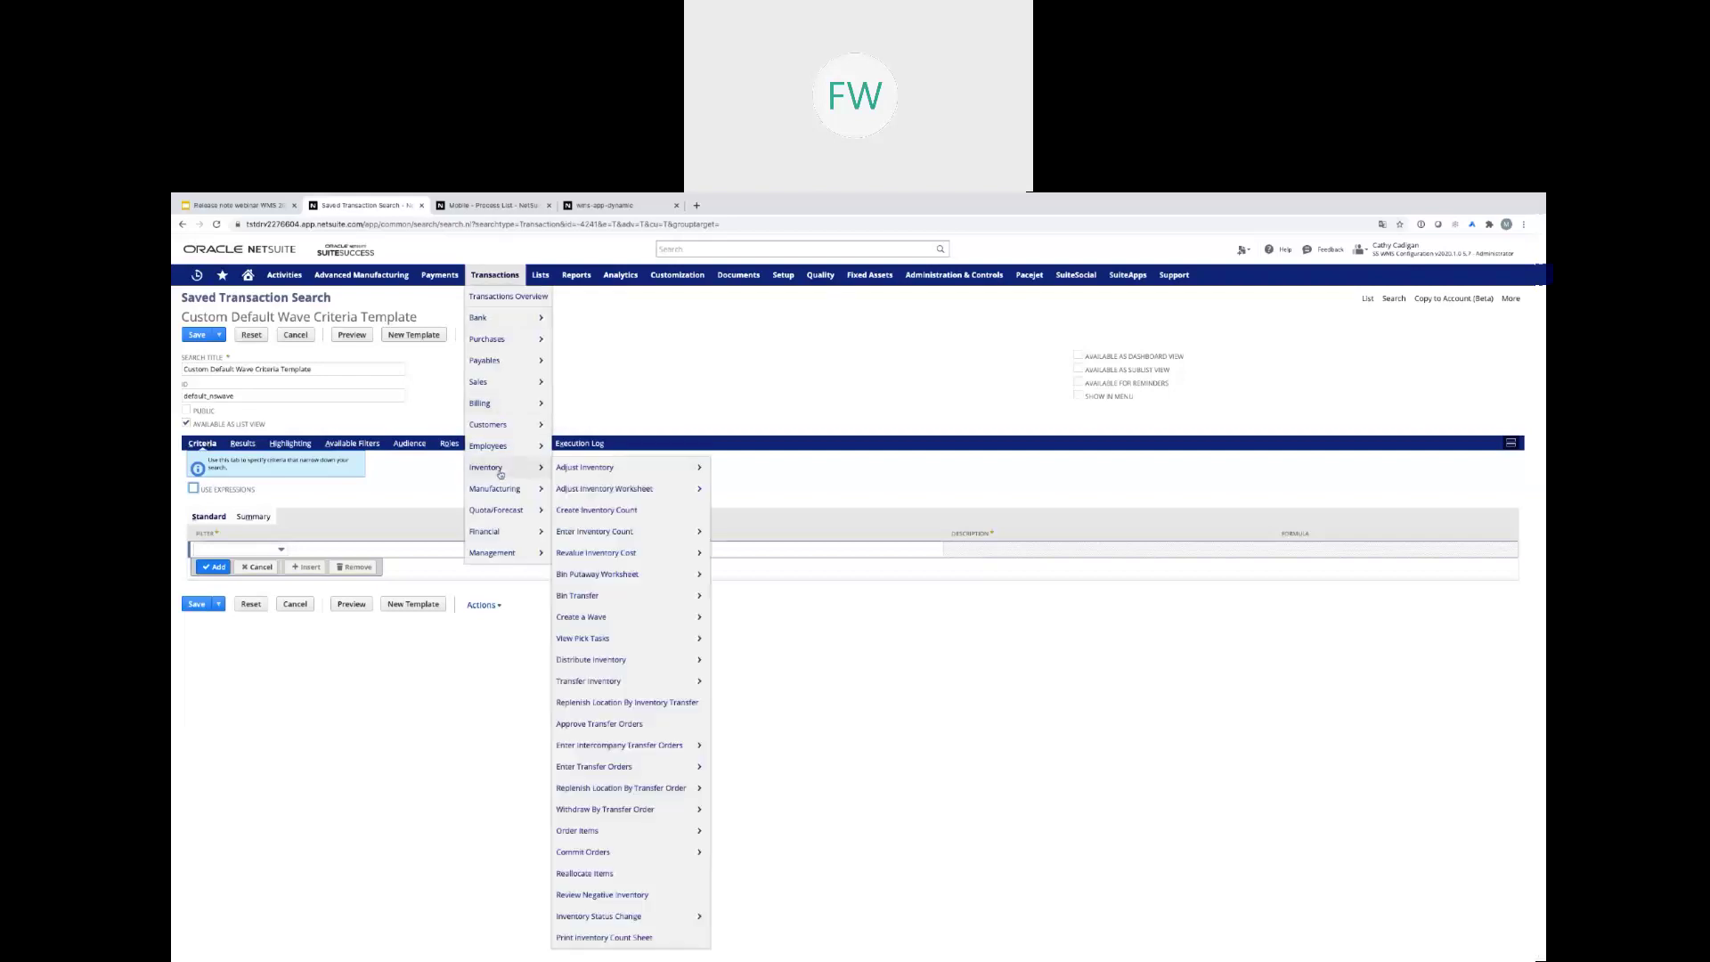
left_click(584, 618)
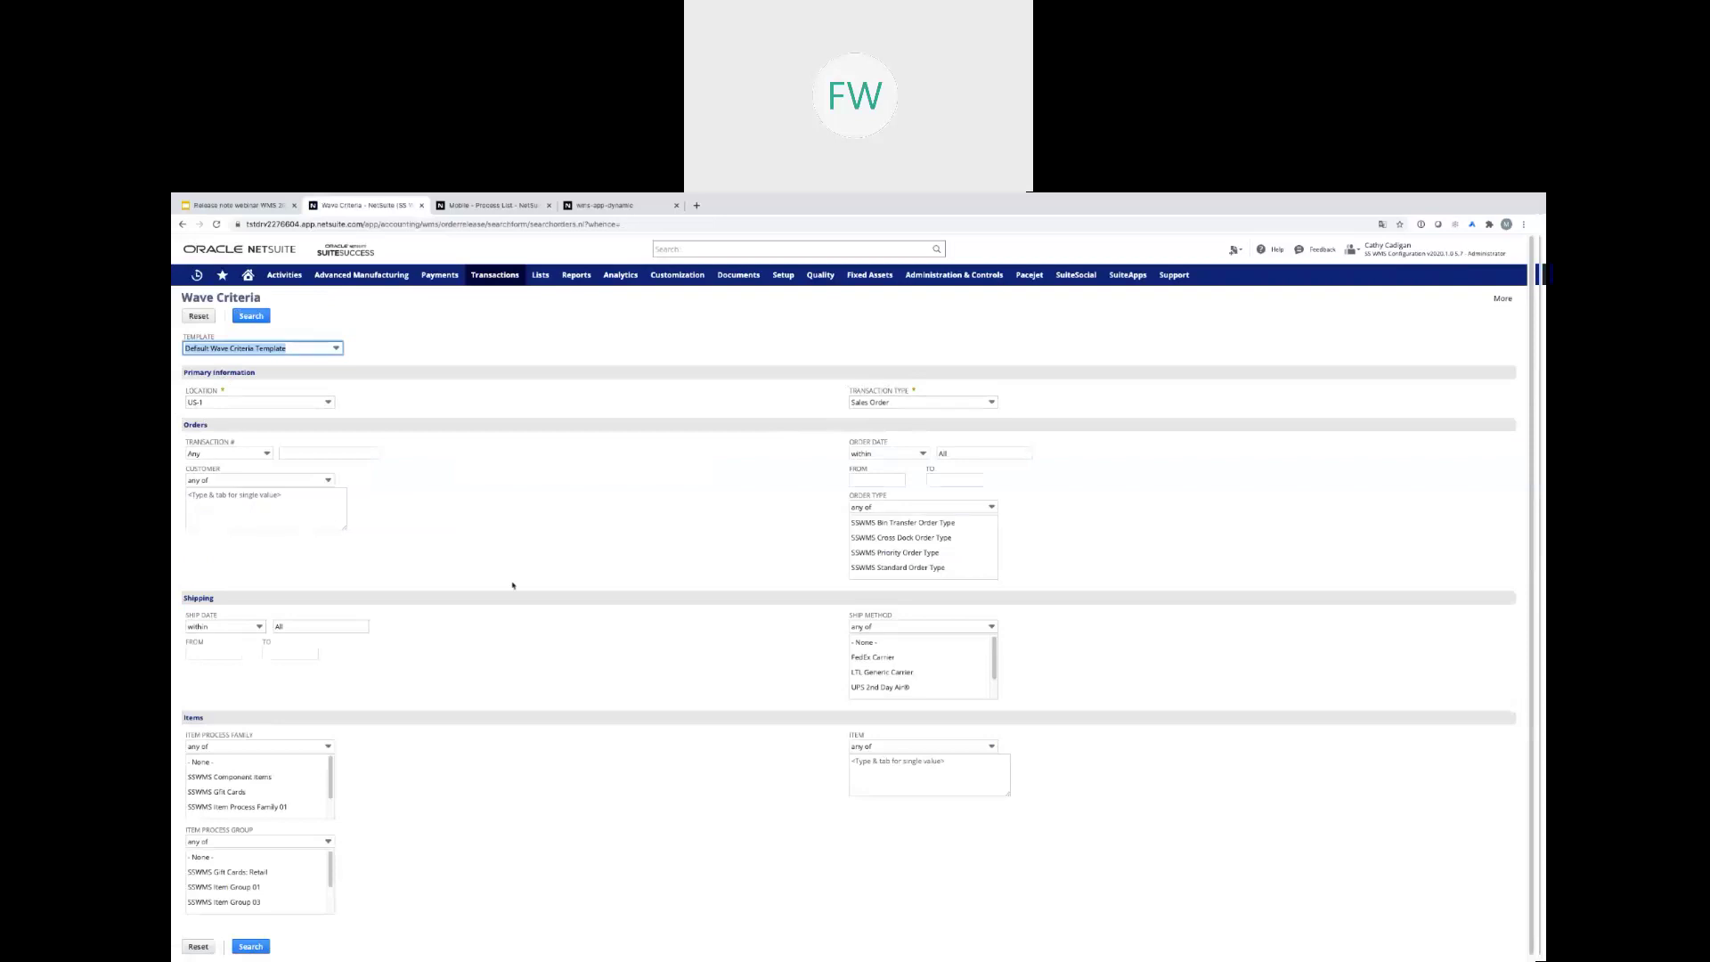
left_click(253, 629)
left_click(202, 643)
left_click(250, 640)
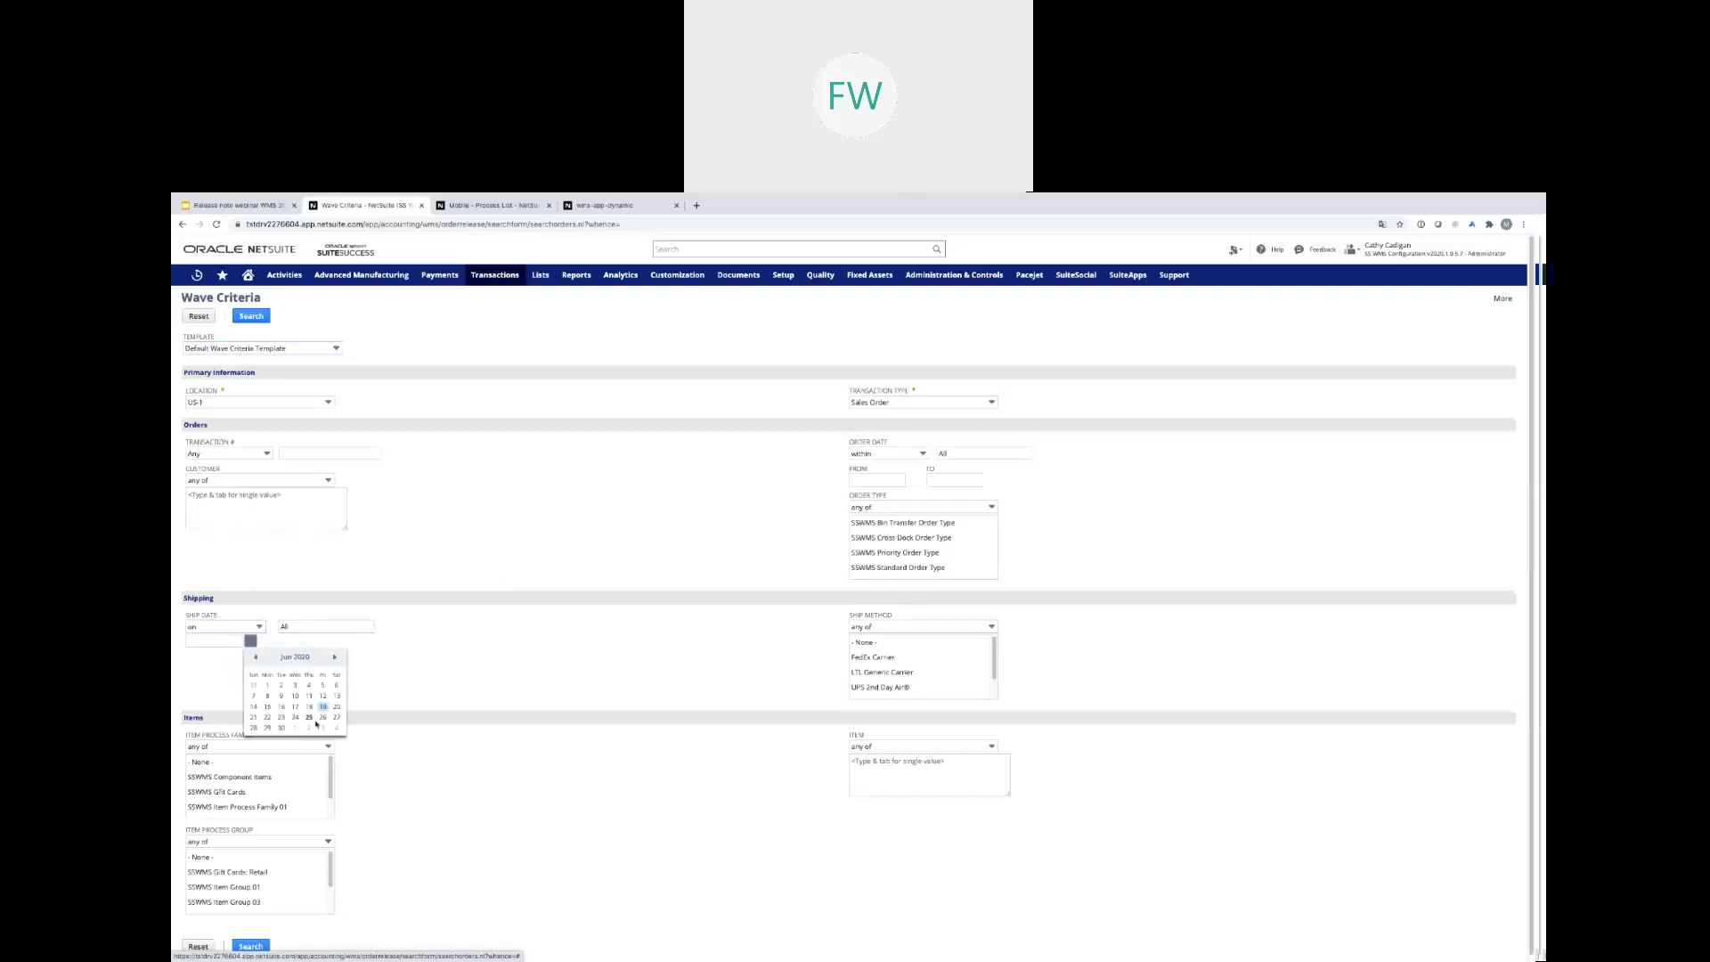
left_click(309, 717)
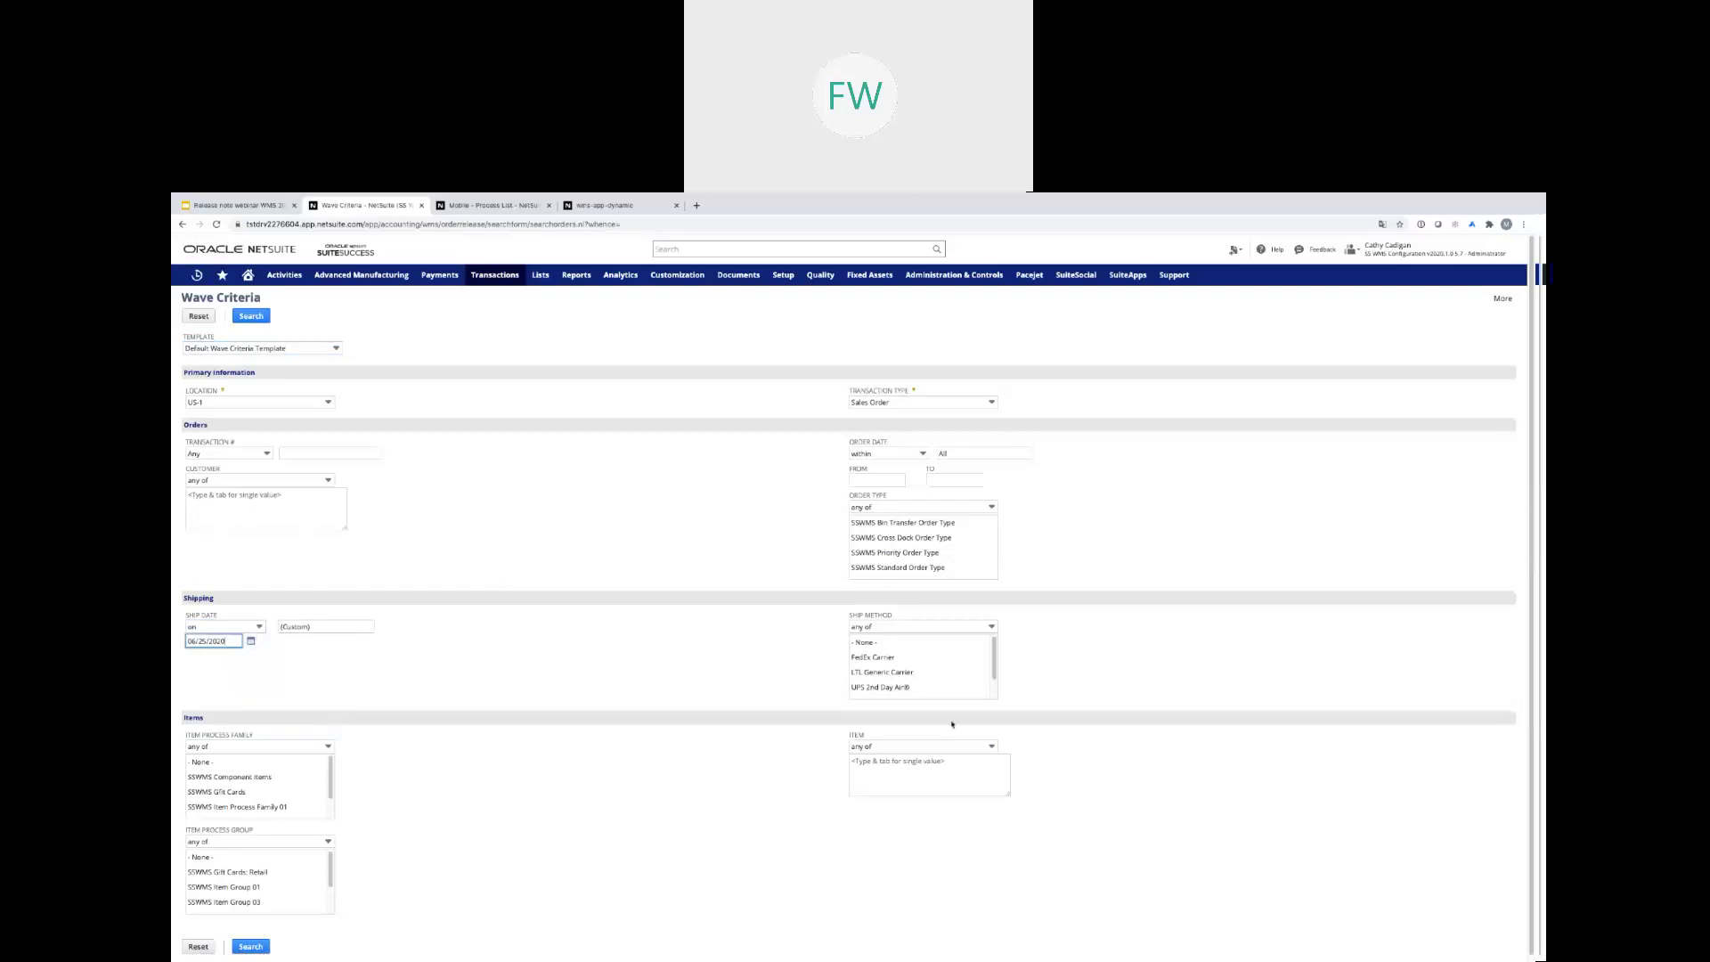
Restrict the wave criteria to the UPS 2nd Day Air ship method and search for matching sales orders
left_click_drag(995, 665, 994, 686)
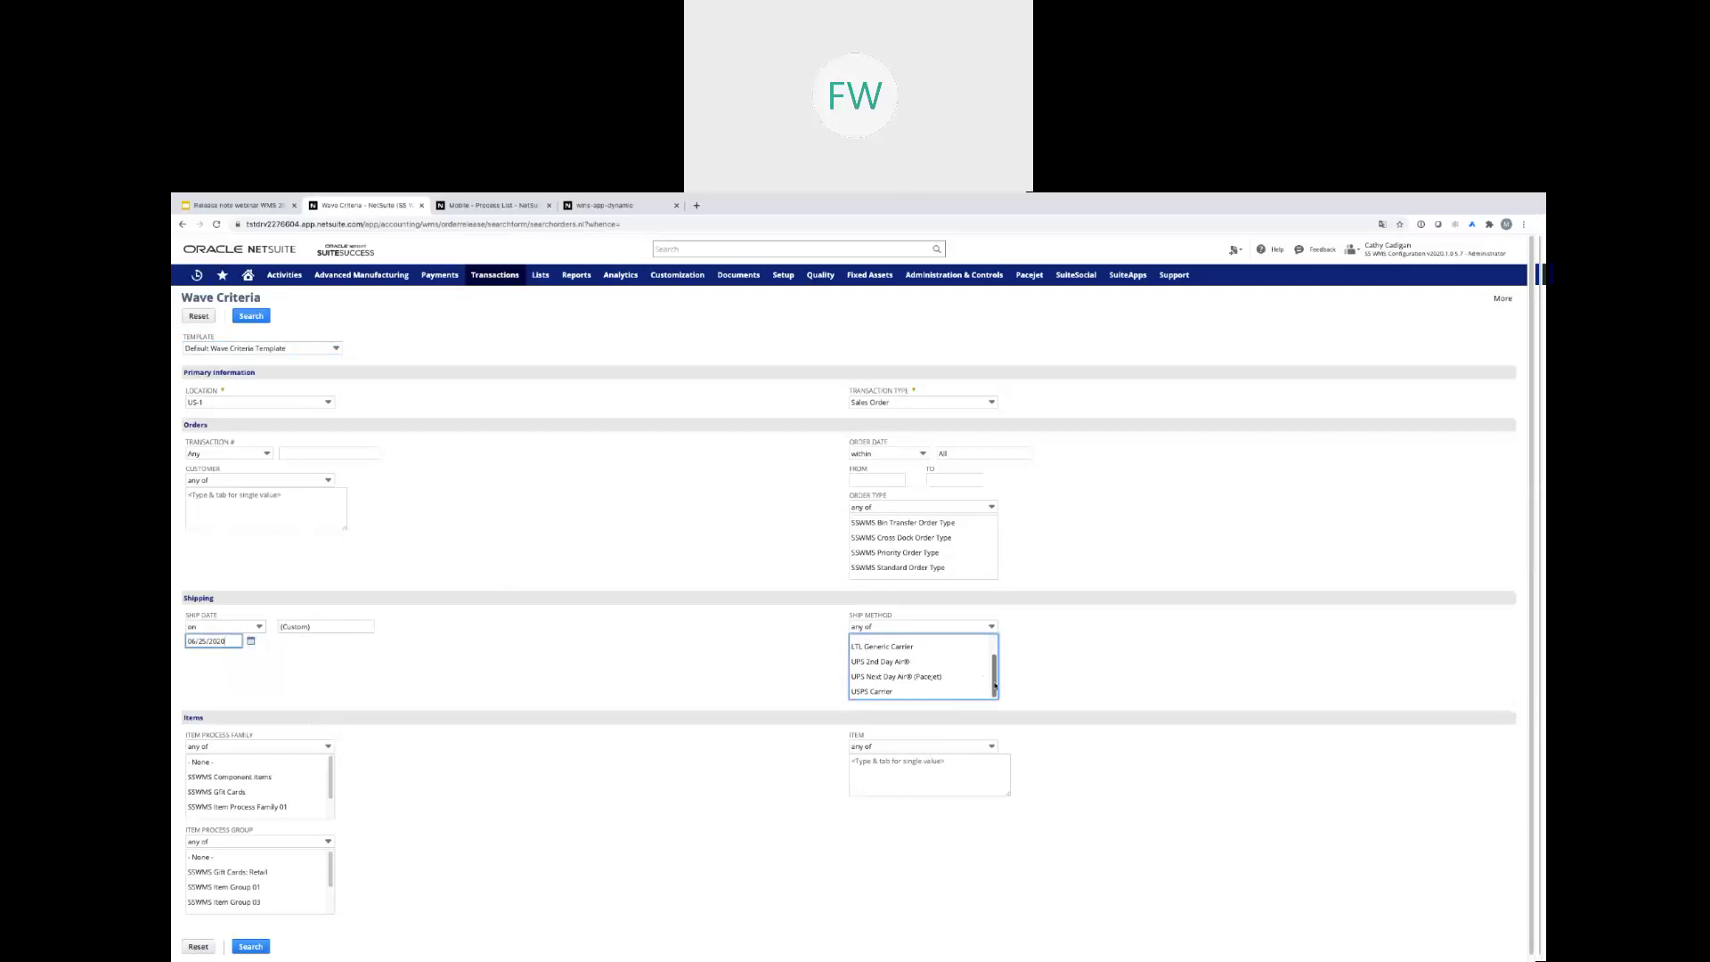
left_click(897, 667)
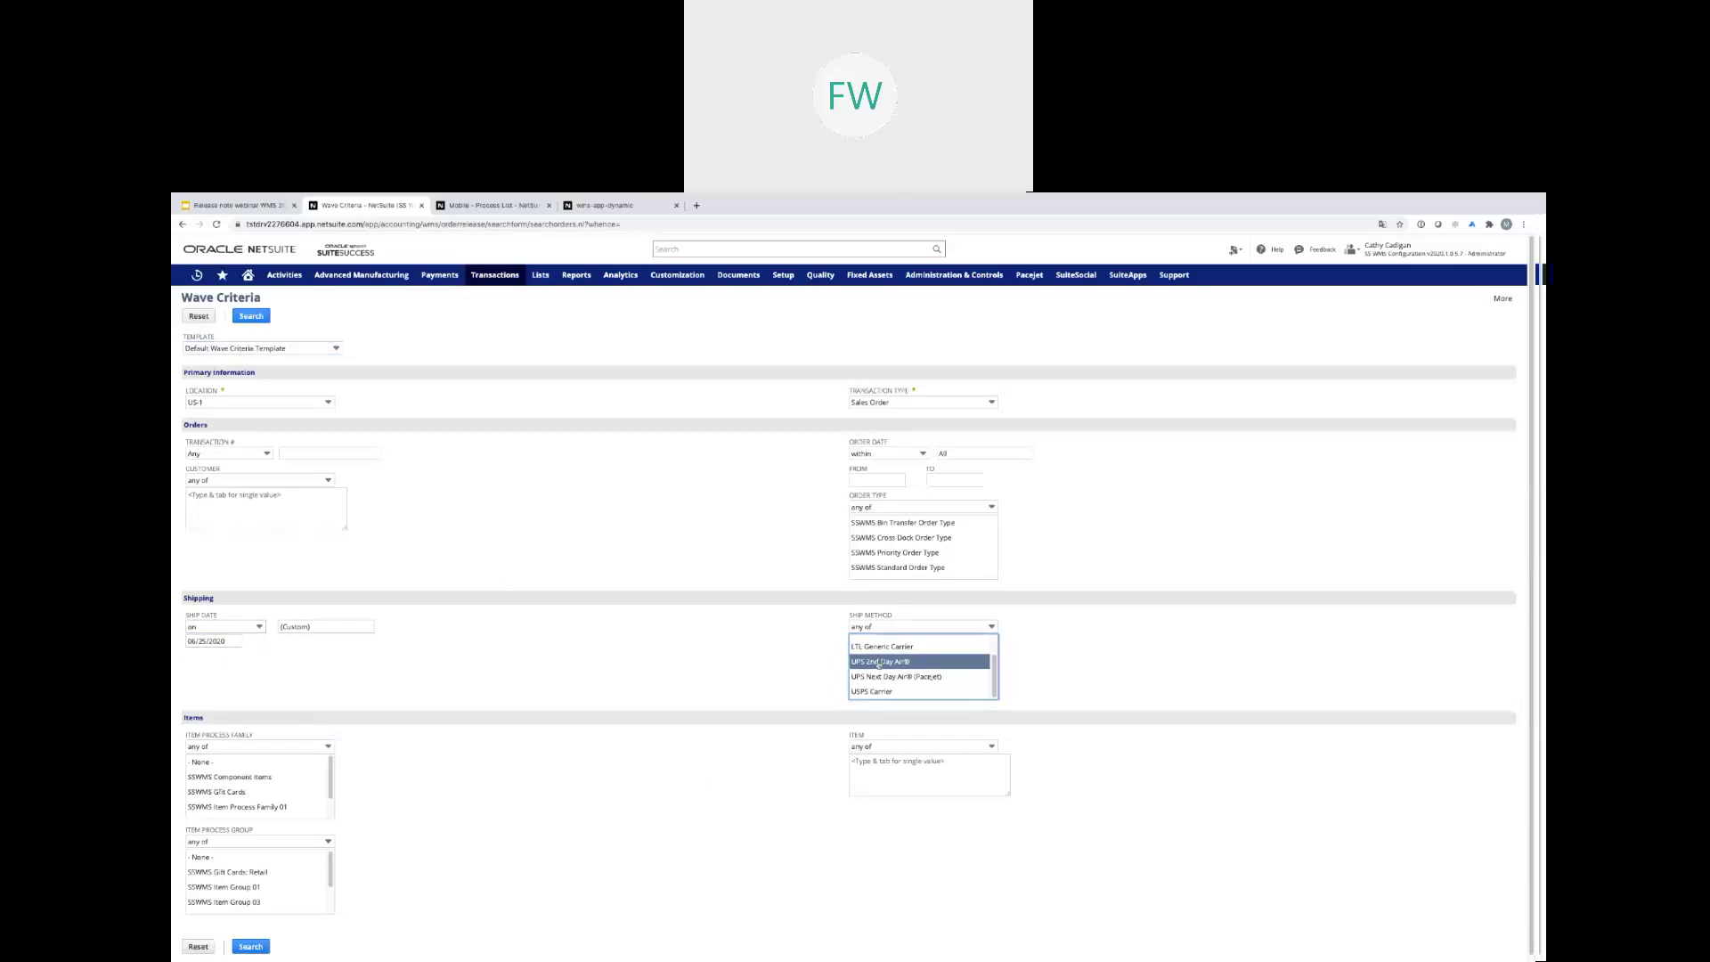
left_click(258, 317)
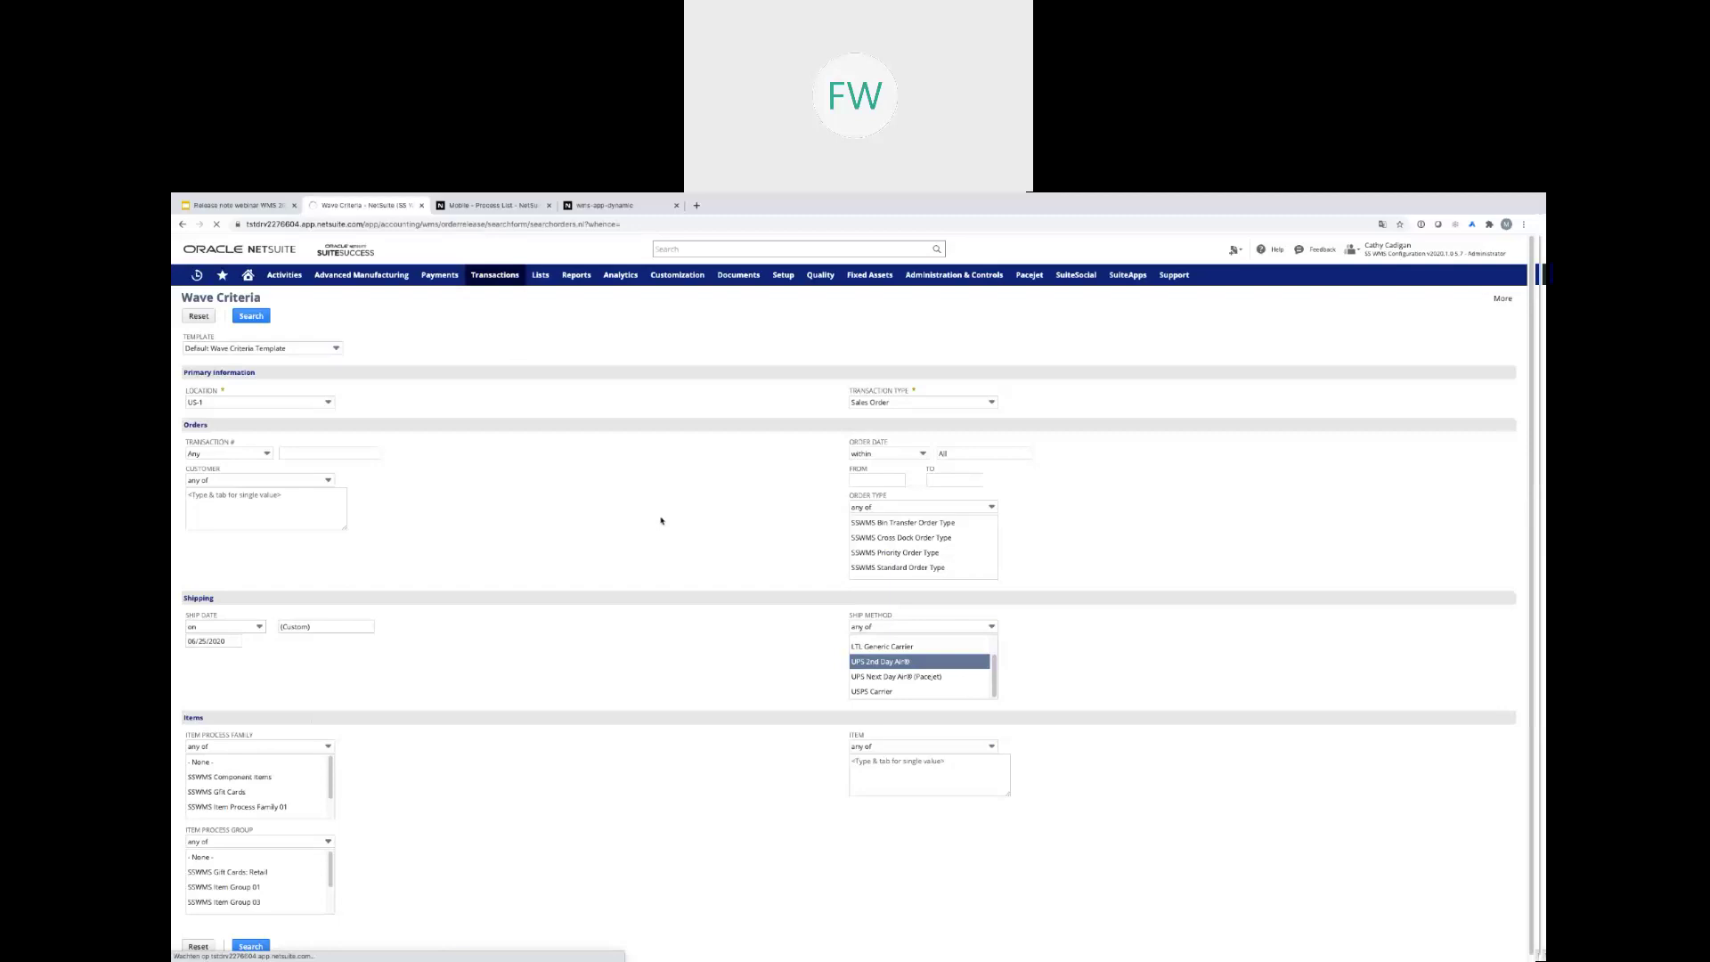
scroll(661, 520, "down", 1)
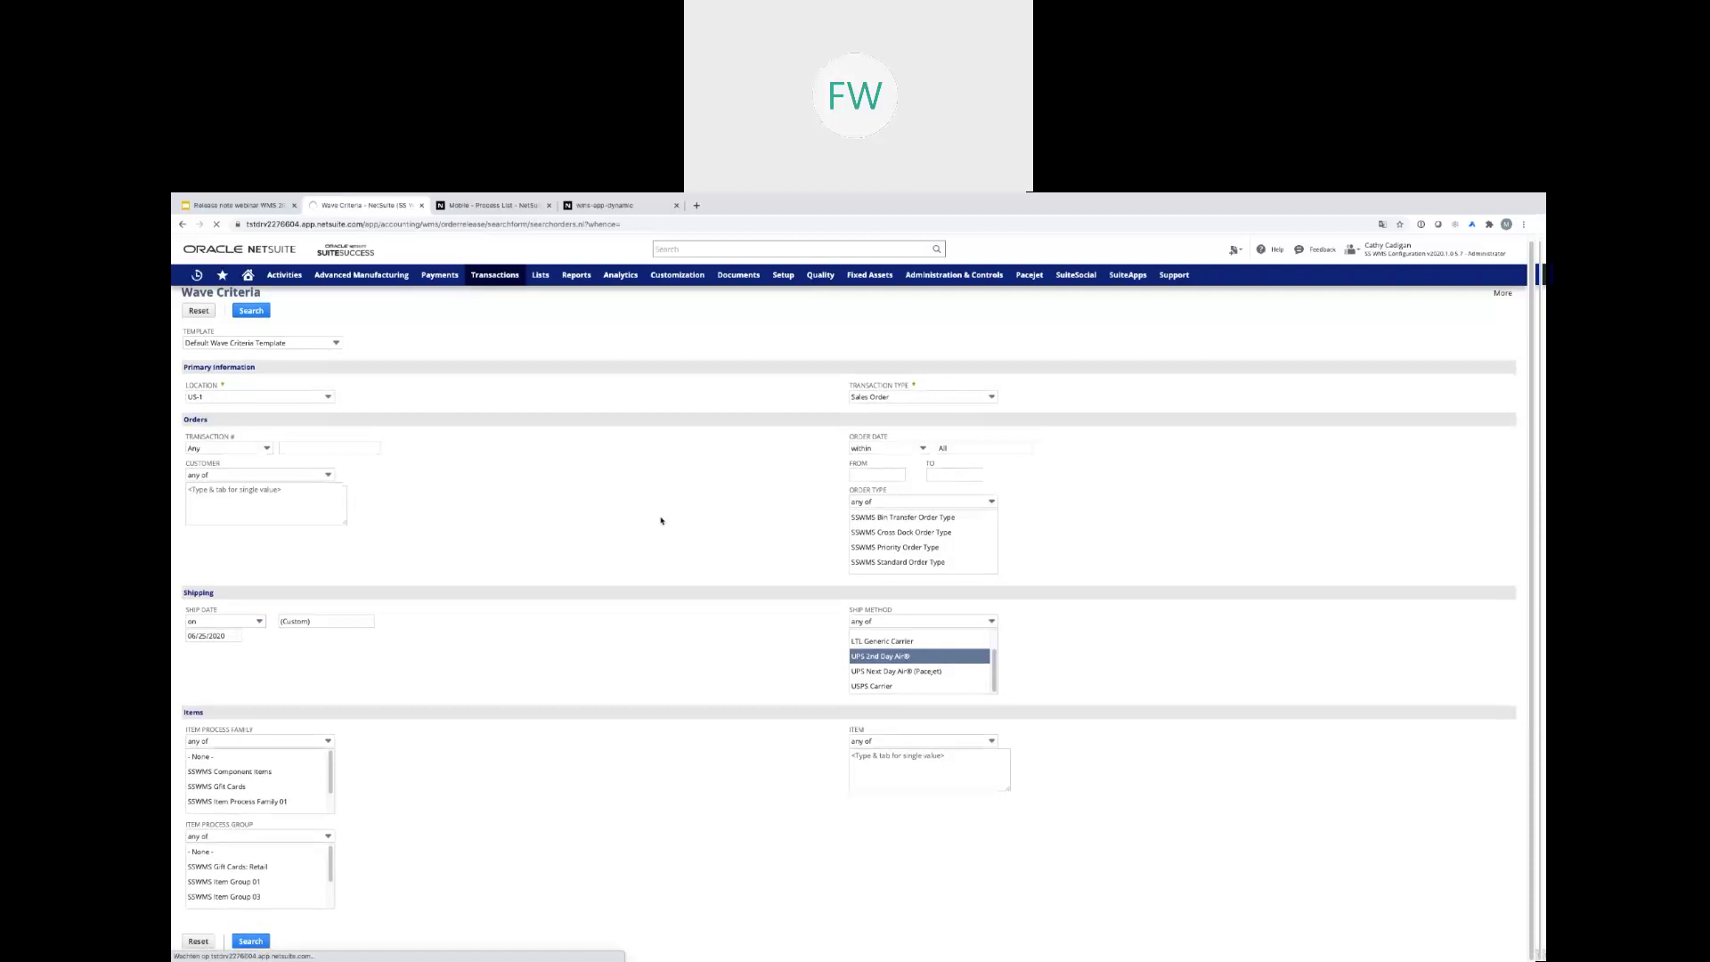
scroll(661, 520, "up", 1)
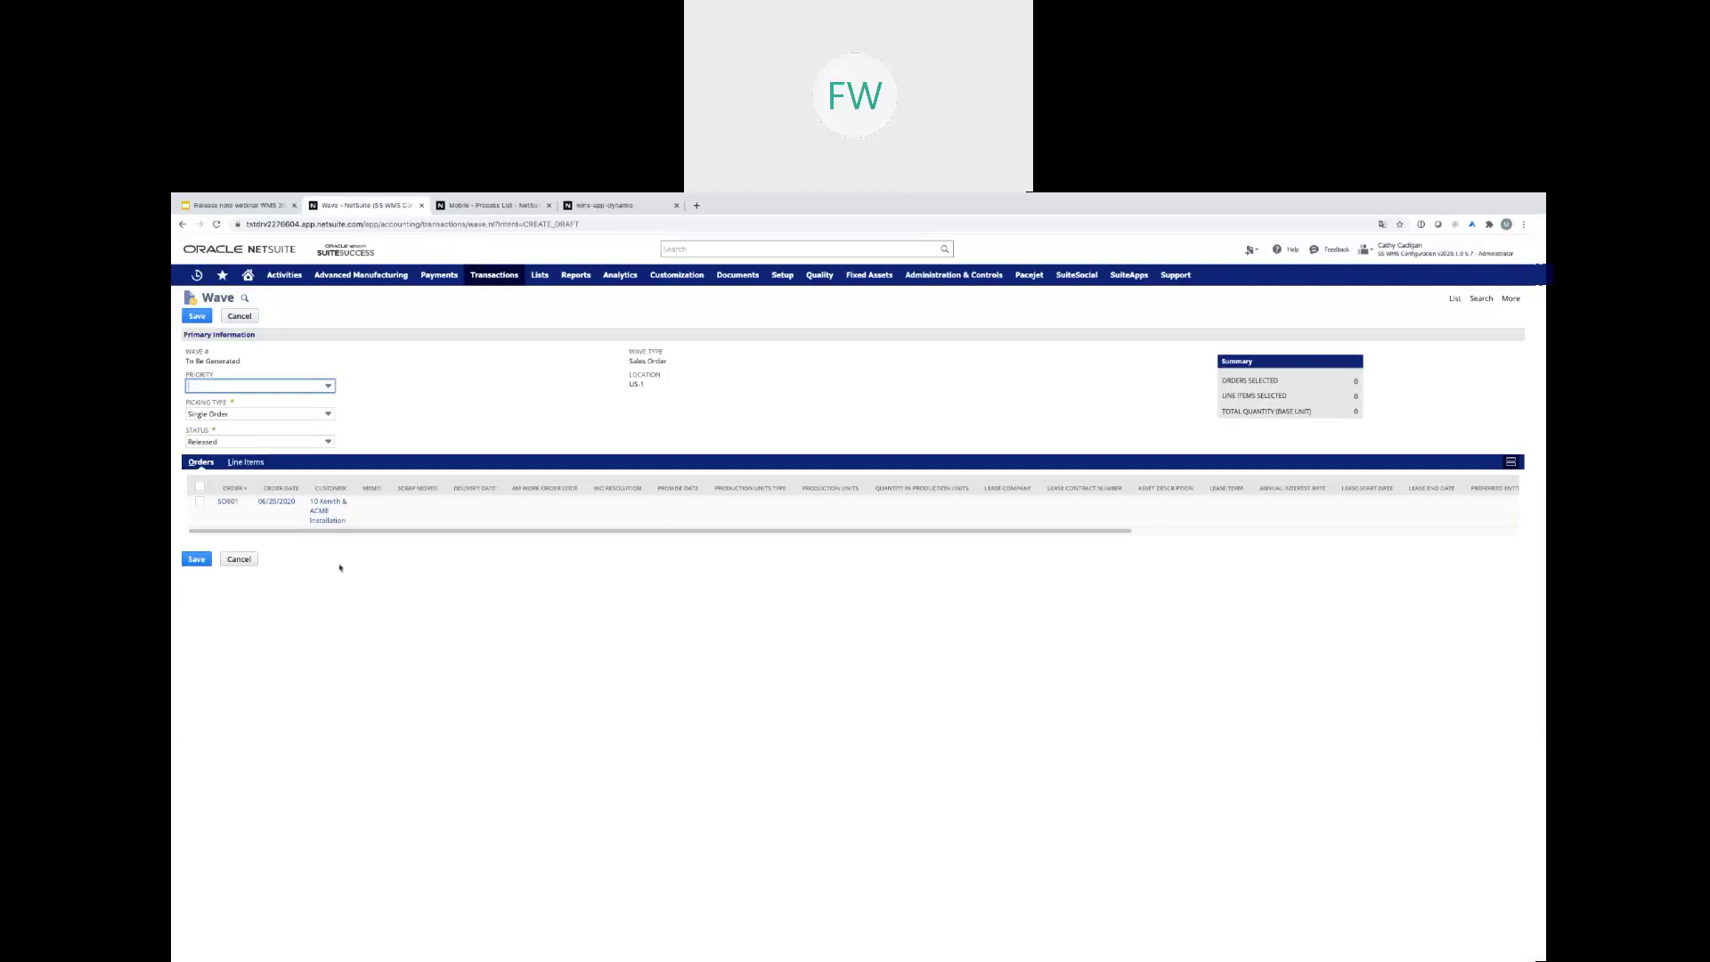
Include the listed sales order in the wave, set the wave status to Pending Release, and save the wave
left_click(197, 502)
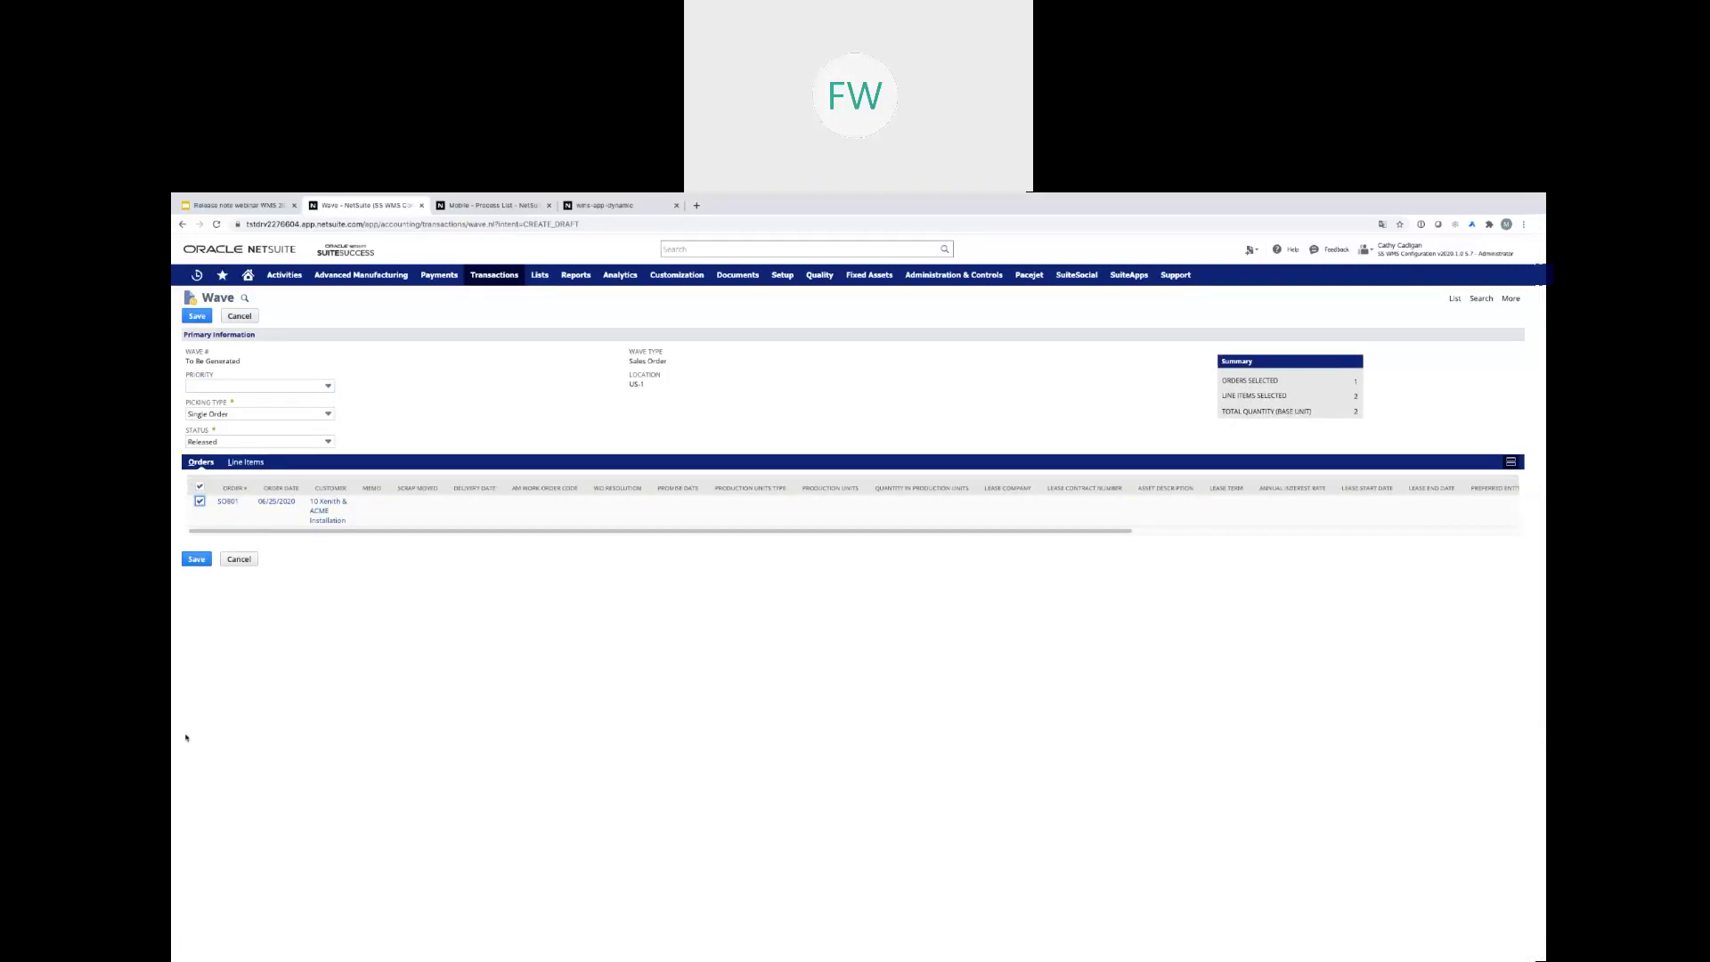
left_click(329, 415)
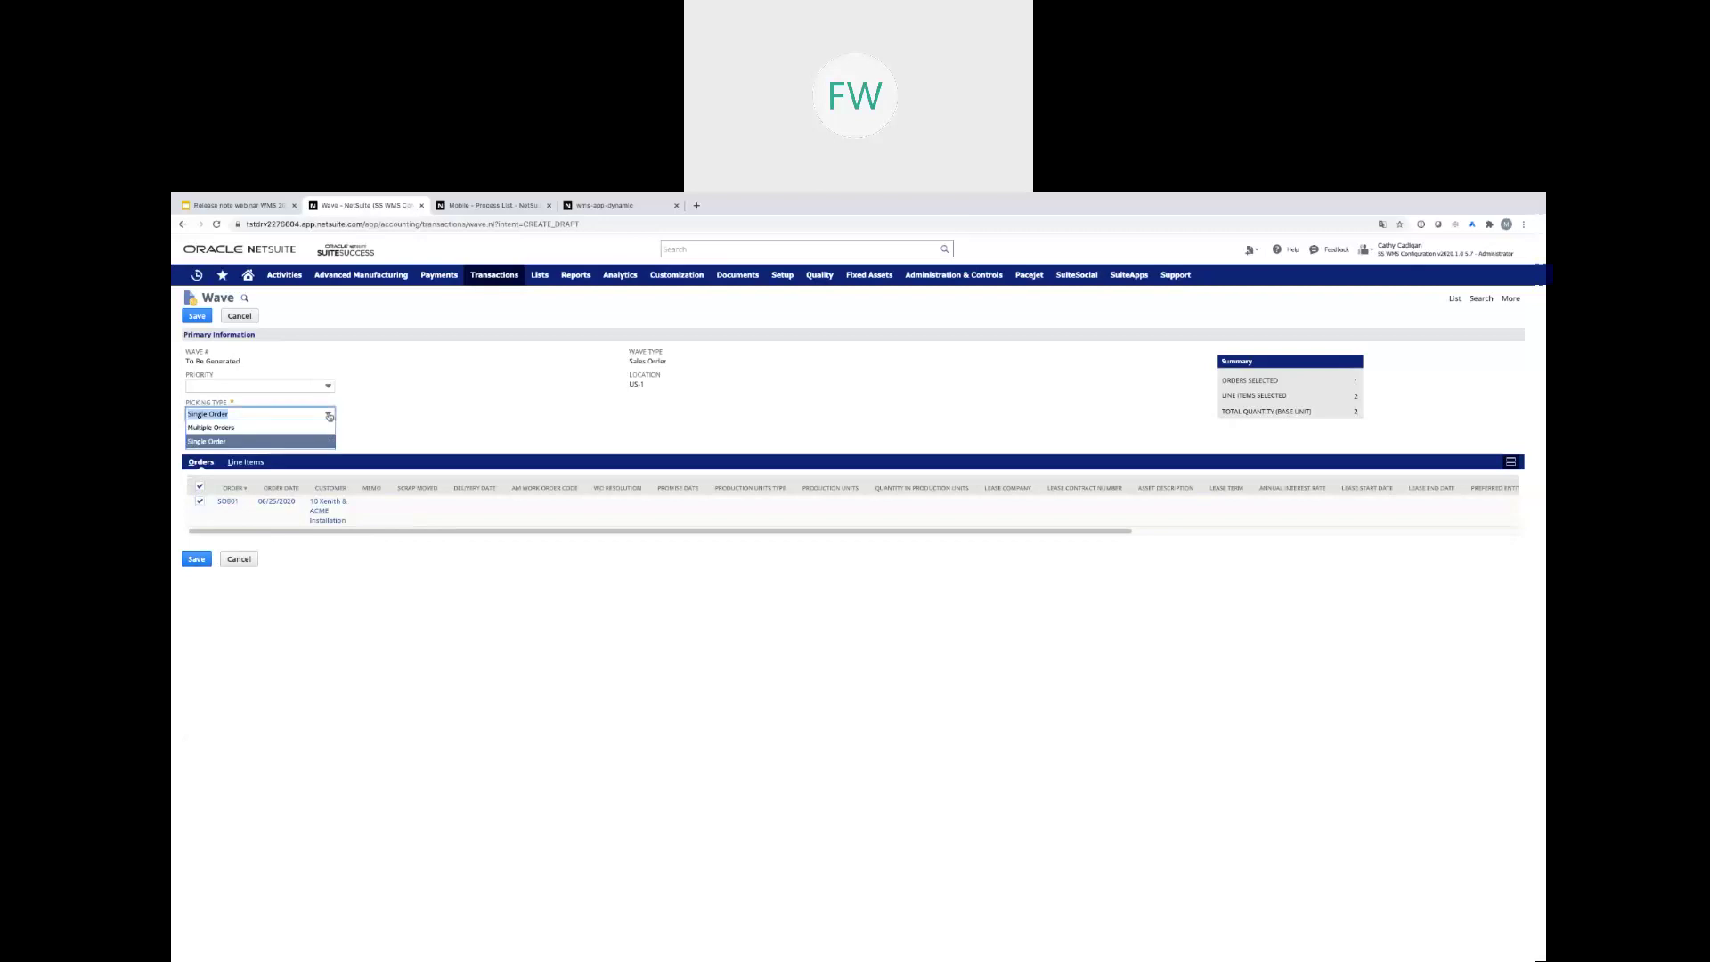
left_click(329, 416)
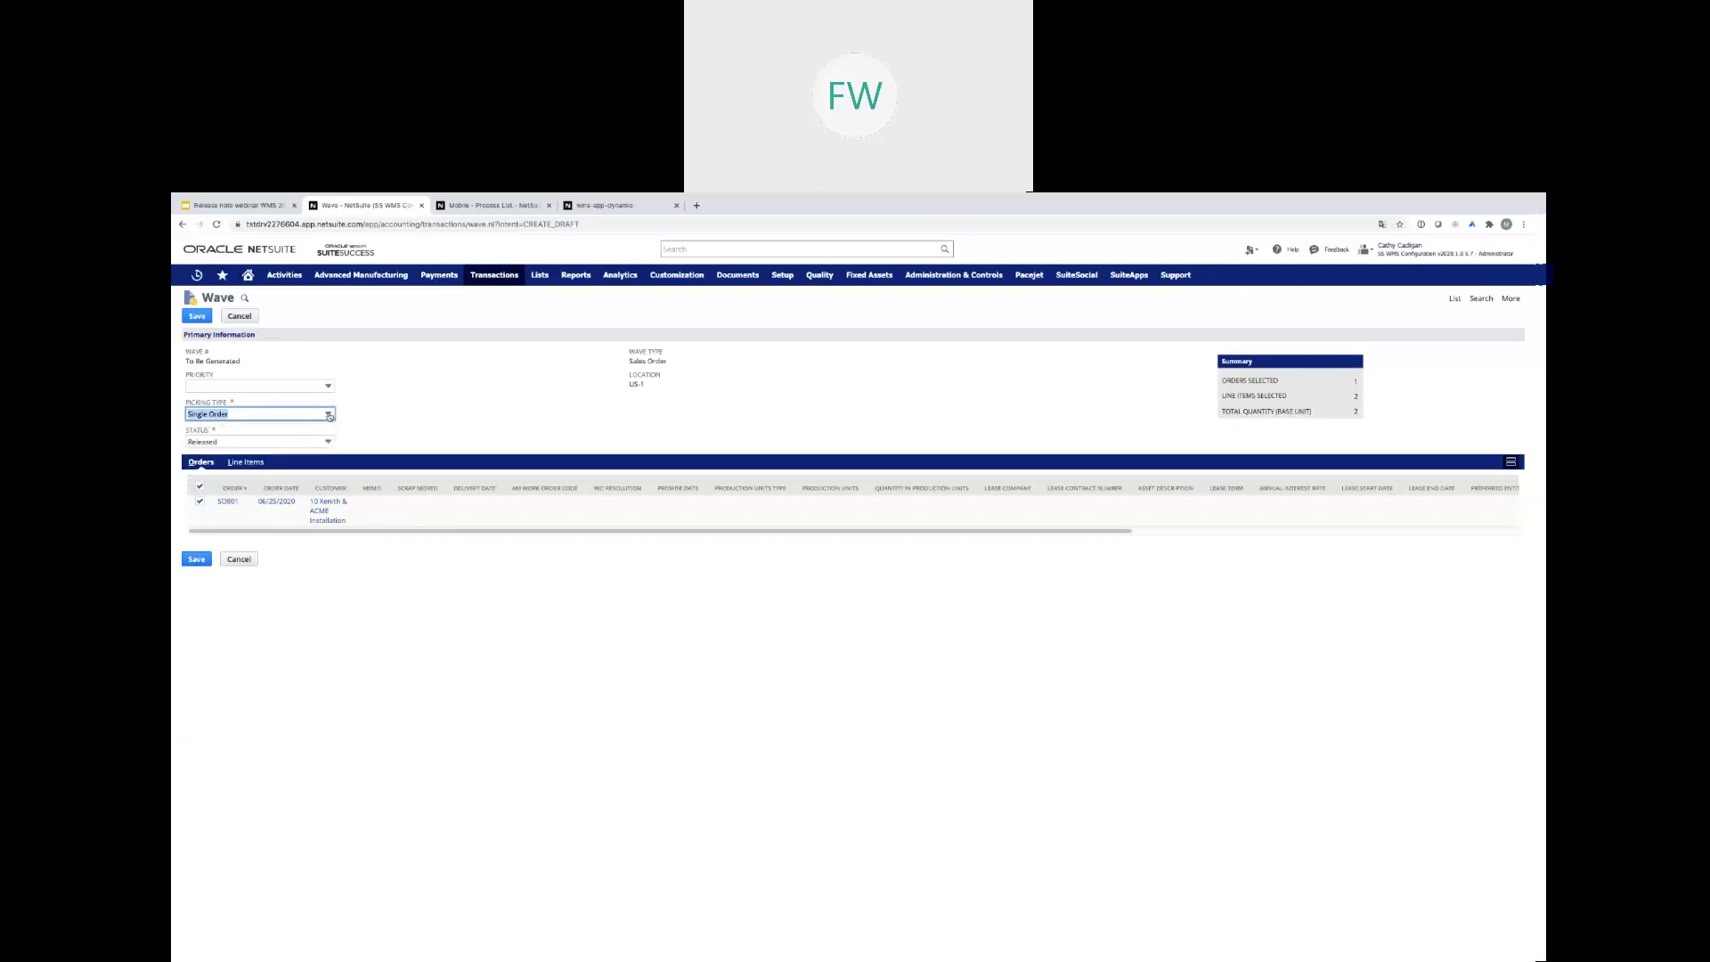
left_click(330, 416)
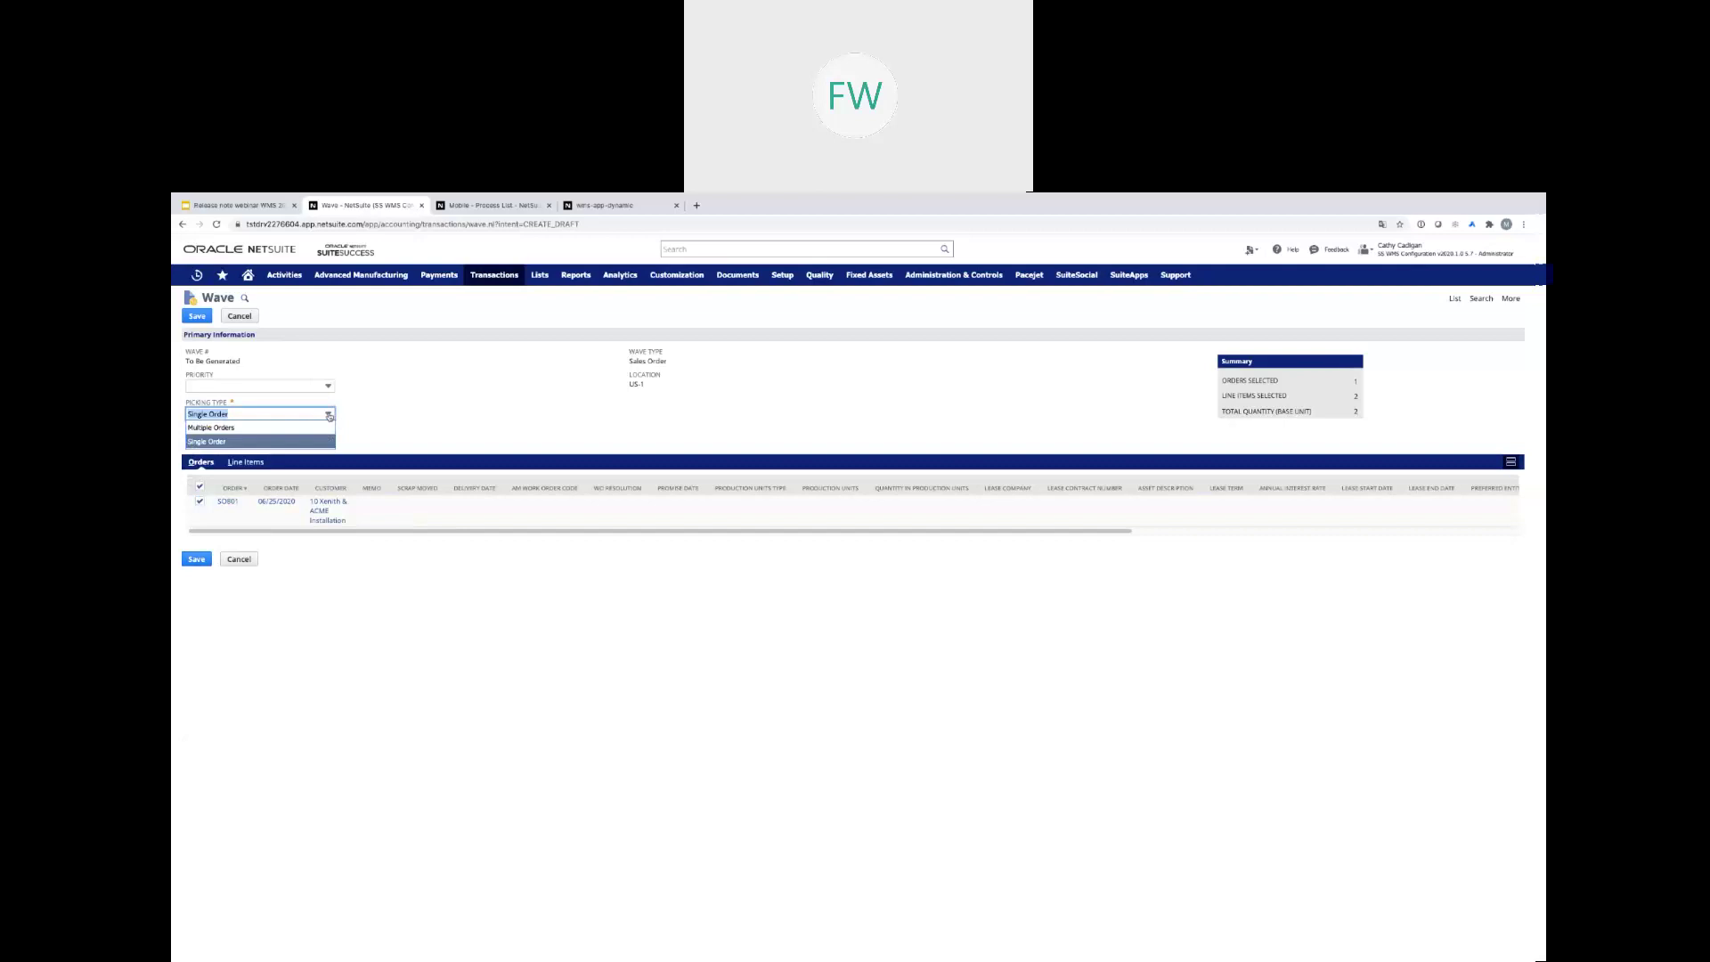
left_click(330, 416)
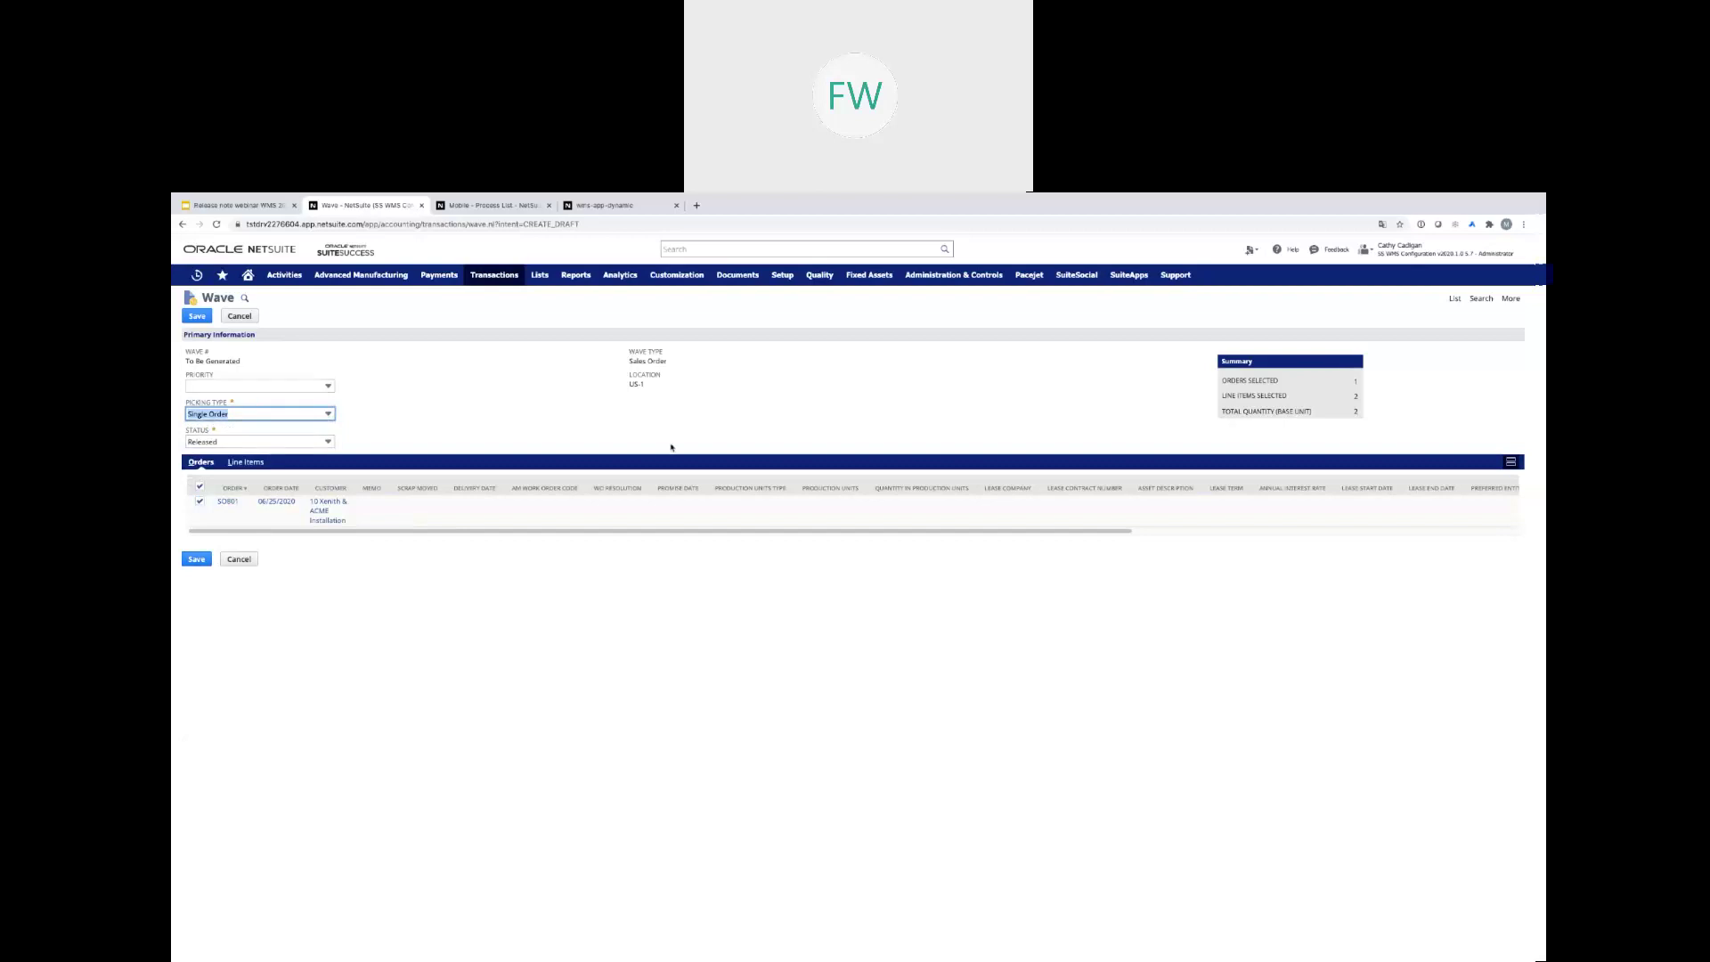
left_click(330, 441)
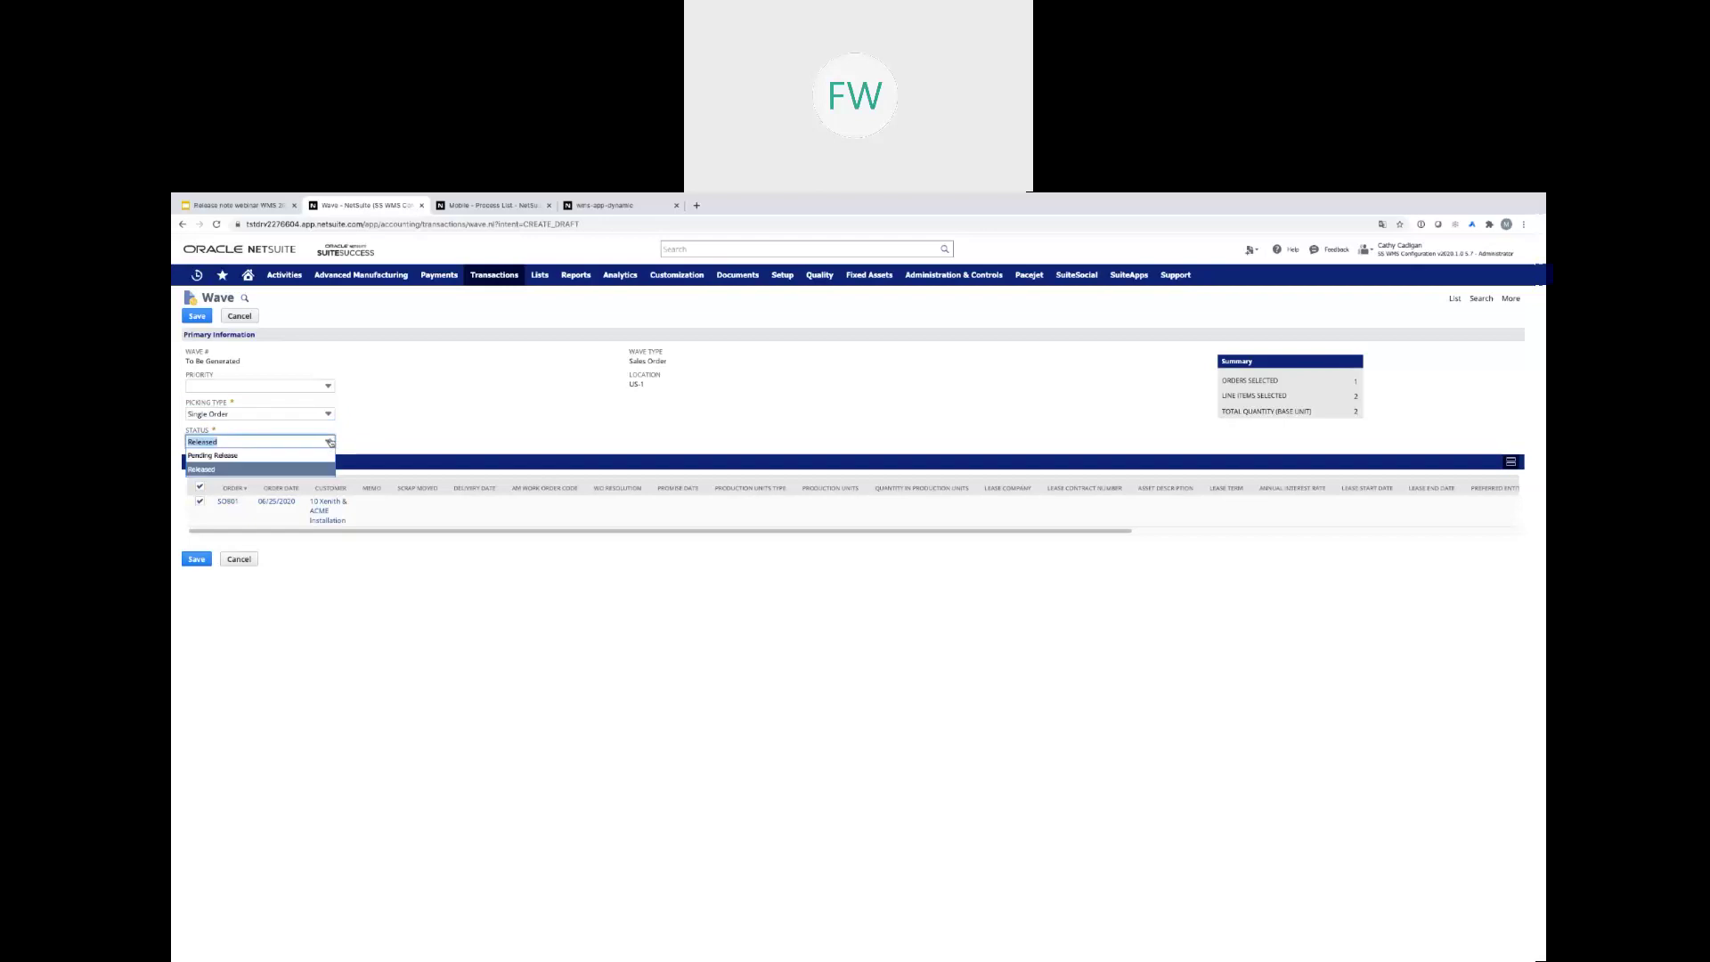
left_click(235, 456)
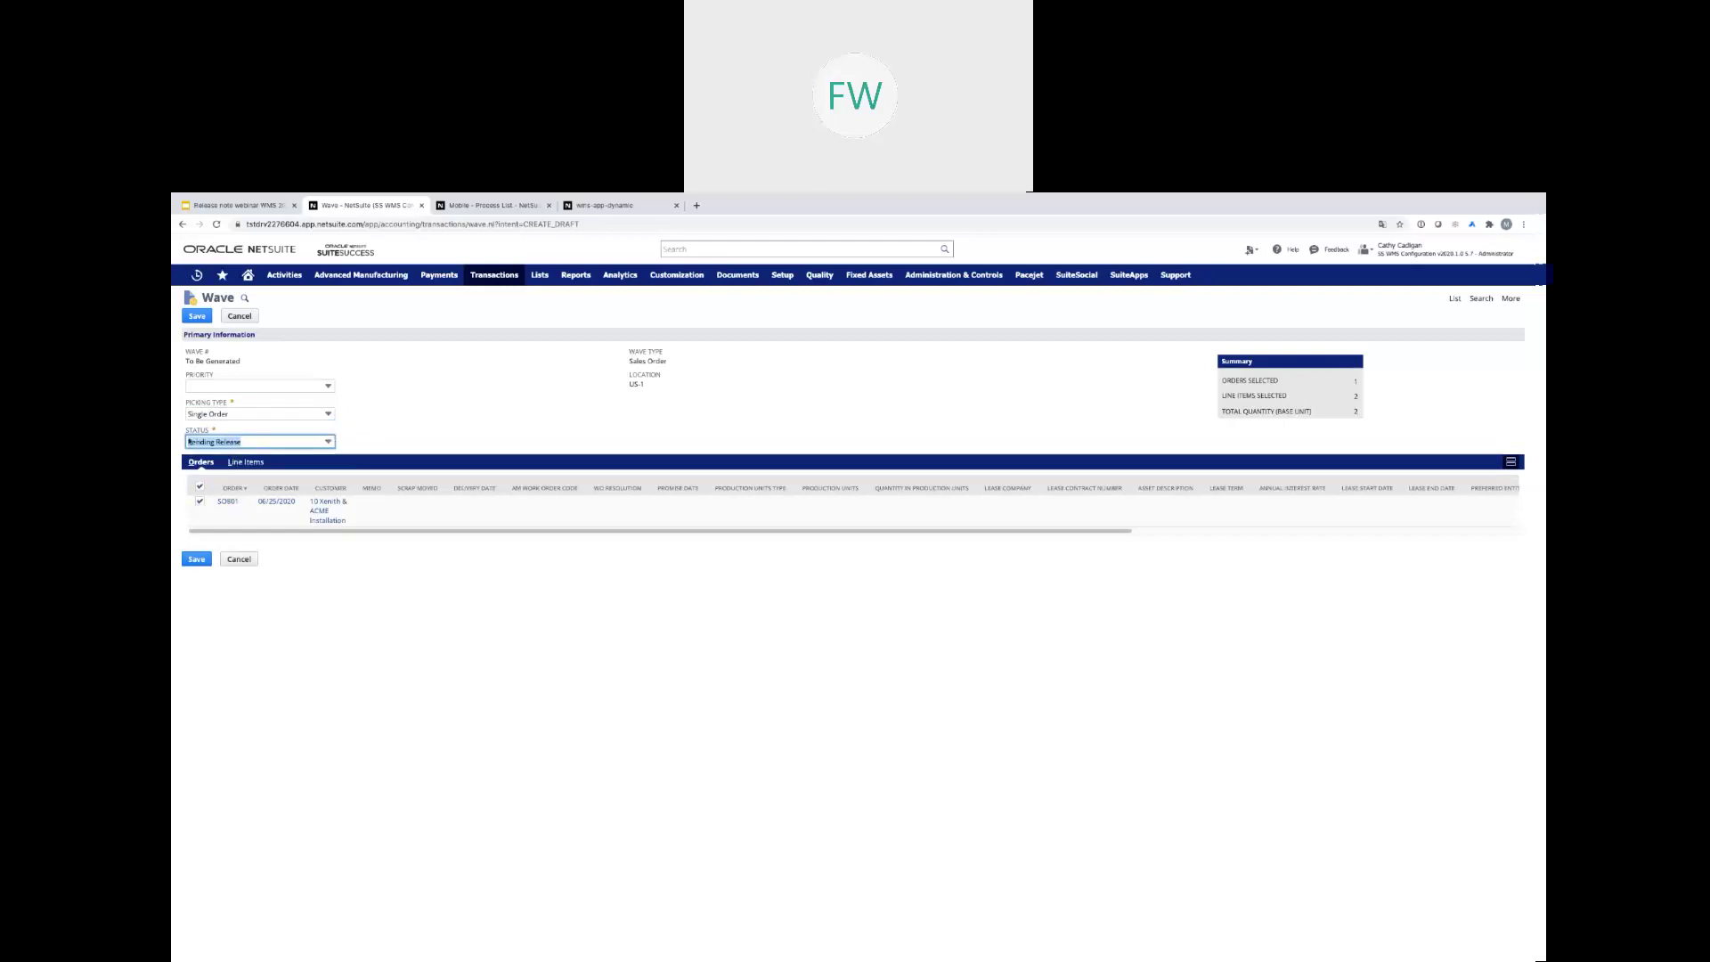
left_click(197, 559)
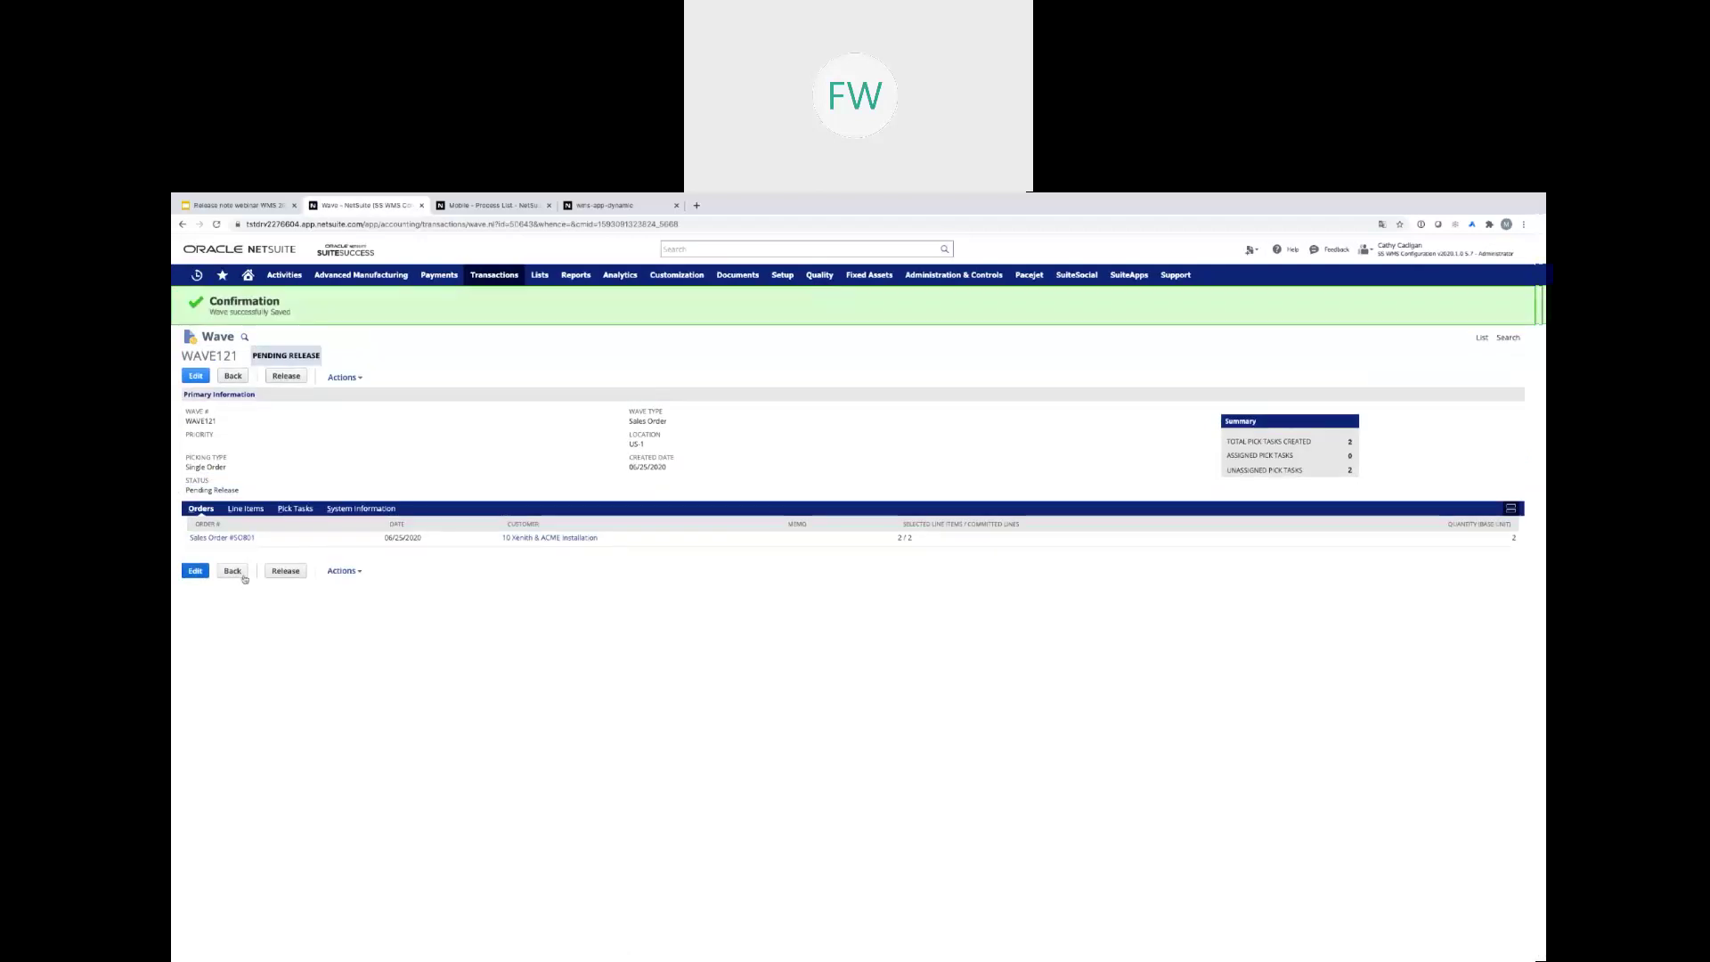
Review the wave's line items and pick tasks, and try to assign all pick tasks to a picker before saving
left_click(246, 509)
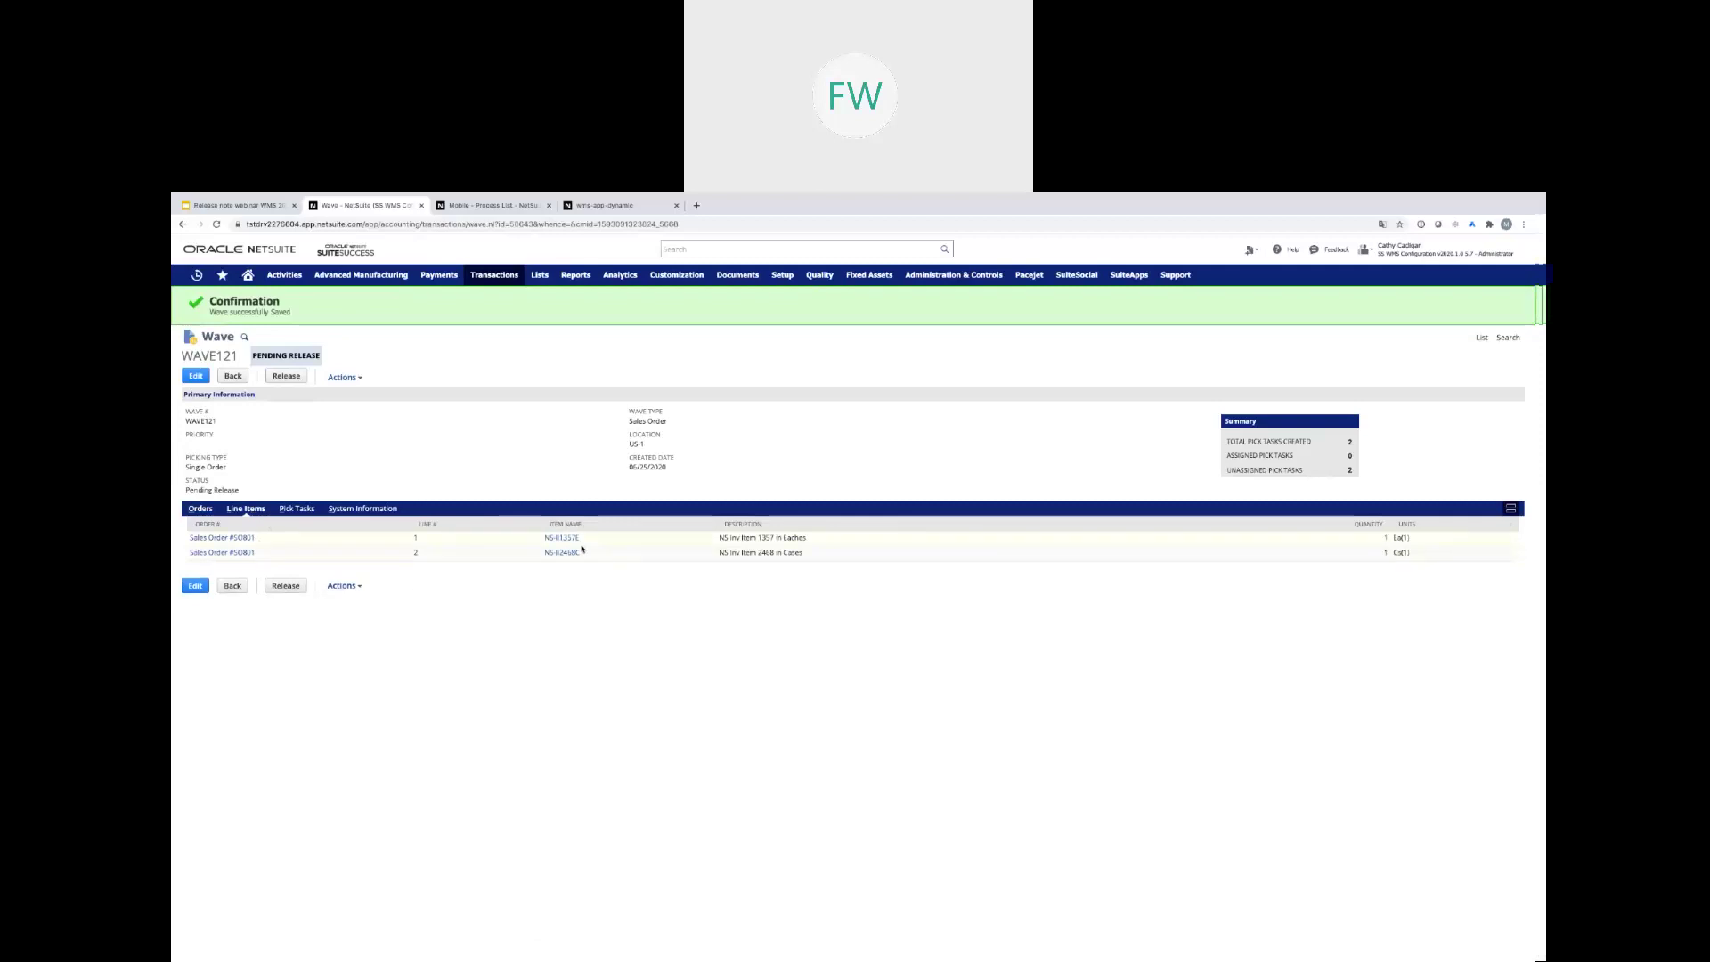
left_click(308, 510)
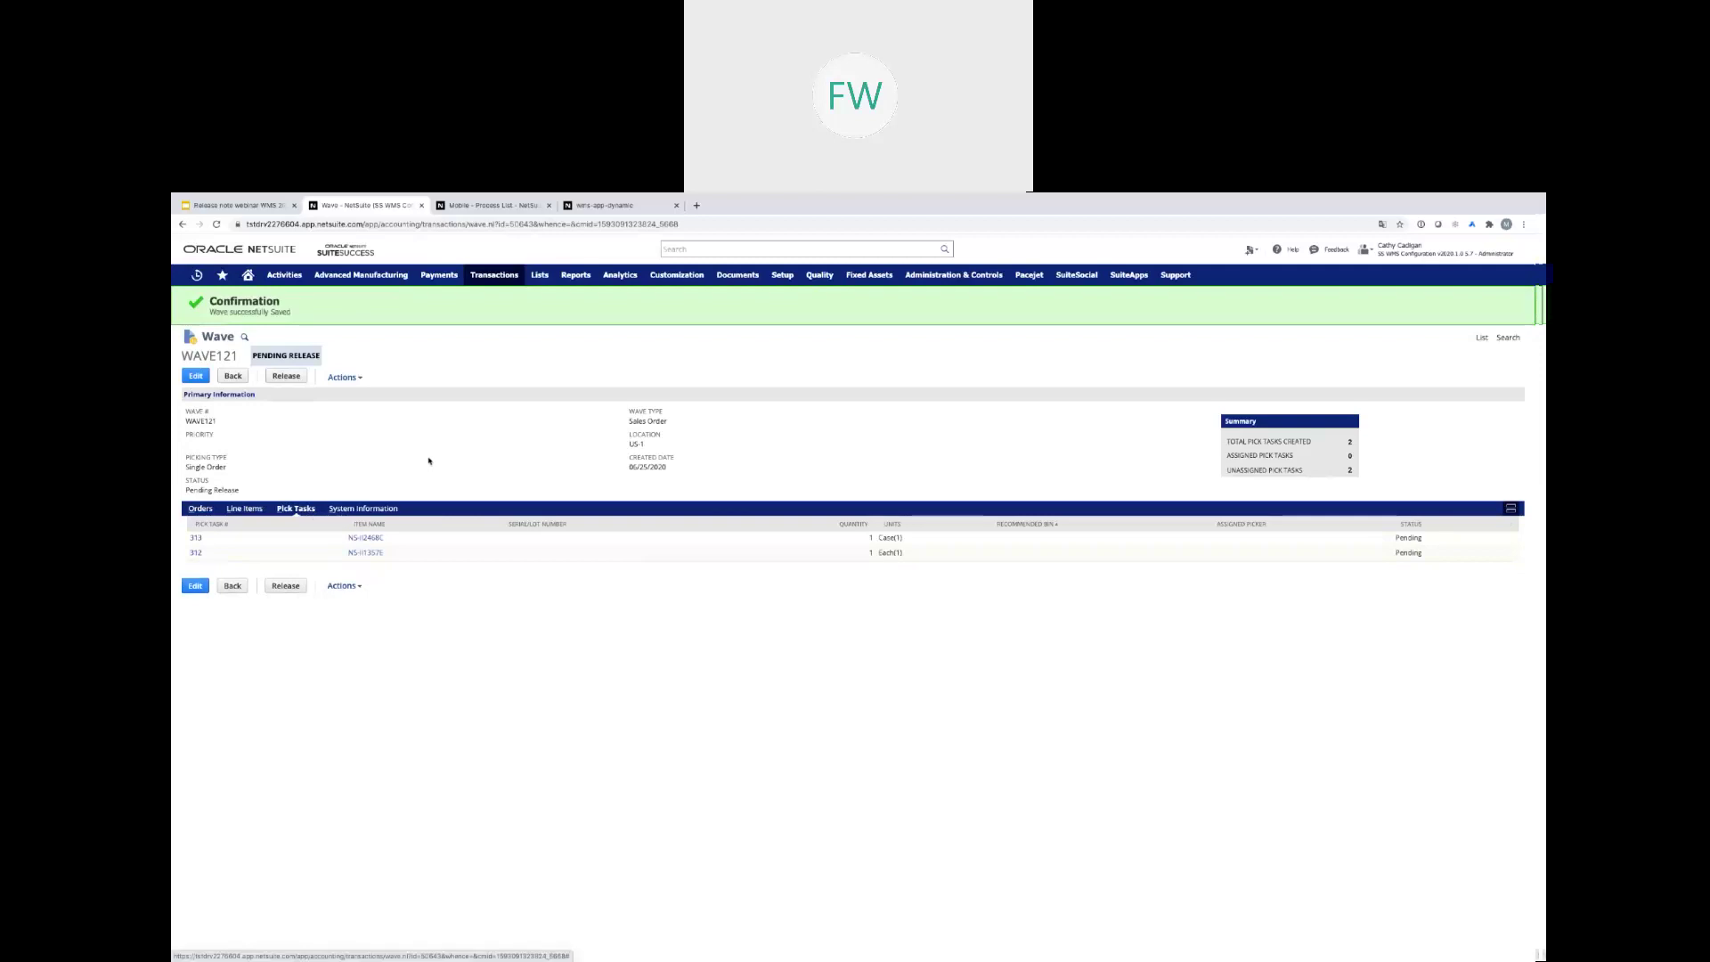
left_click(195, 375)
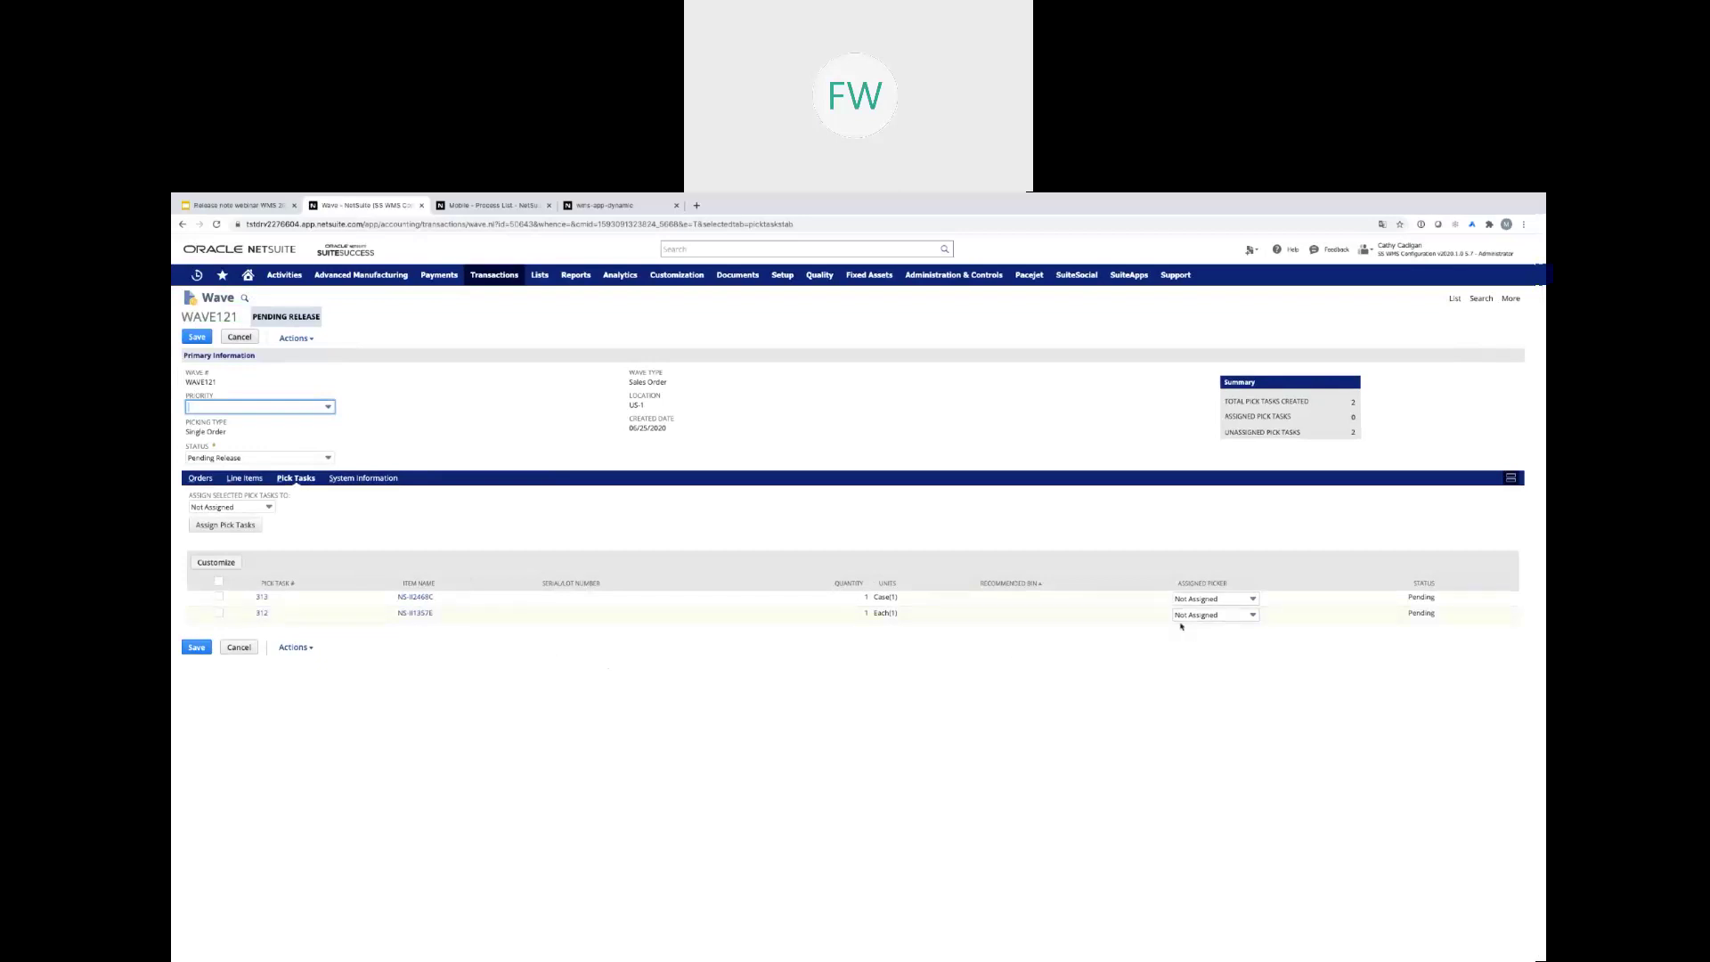
left_click(269, 507)
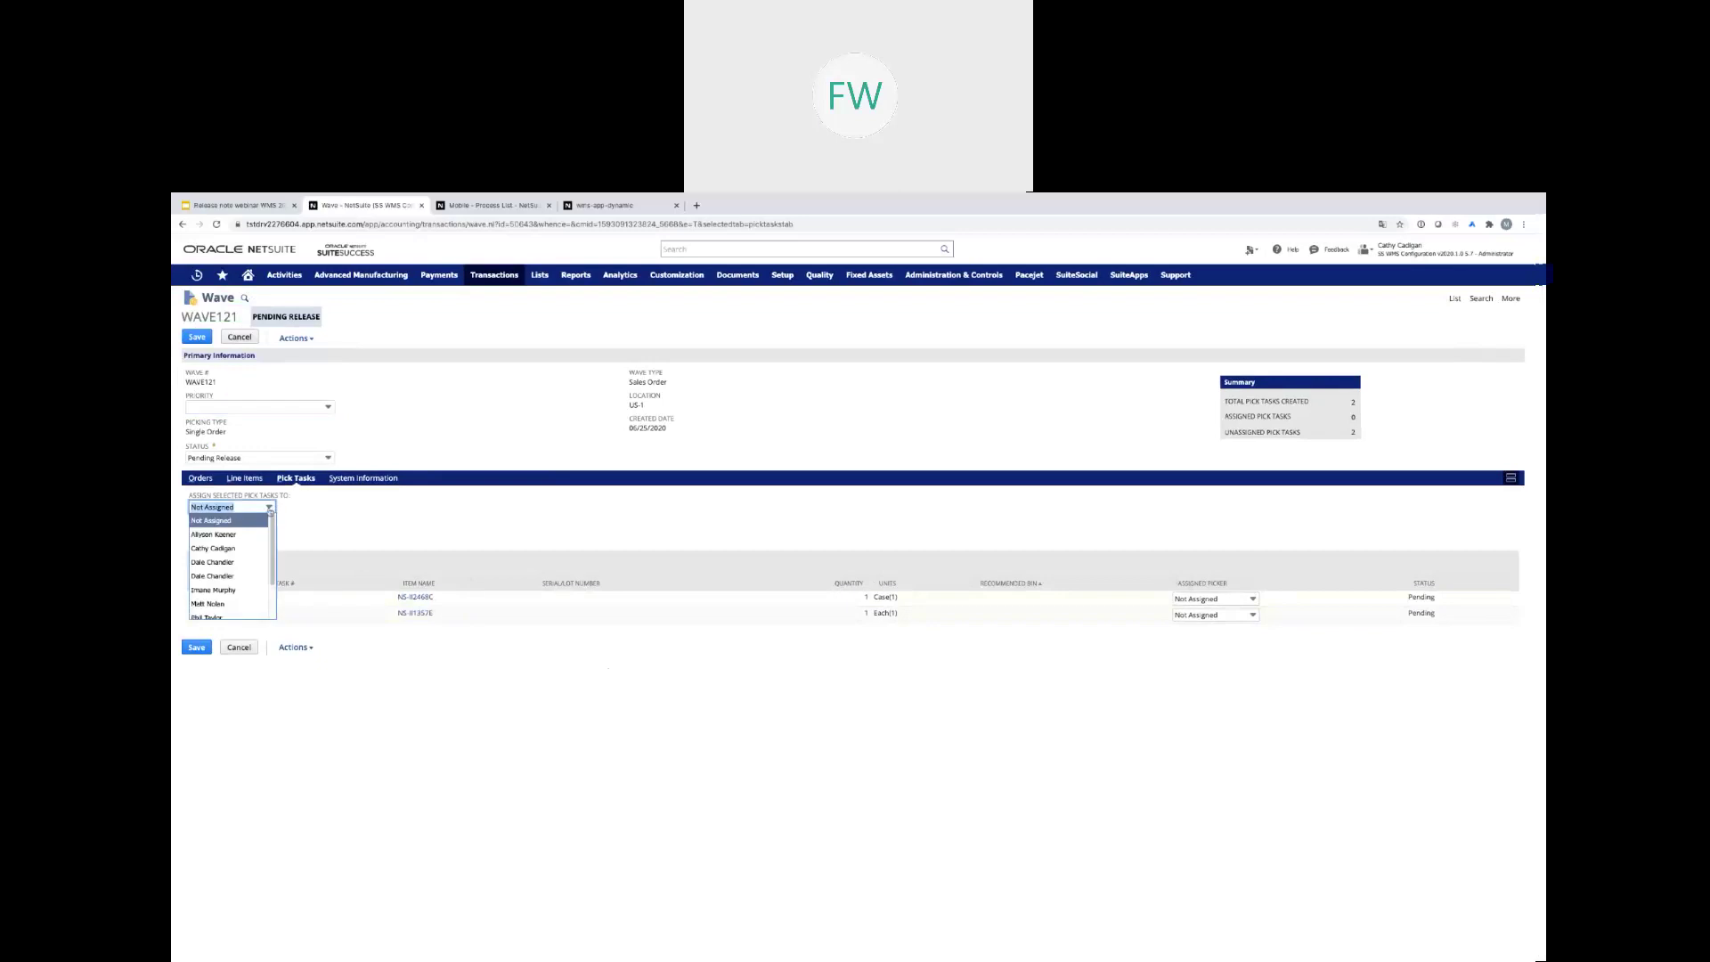
left_click(225, 534)
left_click(219, 581)
left_click(197, 648)
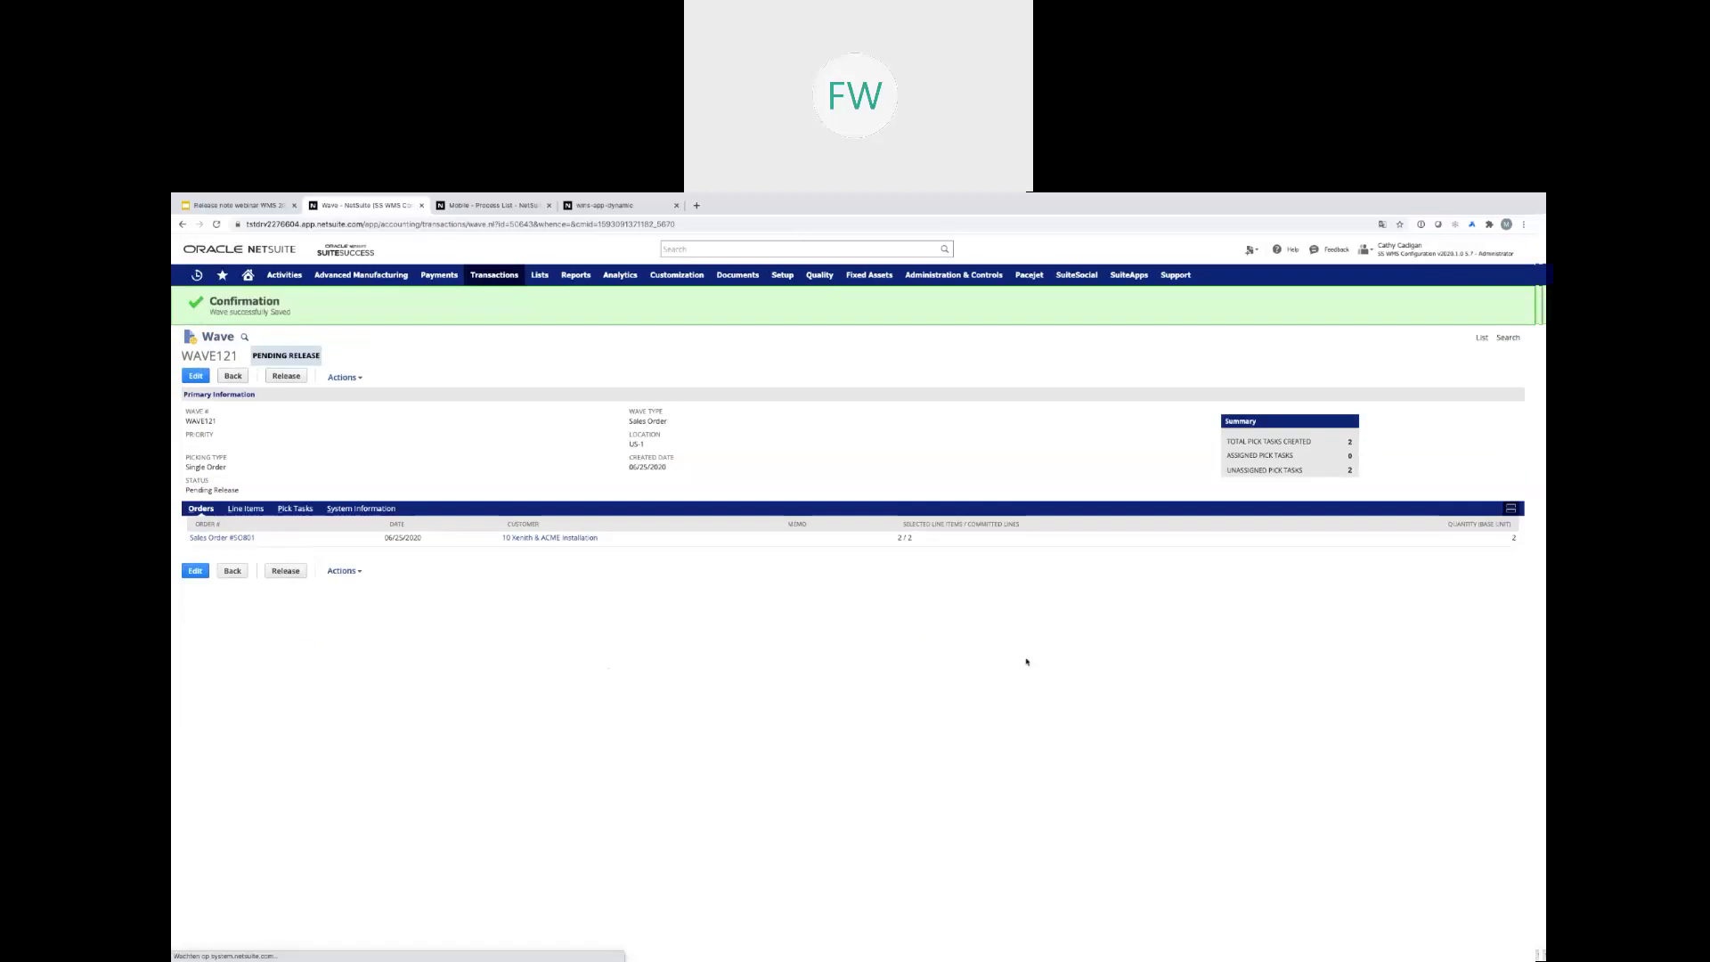
Edit the wave's pick tasks again and assign all of them to the chosen picker
left_click(294, 509)
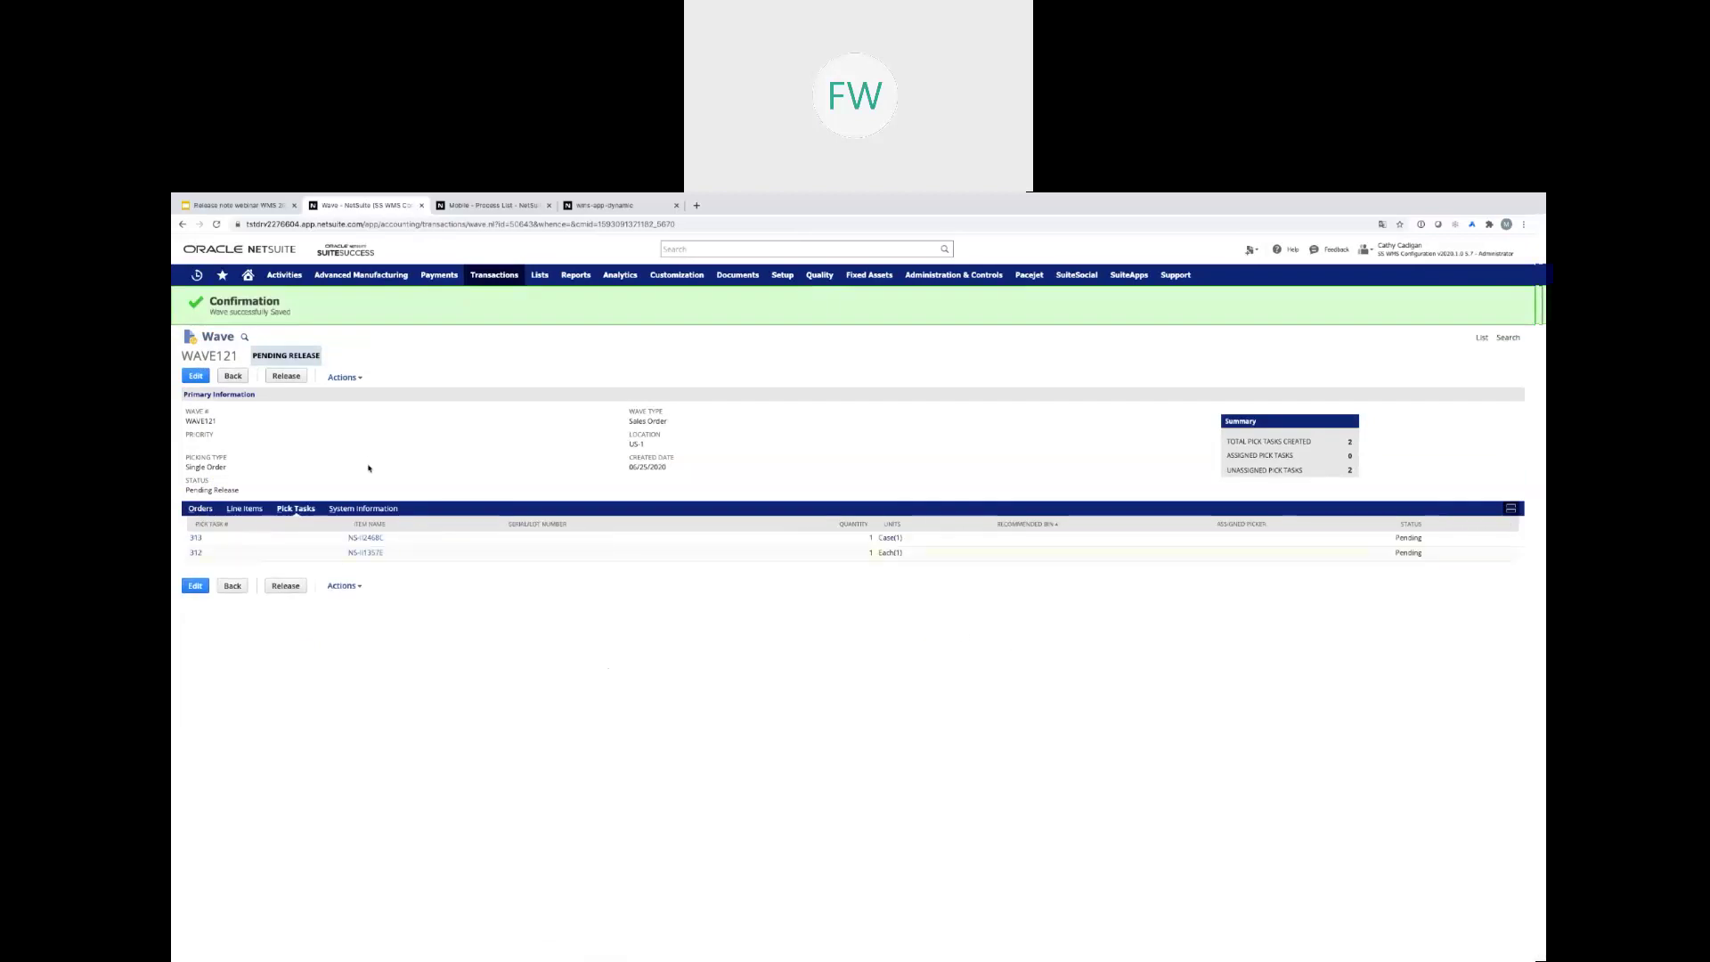
left_click(196, 375)
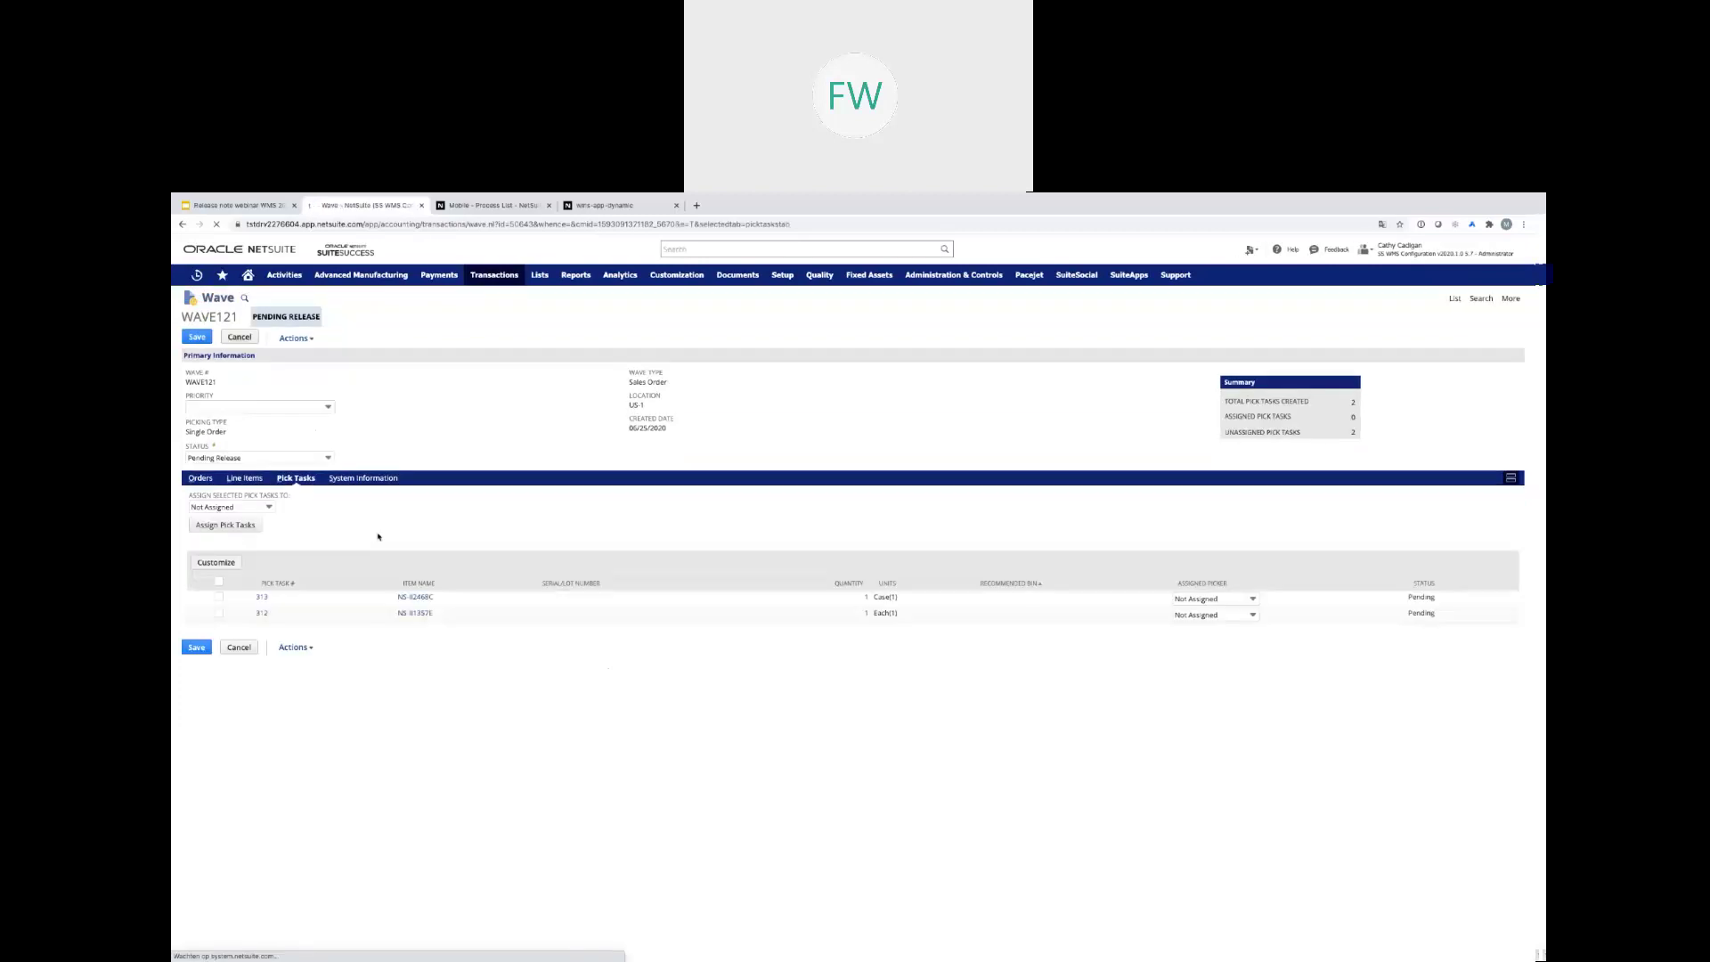
left_click(241, 507)
left_click(234, 536)
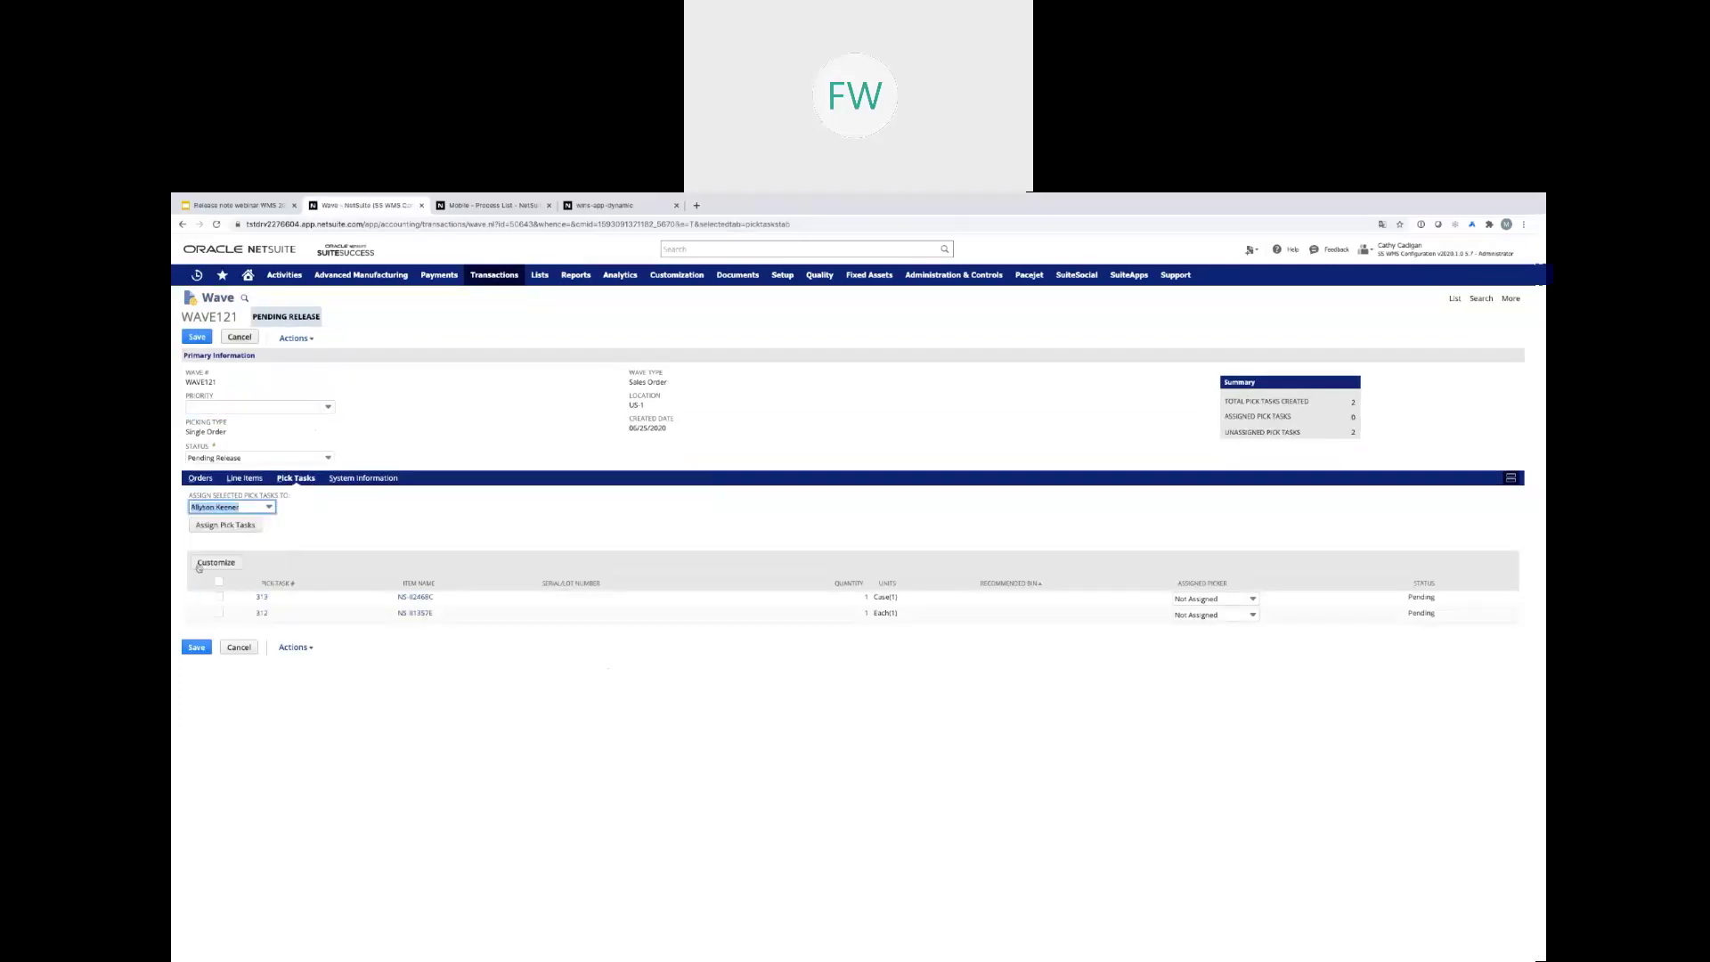
left_click(218, 581)
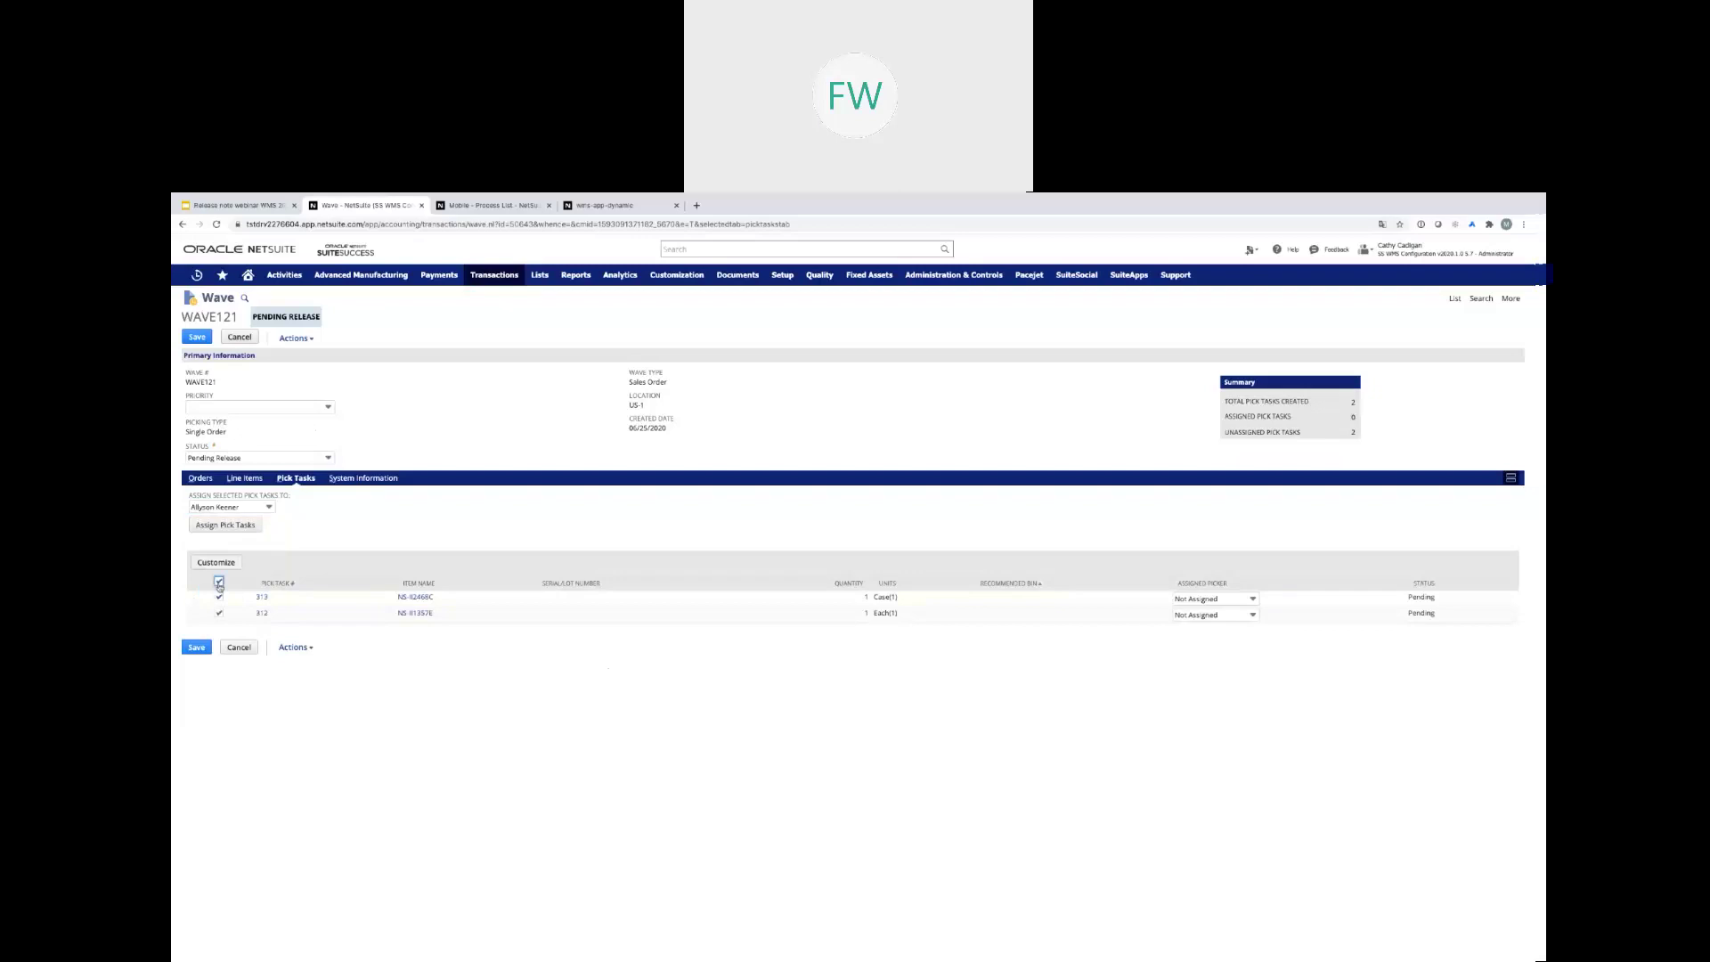
left_click(239, 527)
Reset the assigned picker of all the wave's pick tasks to Not Assigned
left_click(267, 507)
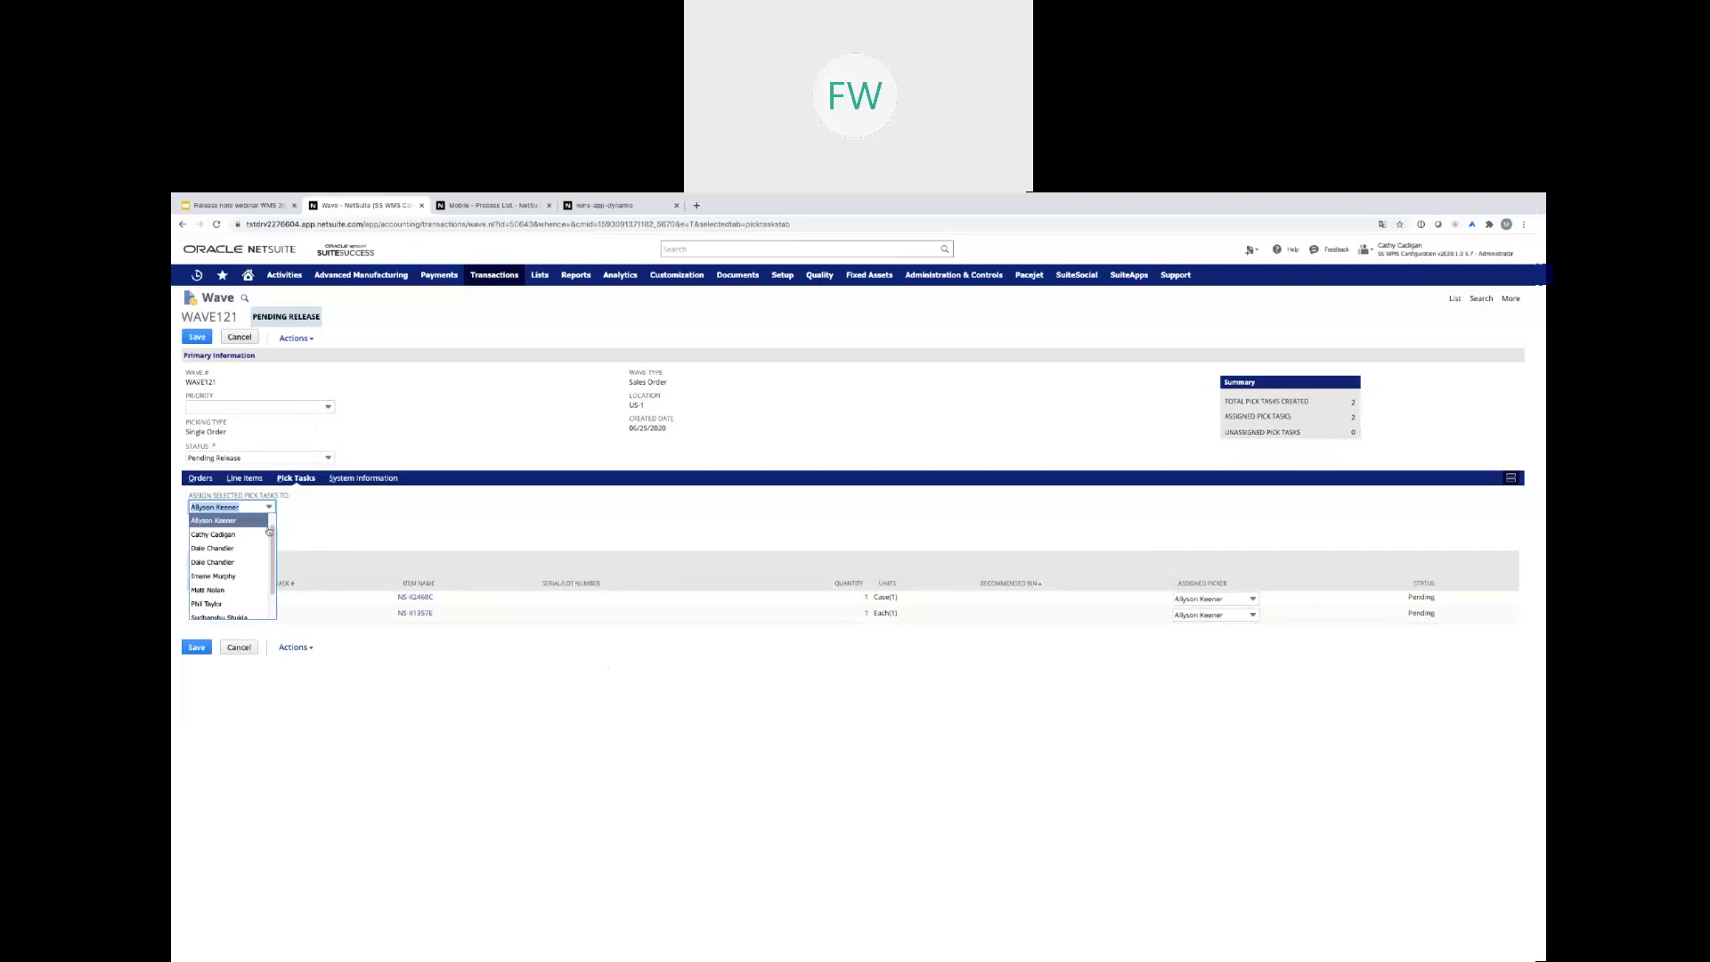
left_click(231, 521)
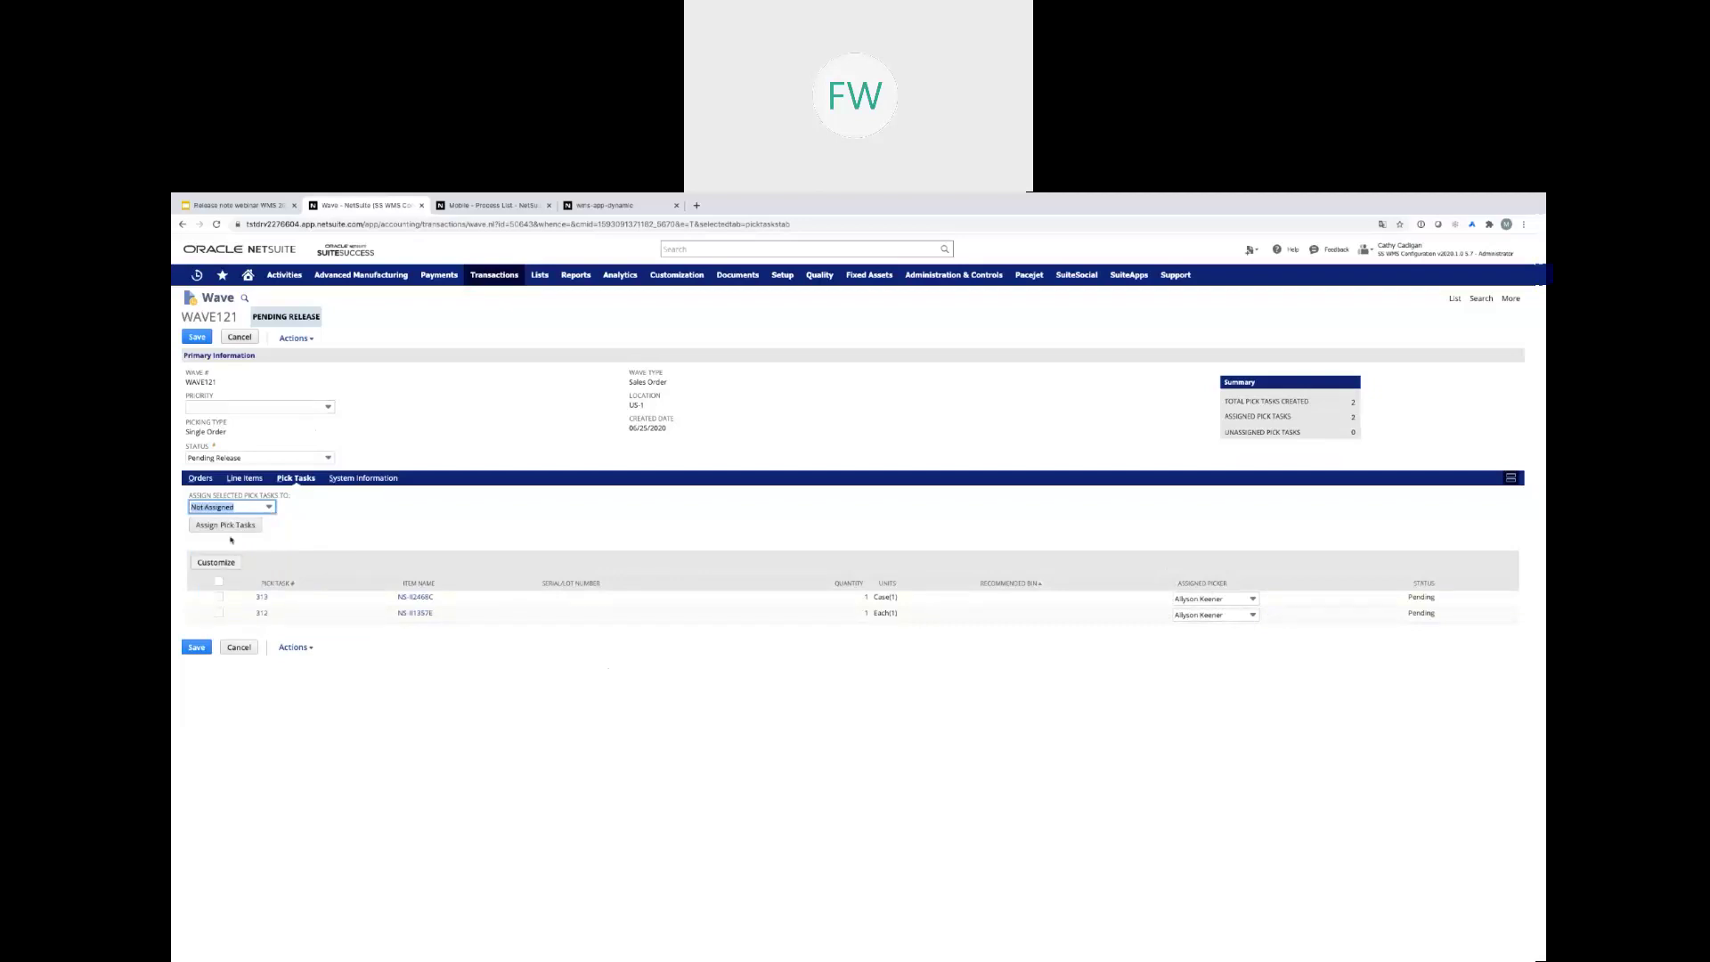
left_click(218, 580)
left_click(226, 527)
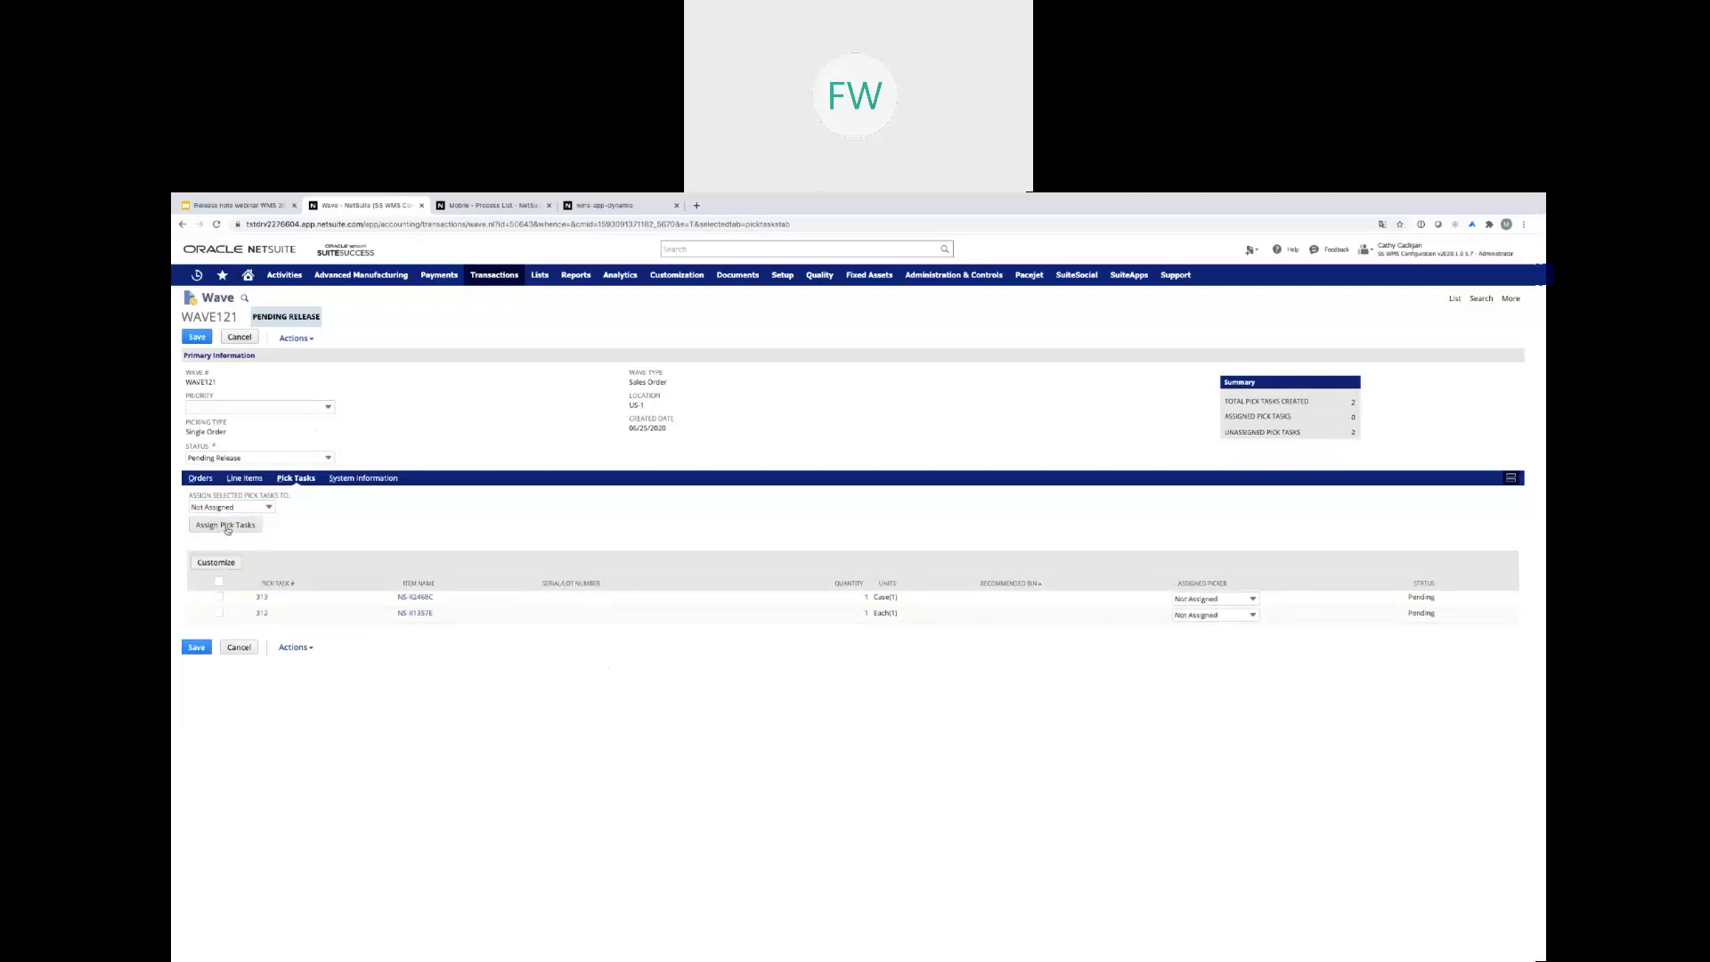
Set the wave status to Released and save the wave
left_click(253, 458)
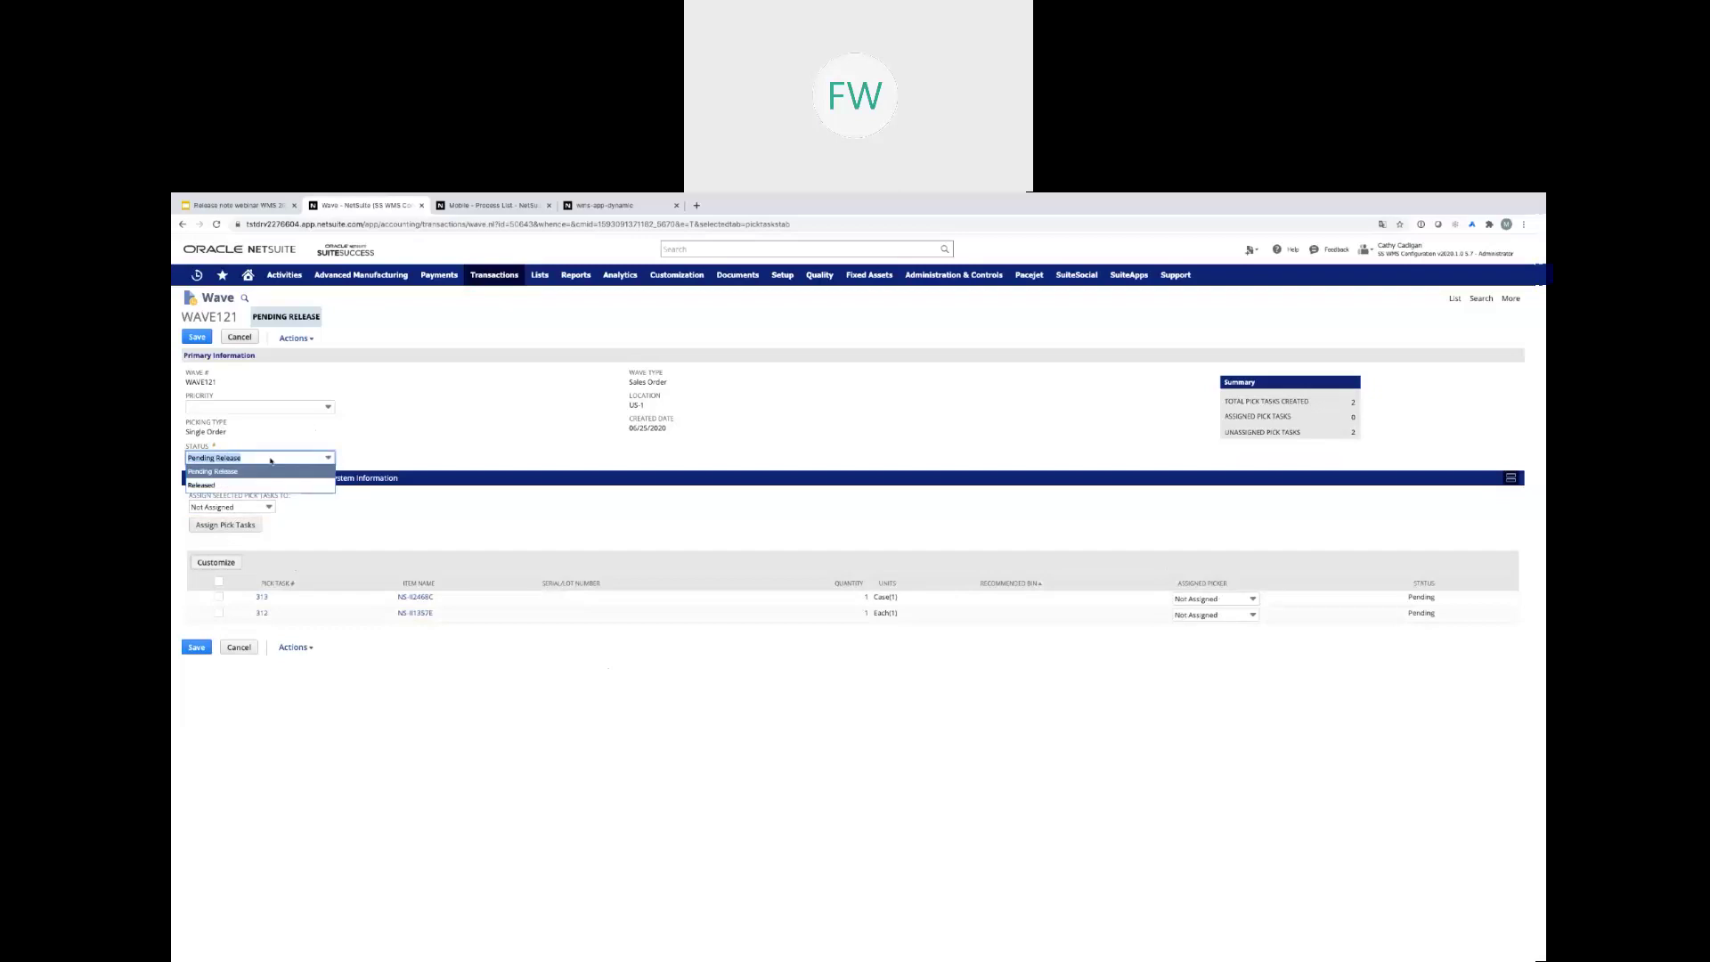
left_click(217, 486)
left_click(197, 648)
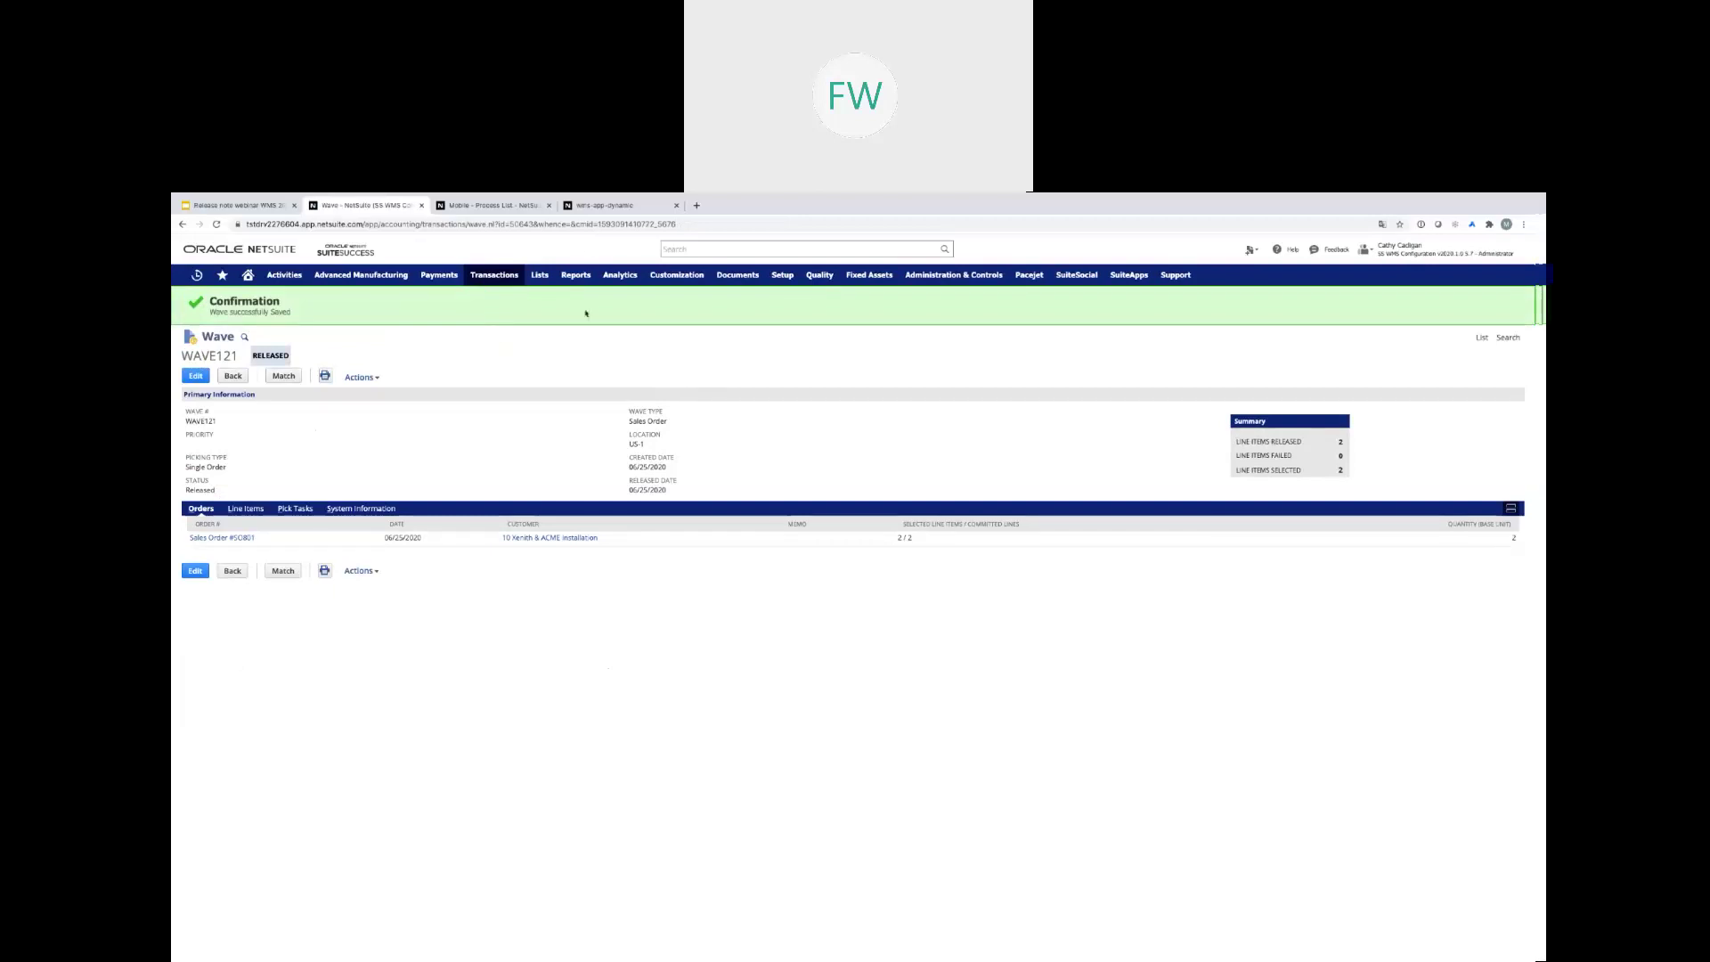
Switch to the WMS mobile app, search the inventory for "ns-ii", and examine the bin quantities of item NS-II1357E
left_click(606, 206)
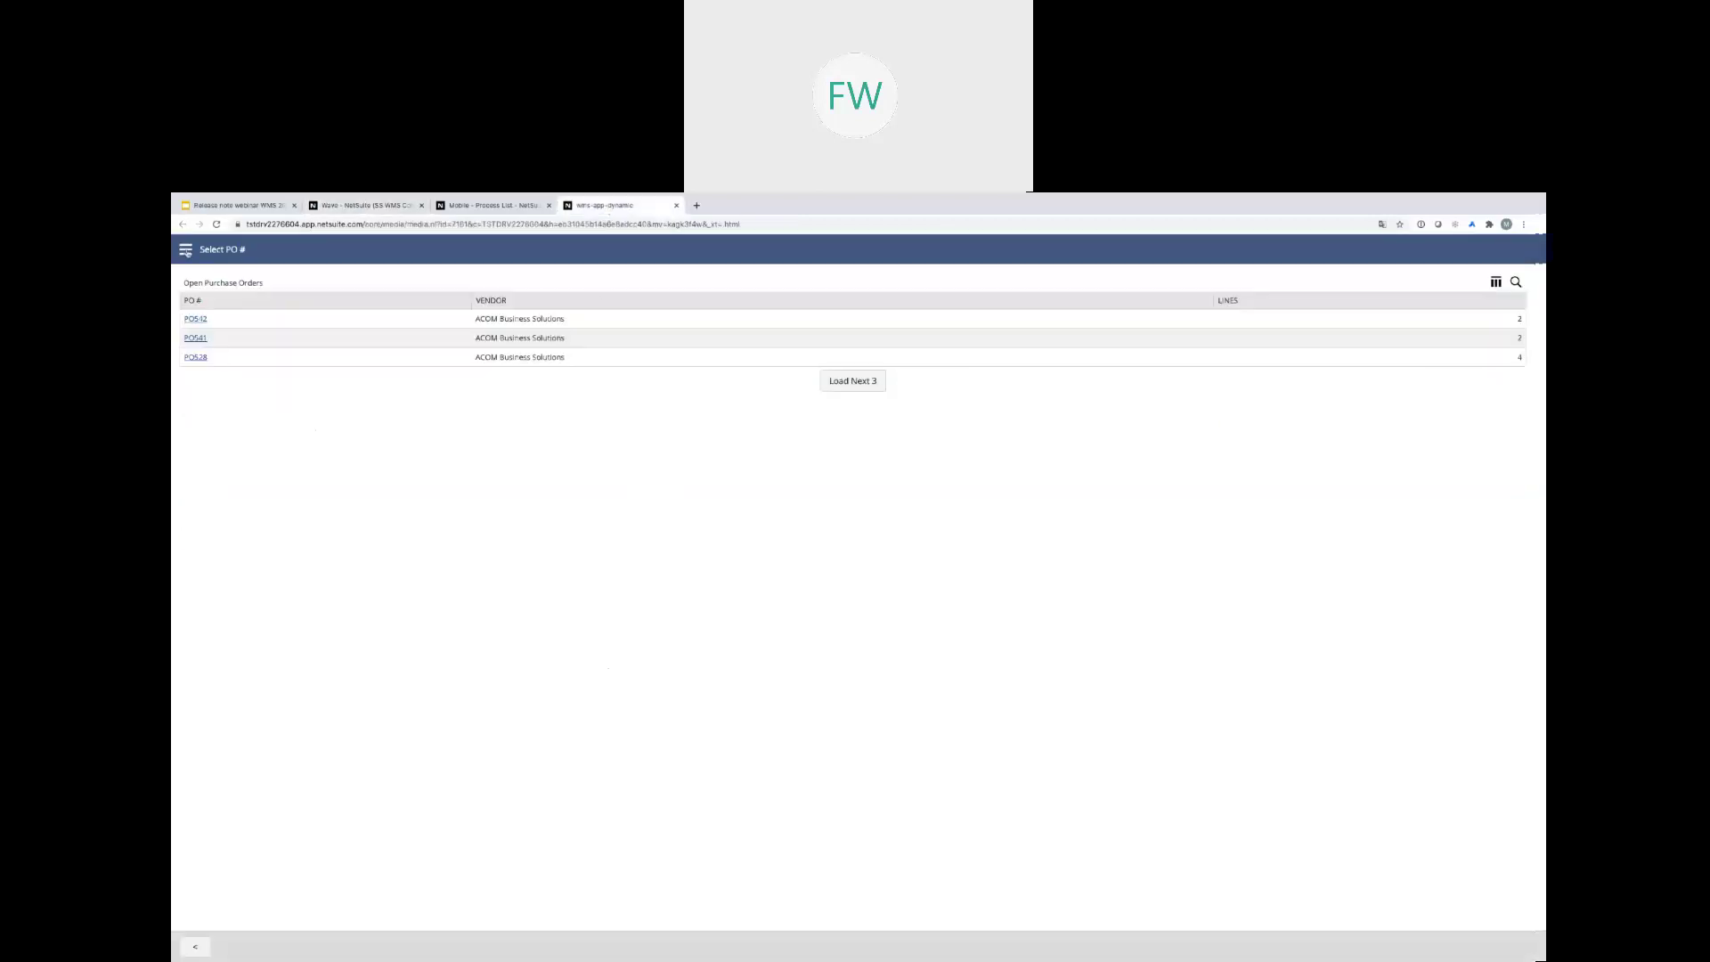
left_click(185, 249)
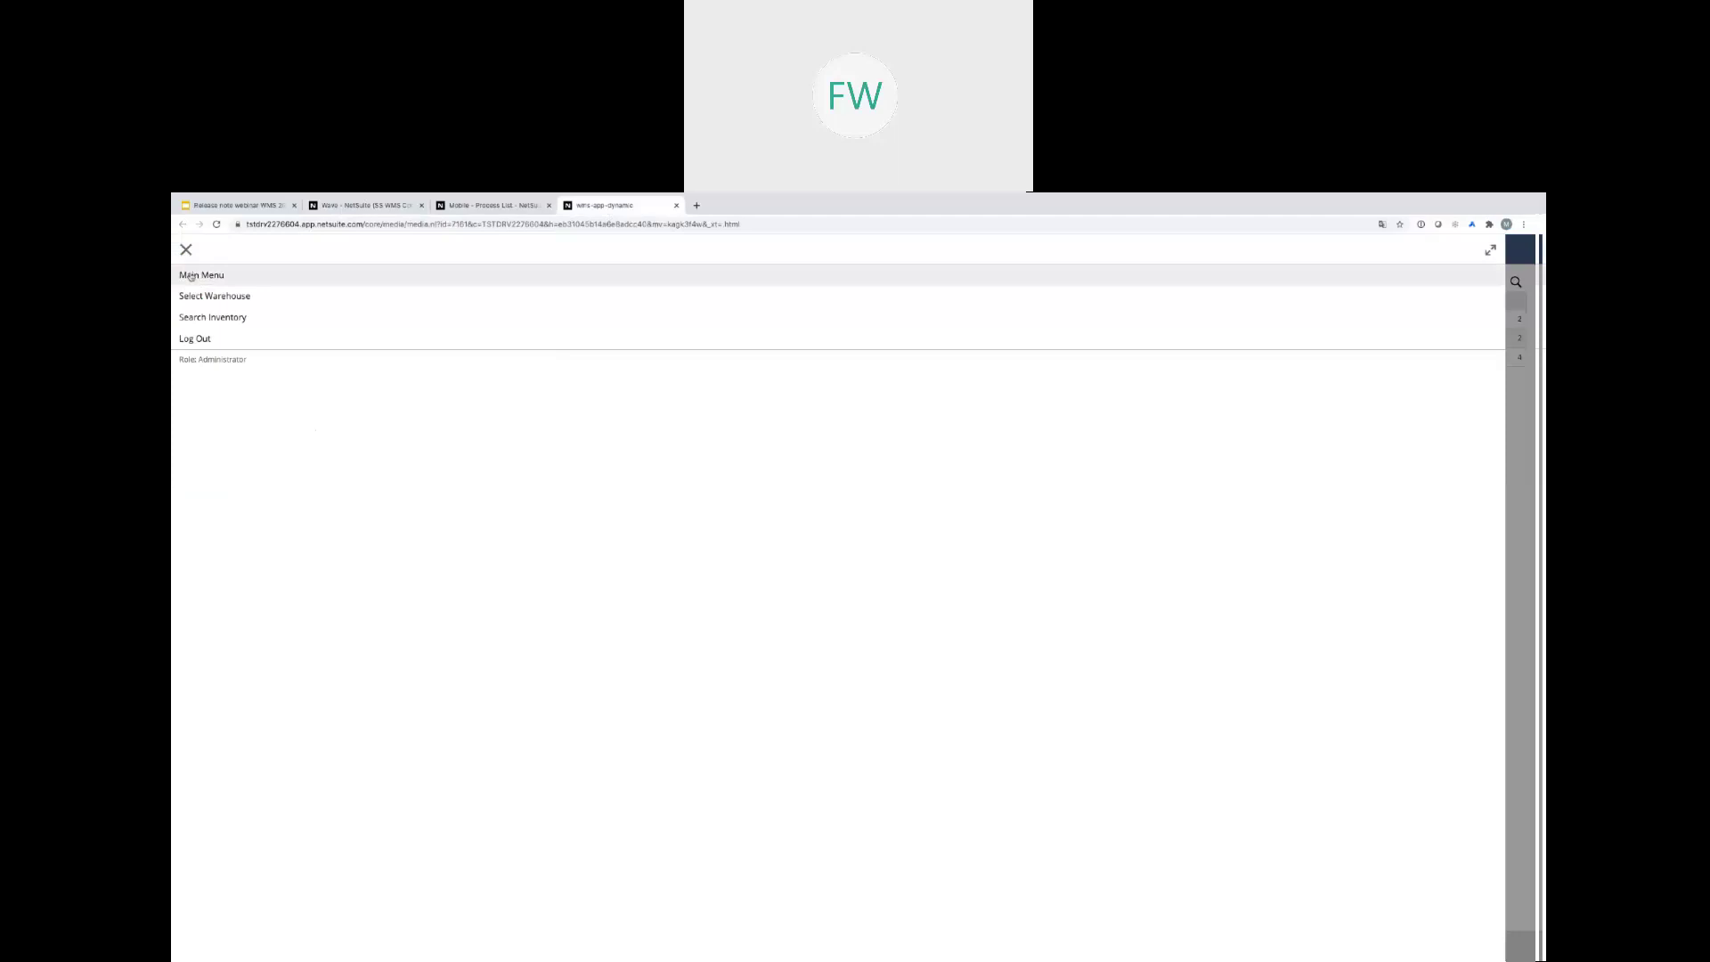
left_click(186, 250)
left_click(188, 253)
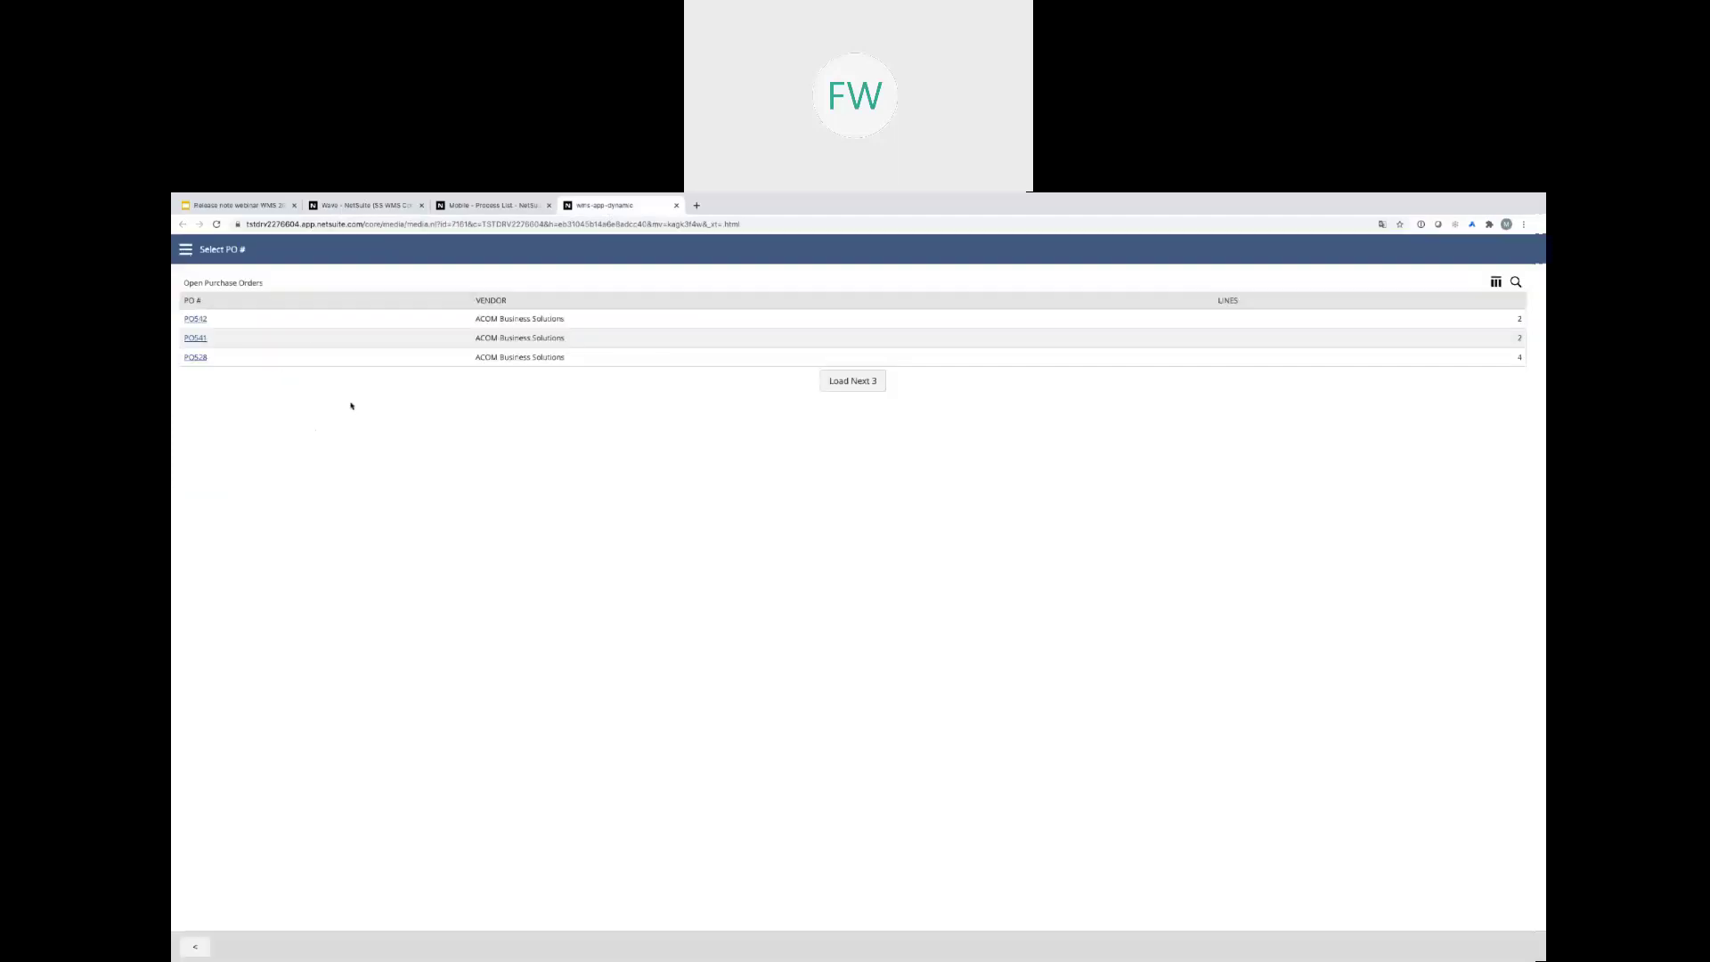
left_click(186, 250)
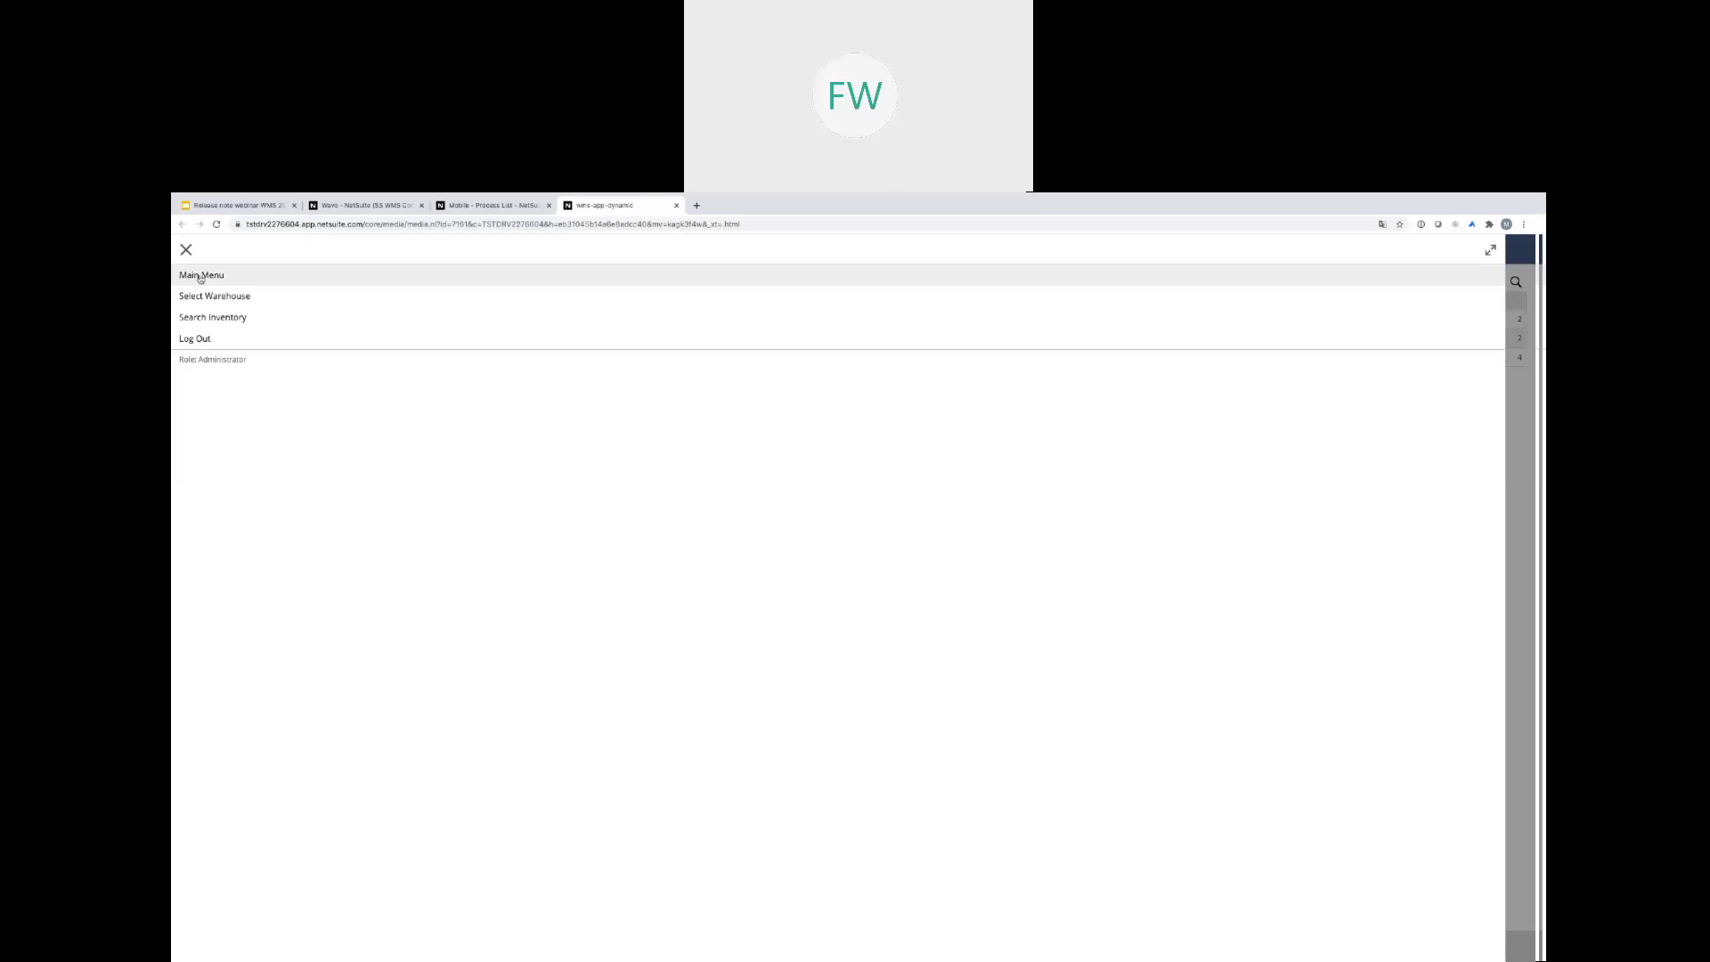
left_click(230, 321)
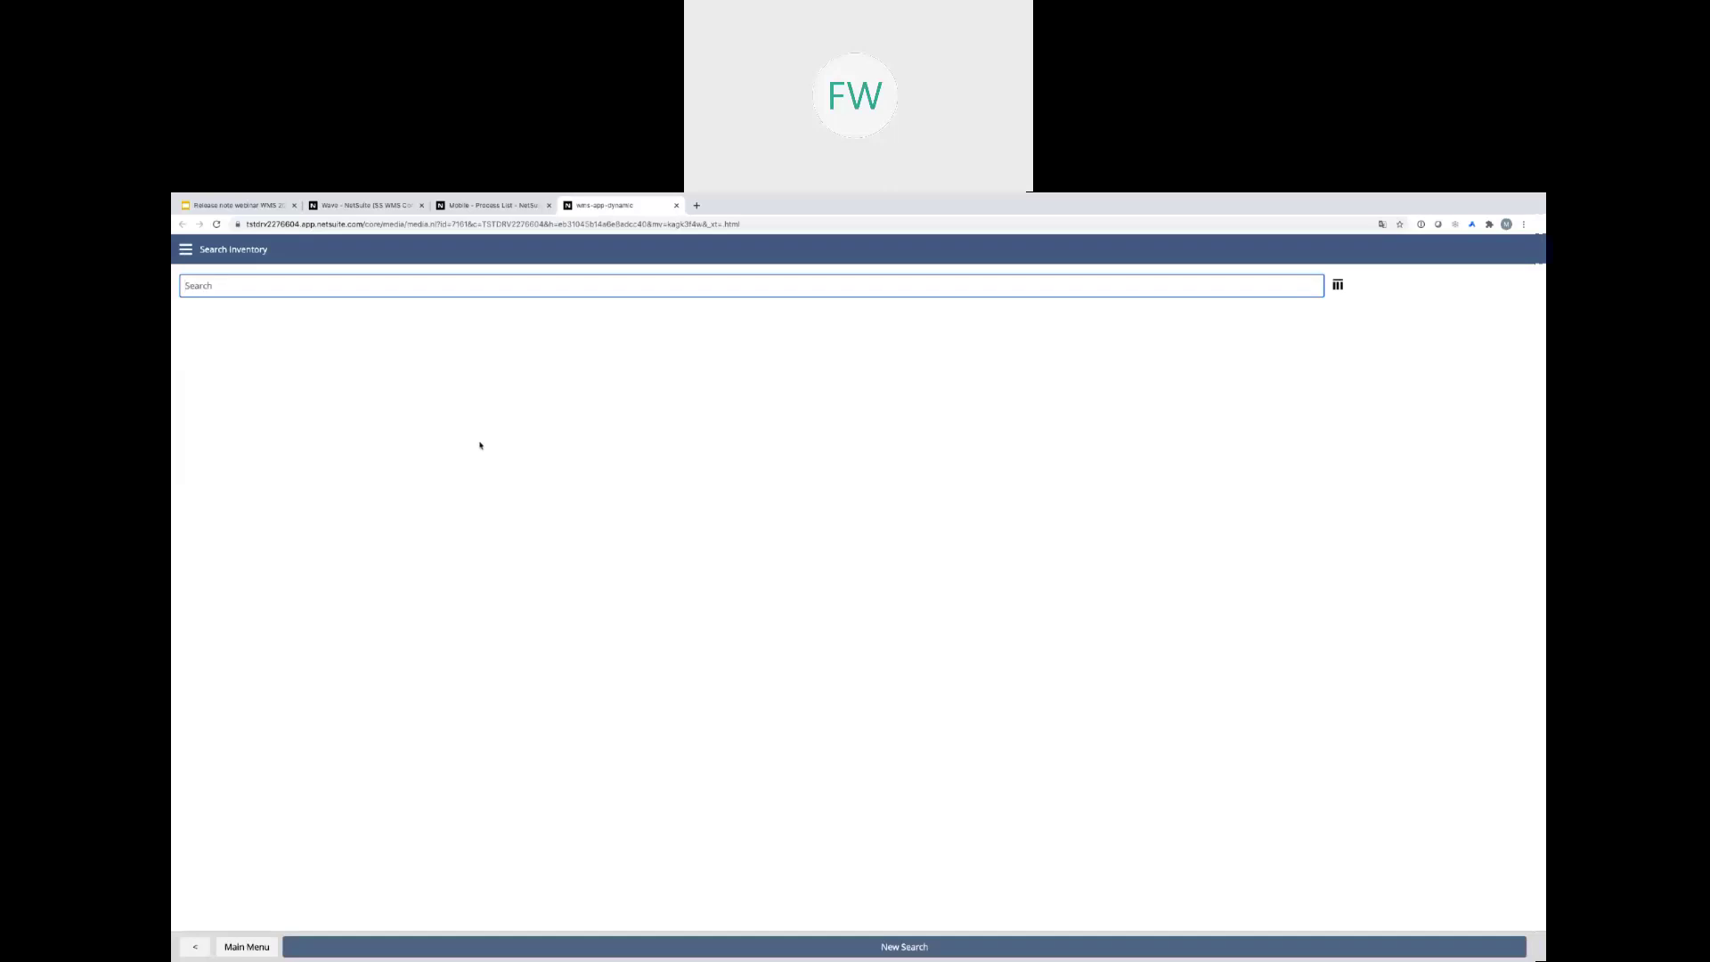
type("ns-ii")
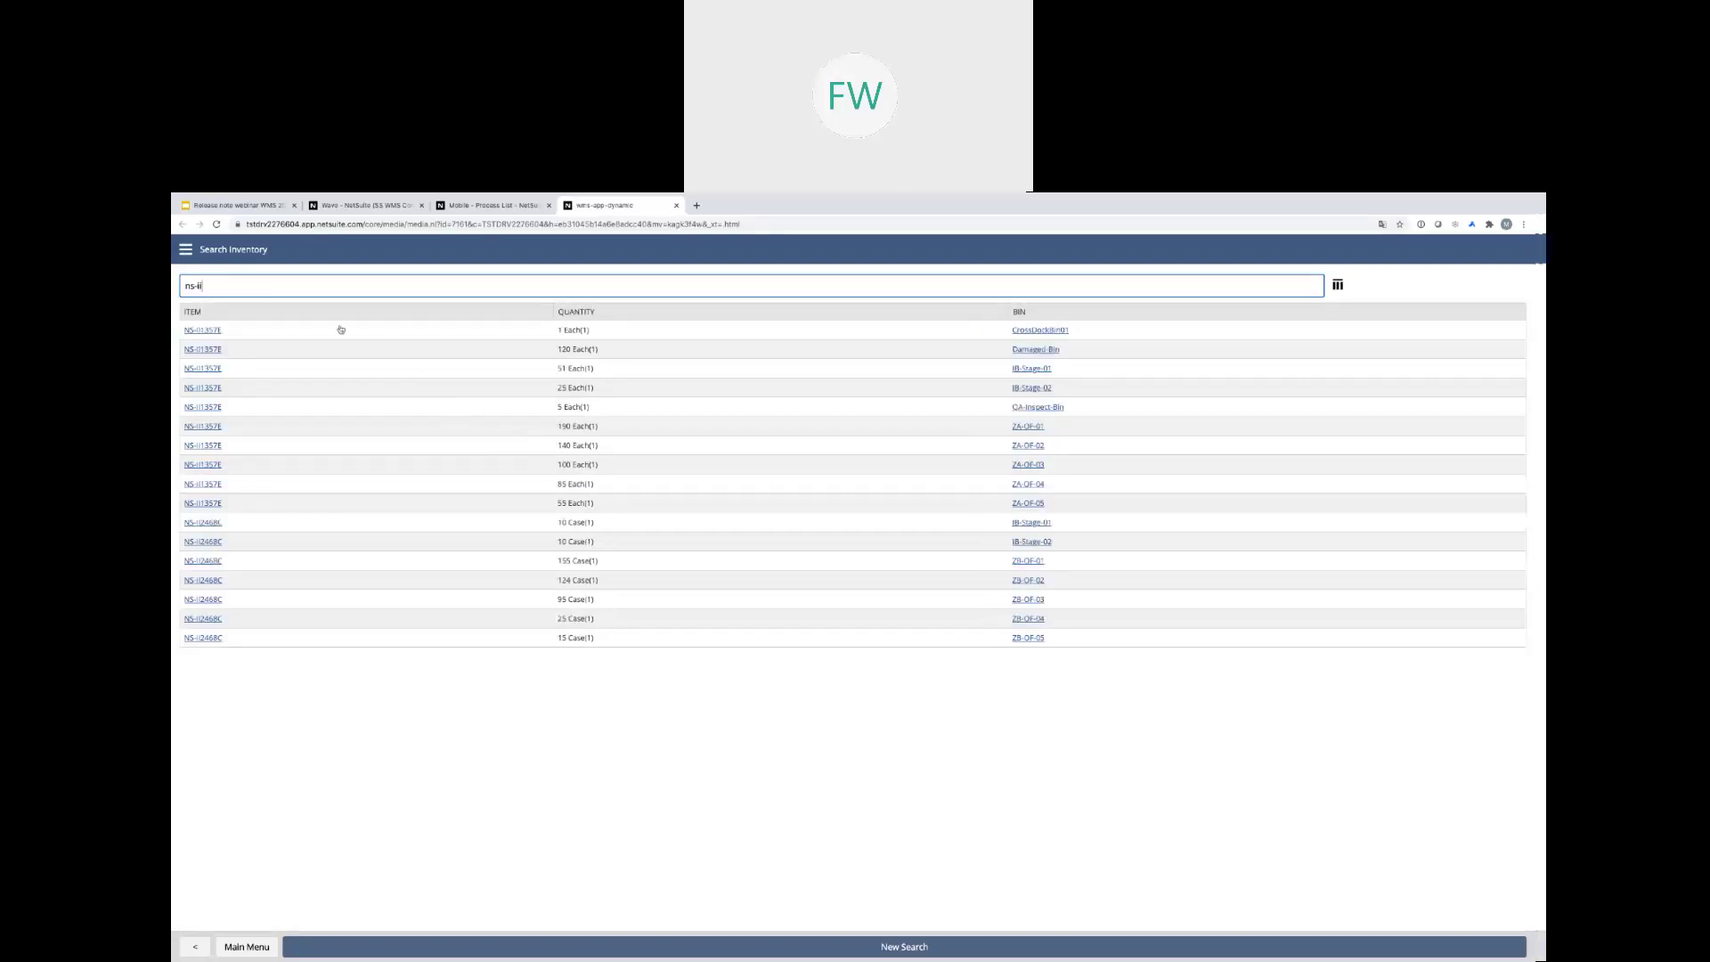
left_click(210, 331)
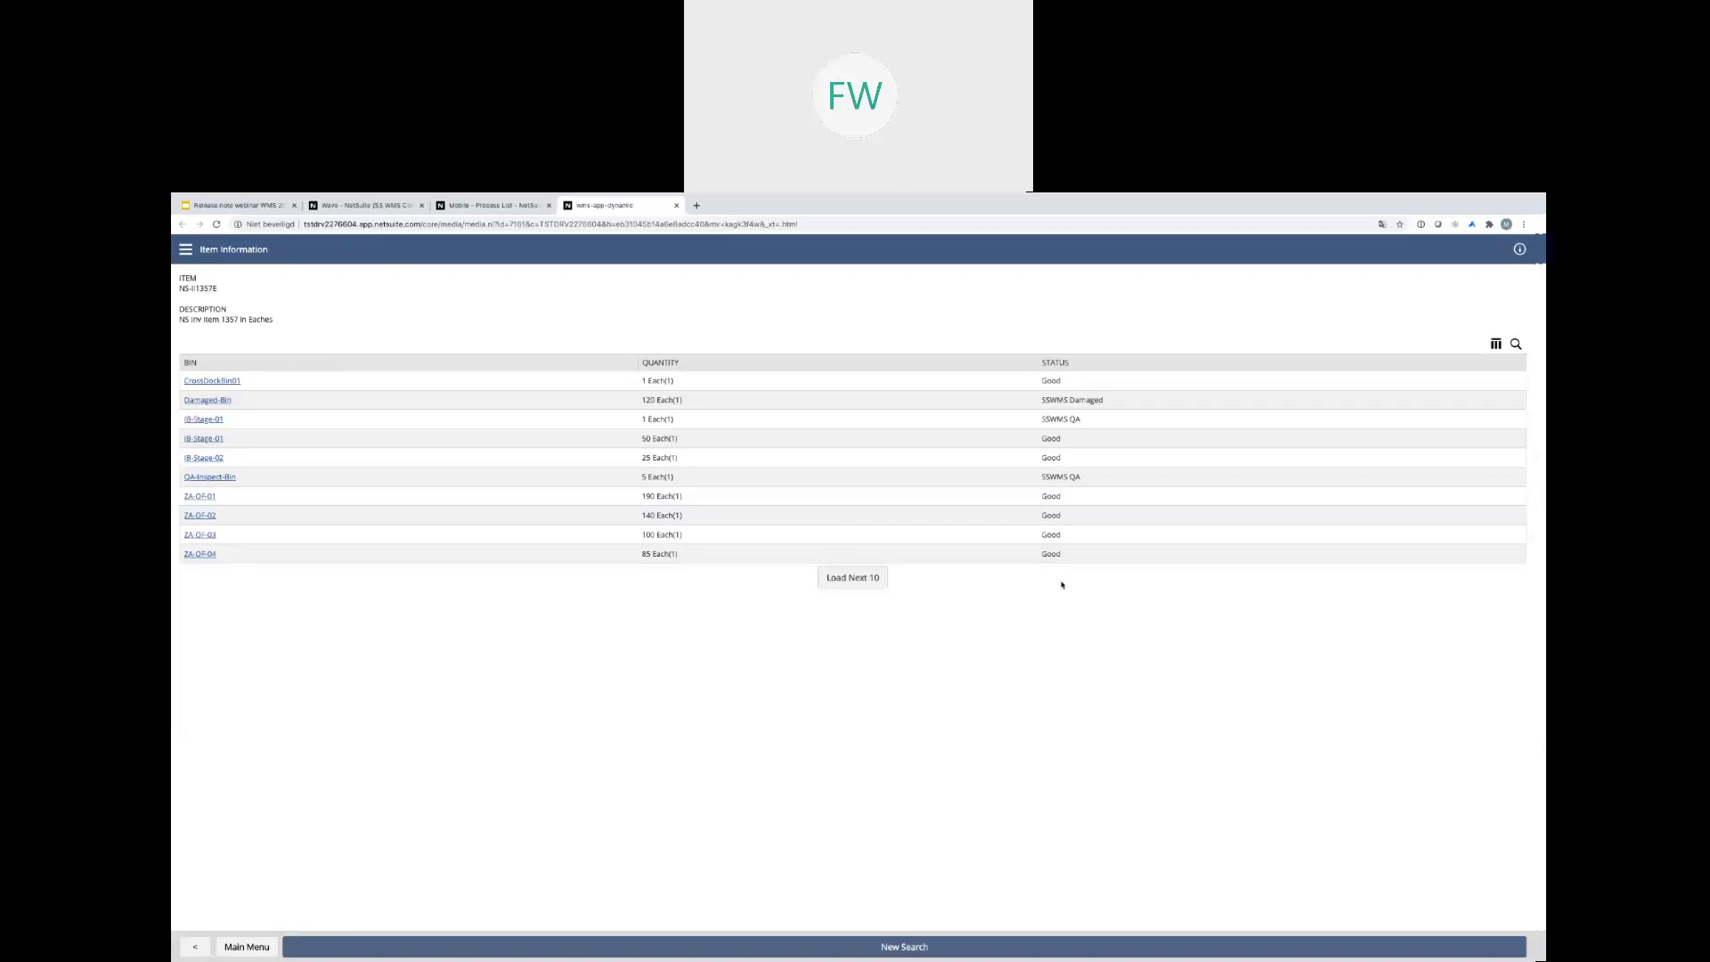
Start single order picking for sales orders and open the pick tasks of the listed sales order
left_click(185, 249)
left_click(203, 279)
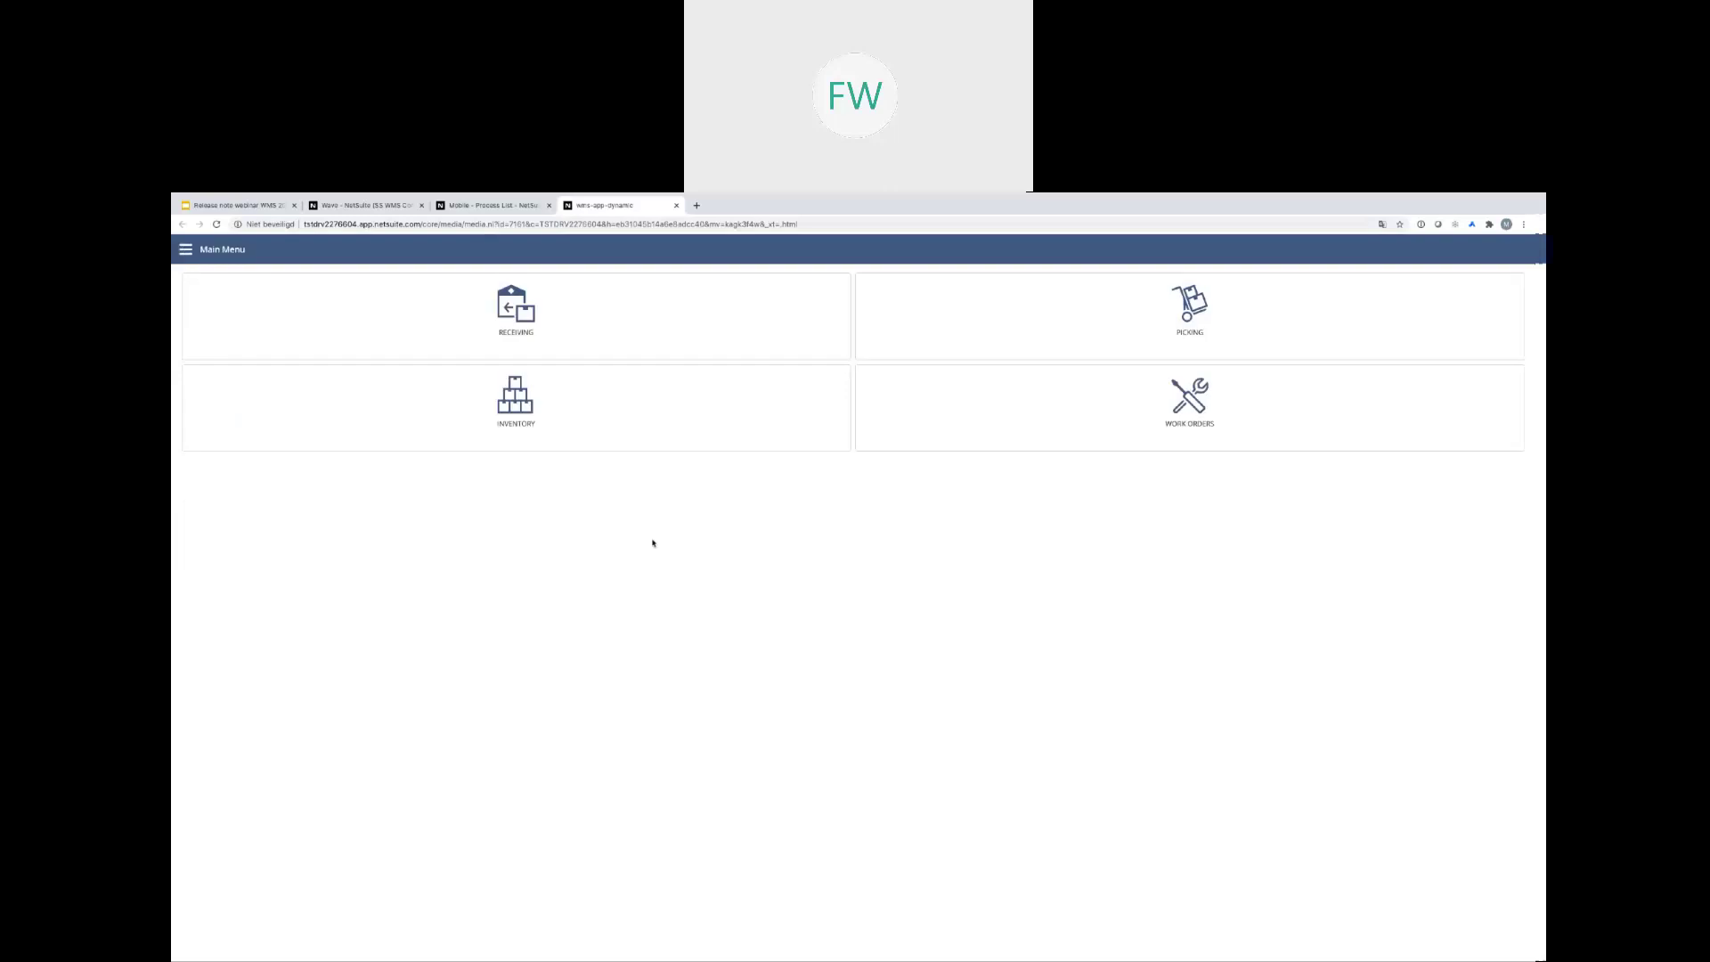
left_click(1189, 326)
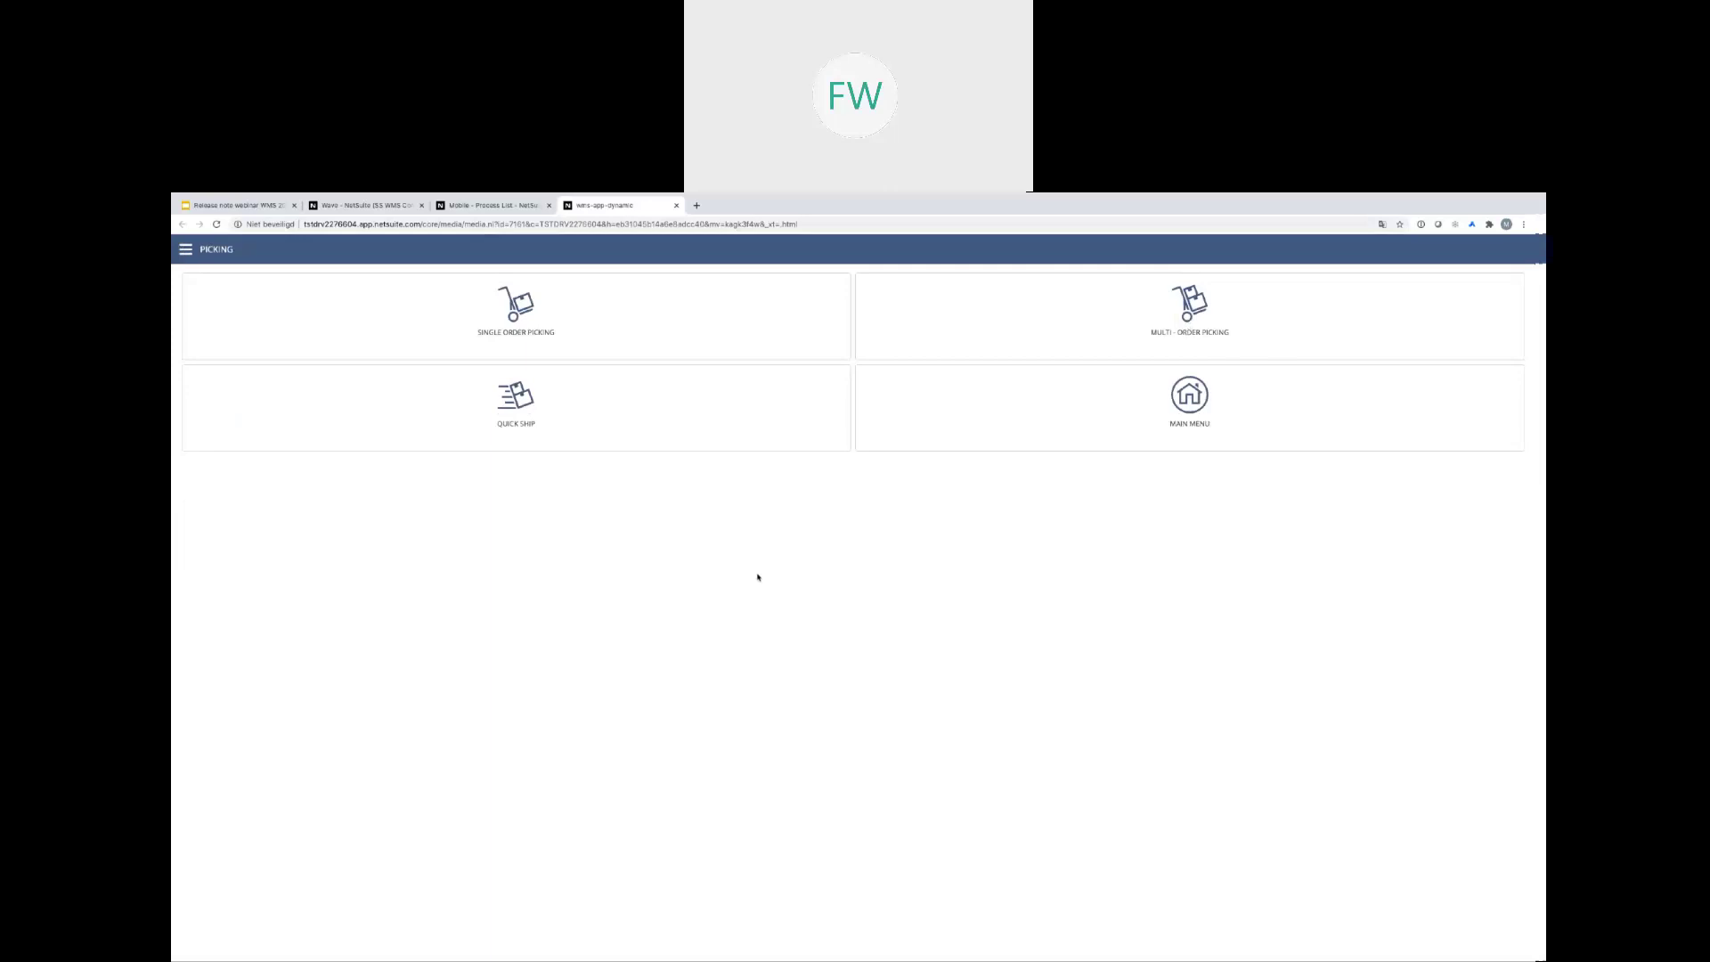
left_click(521, 318)
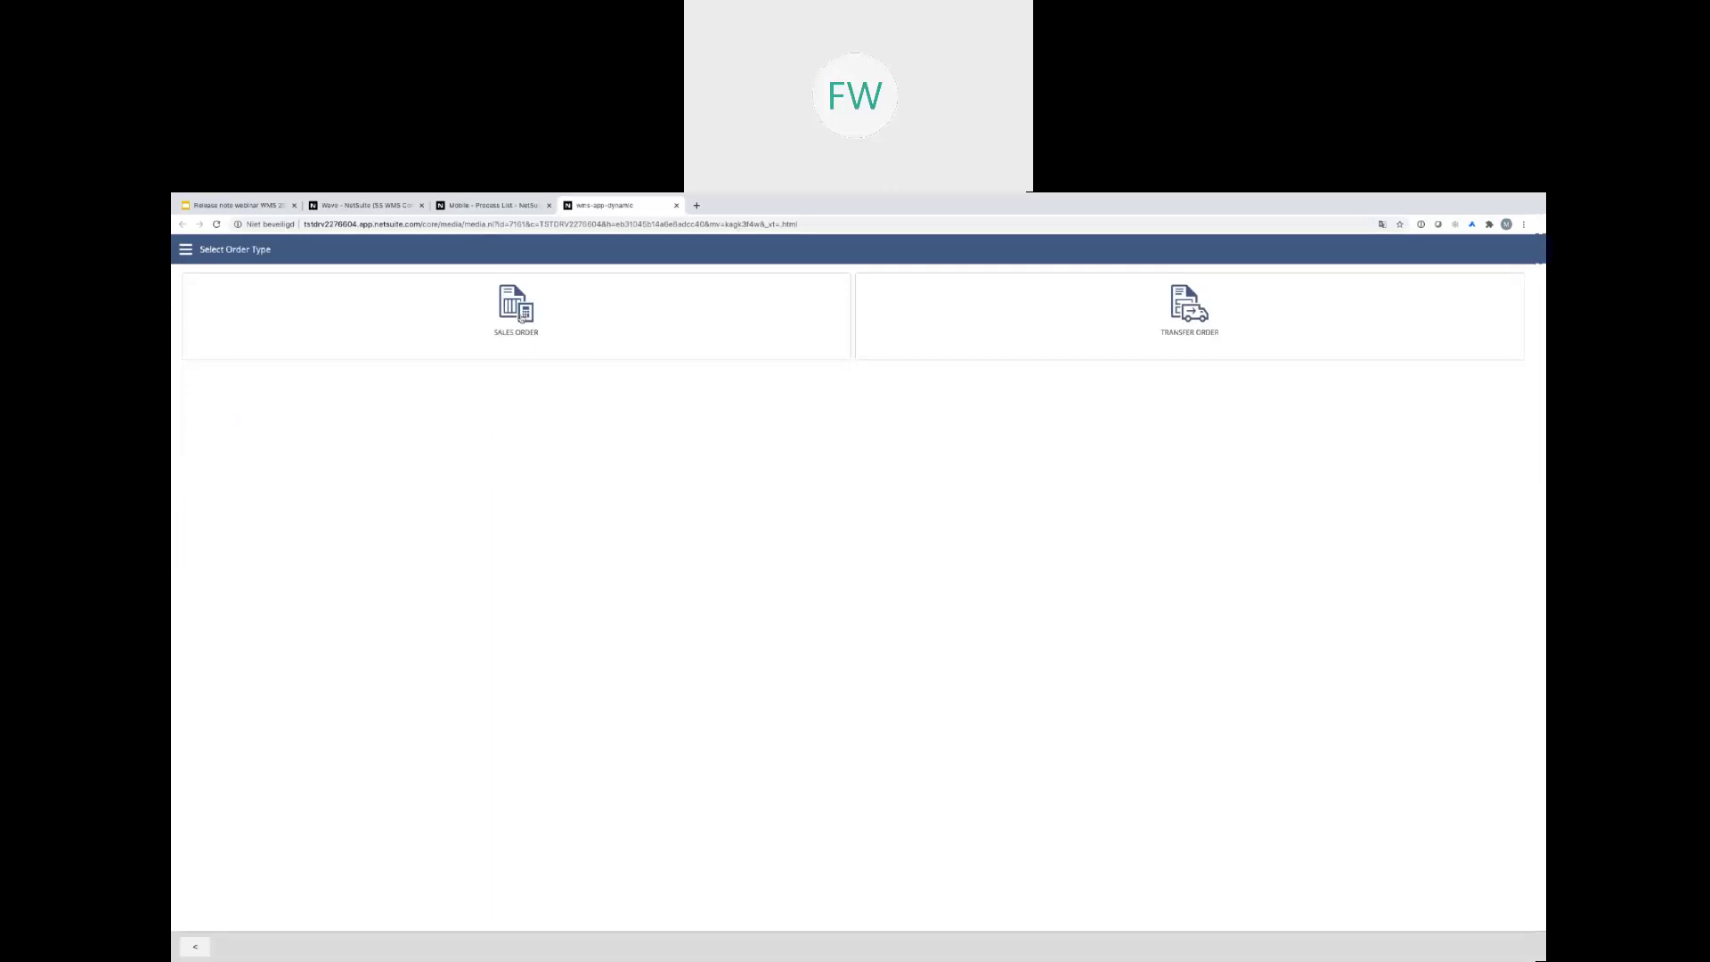
left_click(521, 319)
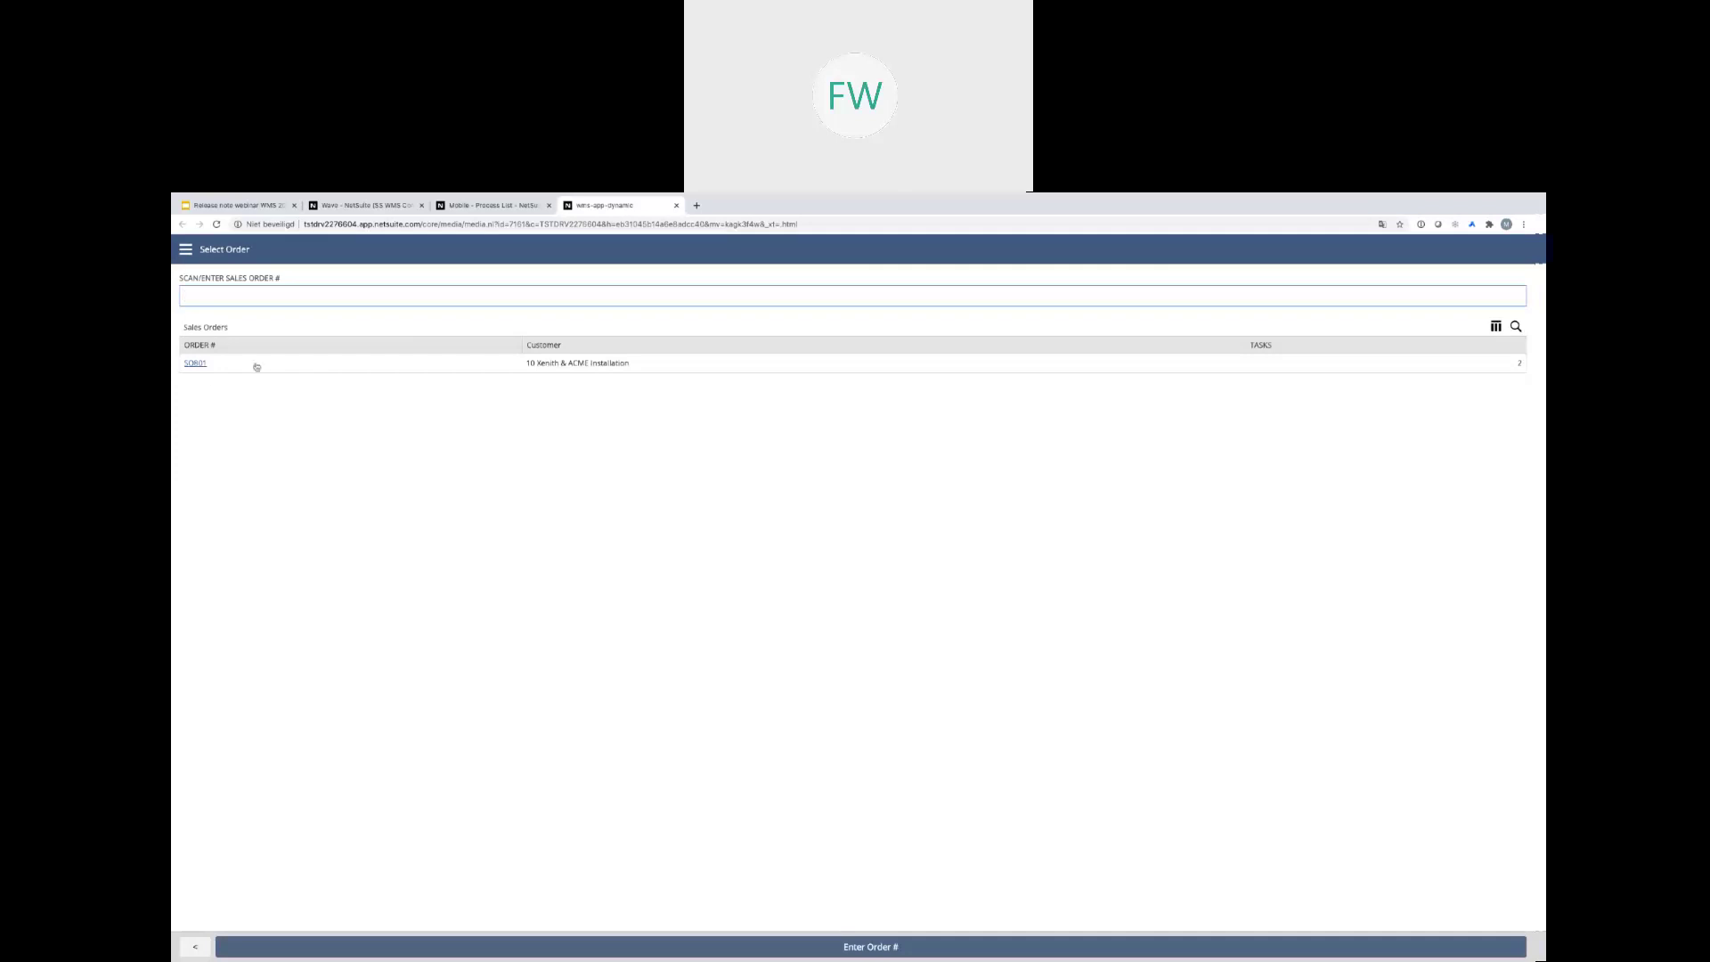
left_click(191, 364)
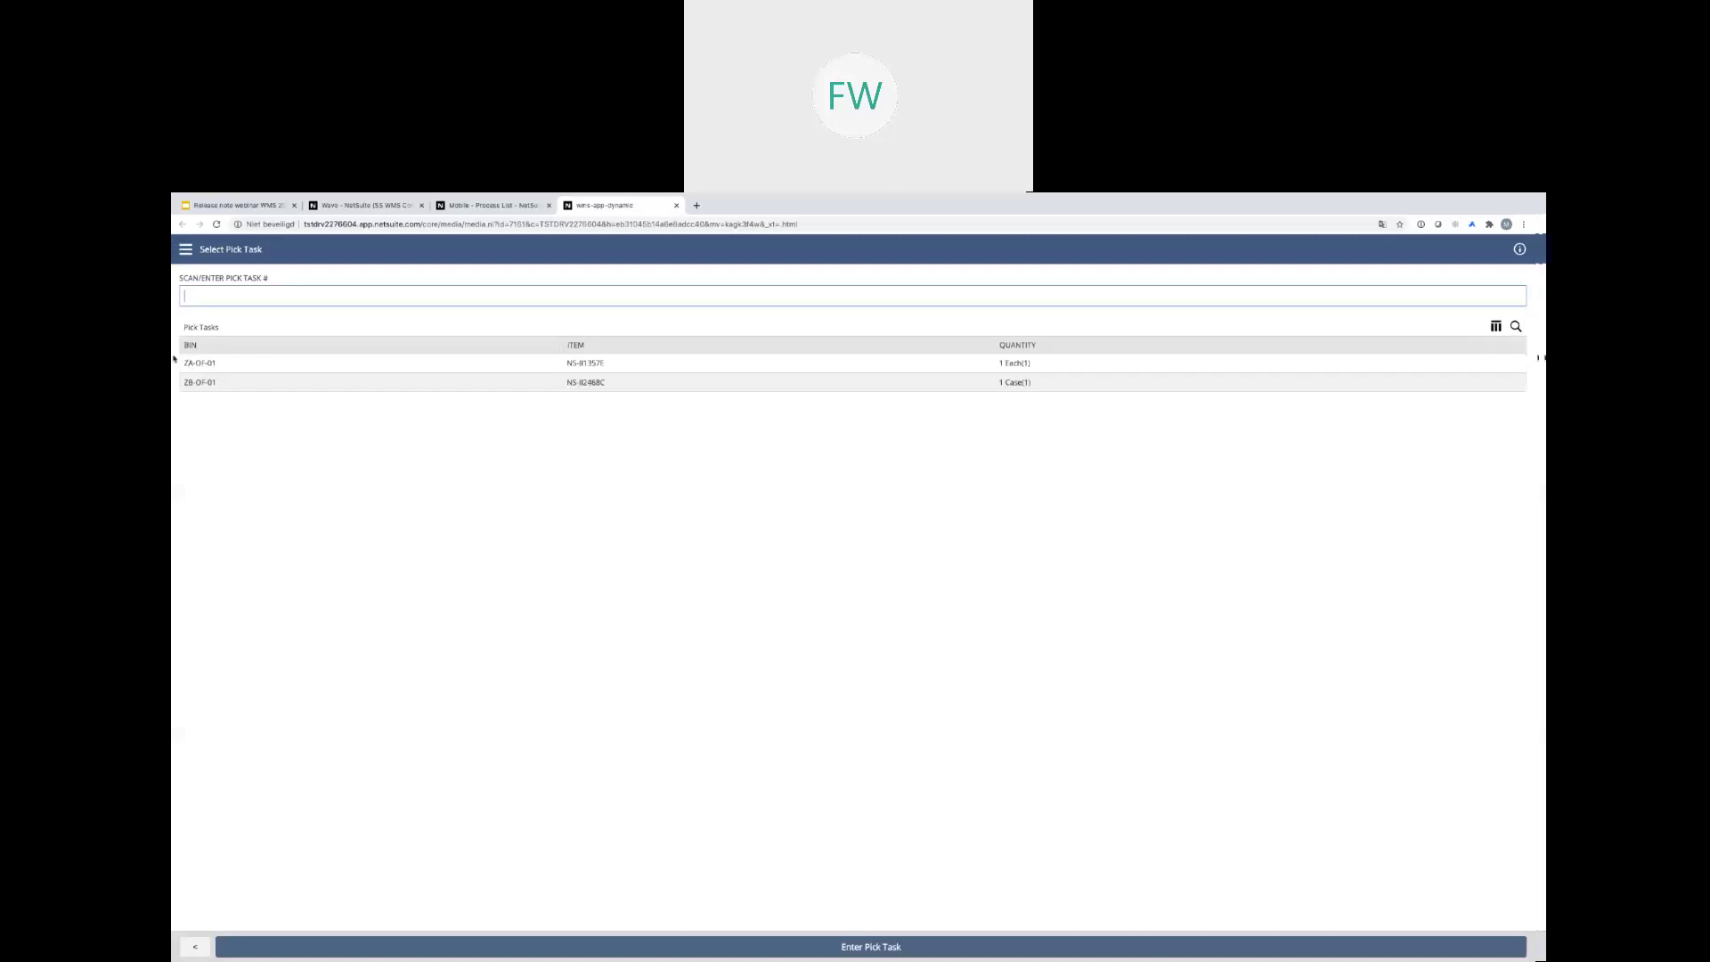
Check all available bins for the NS-II1357E pick task, and pick 1 each from recommended bin ZA-OF-01
left_click(200, 361)
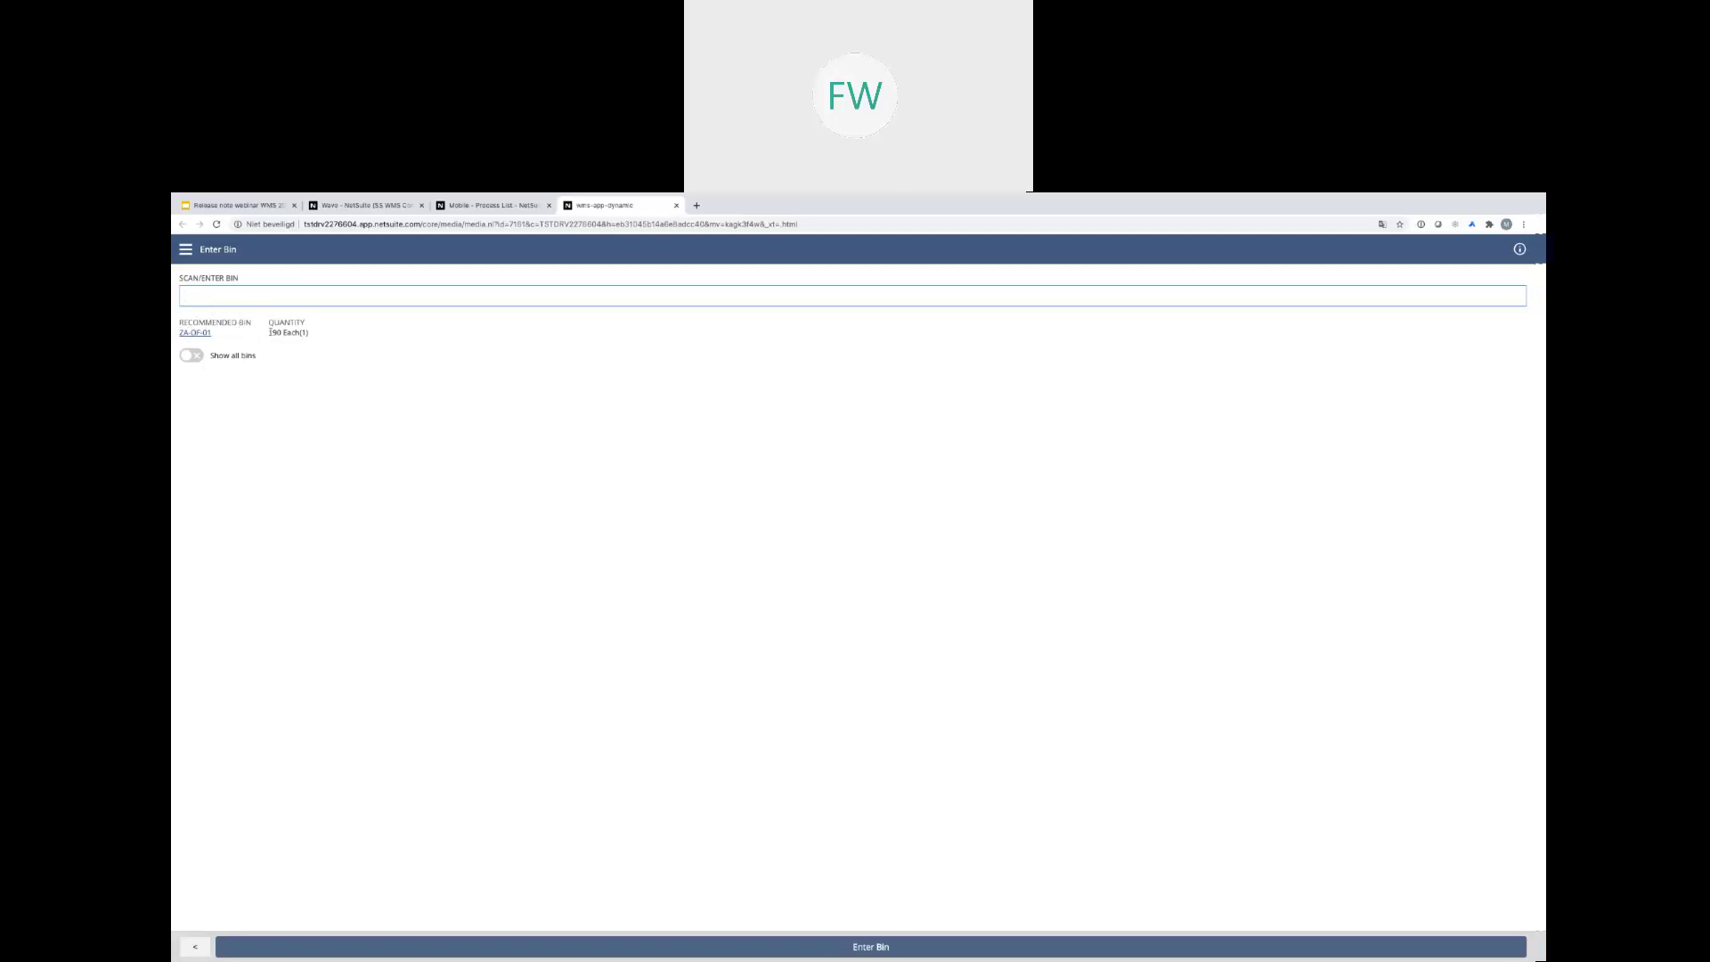
left_click(194, 356)
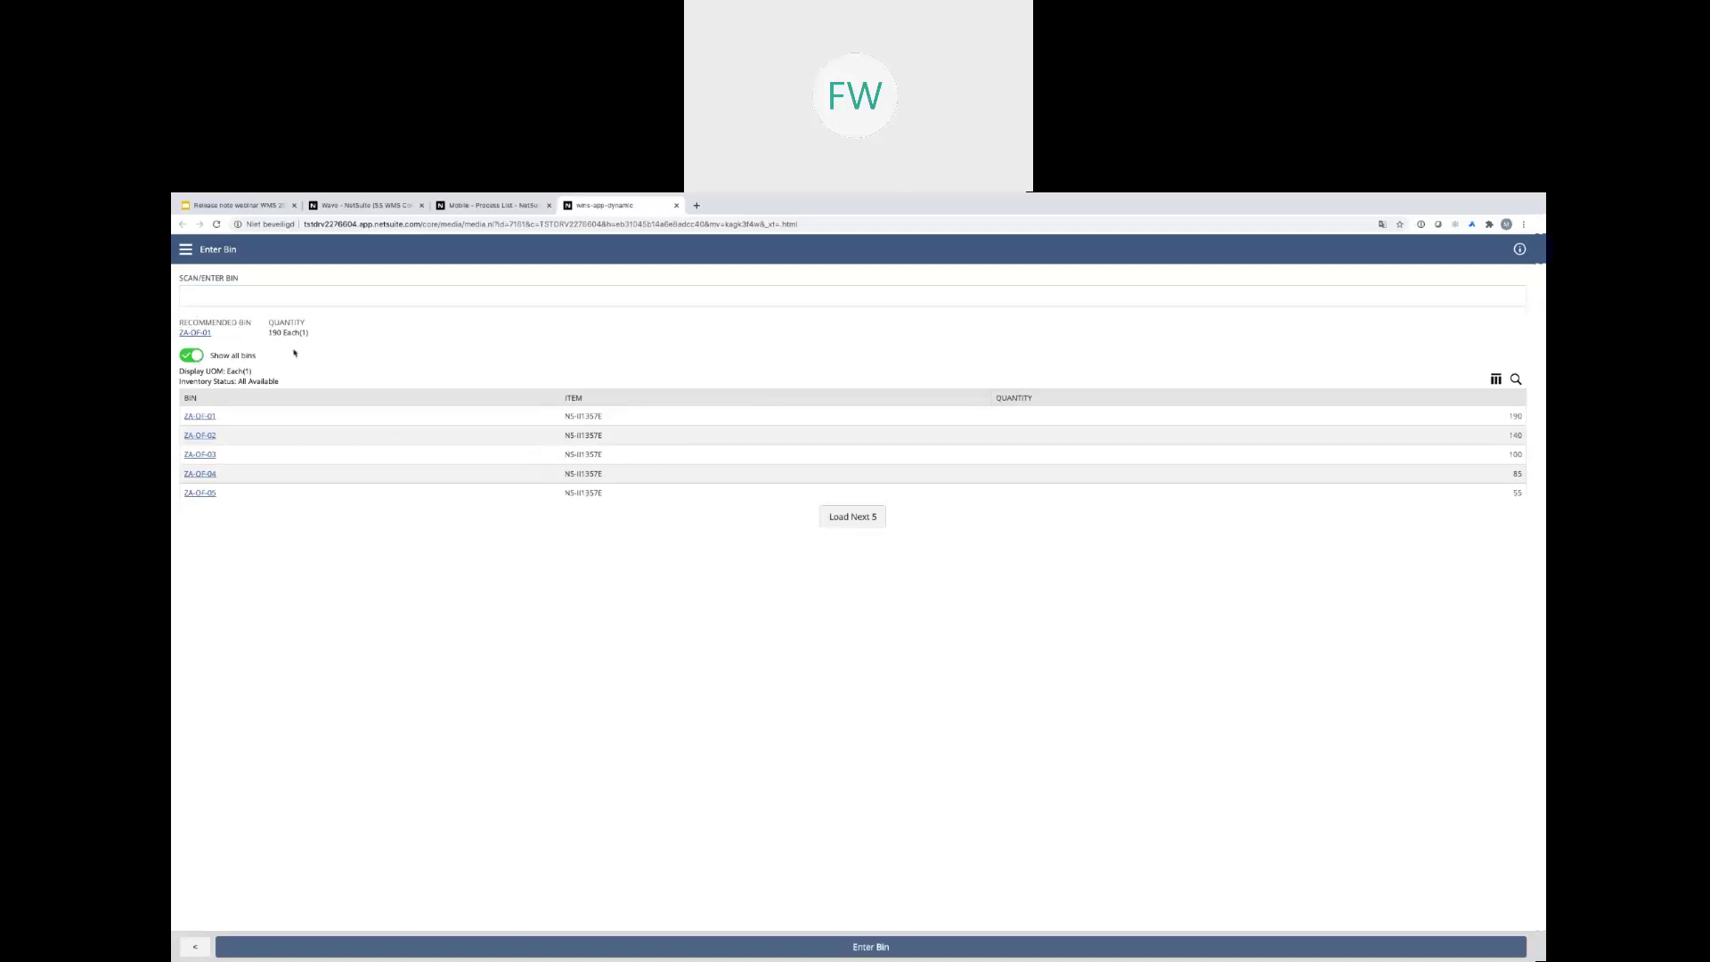
left_click(191, 355)
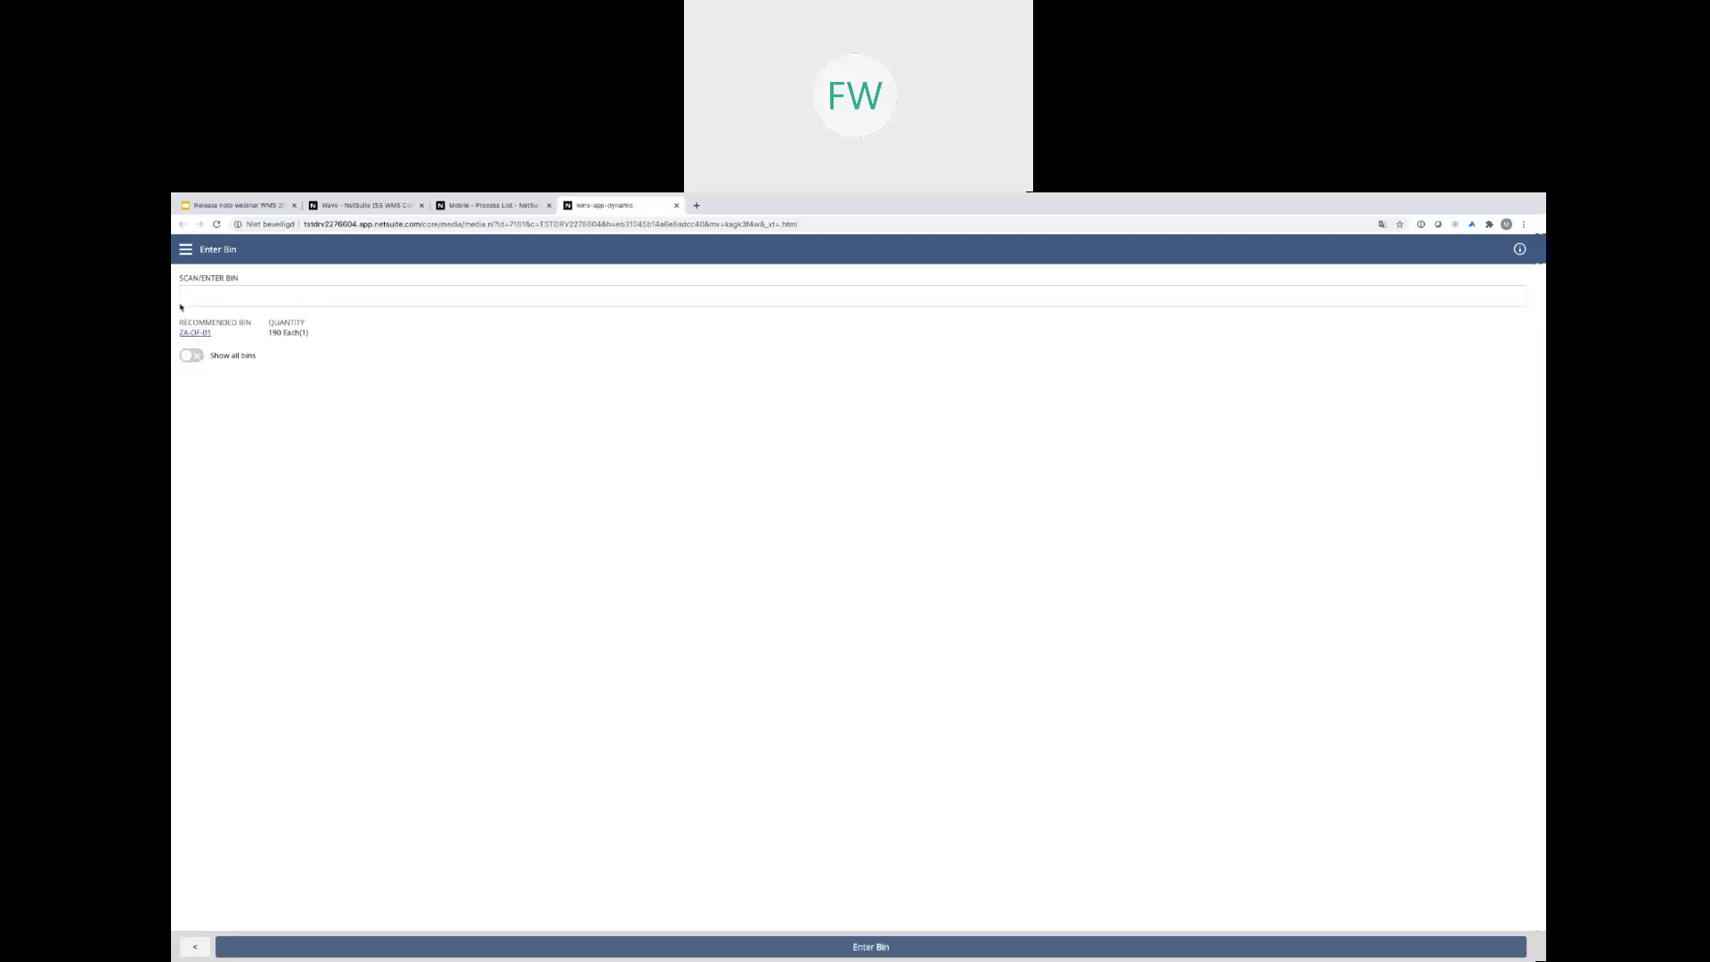
left_click(196, 334)
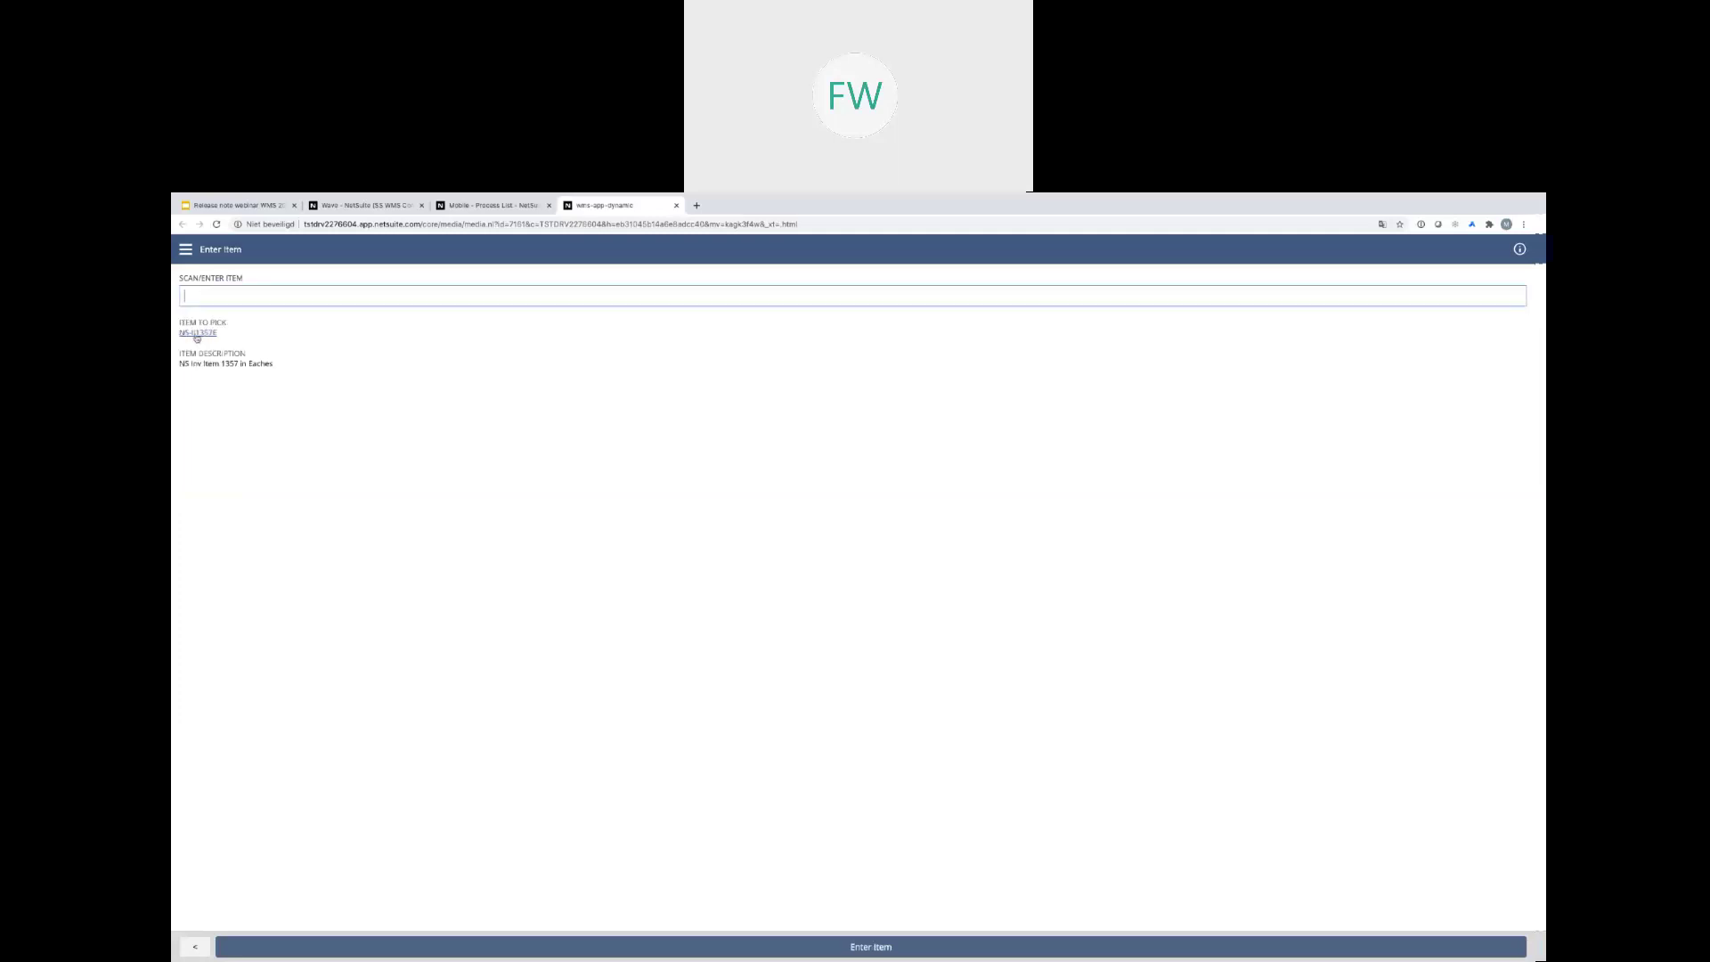
left_click(198, 333)
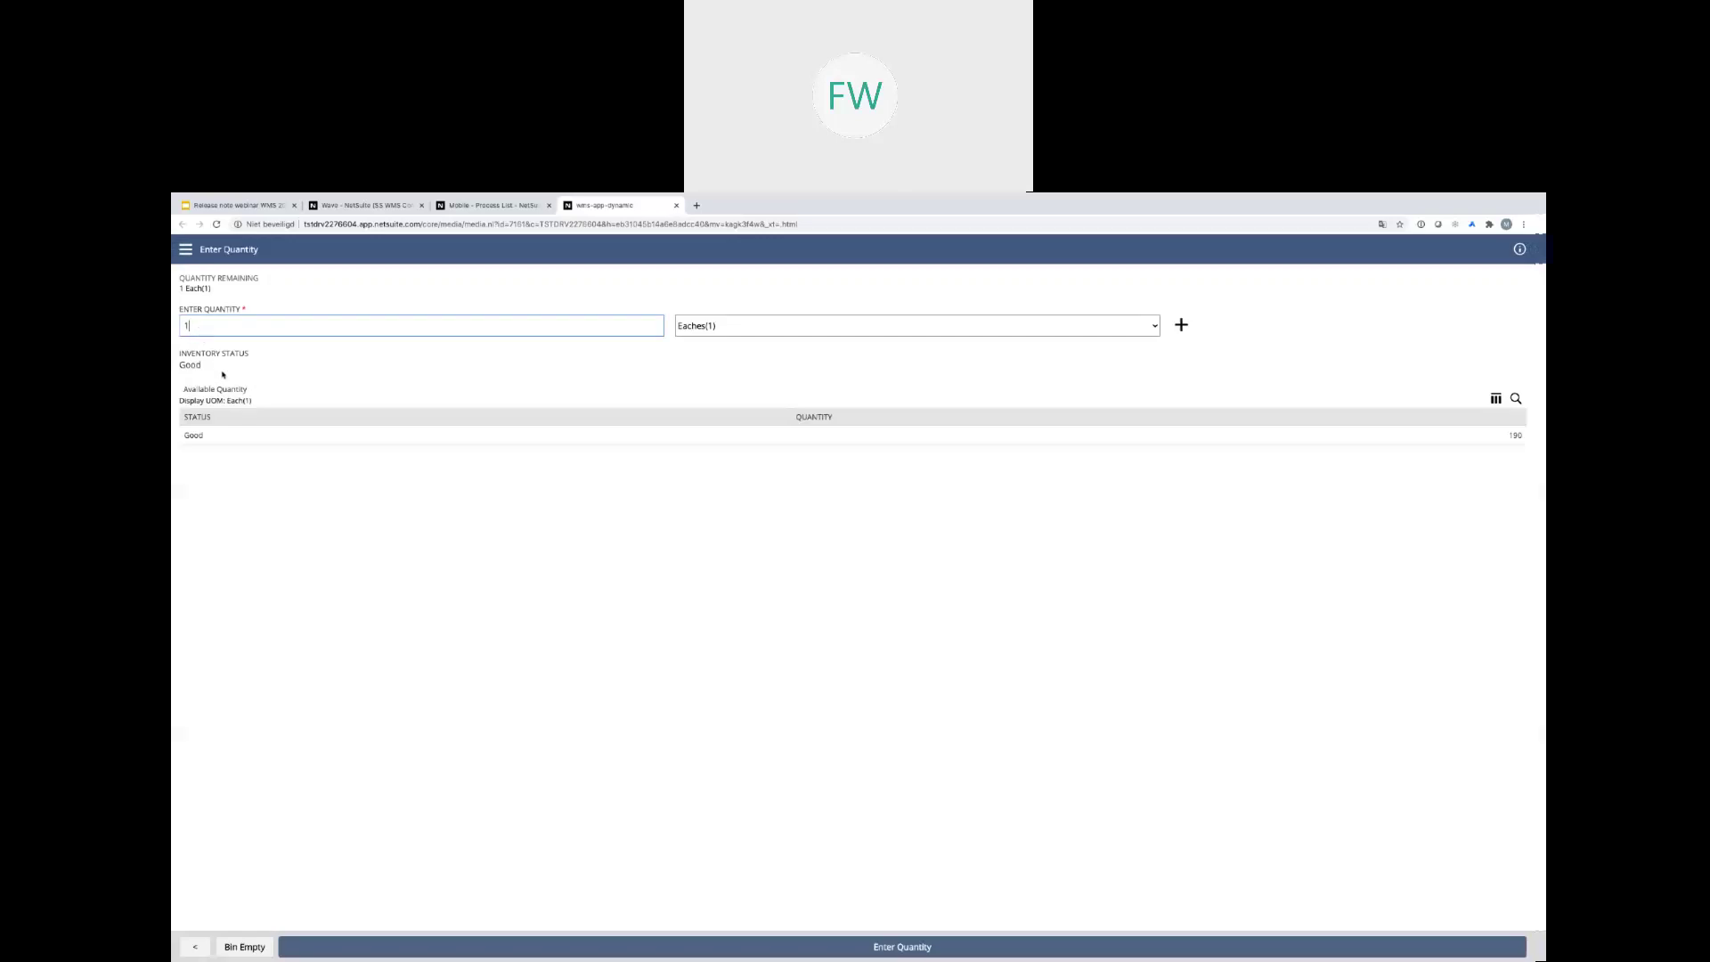
left_click(954, 944)
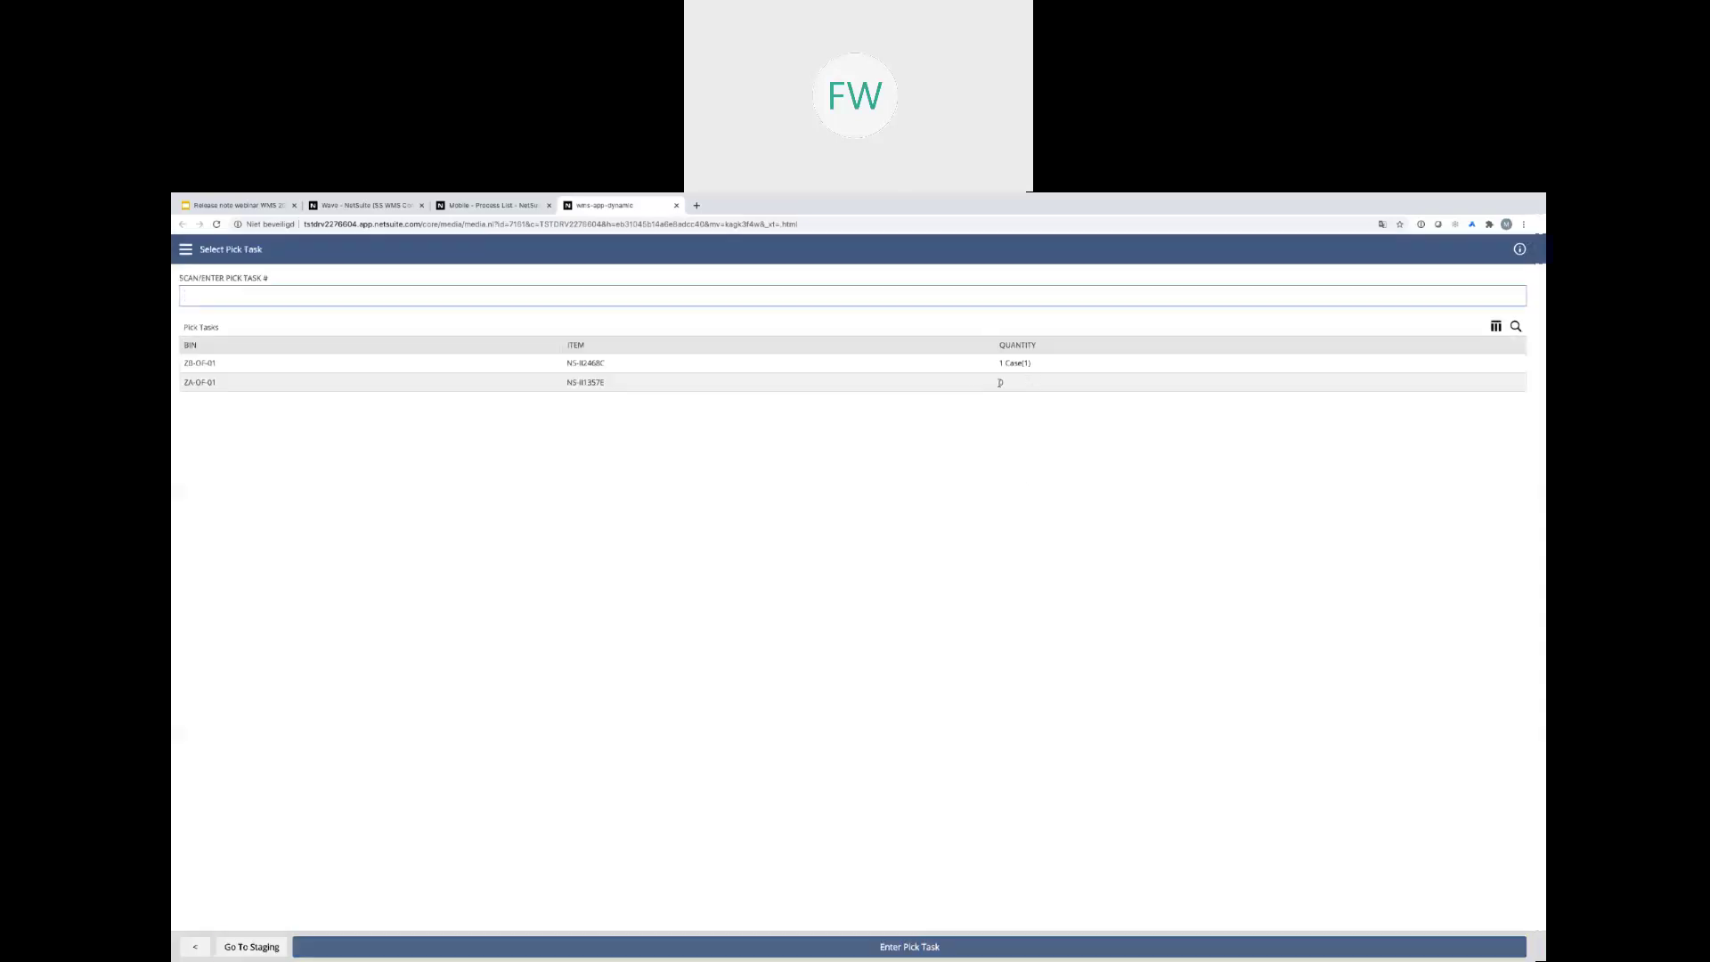
Pick 1 case of item NS-II2468C from bin ZB-OF-01 and stage the order's picked items to OB-Stage-01
left_click(194, 364)
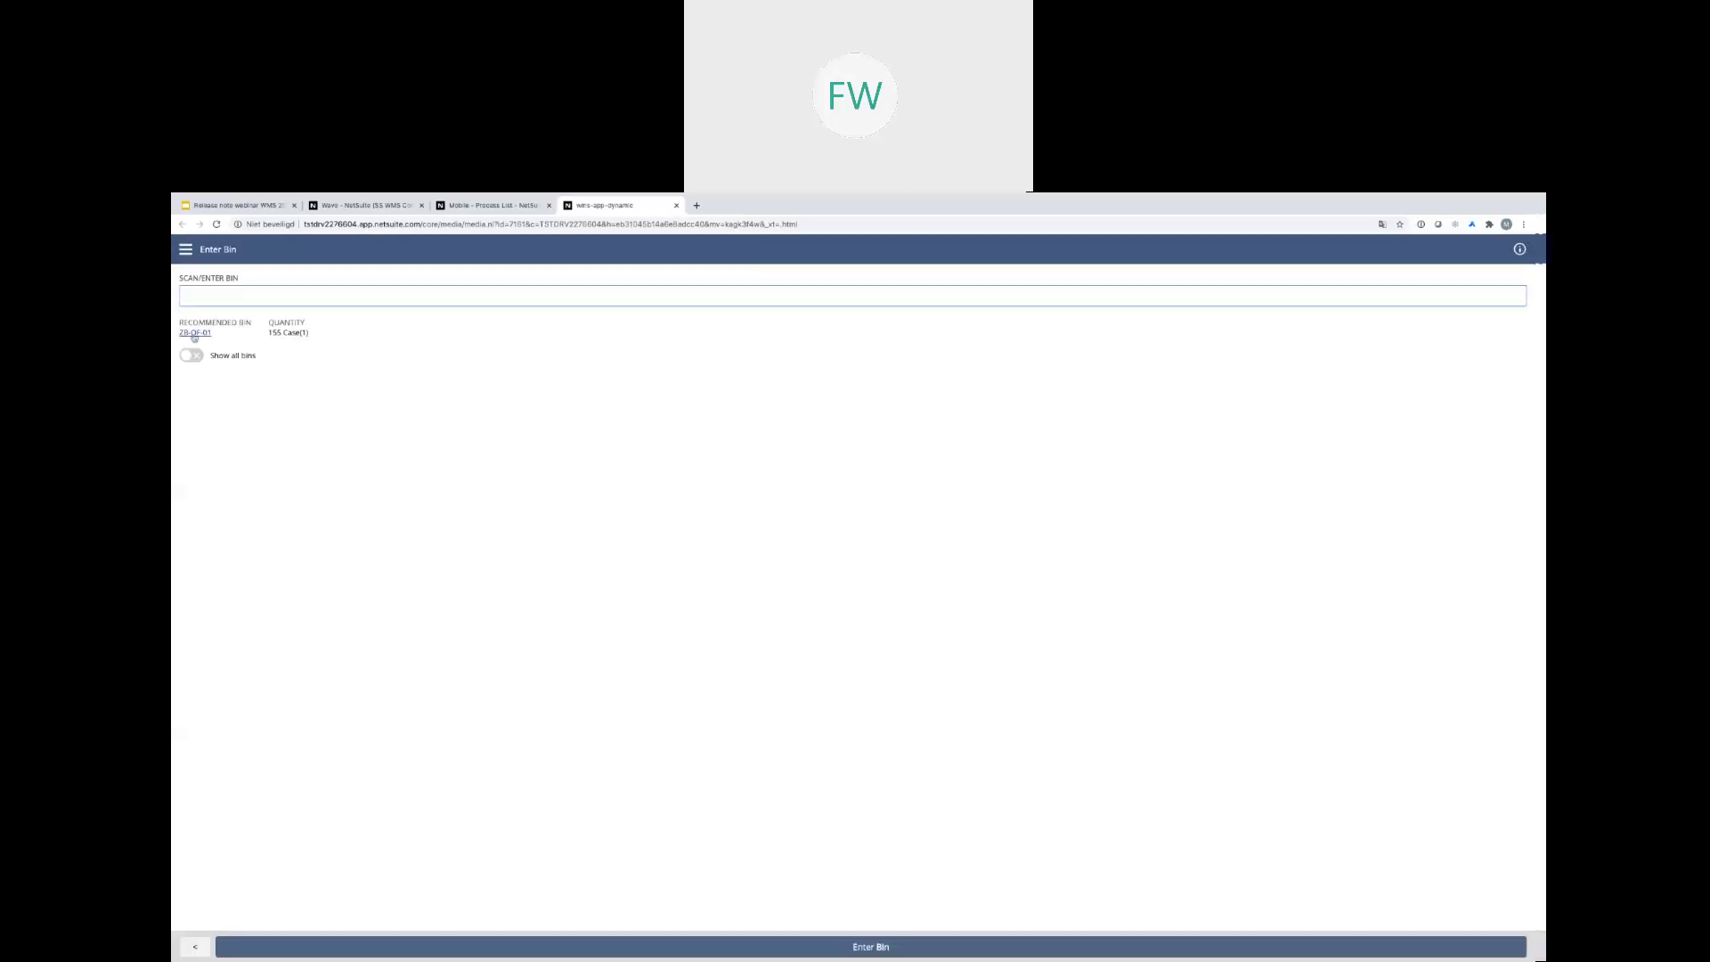
left_click(194, 333)
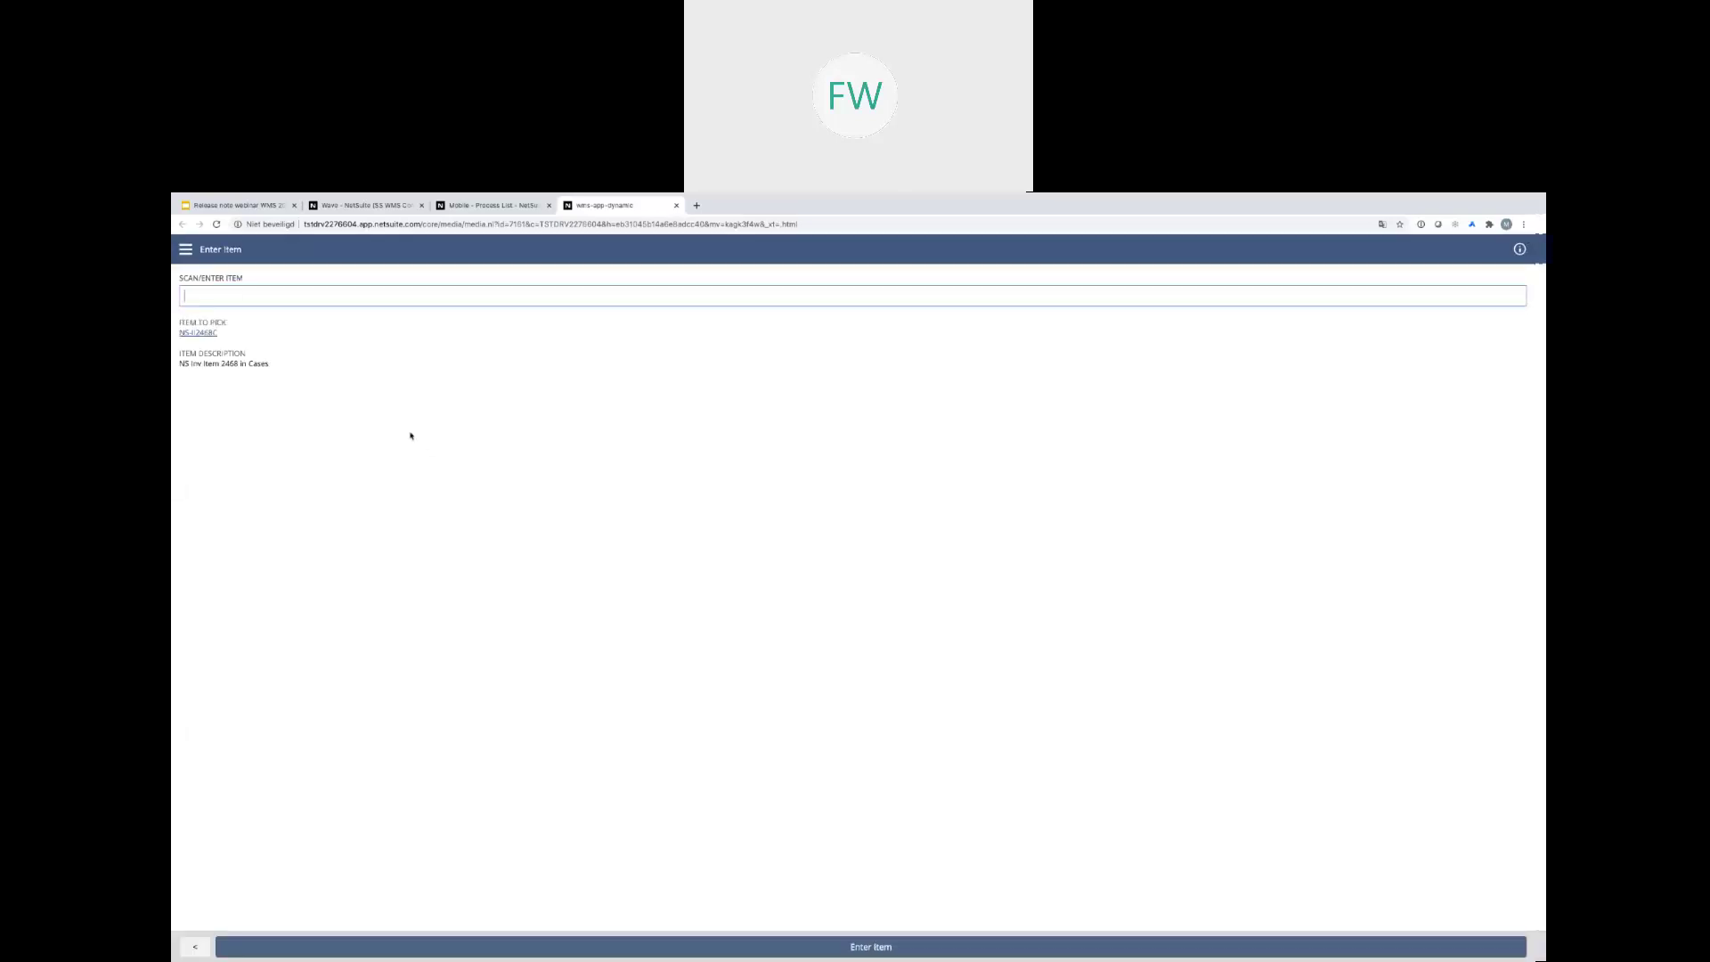
left_click(206, 336)
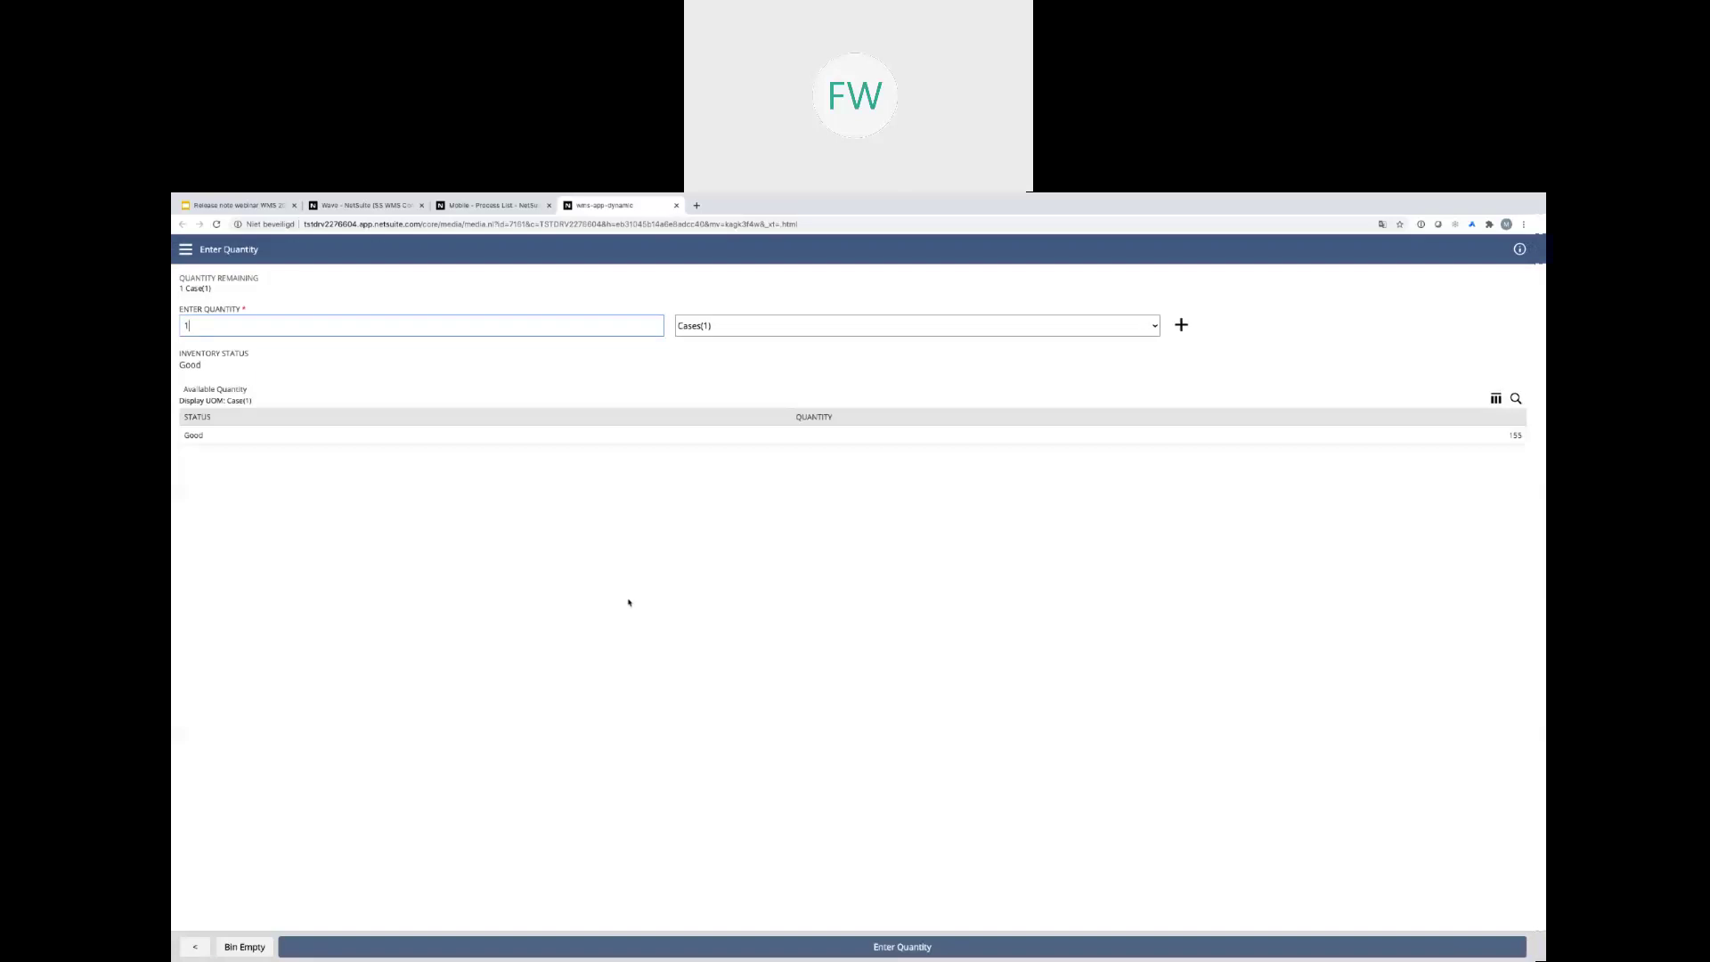
key("Return")
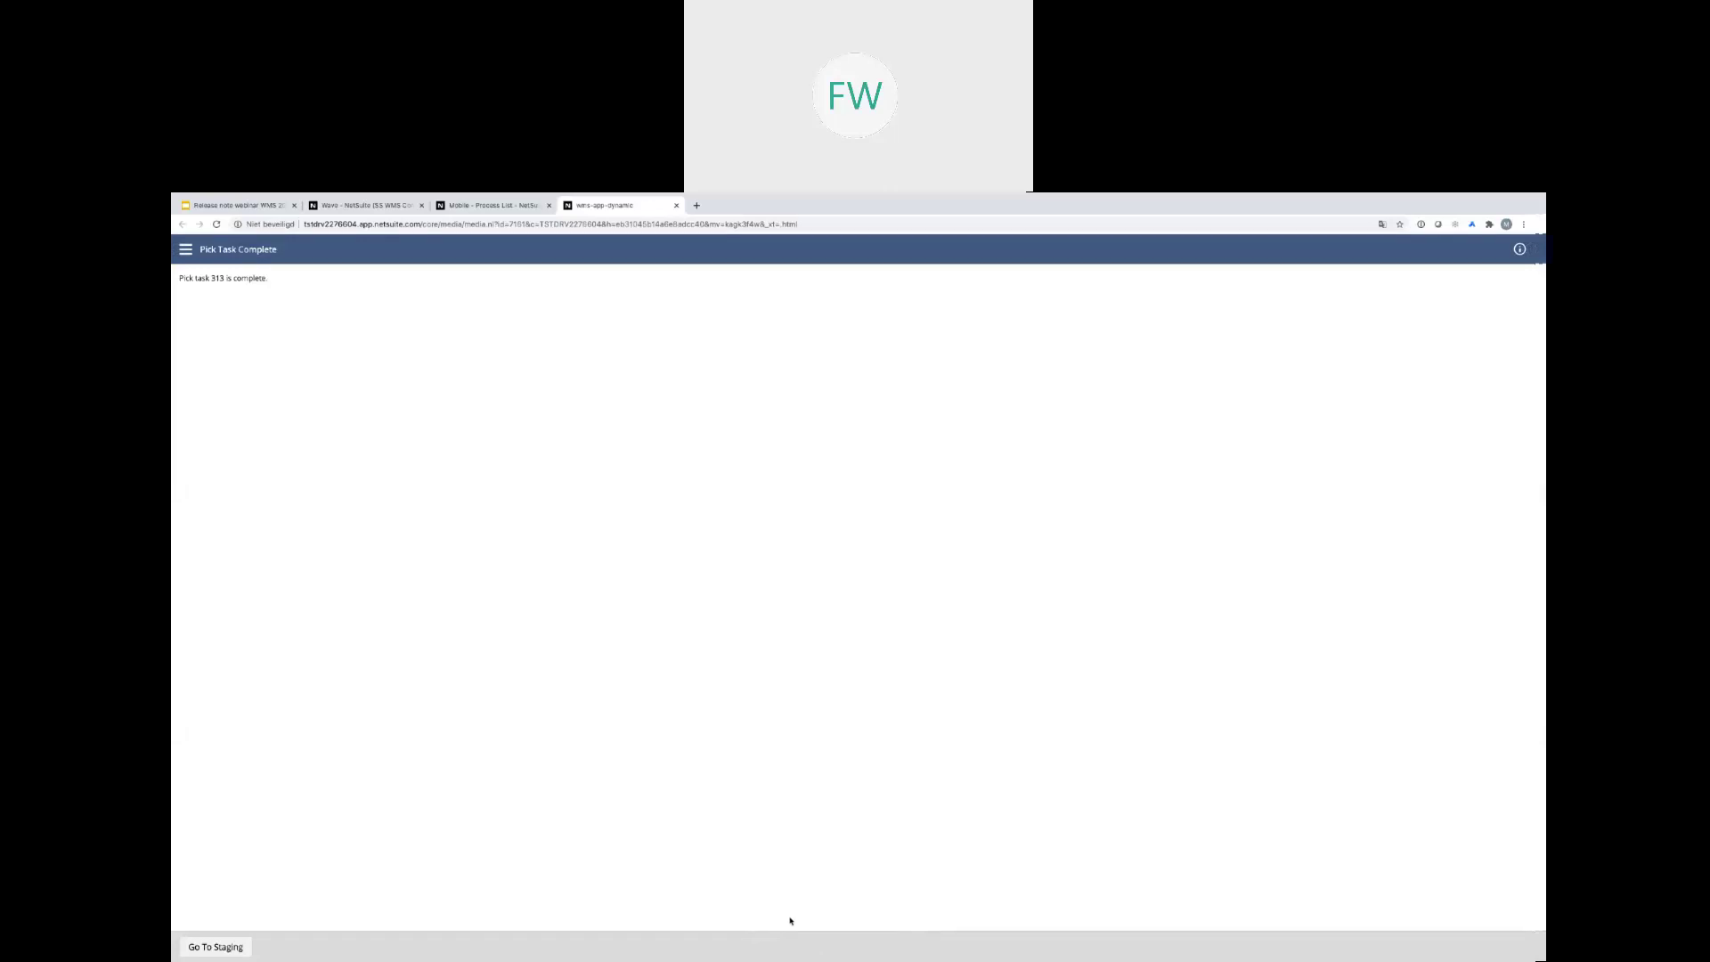
left_click(229, 947)
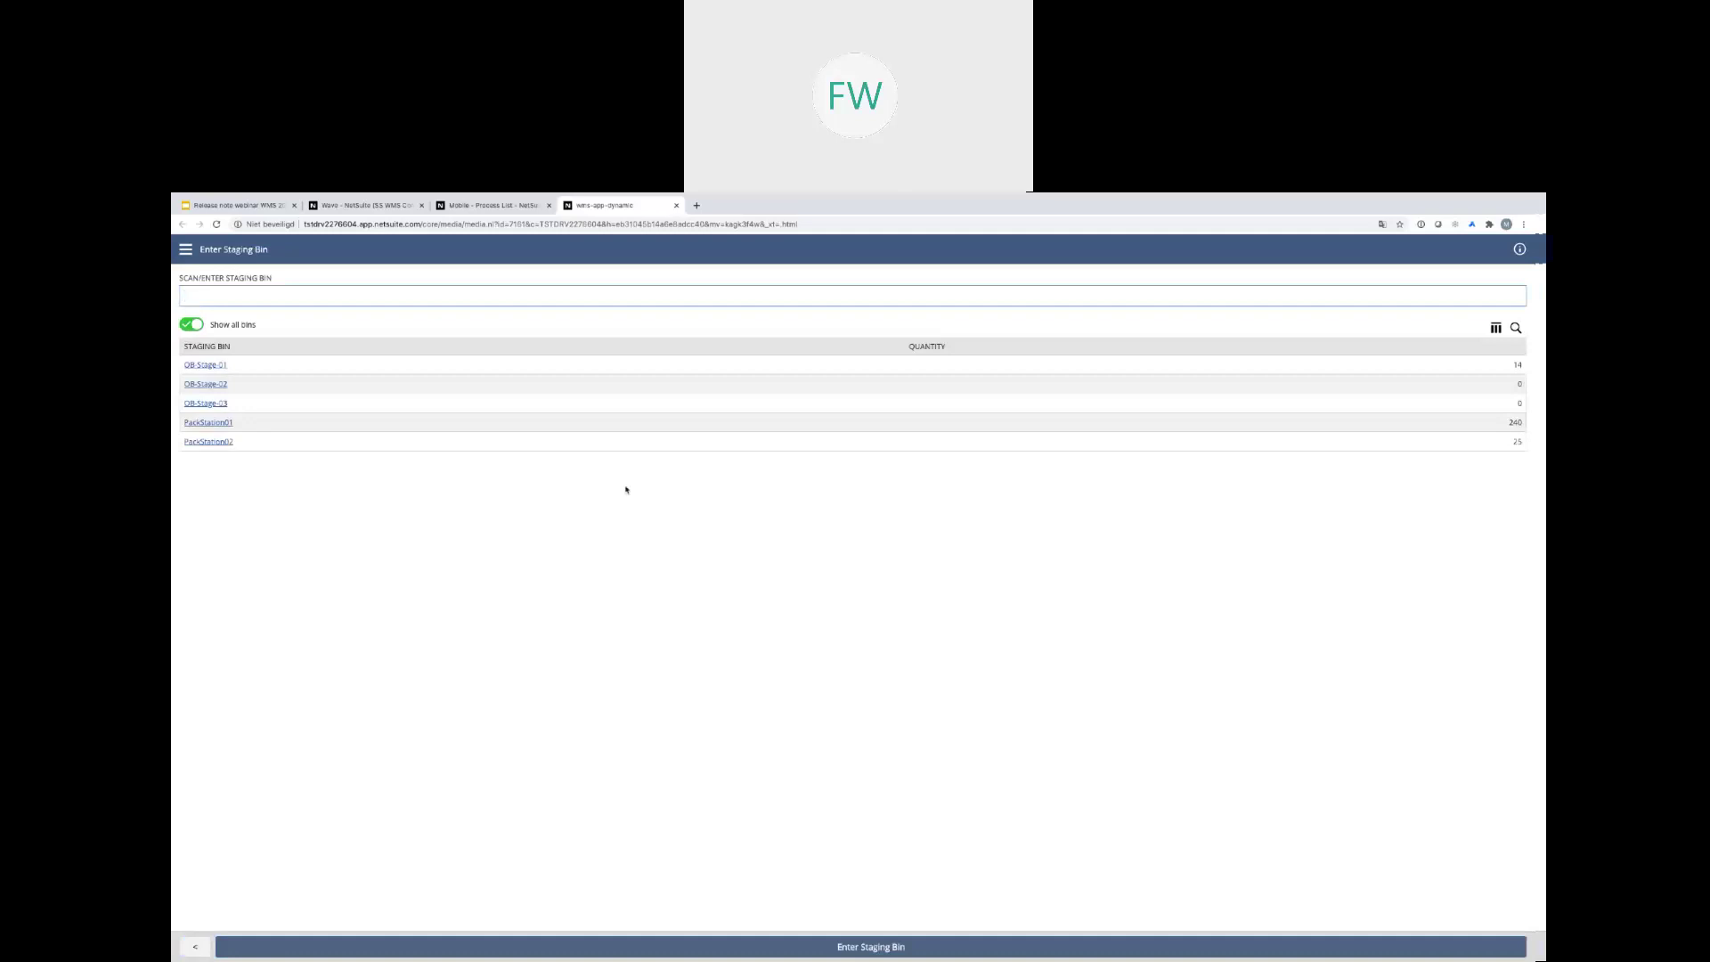
left_click(214, 366)
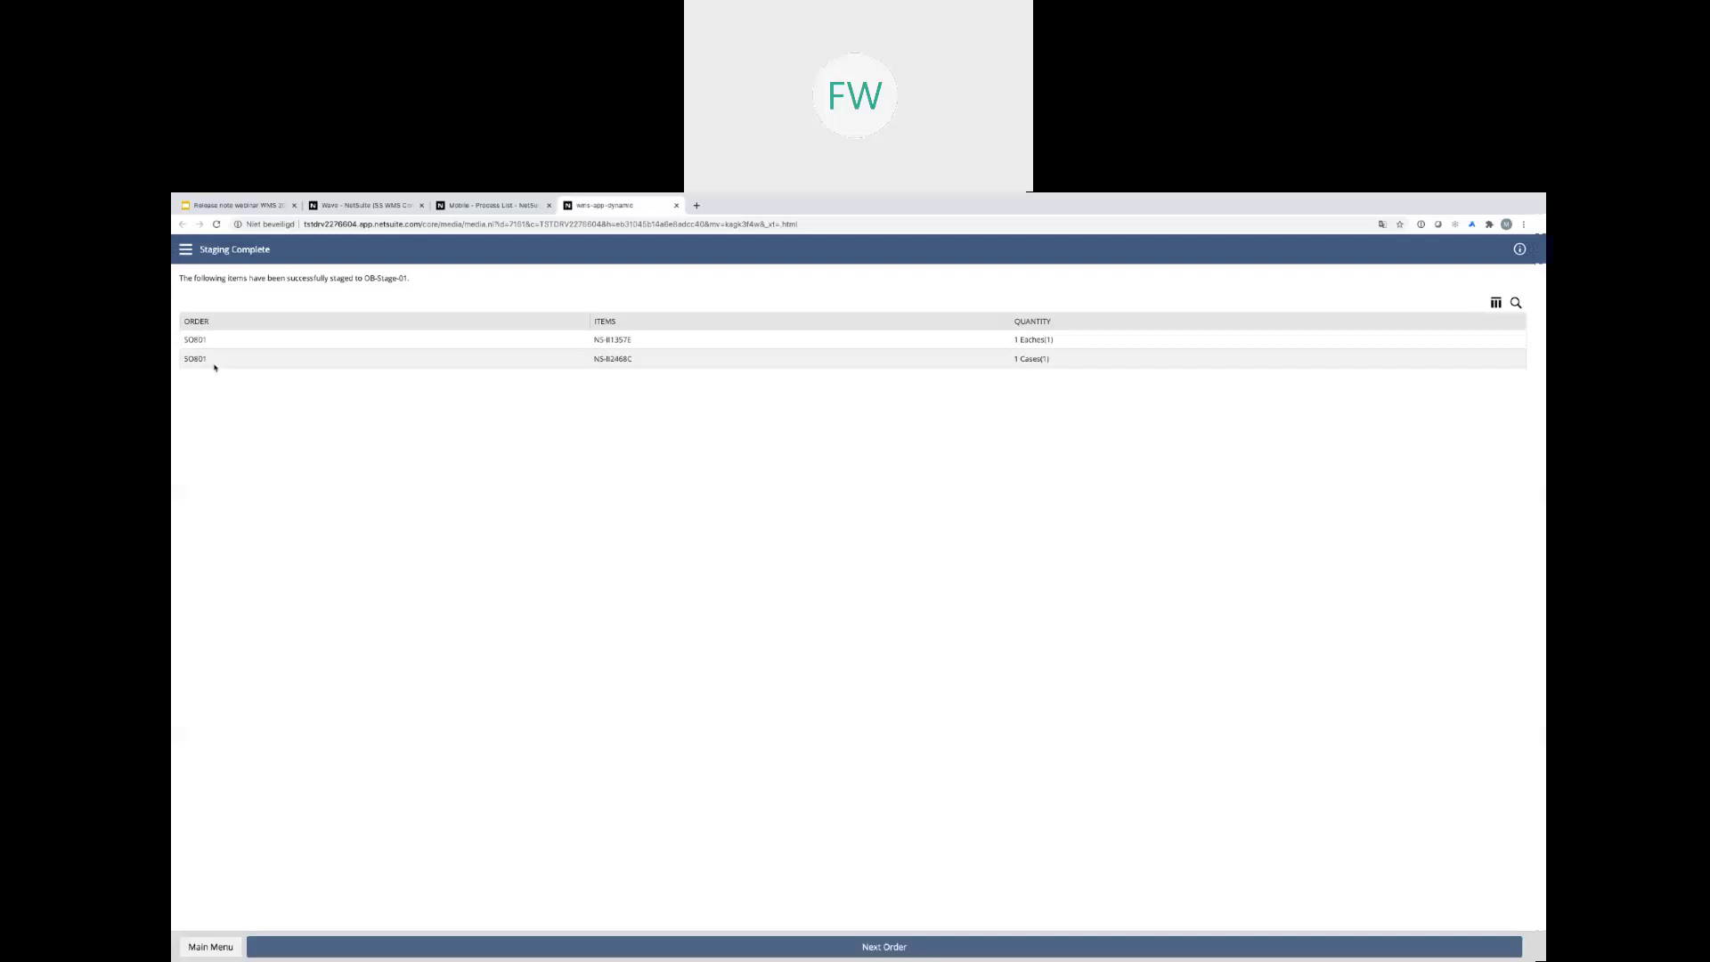
Switch back to NetSuite, open the picked sales order from the sales order list, and examine its related records
left_click(360, 205)
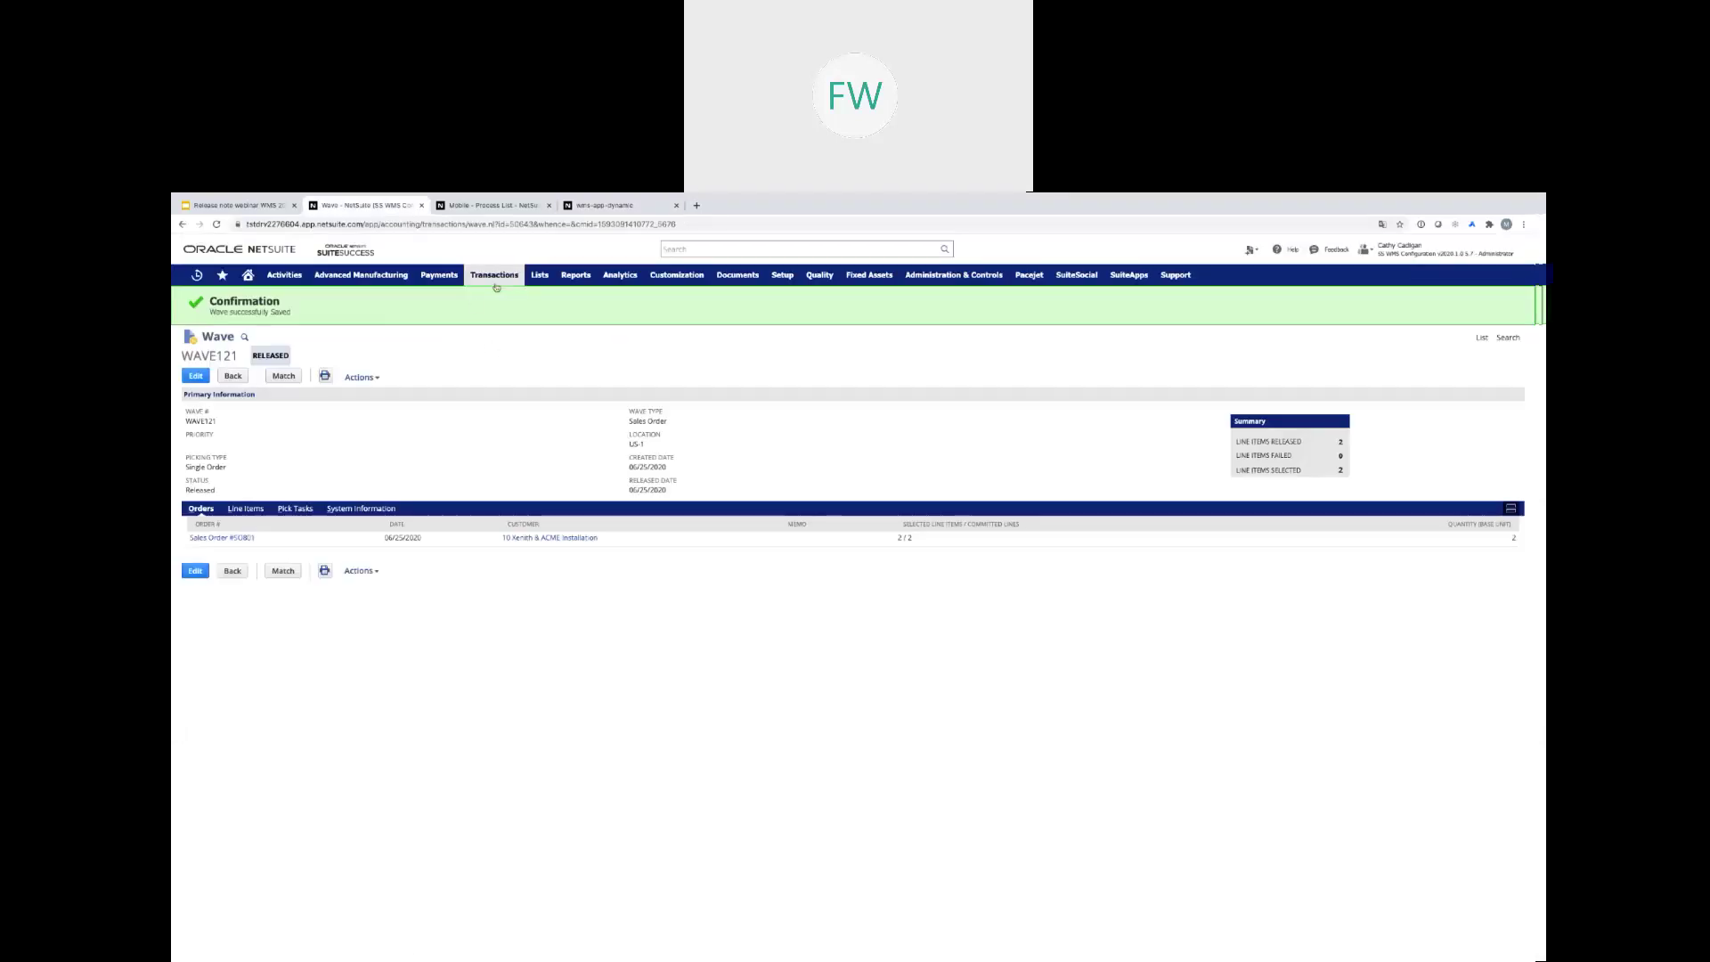
mouse_move(494, 276)
mouse_move(496, 381)
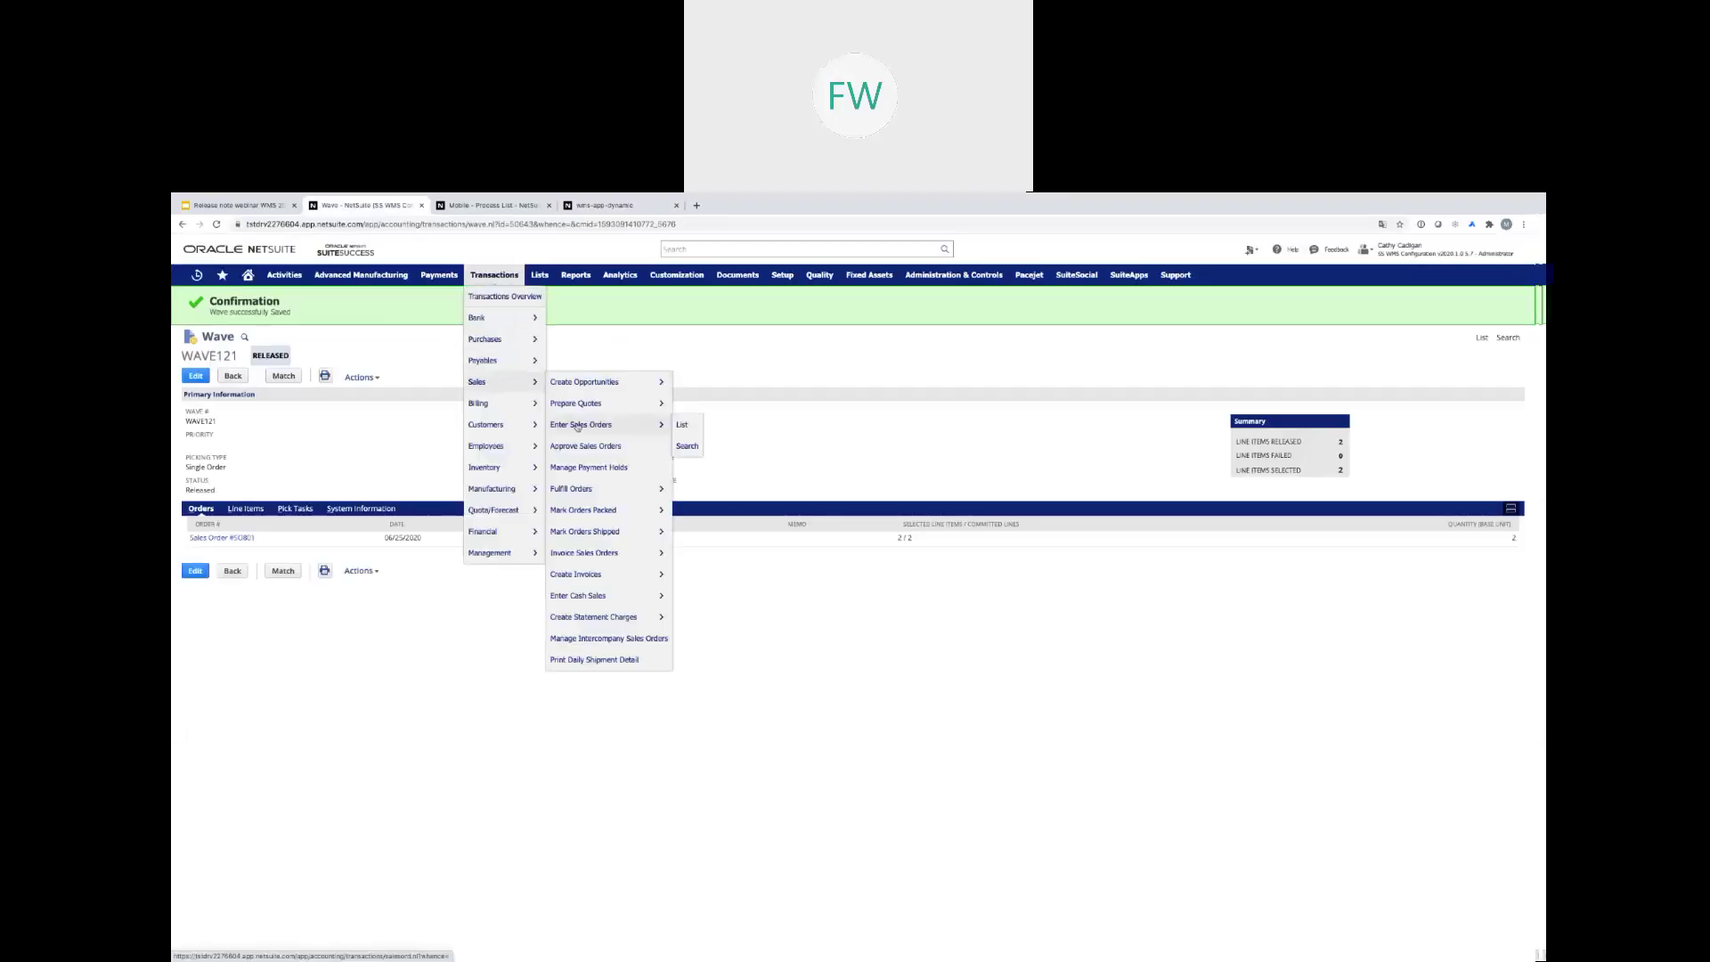
left_click(652, 454)
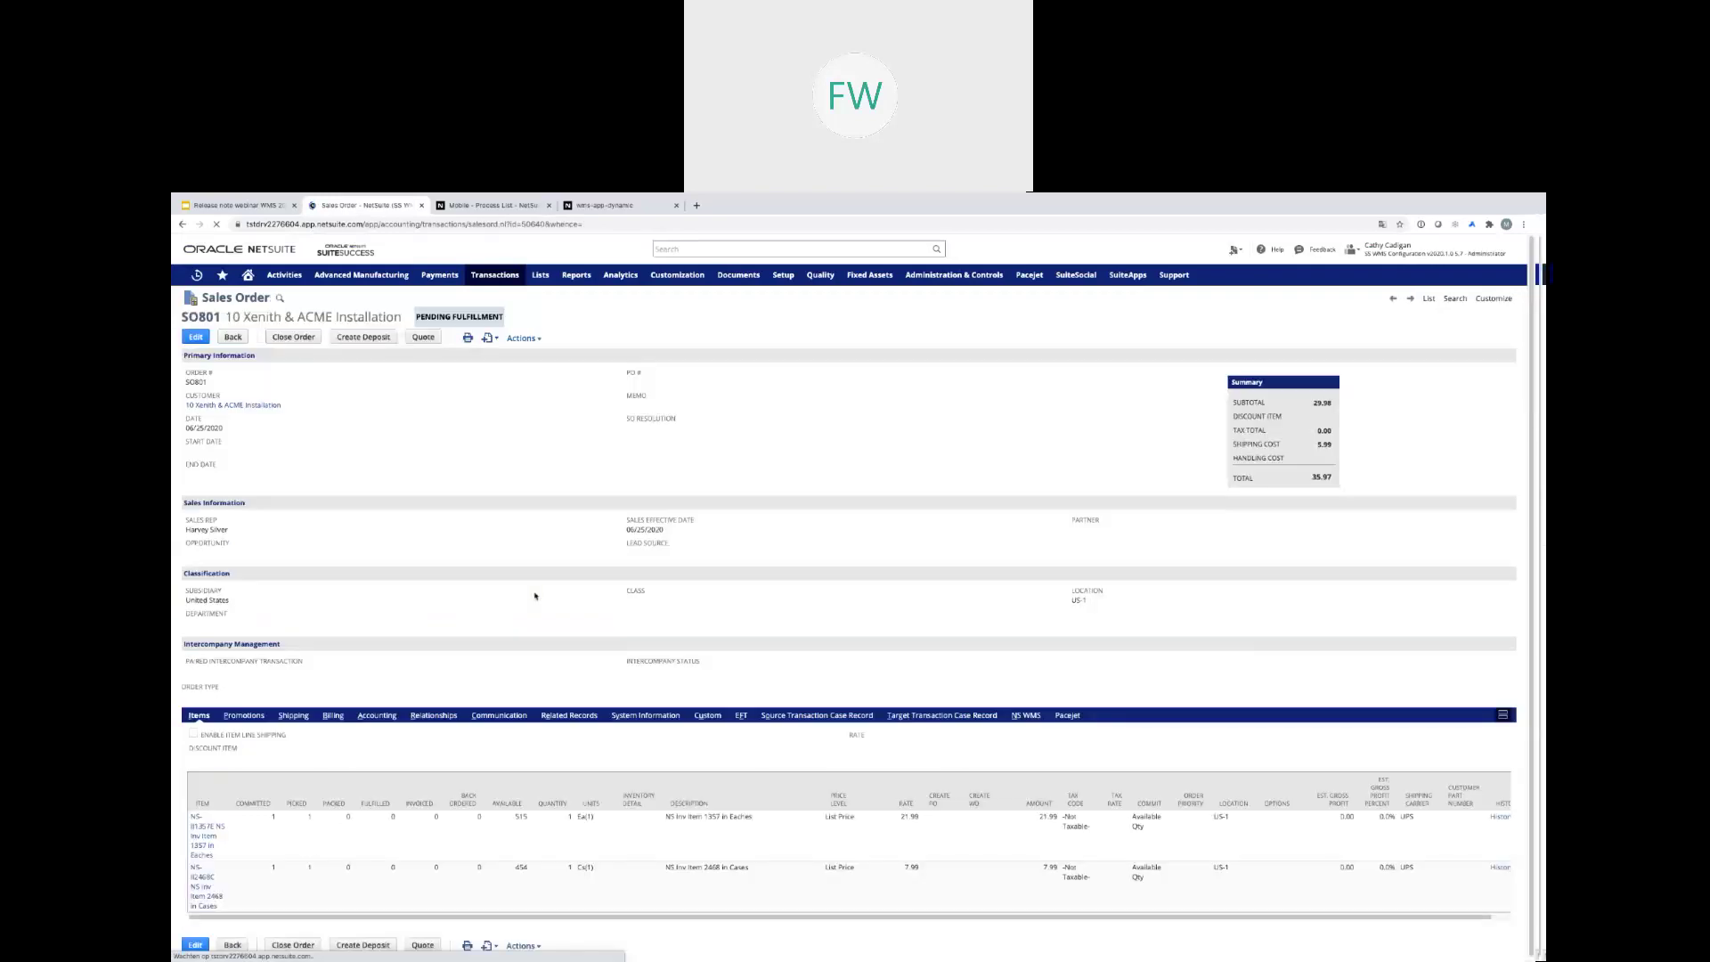
left_click(569, 715)
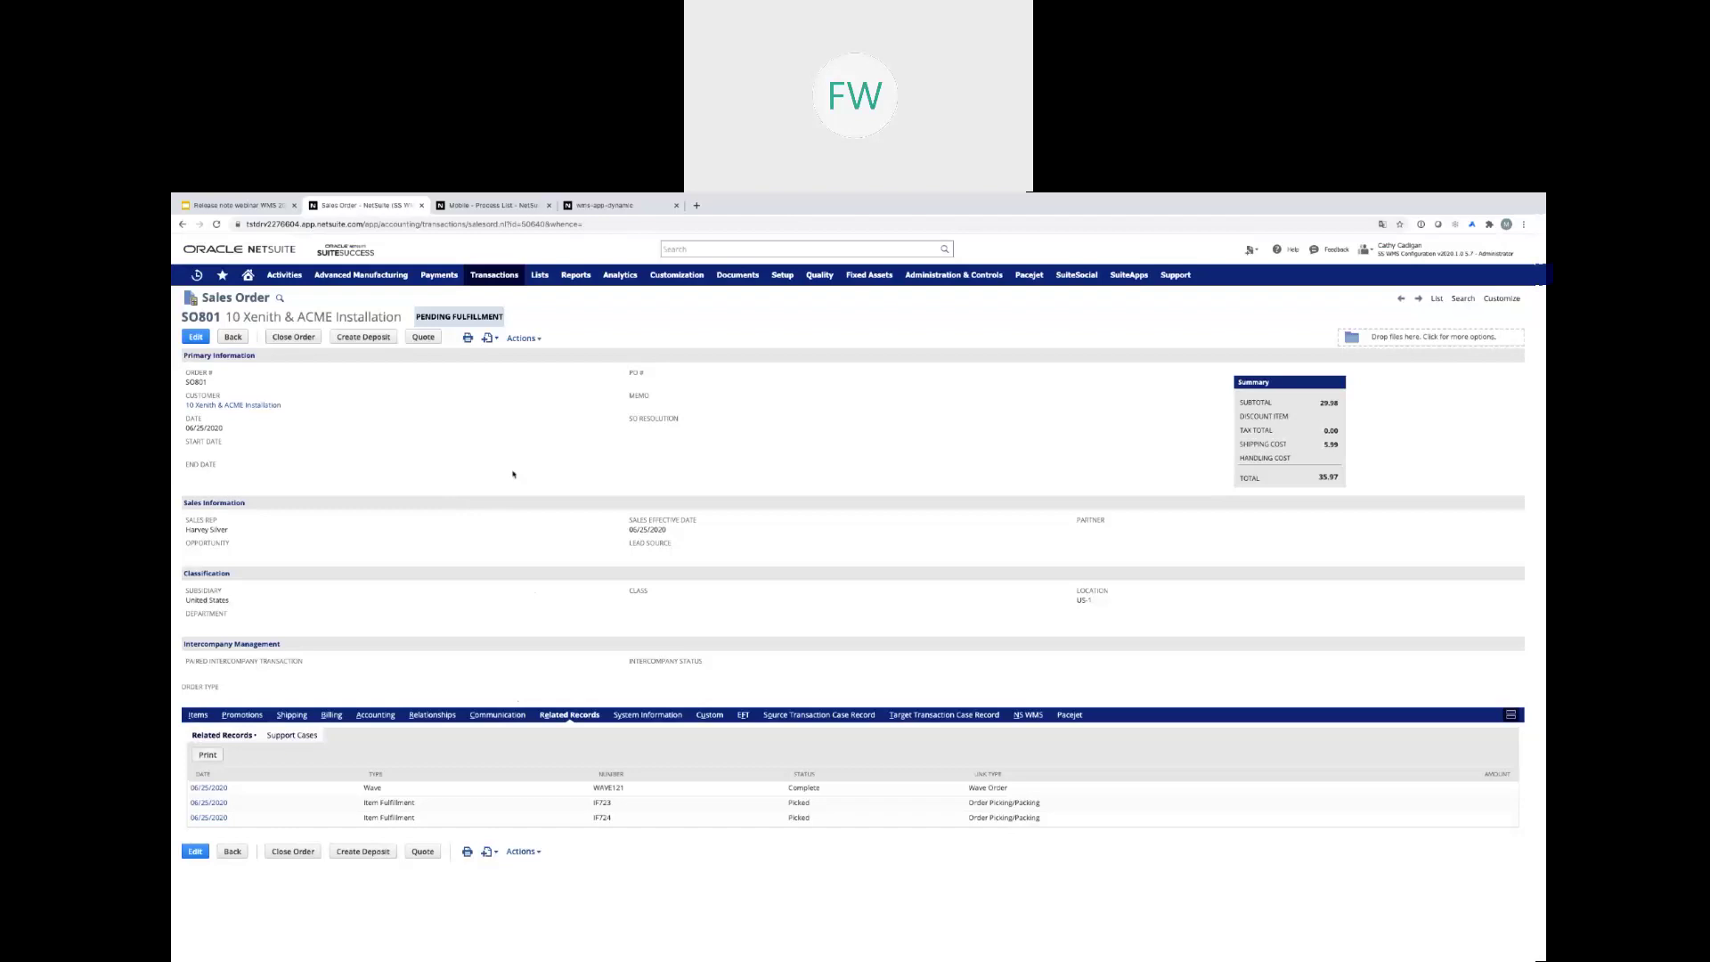
Start creating a new wave, with criteria limited to ship date on 06/25/2020 and ship method LTL Generic Carrier
mouse_move(495, 275)
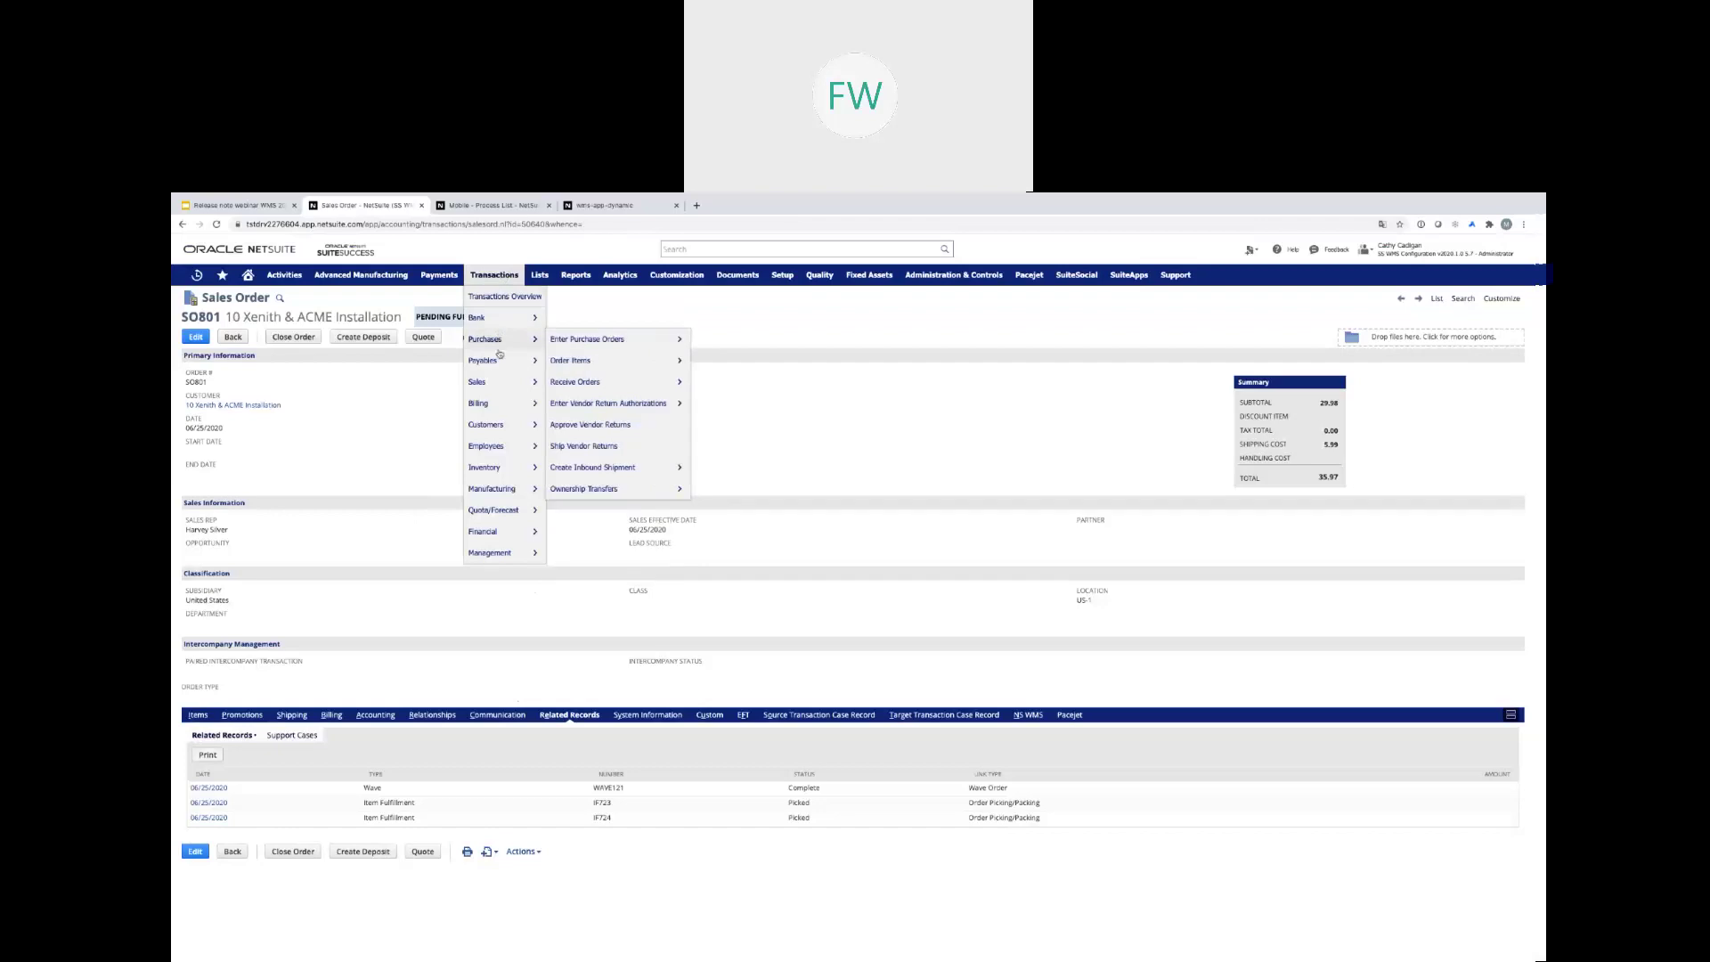
mouse_move(507, 470)
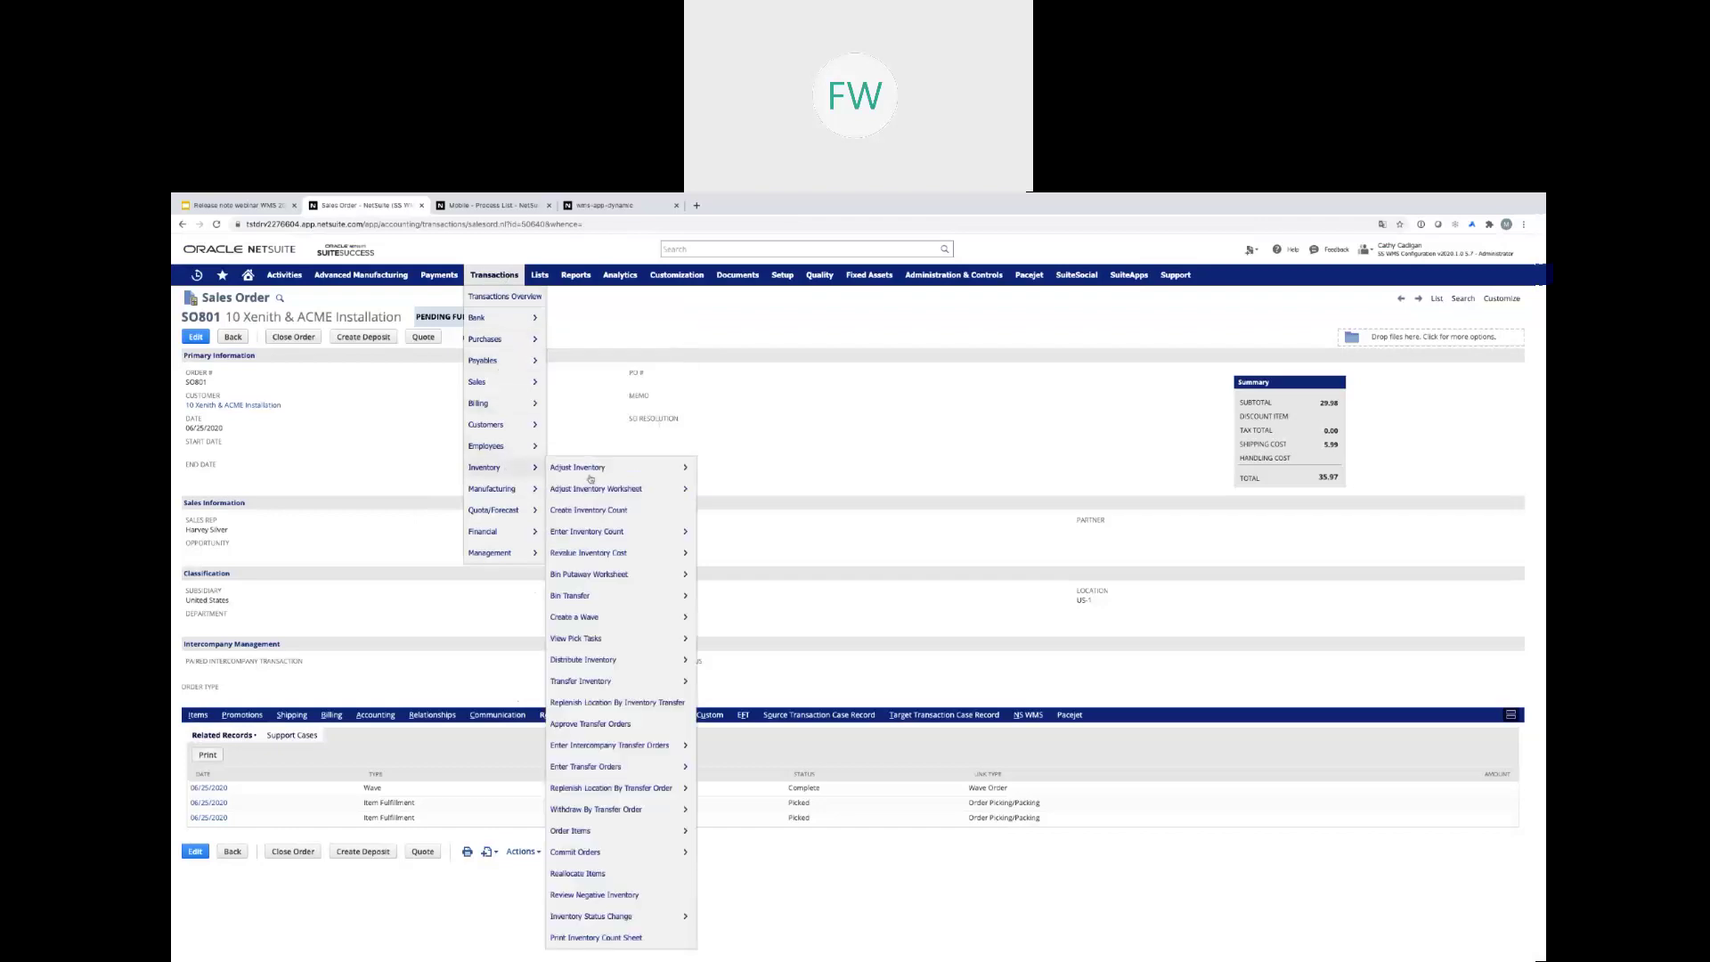
left_click(579, 623)
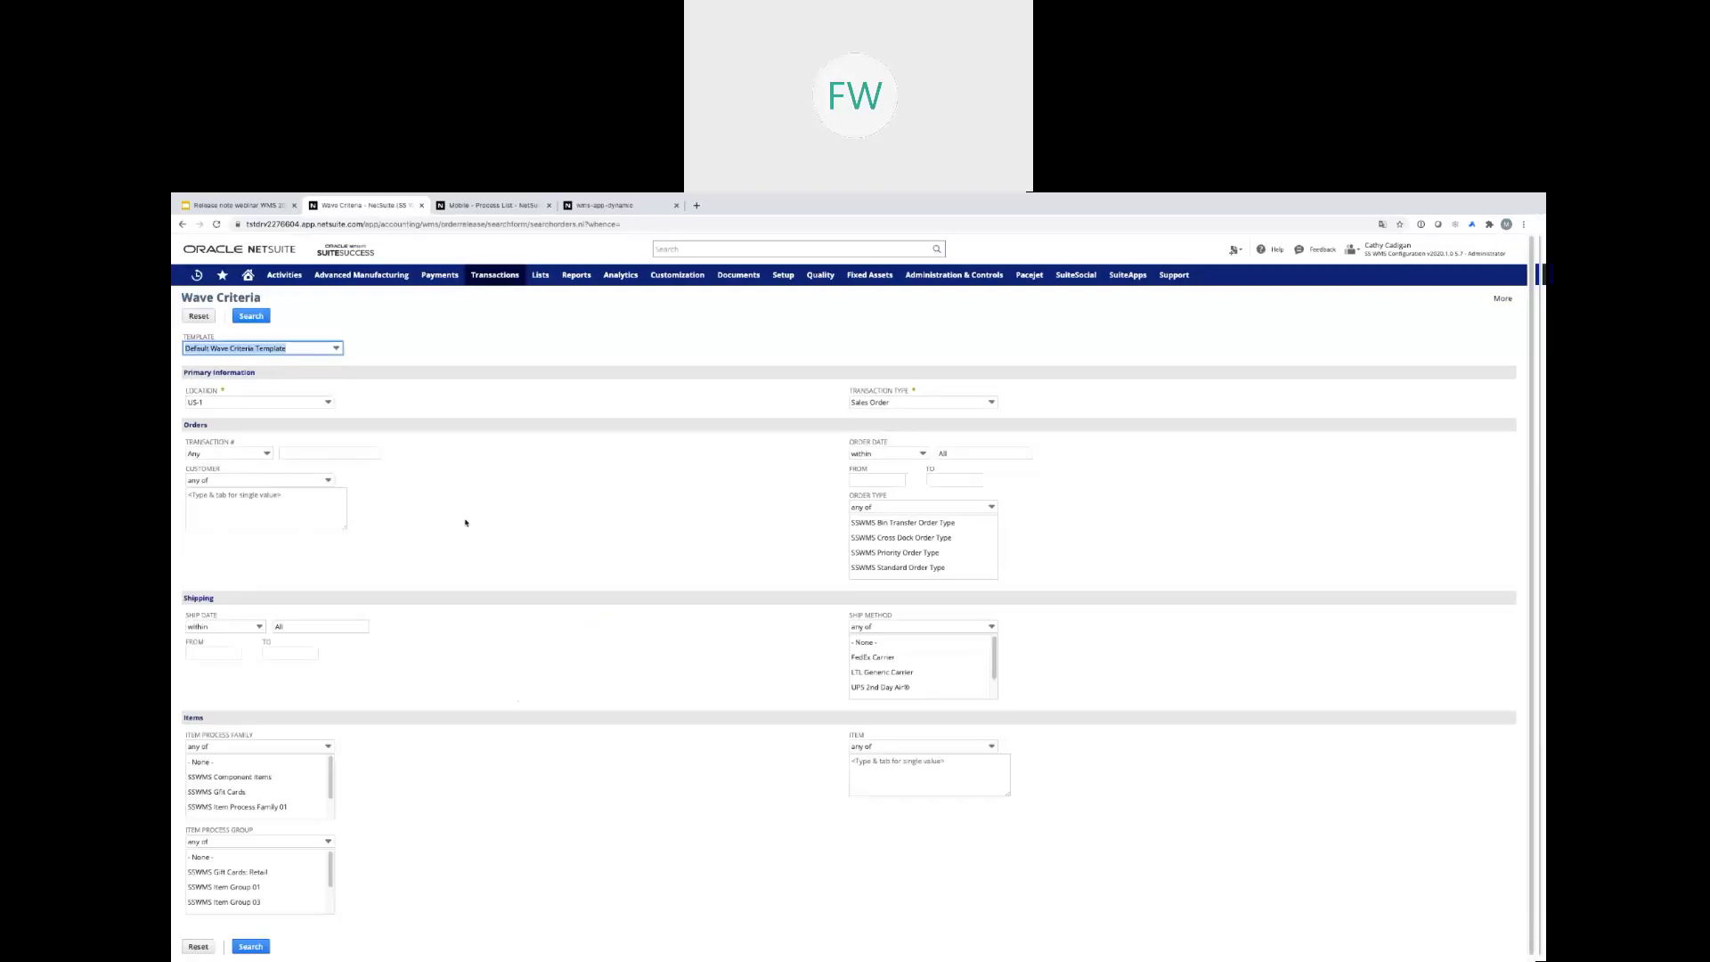
left_click(256, 627)
left_click(195, 643)
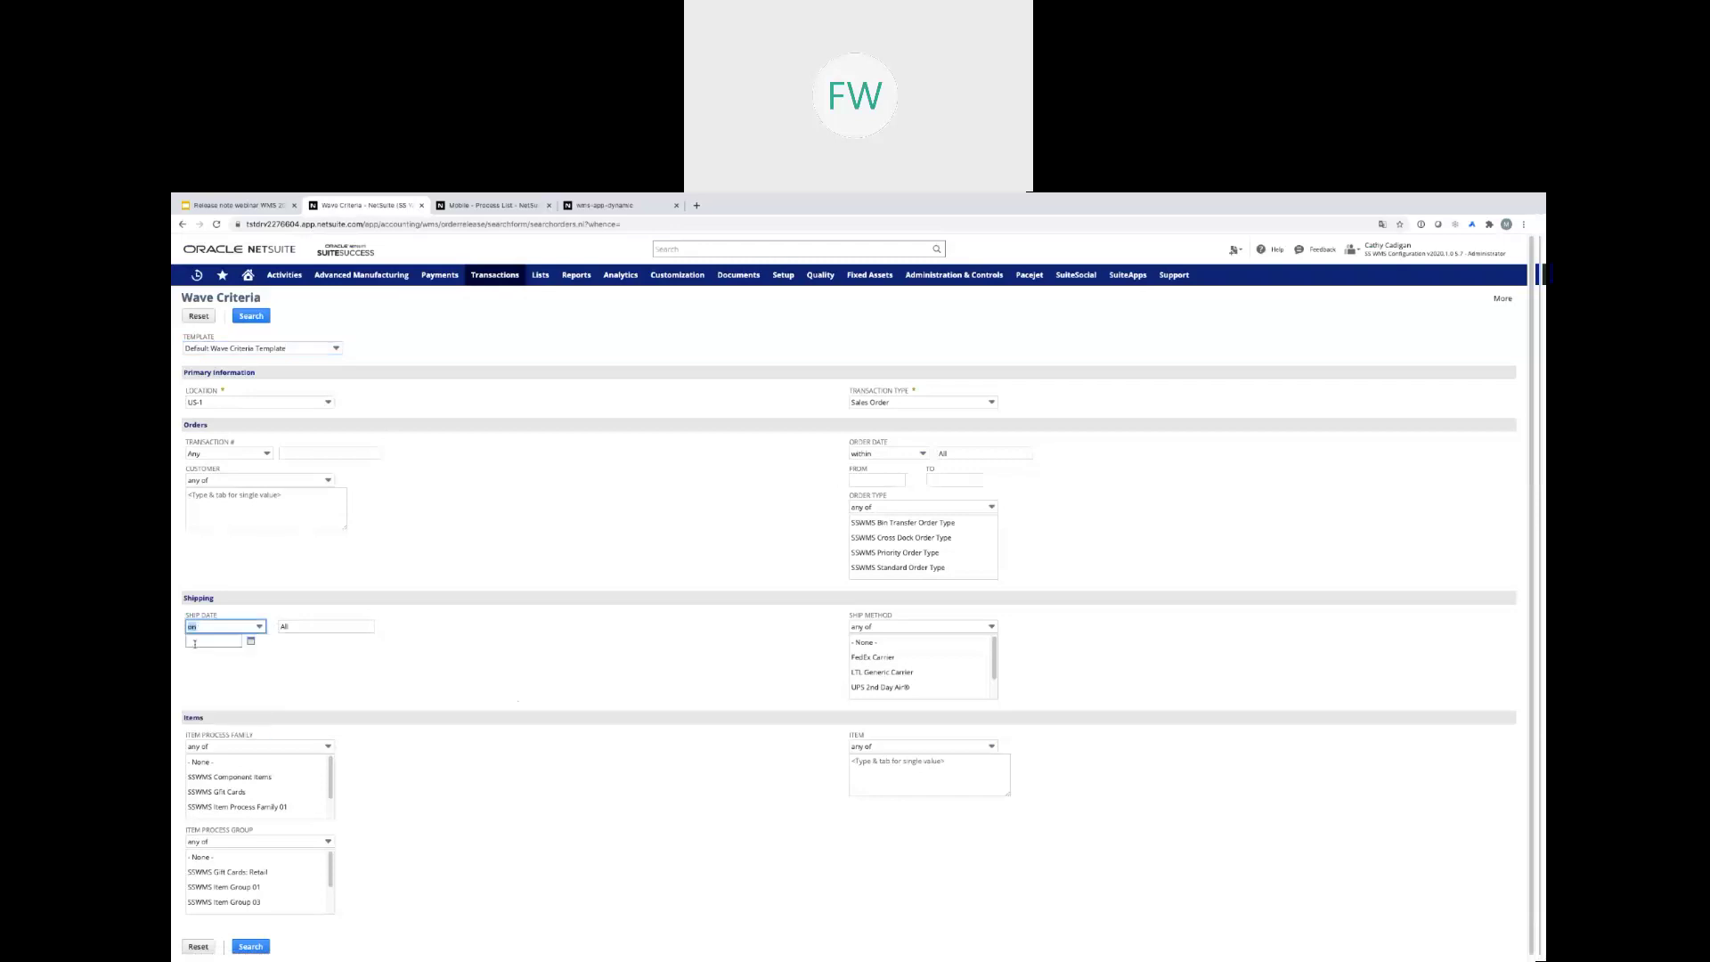
left_click(251, 641)
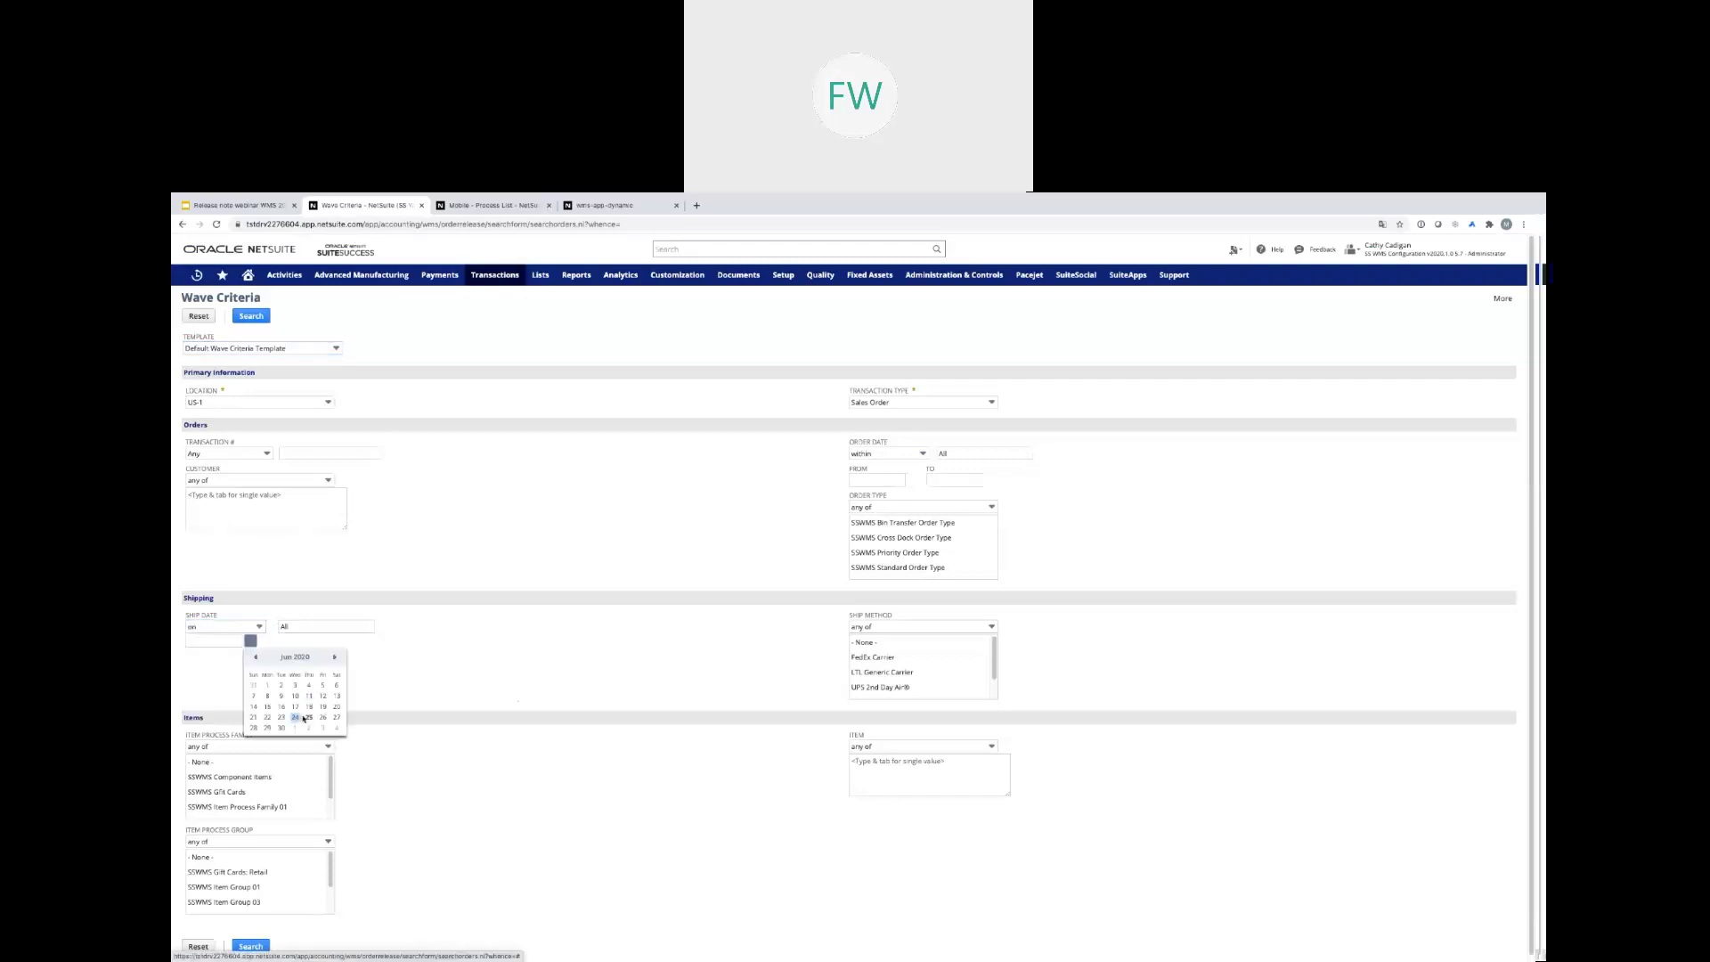
left_click(310, 717)
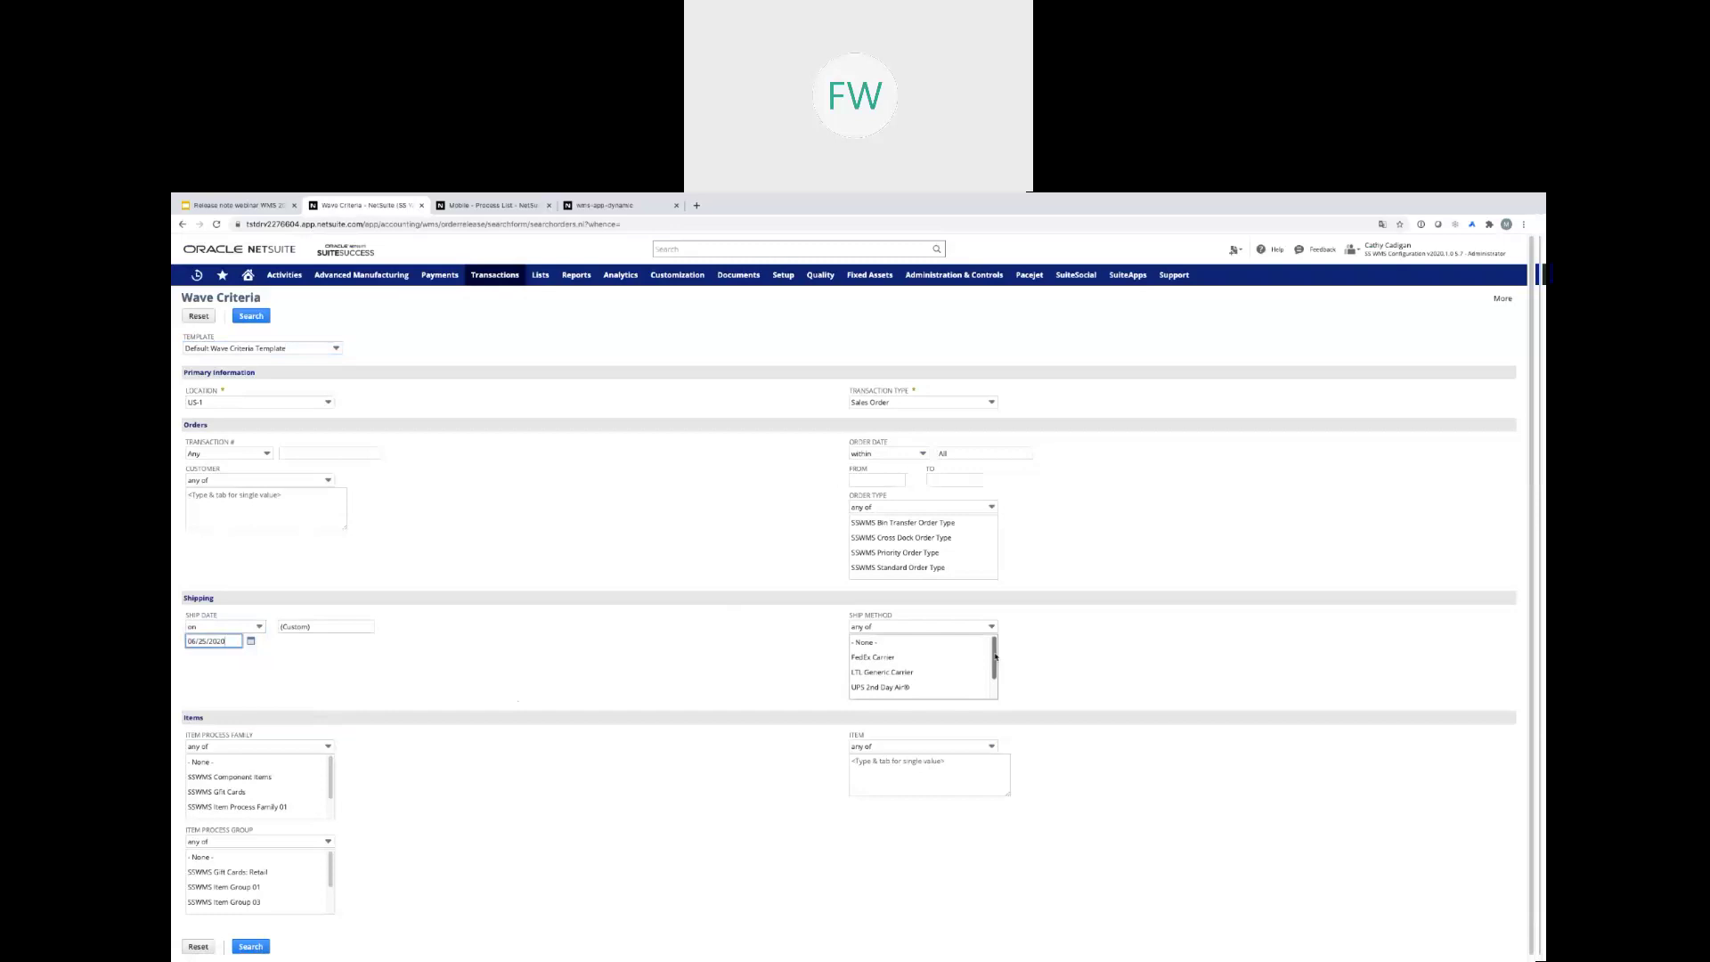
scroll(995, 657, "down", 1)
left_click(882, 661)
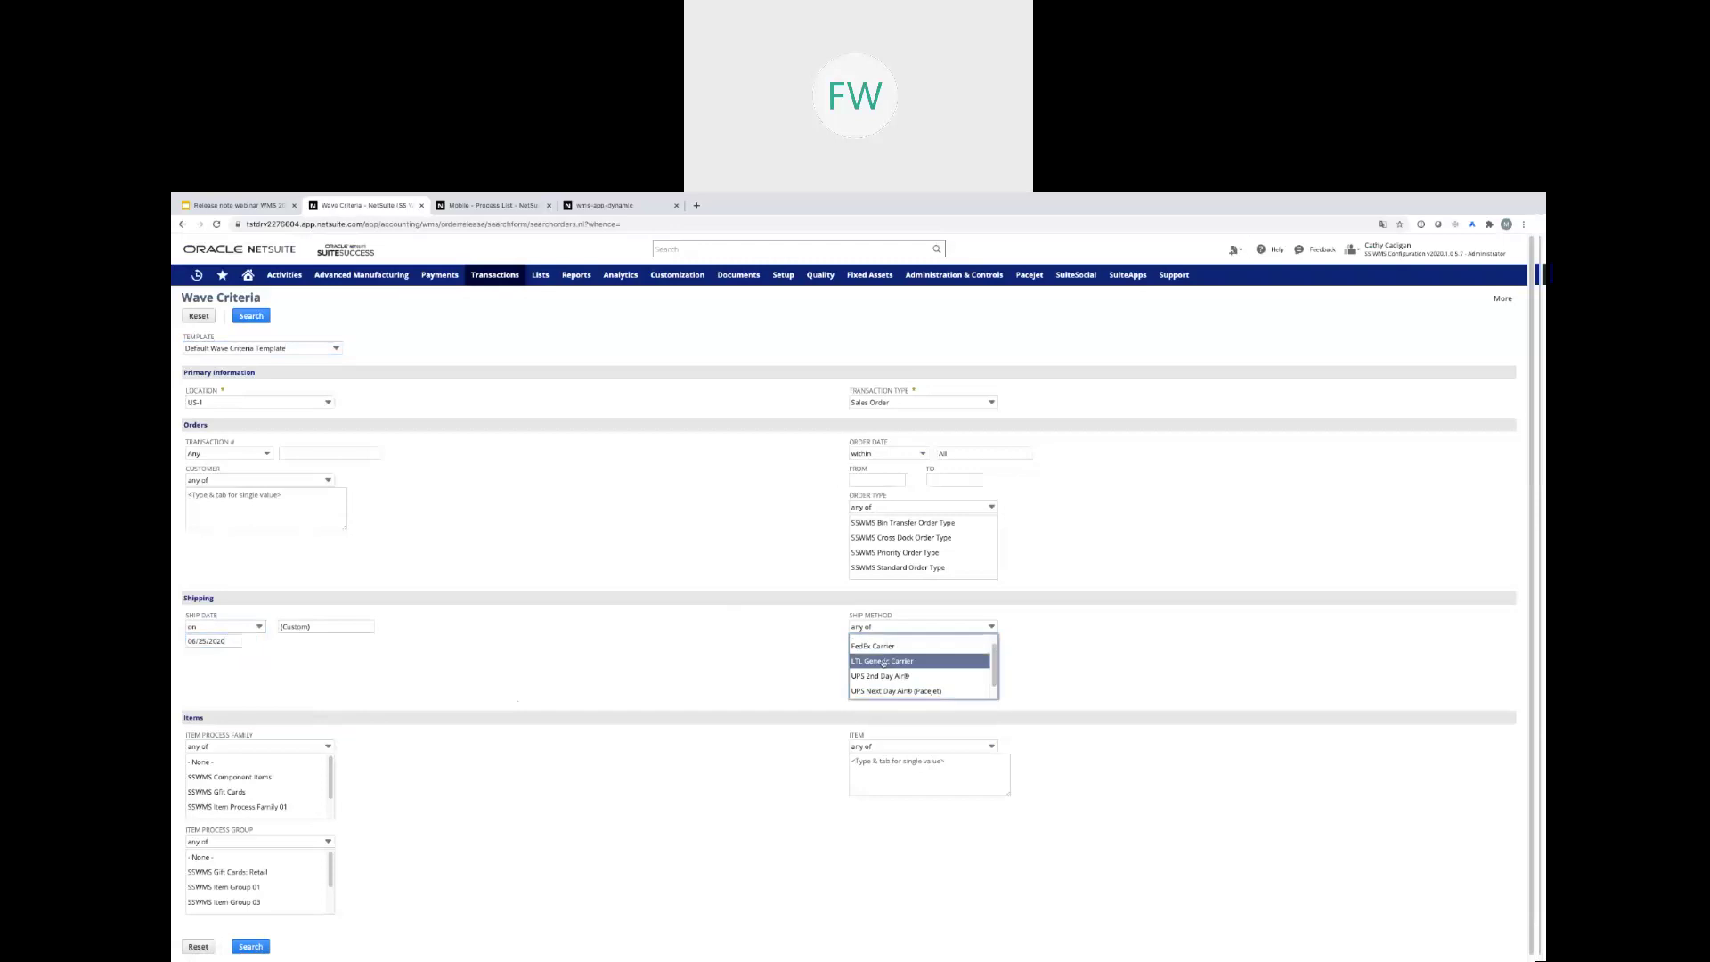
Search for orders matching the criteria, and save a released wave of all found orders with picking type Multiple Orders
left_click(251, 315)
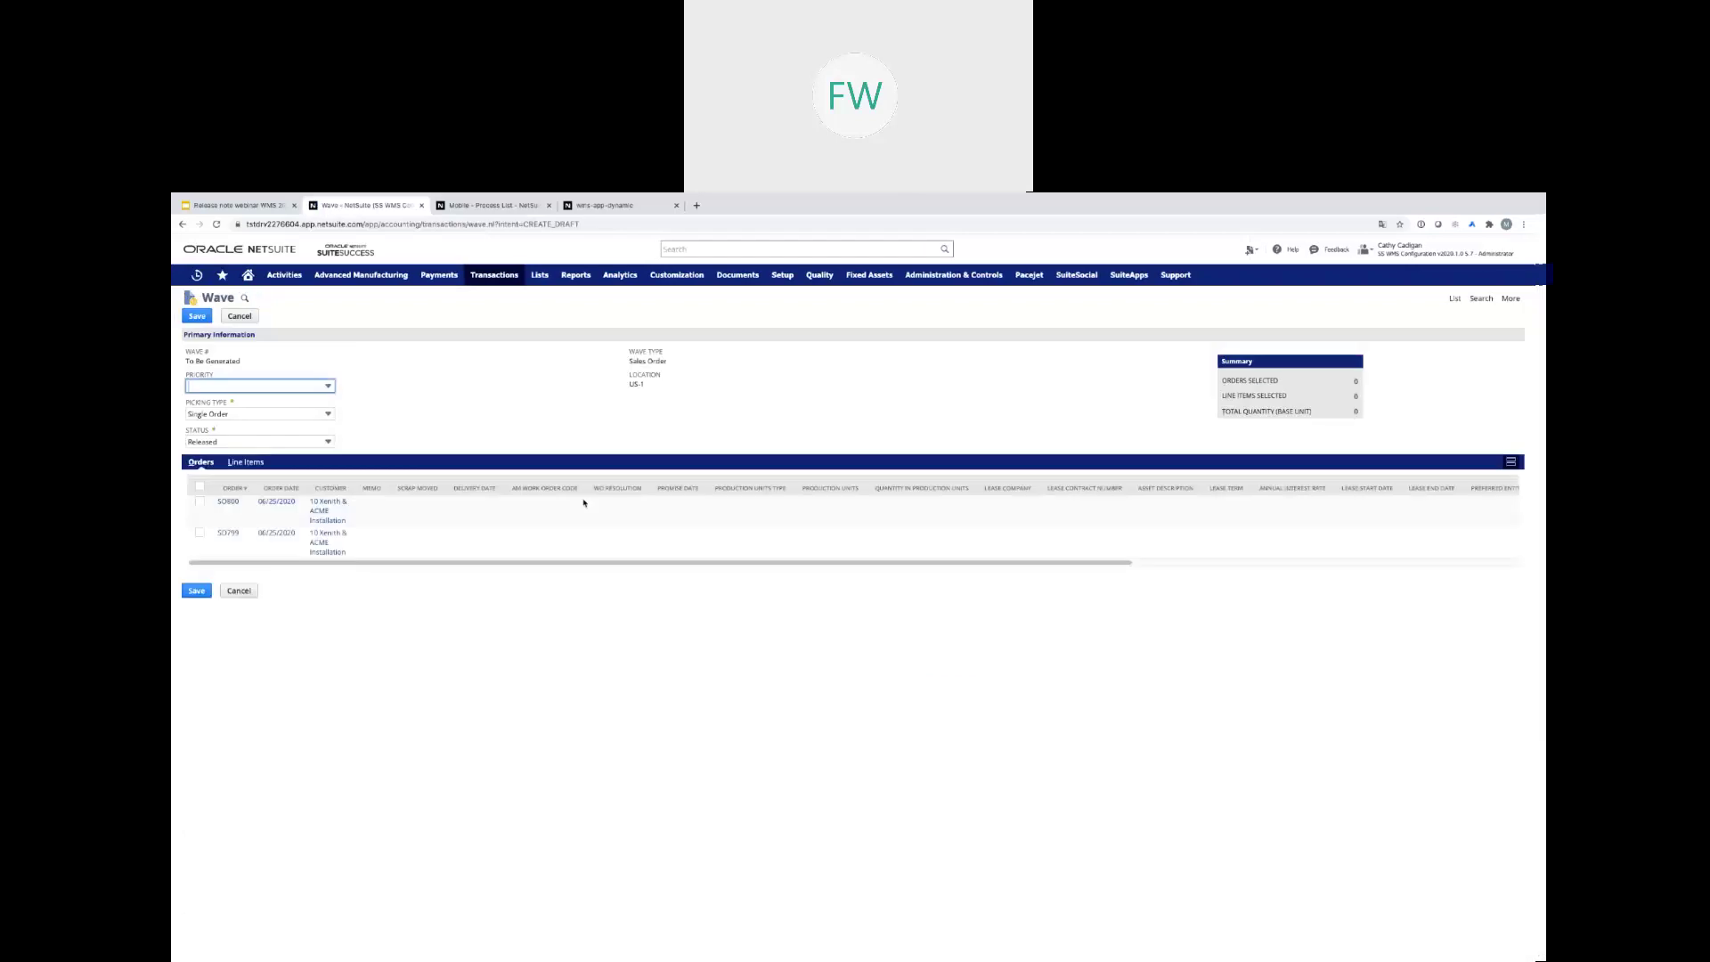
left_click(327, 414)
left_click(244, 429)
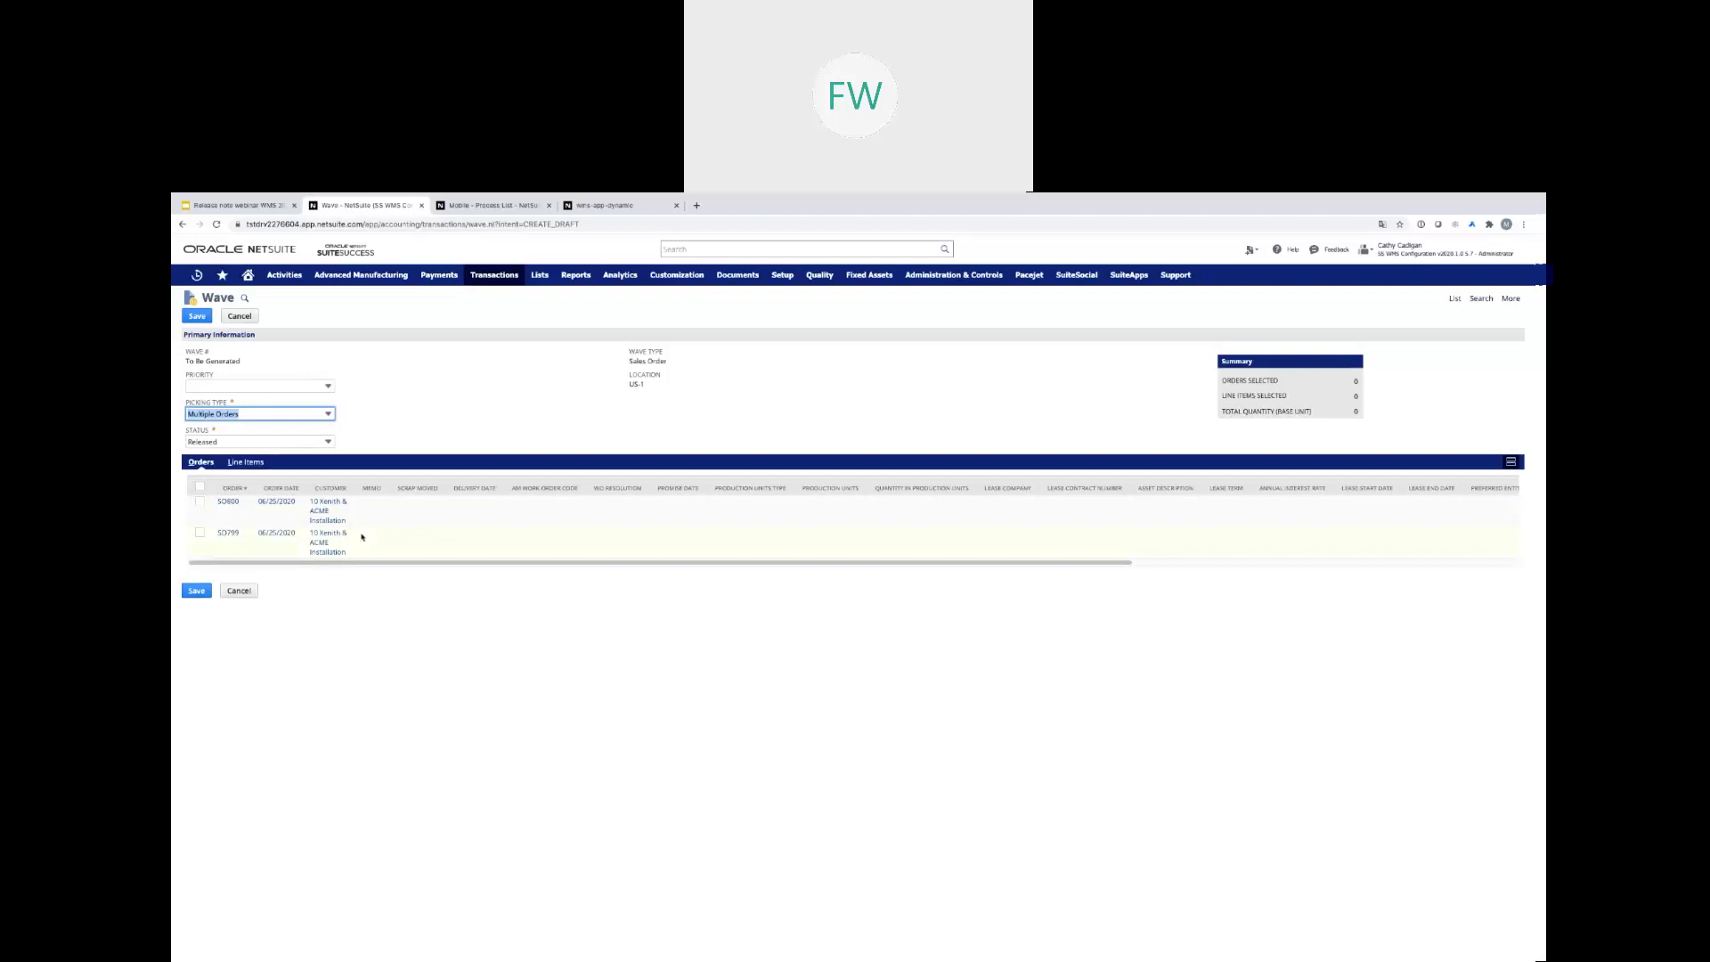
left_click(199, 486)
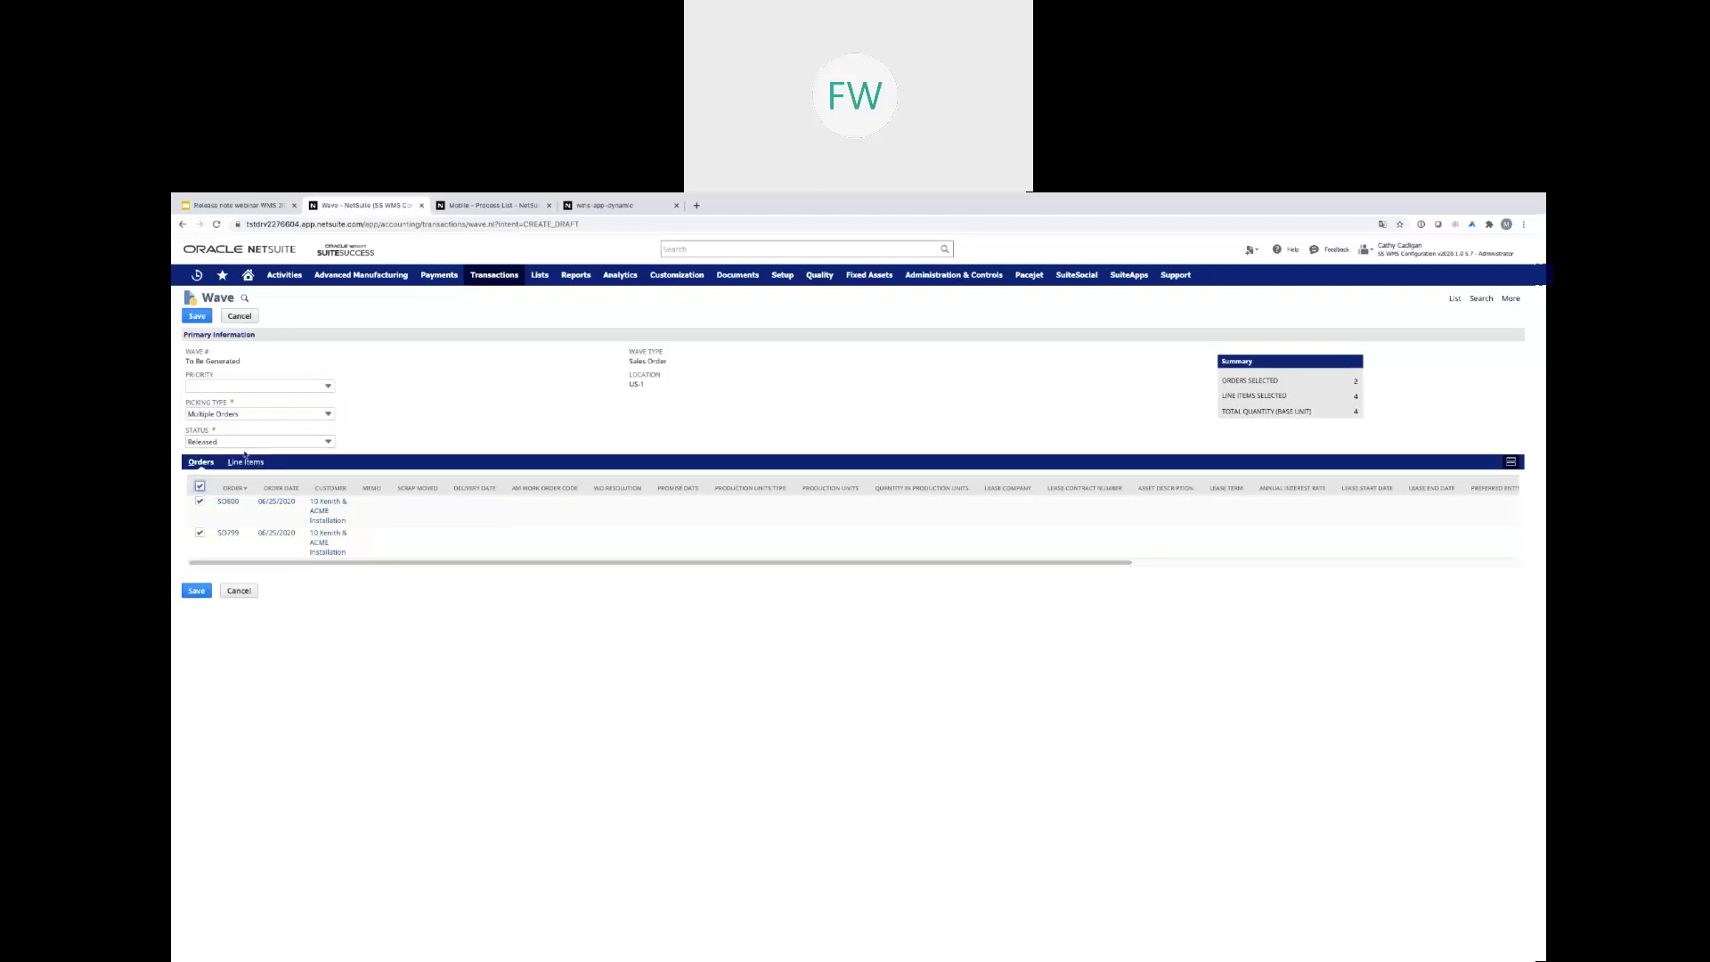
left_click(189, 593)
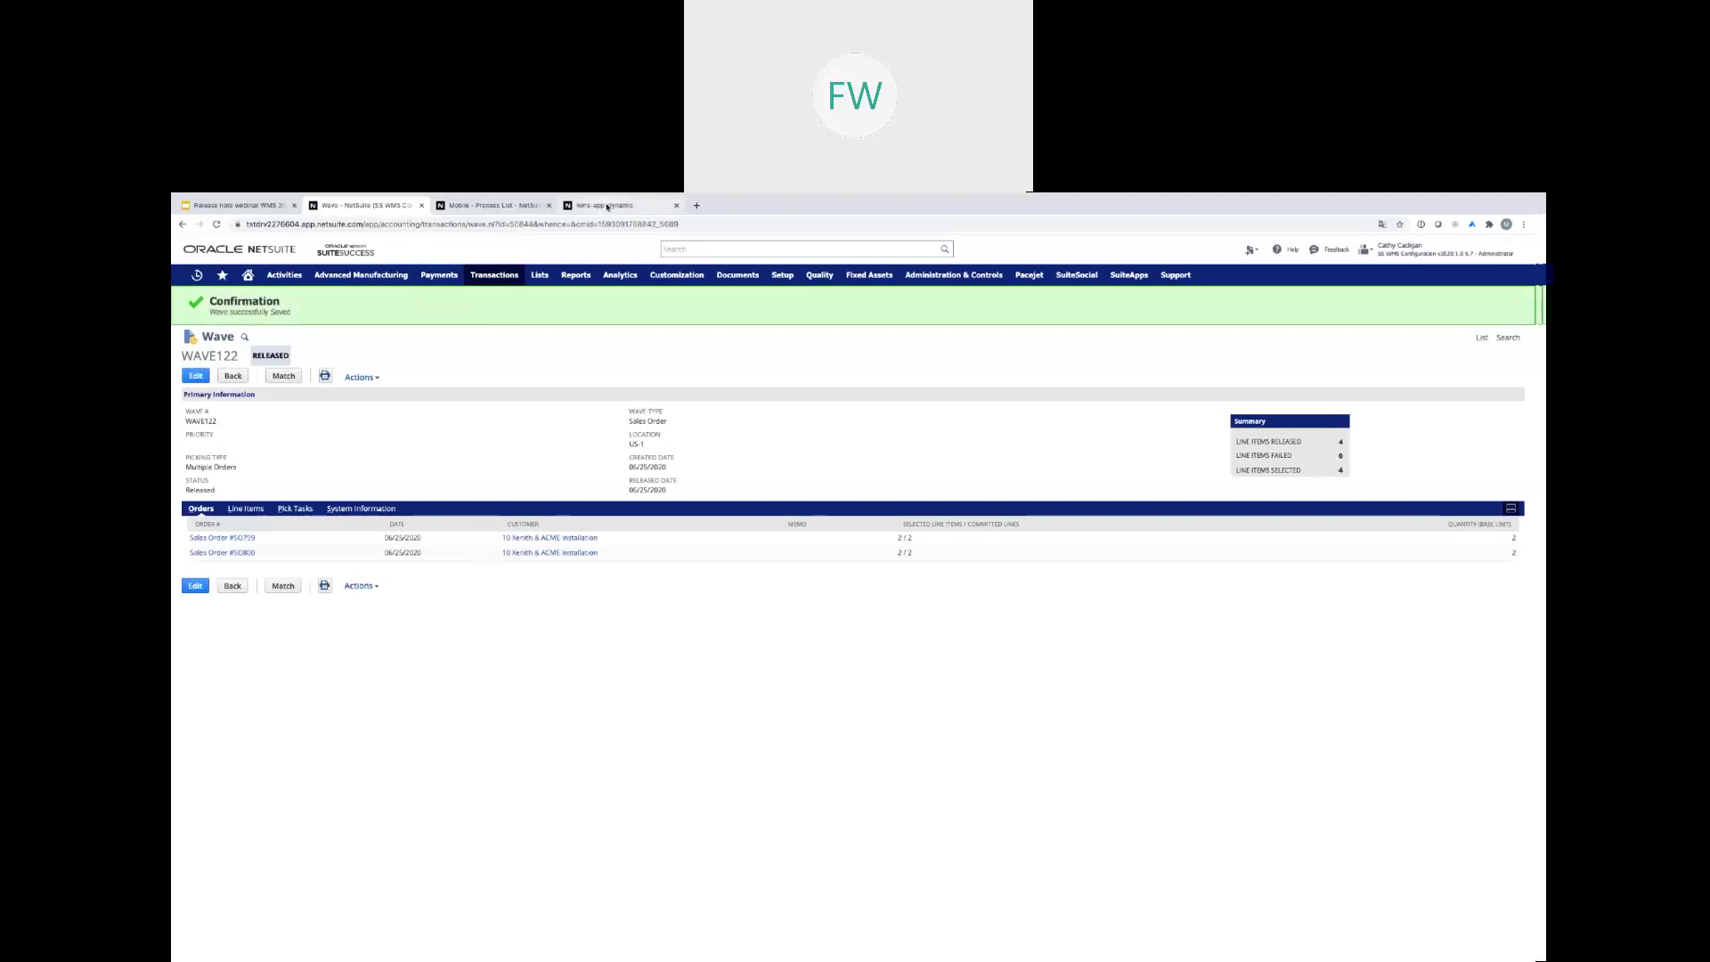
Switch to the WMS mobile app, return to the main menu, and open WAVE122 for multi-order picking
left_click(607, 207)
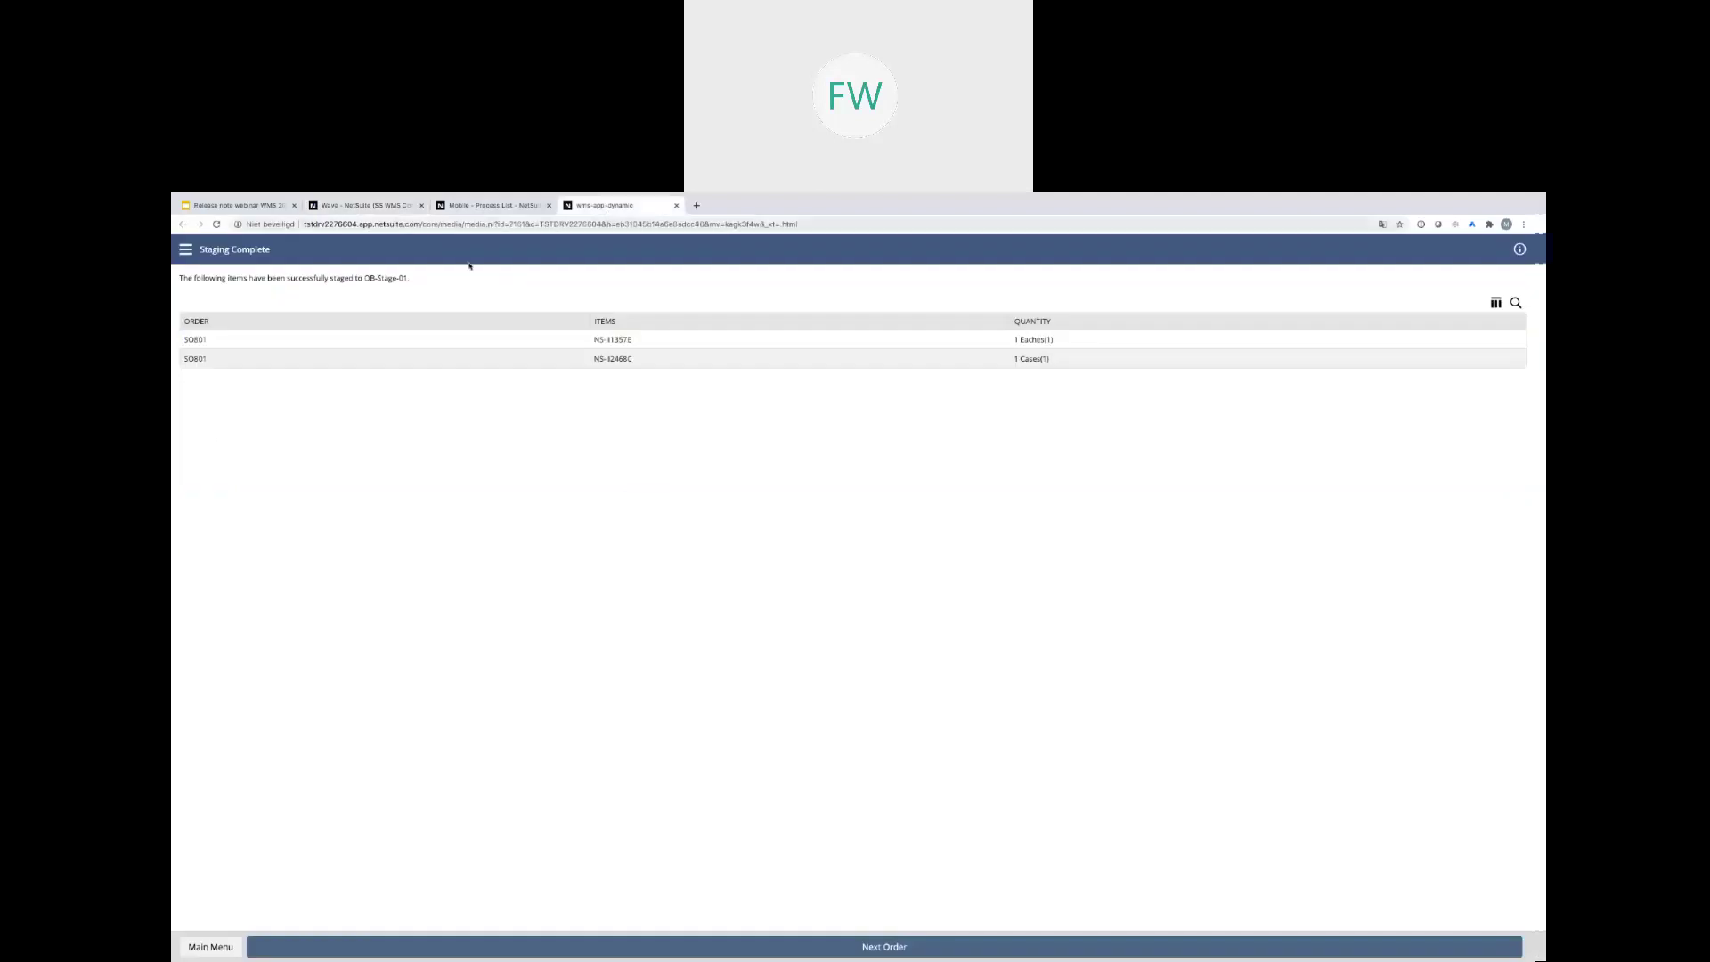
left_click(186, 251)
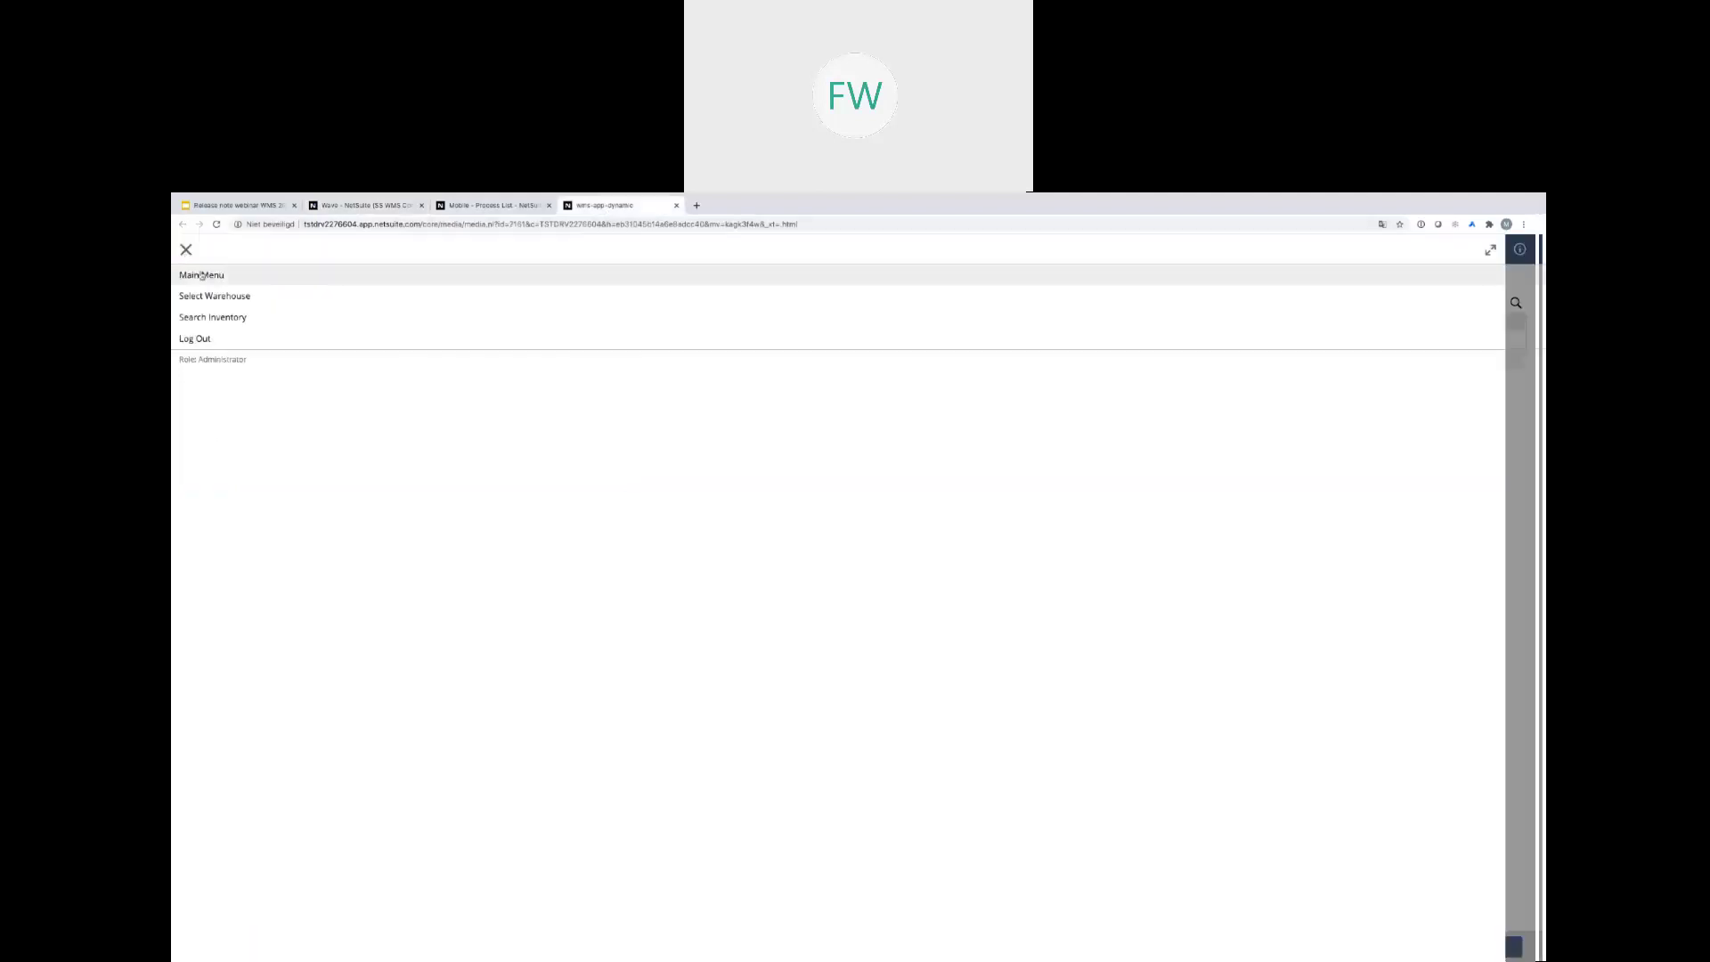
left_click(203, 276)
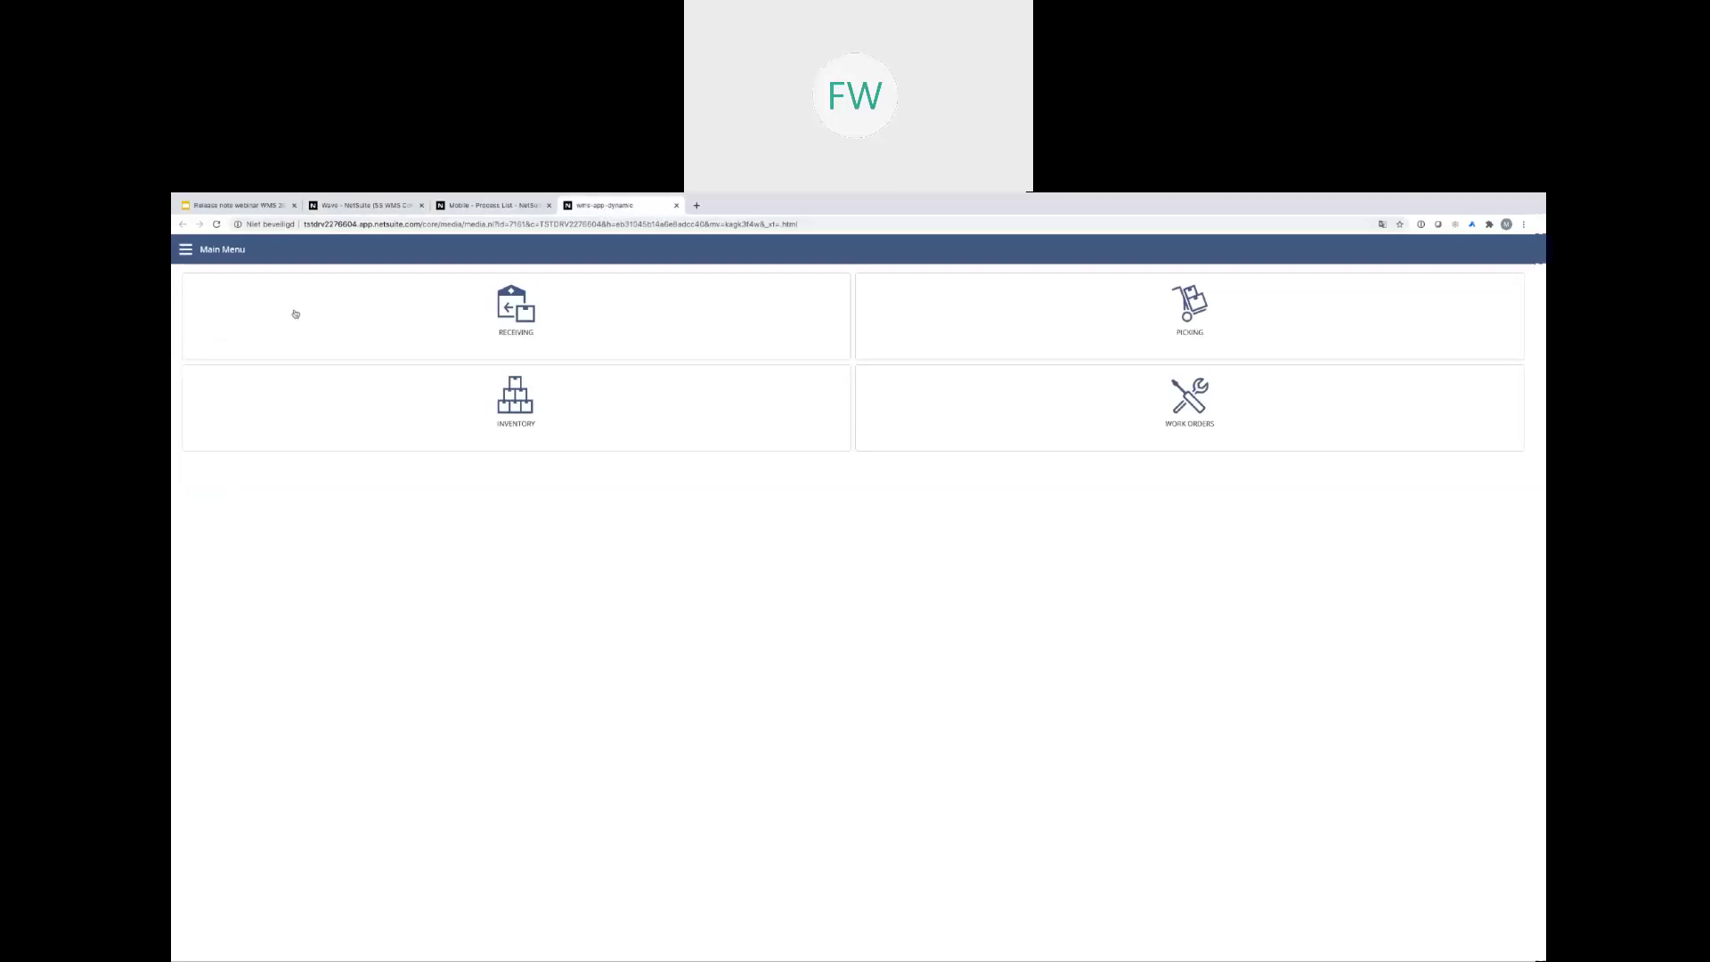
left_click(1184, 308)
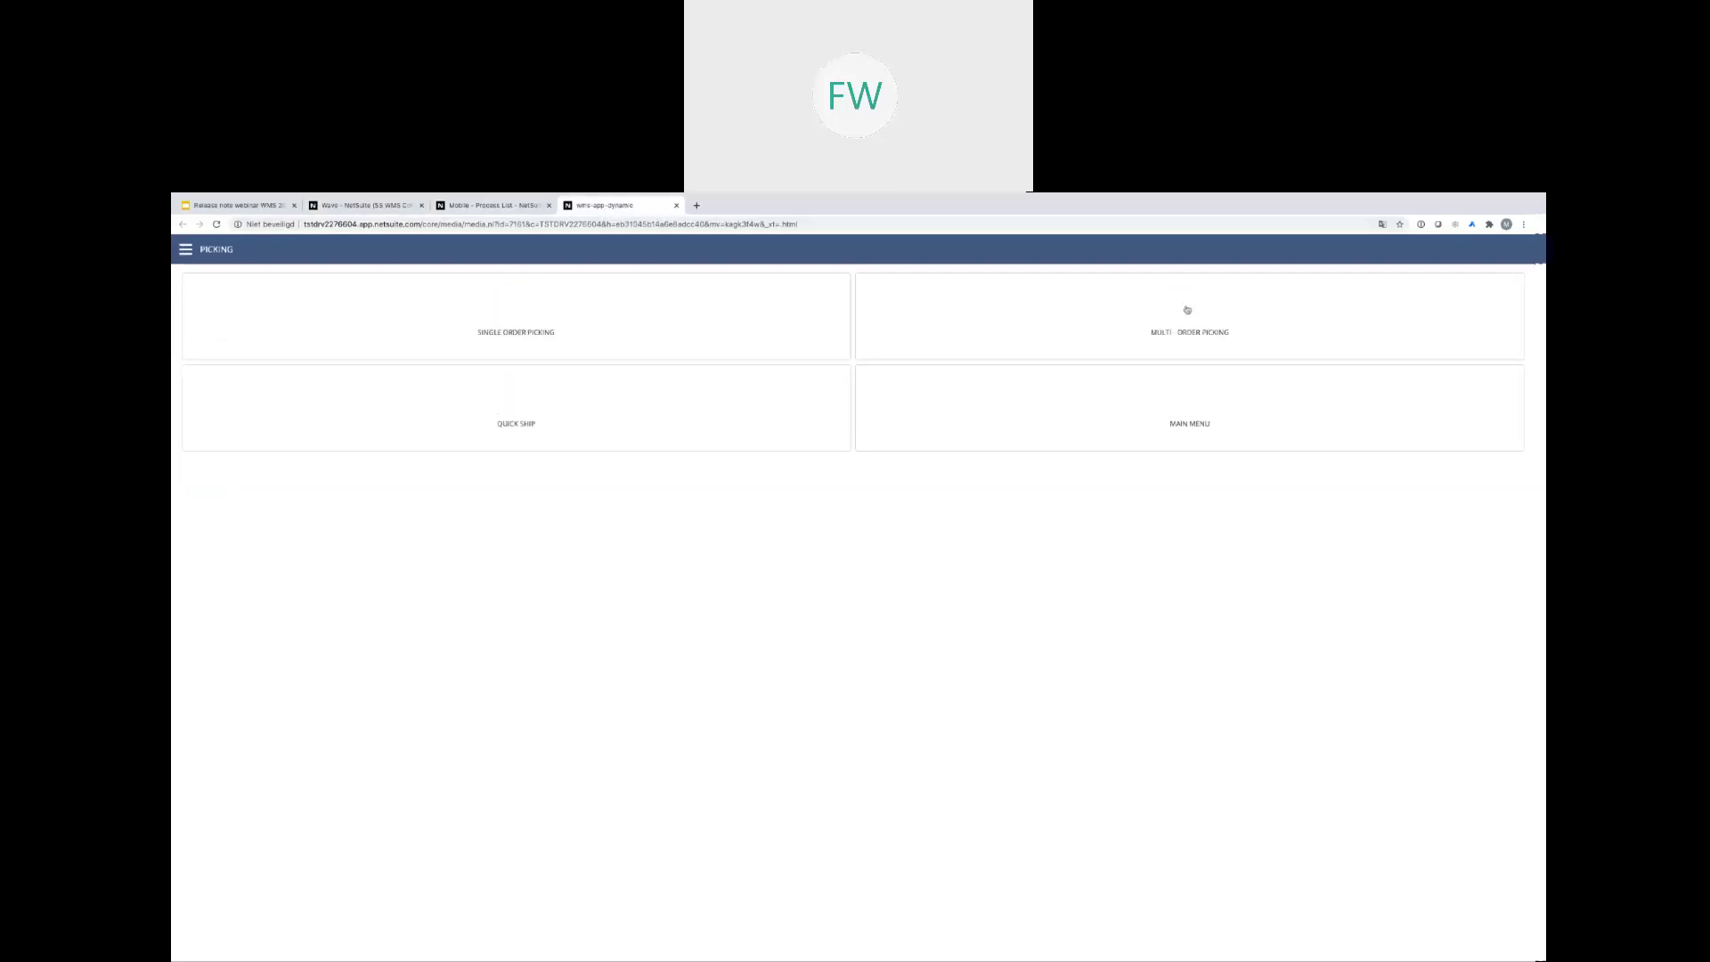
left_click(1181, 329)
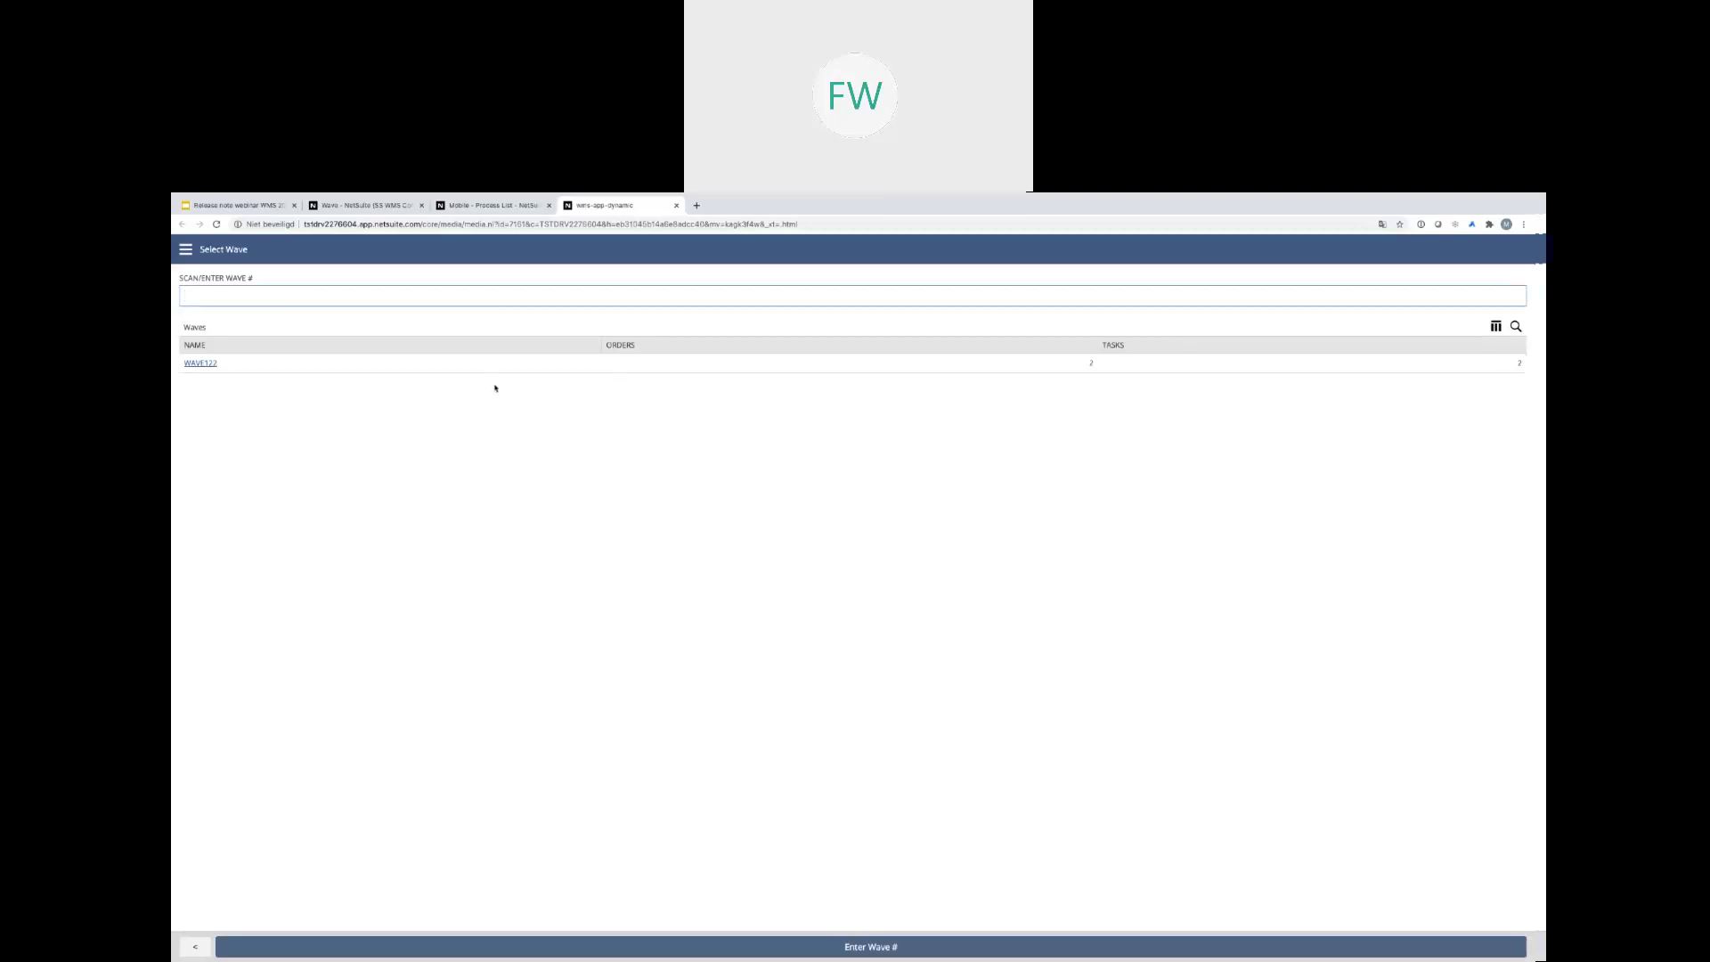
left_click(205, 364)
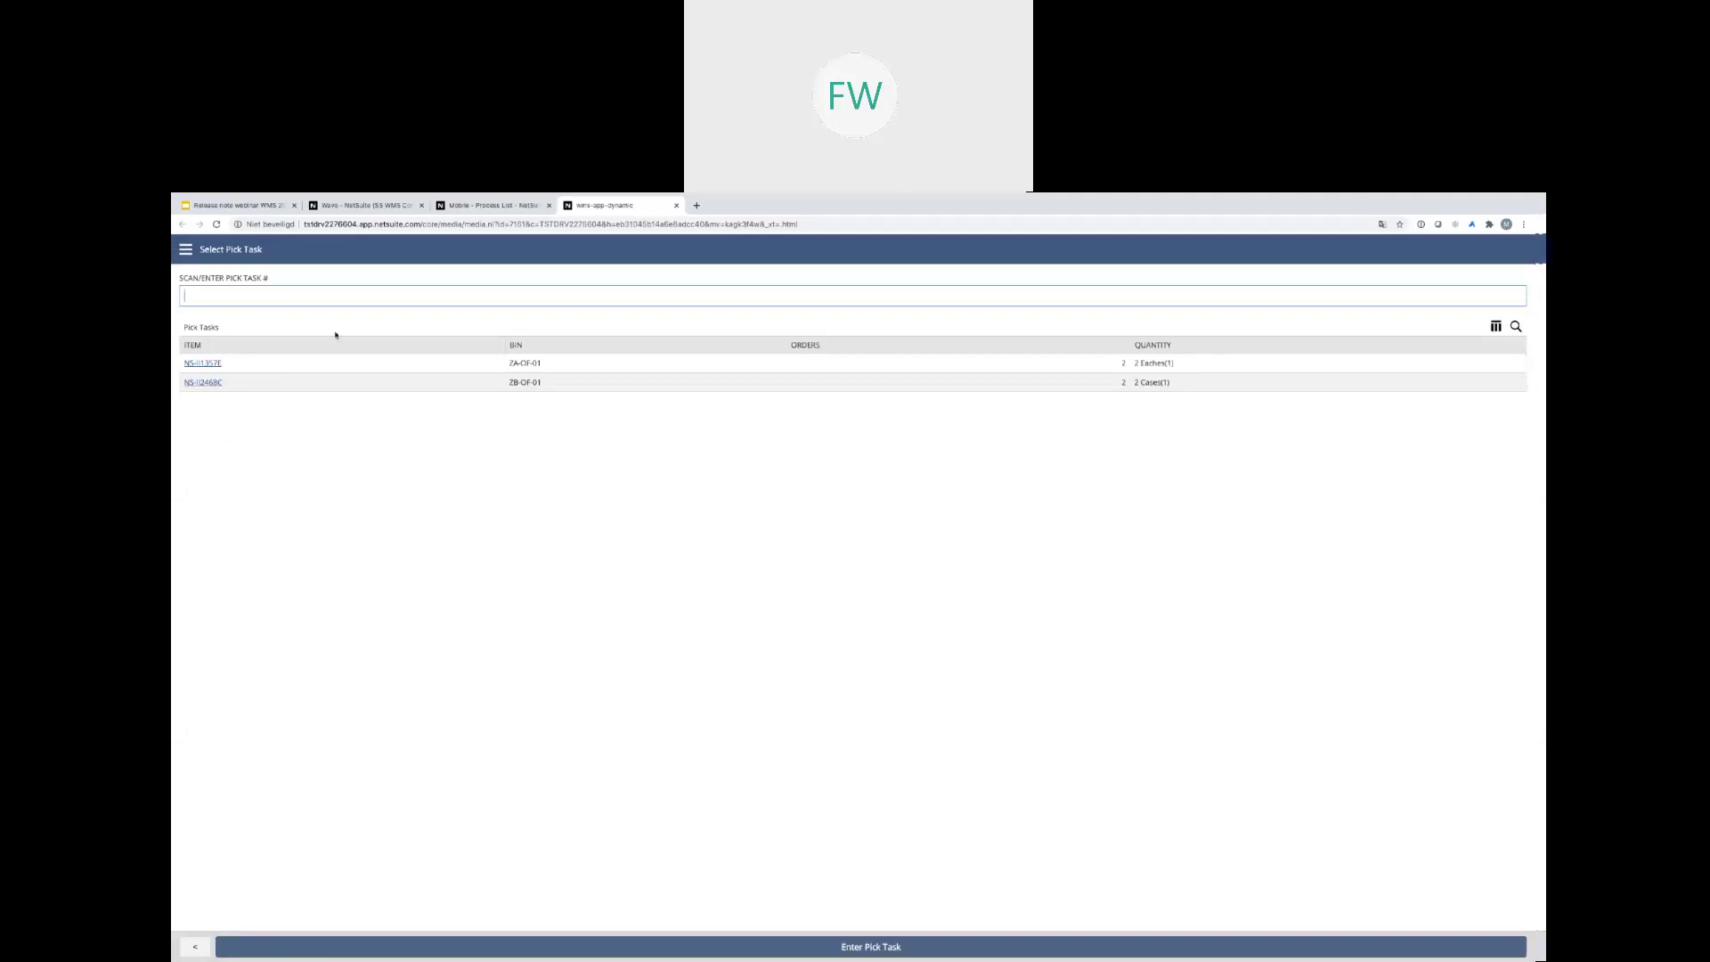
Pick item NS-II1357E from recommended bin ZA-OF-01, 1 each per order, and continue to the remaining pick tasks
left_click(209, 364)
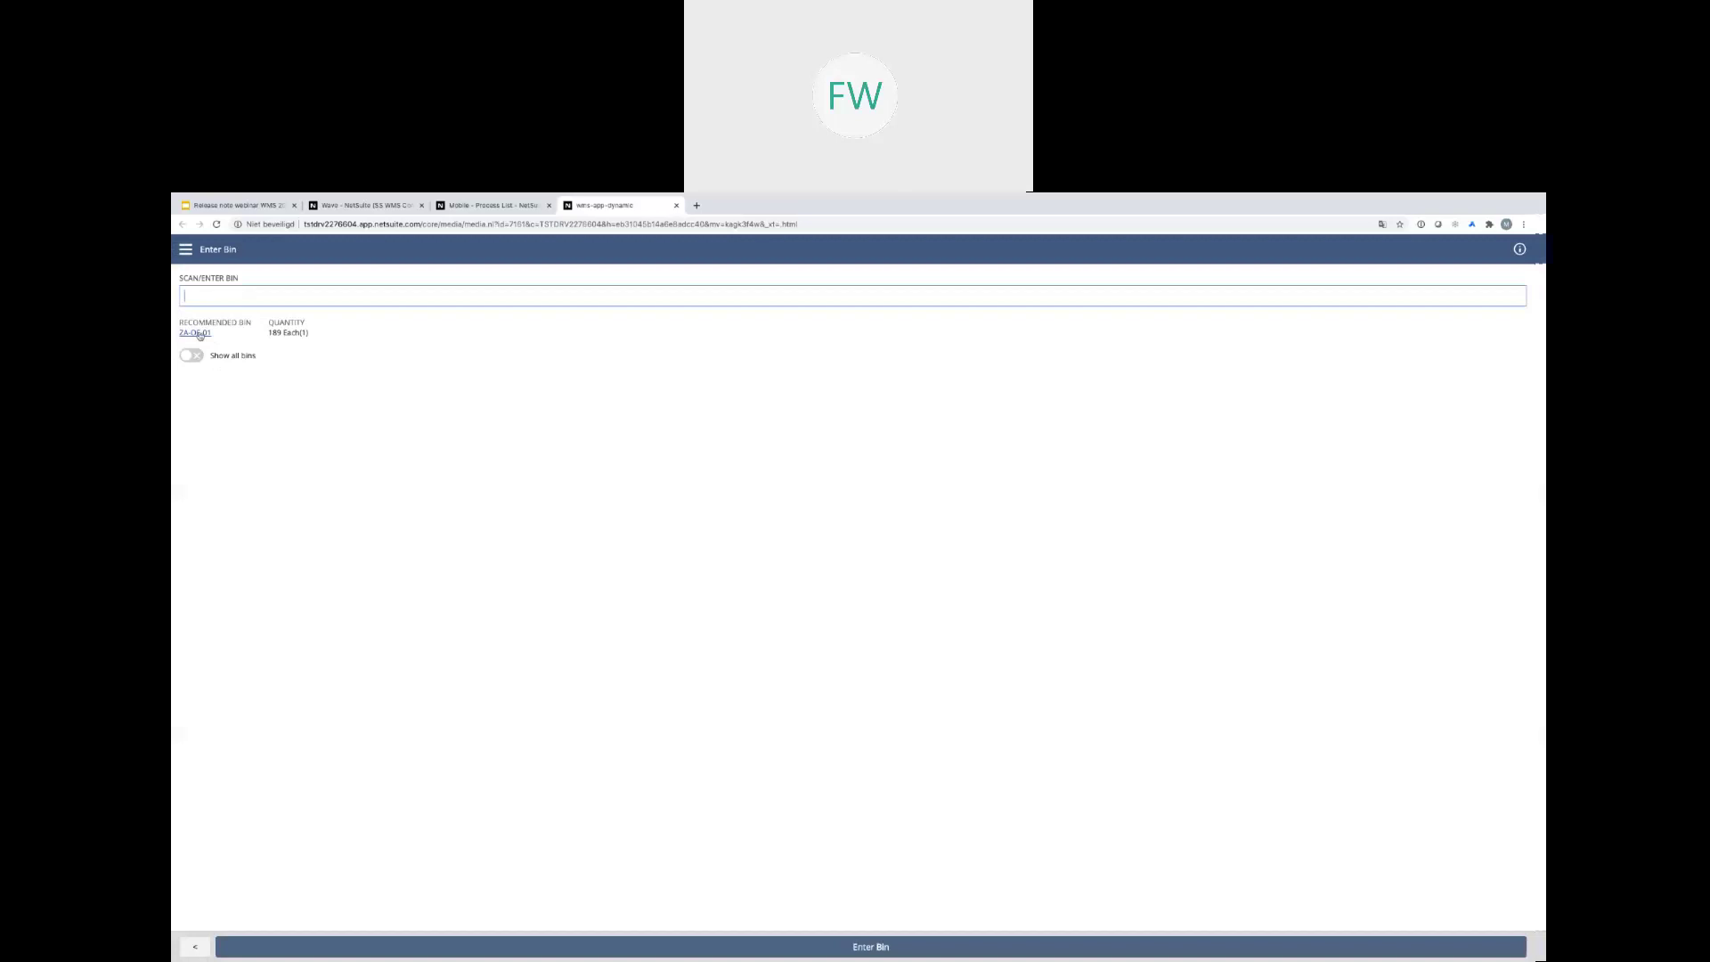
left_click(198, 333)
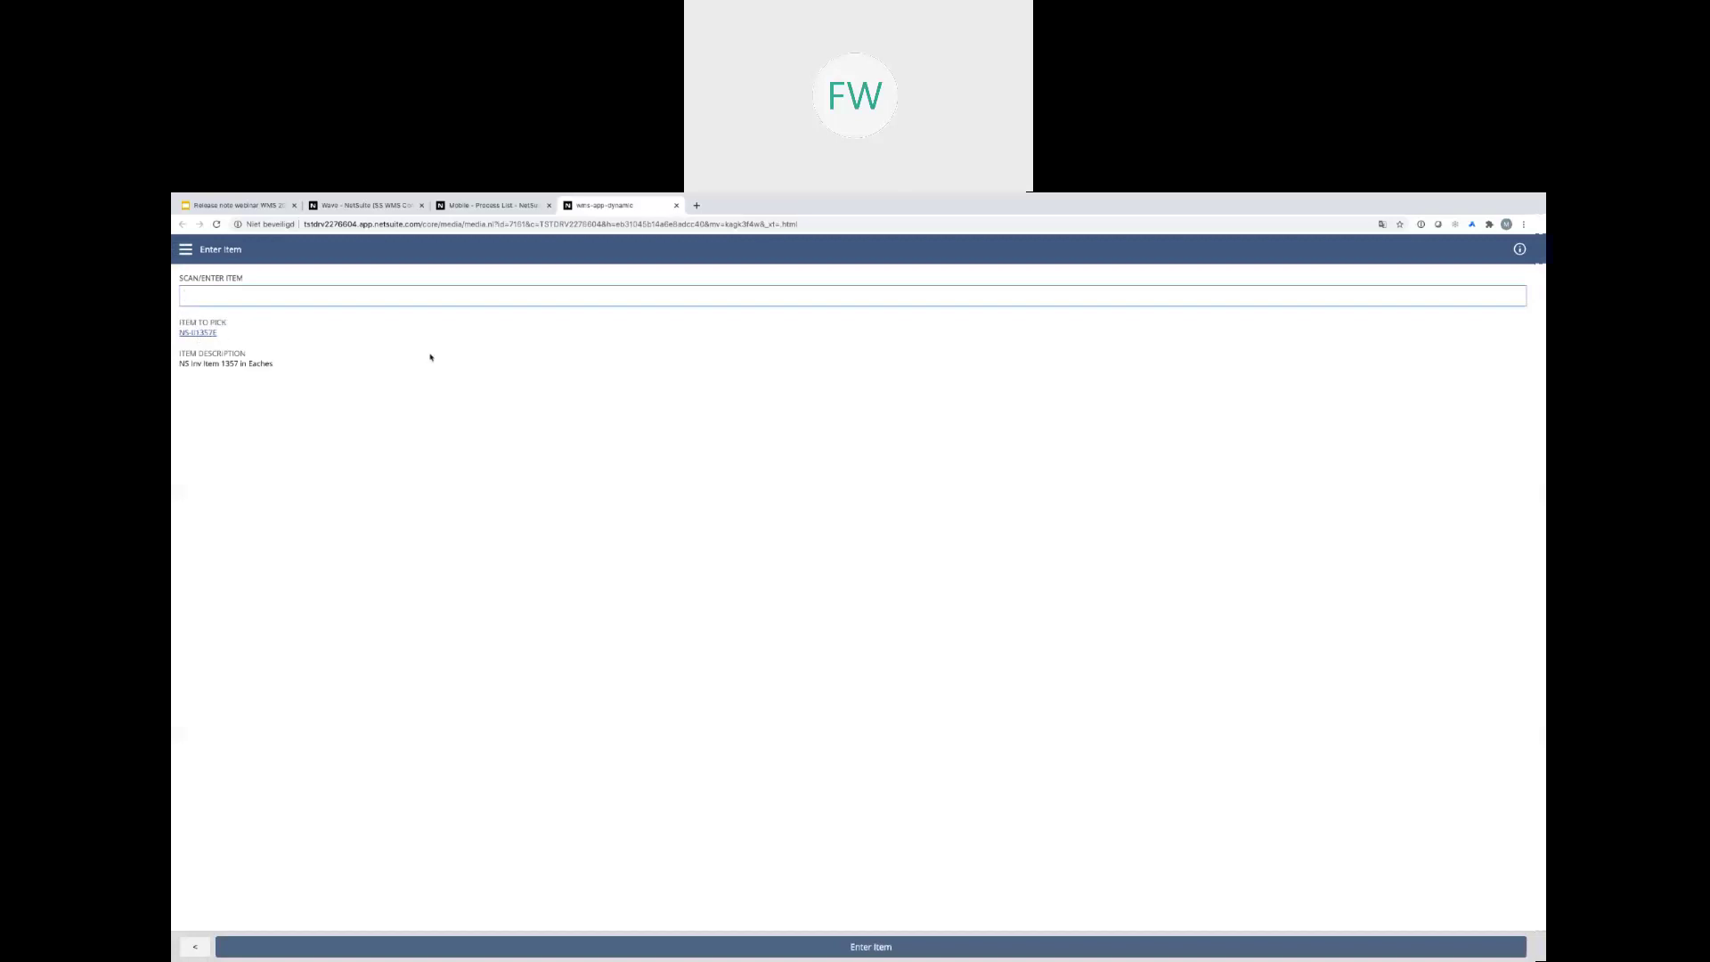
left_click(205, 334)
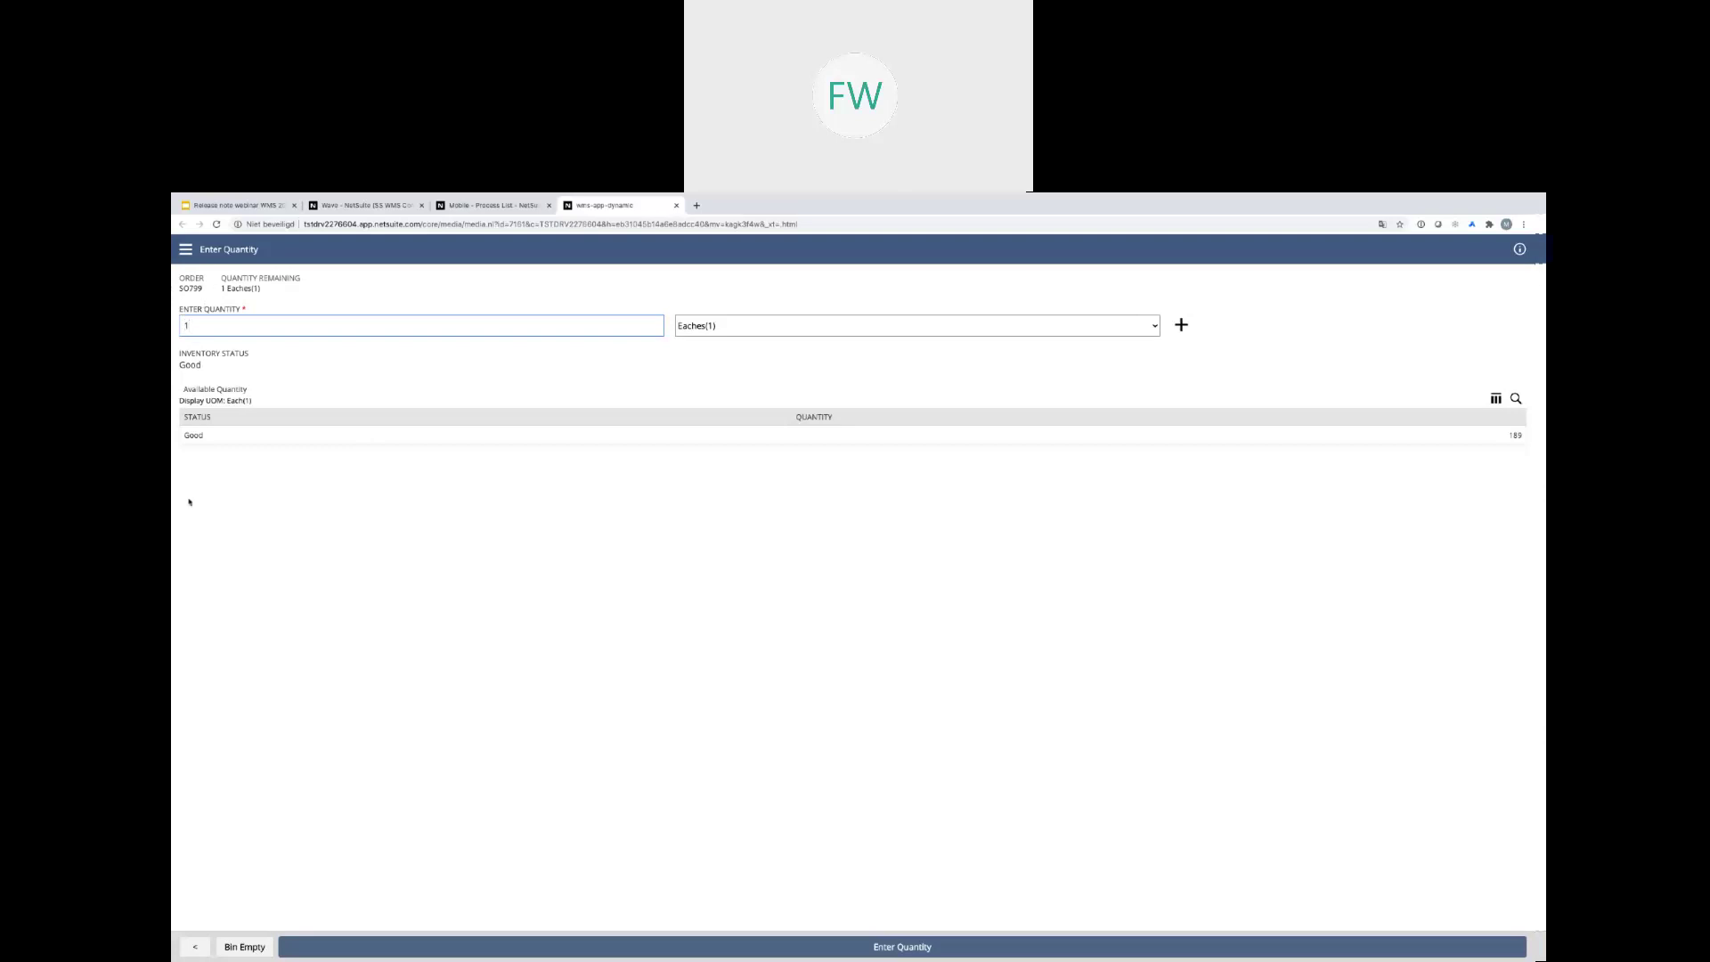
left_click(902, 949)
left_click(774, 949)
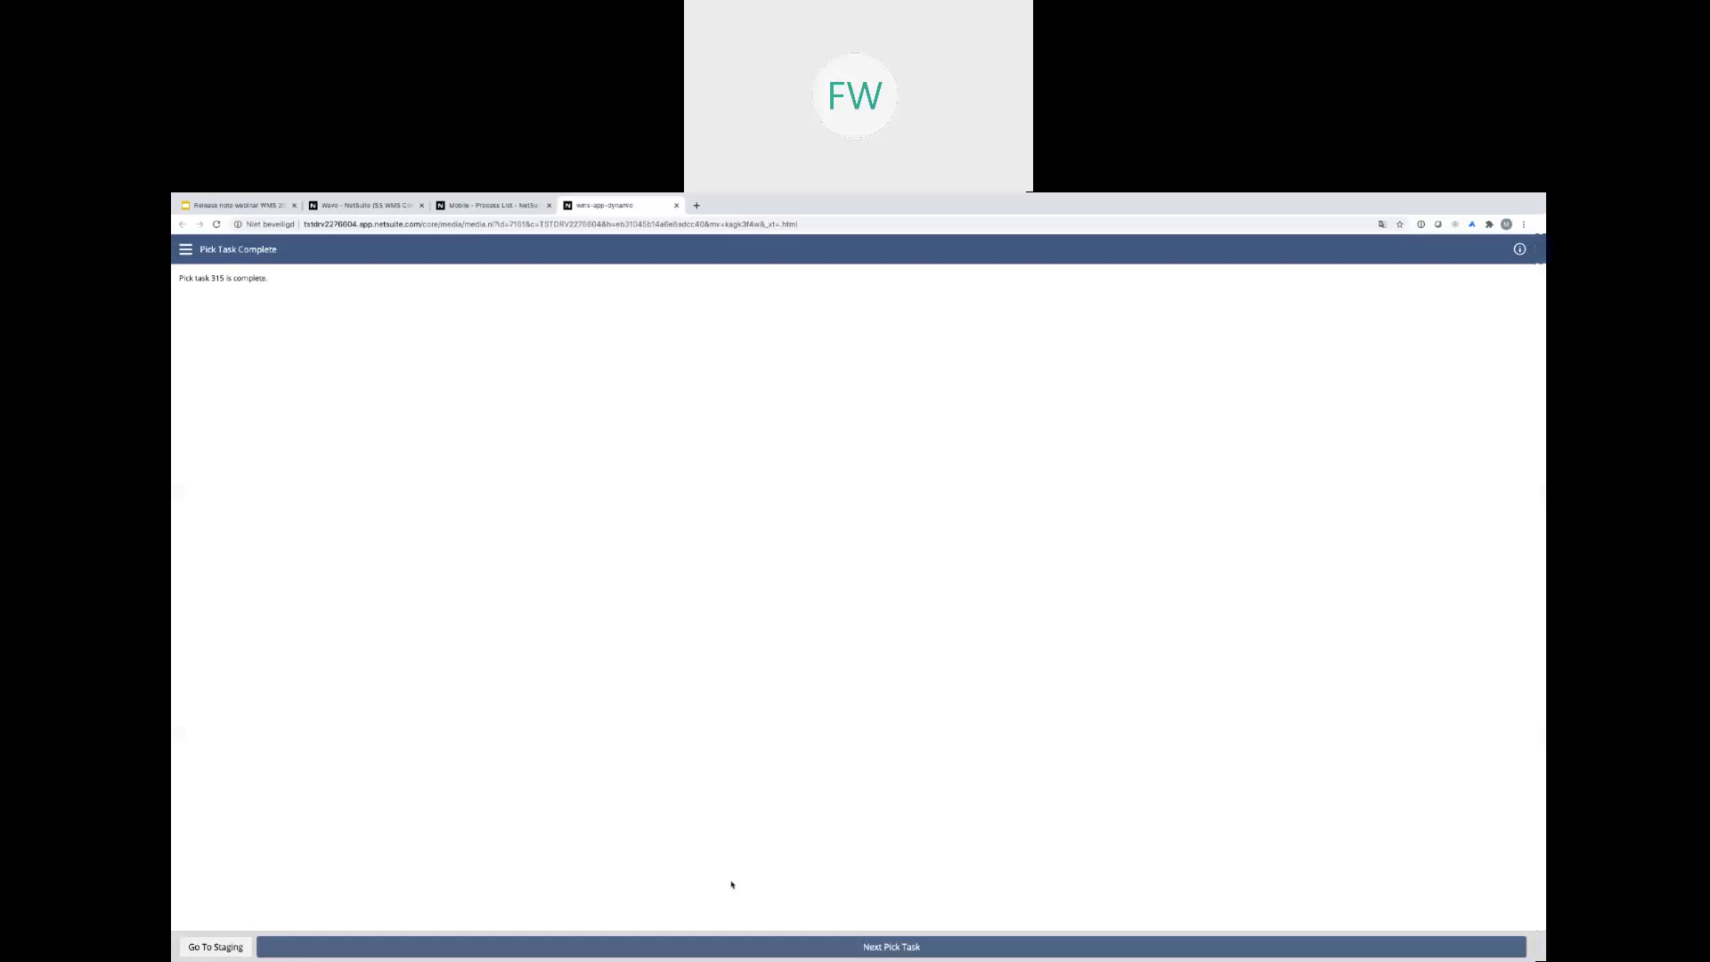
left_click(823, 947)
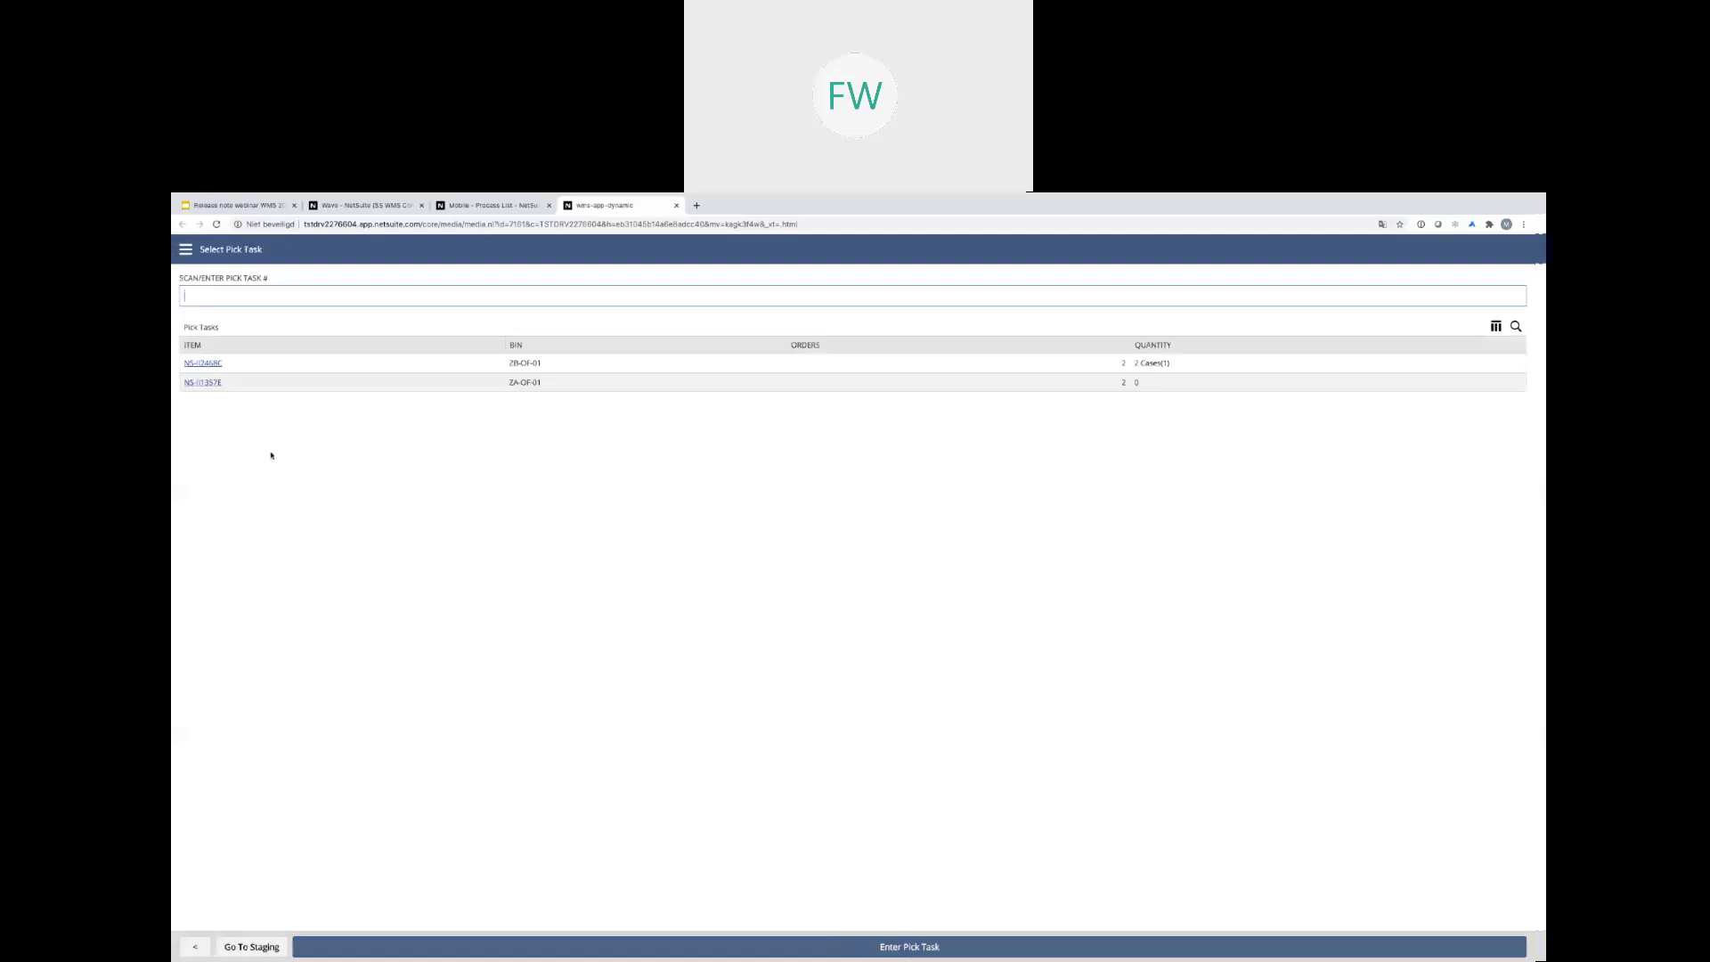
Pick item NS-II2468C from recommended bin ZB-OF-01, entering 1 case for each order
left_click(205, 363)
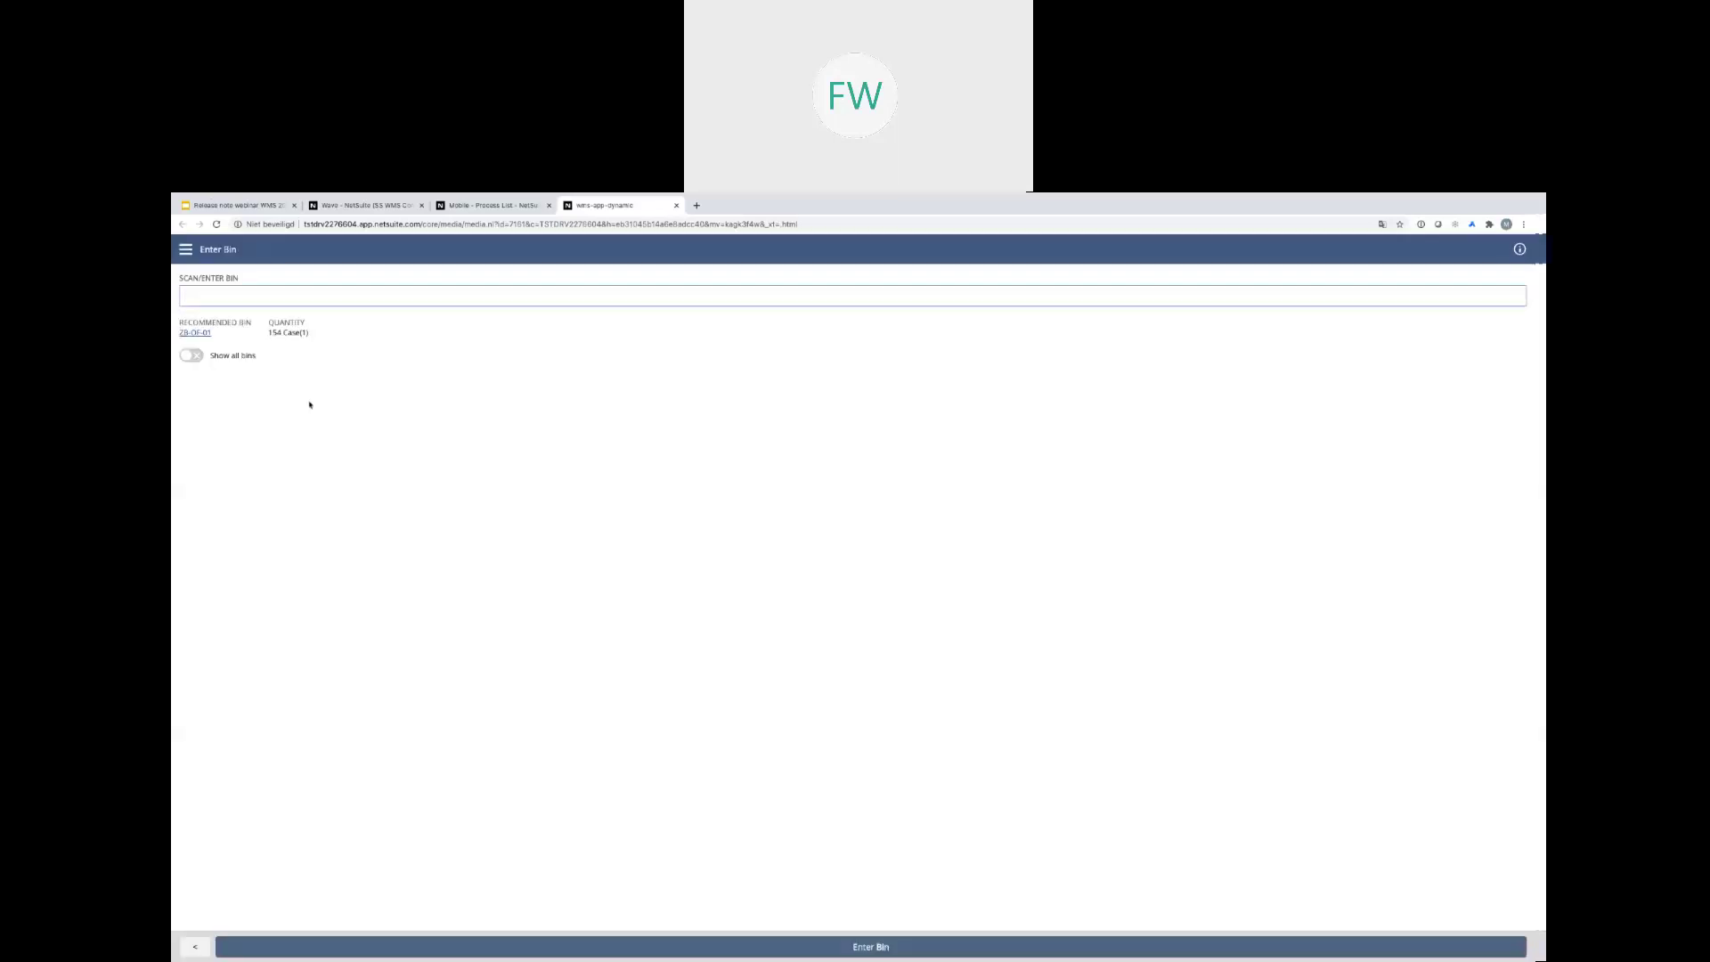
left_click(198, 332)
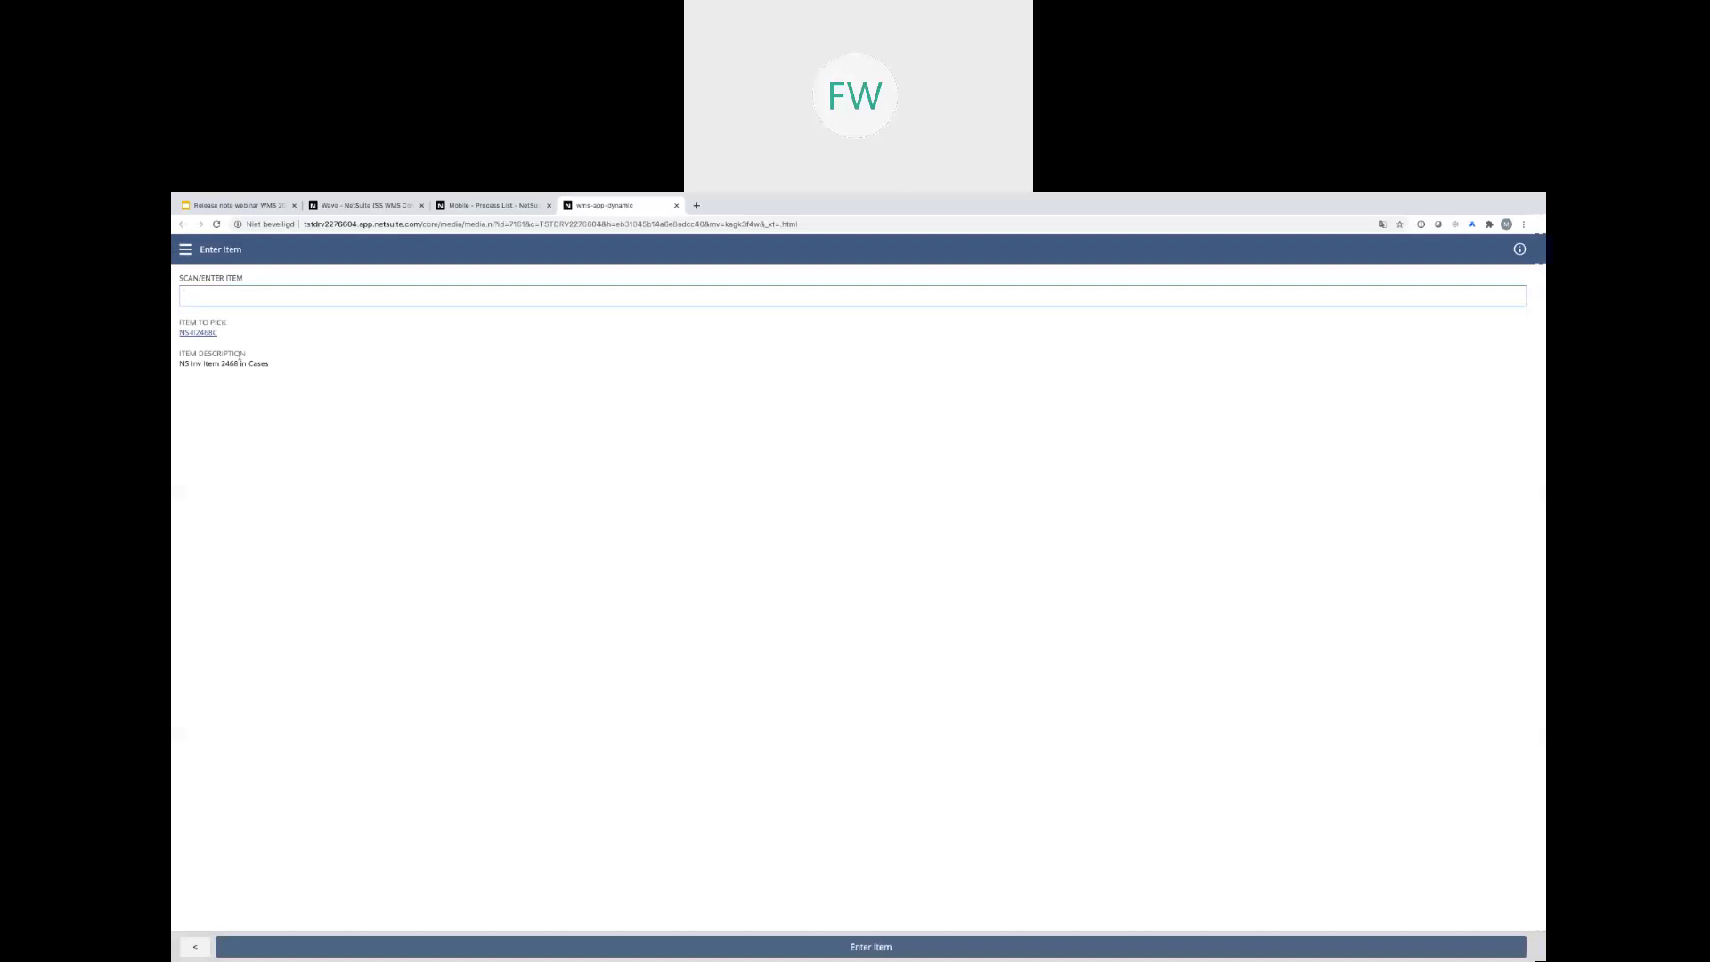
left_click(199, 334)
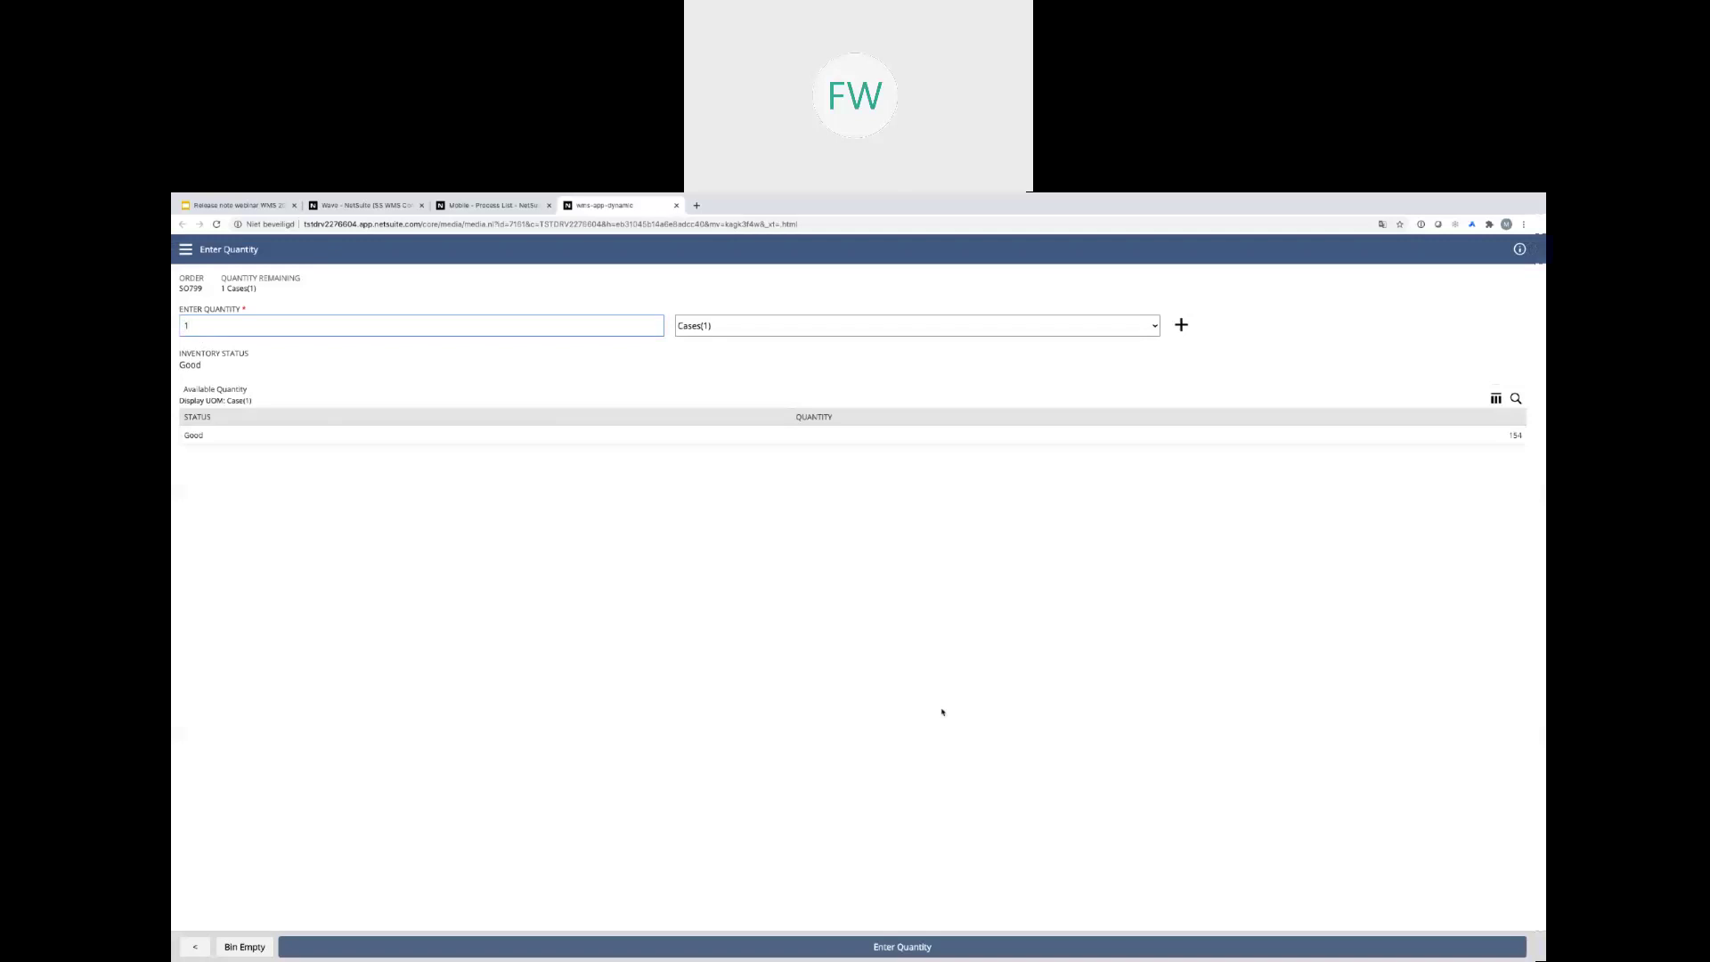
type("1")
left_click(918, 948)
type("1")
key("Return")
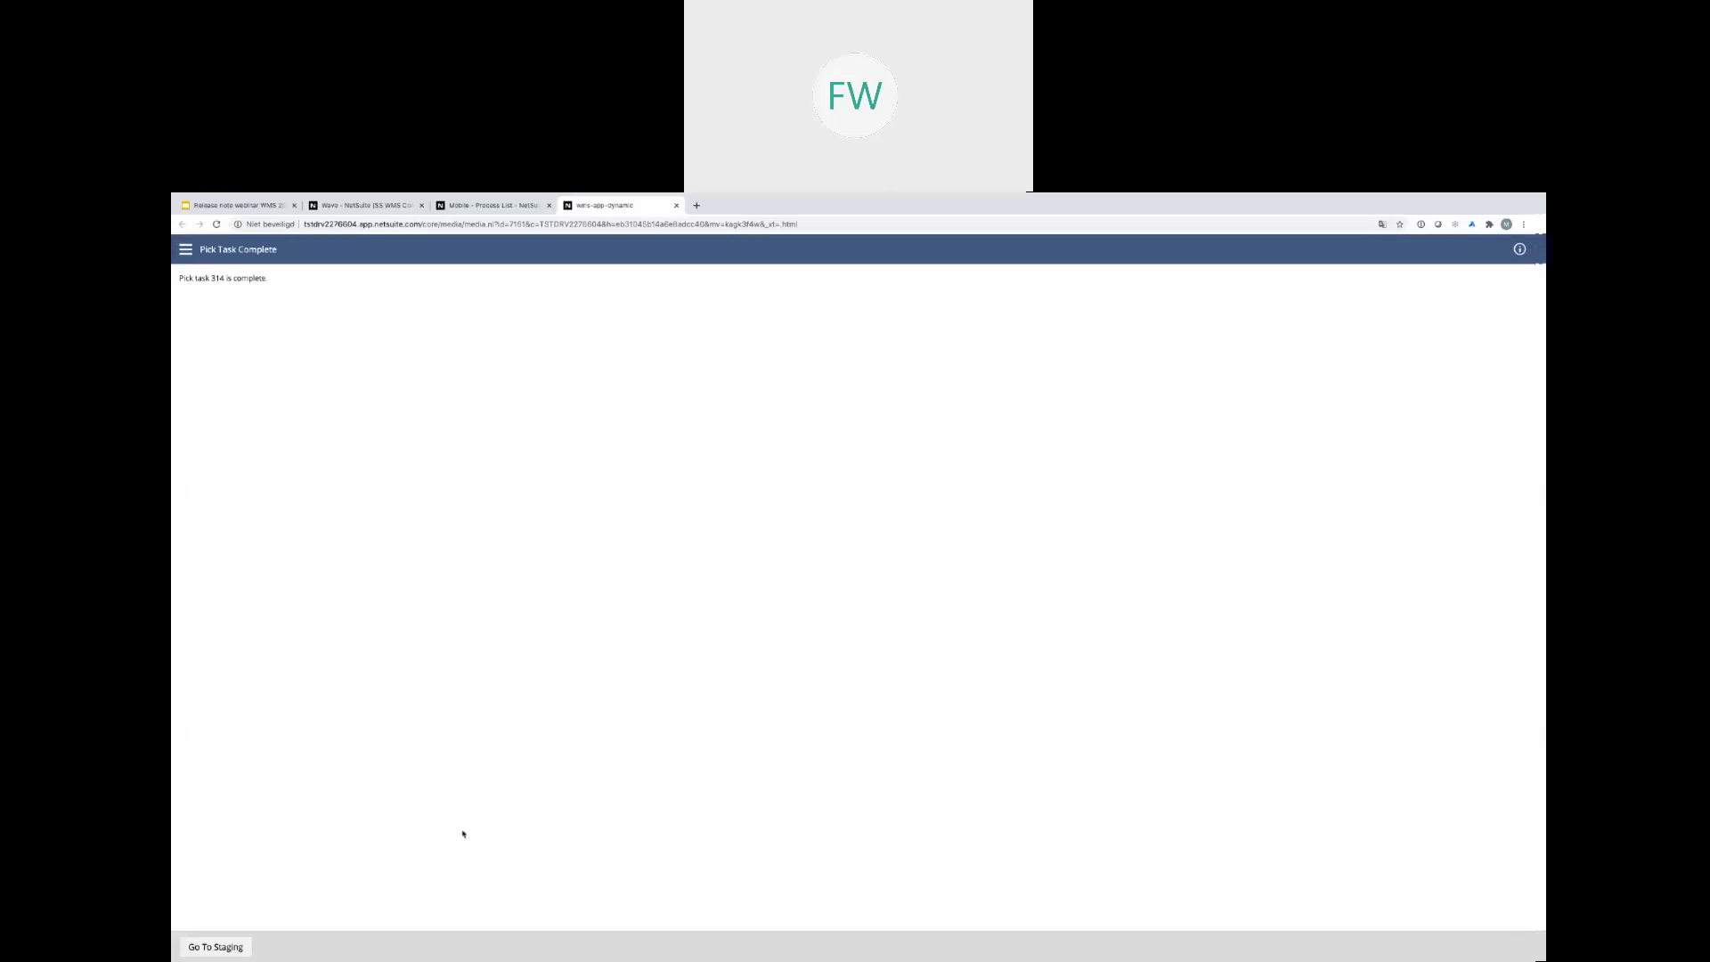
Go to staging, show all staging bins, and stage the wave's picked orders to OB-Stage-01
left_click(235, 944)
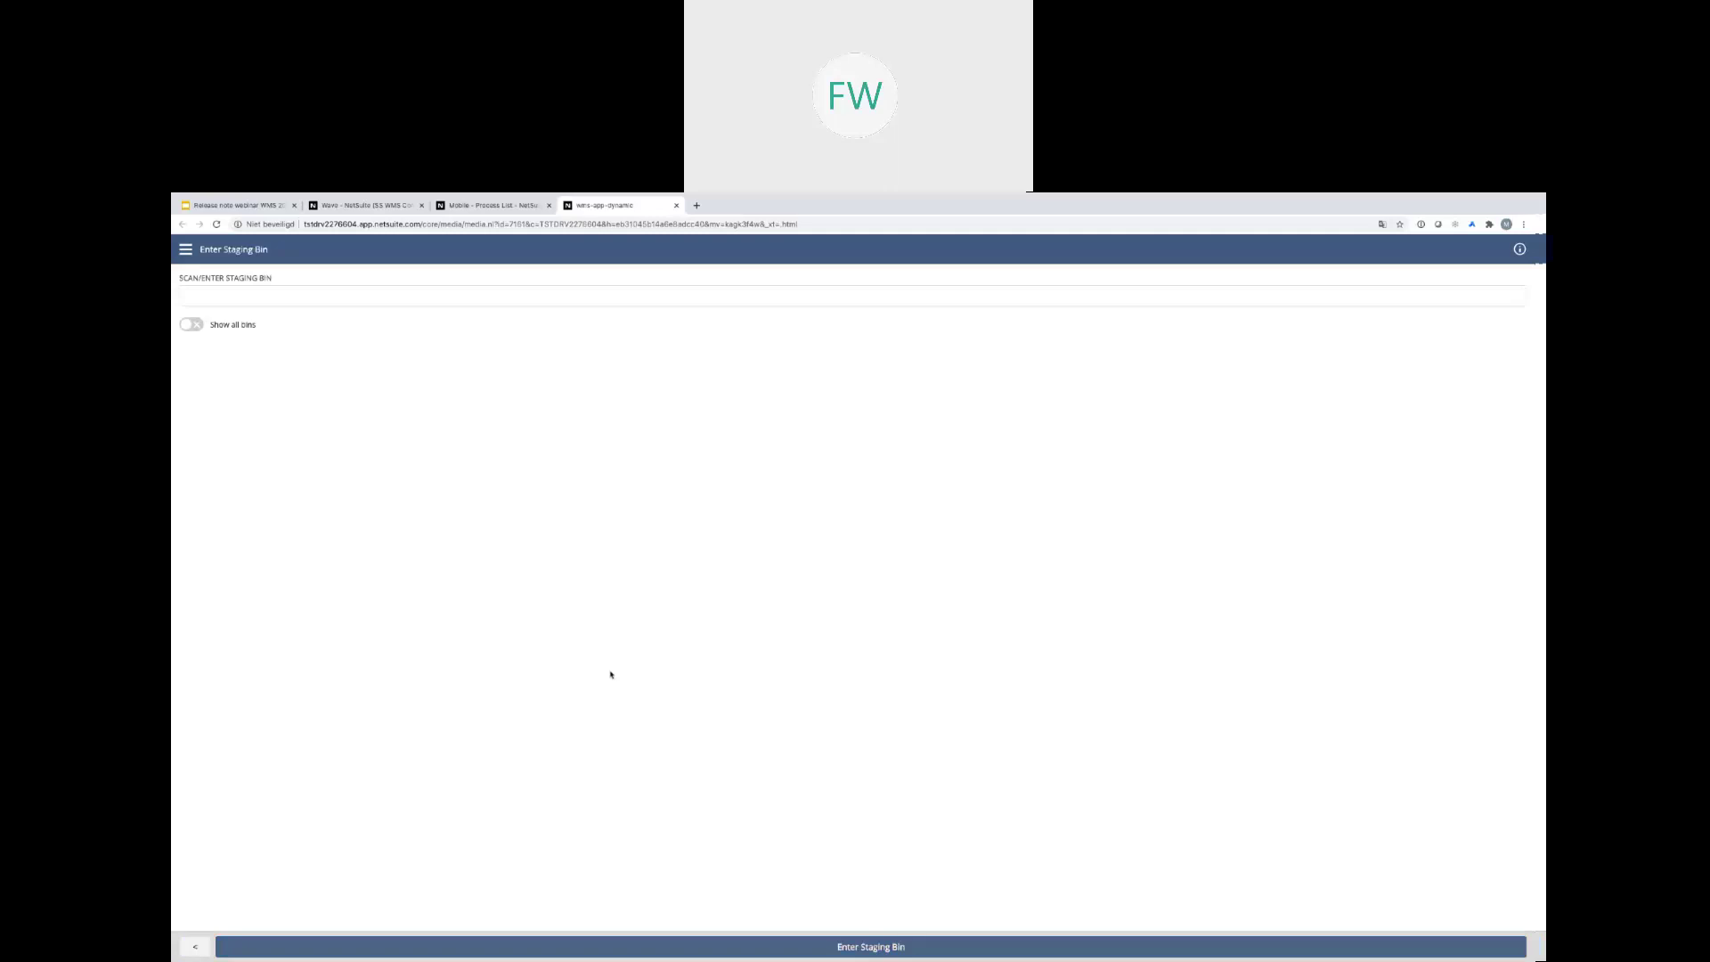
left_click(200, 325)
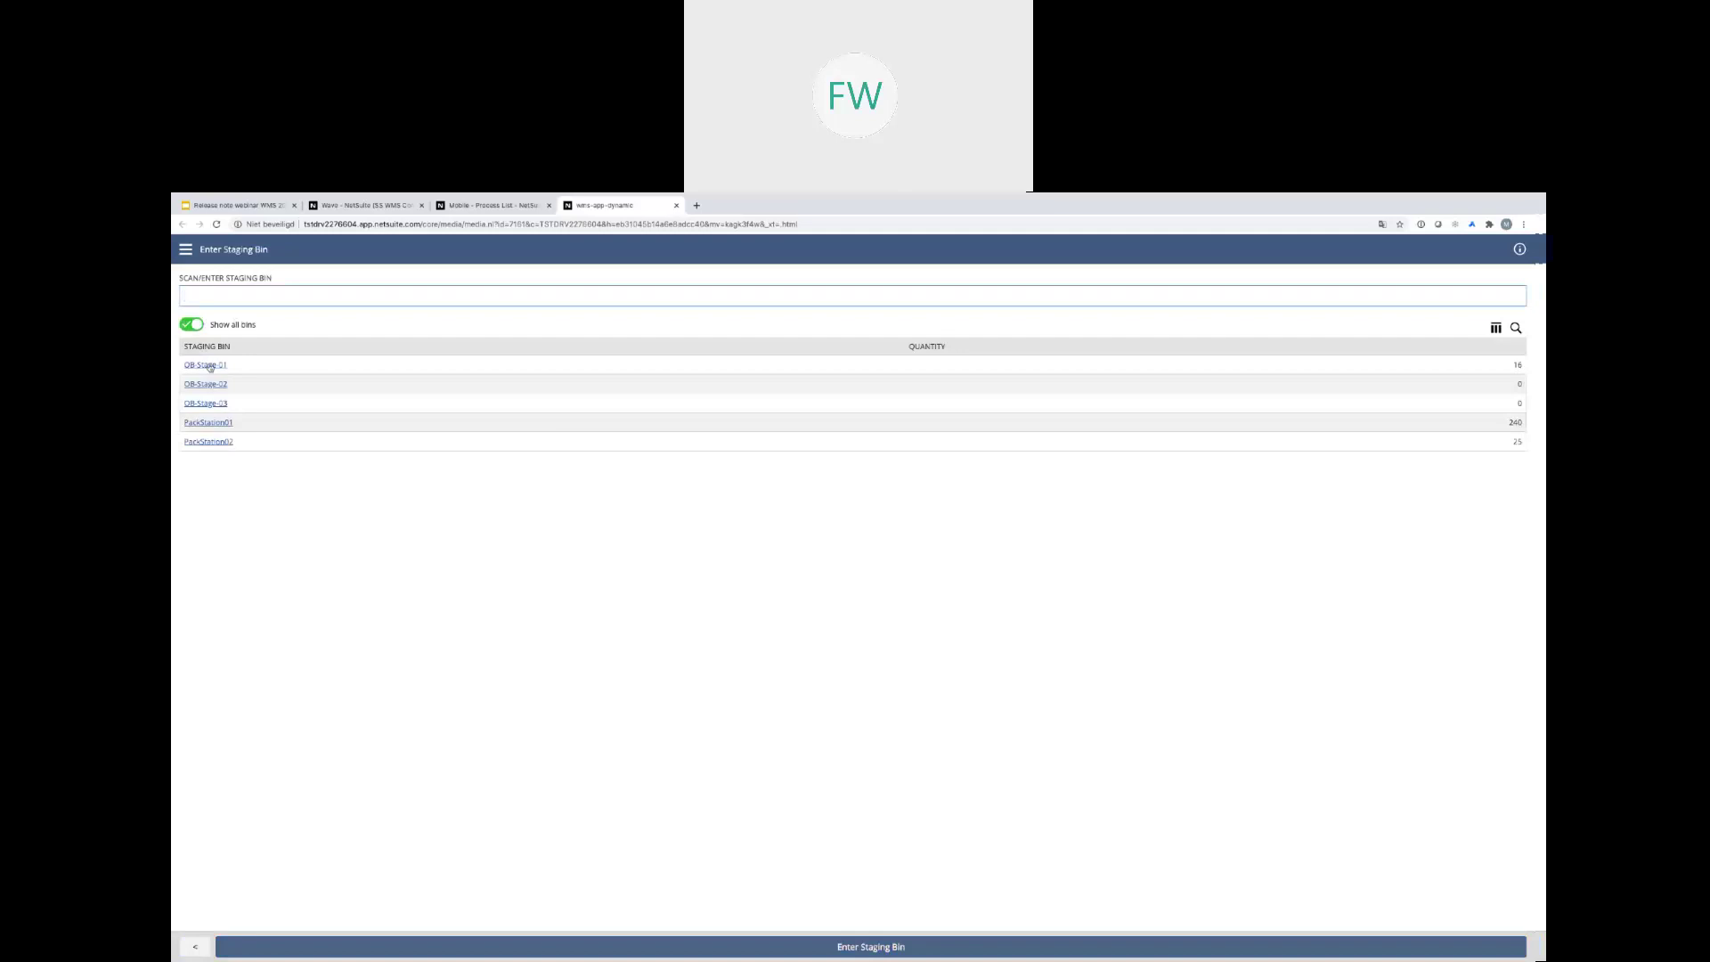
left_click(211, 366)
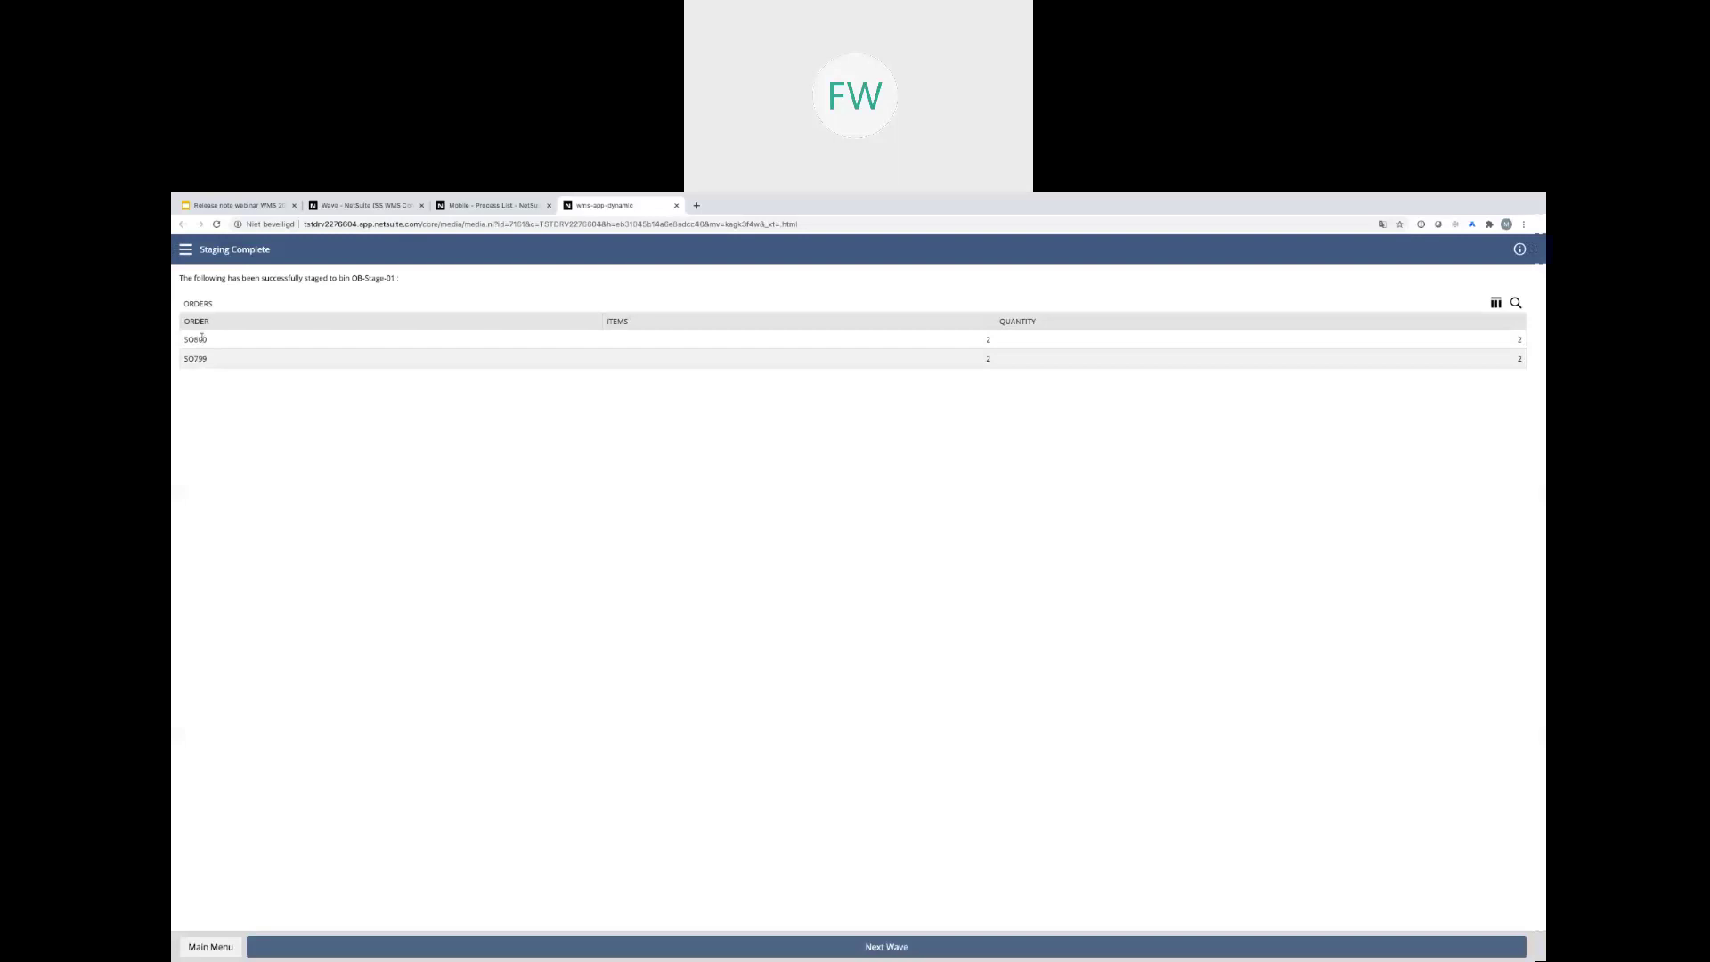
Switch back to the NetSuite wave record, open its second sales order in a new tab, and check the related records
left_click(367, 209)
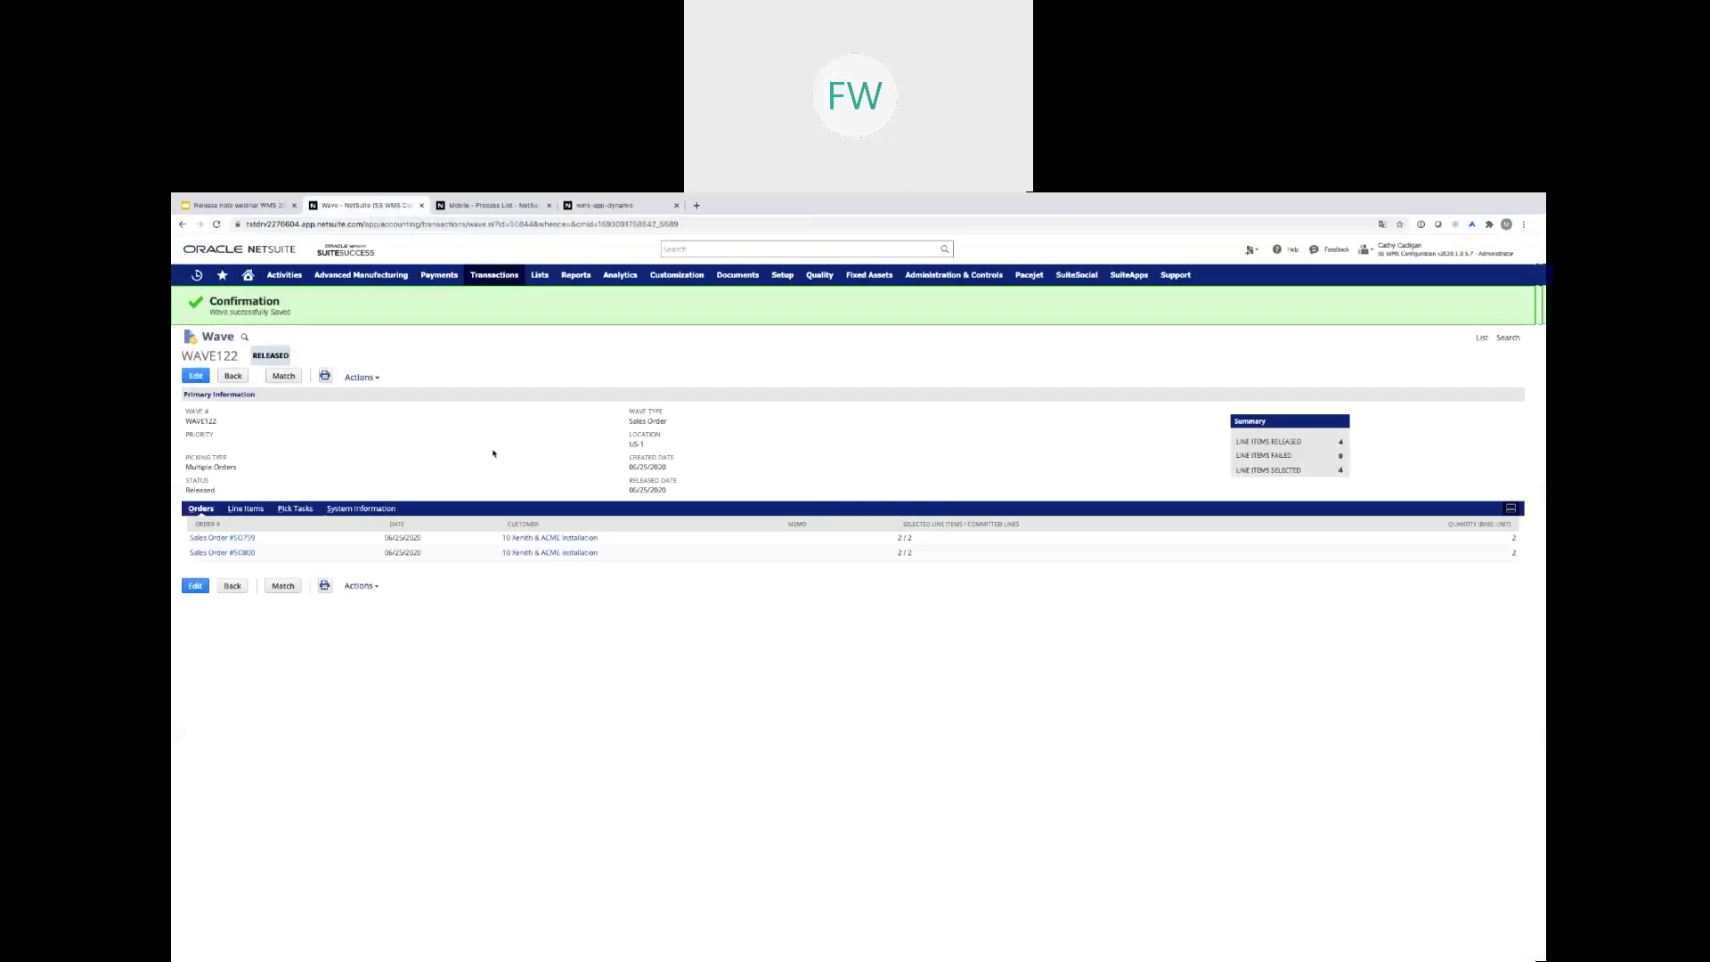
right_click(257, 554)
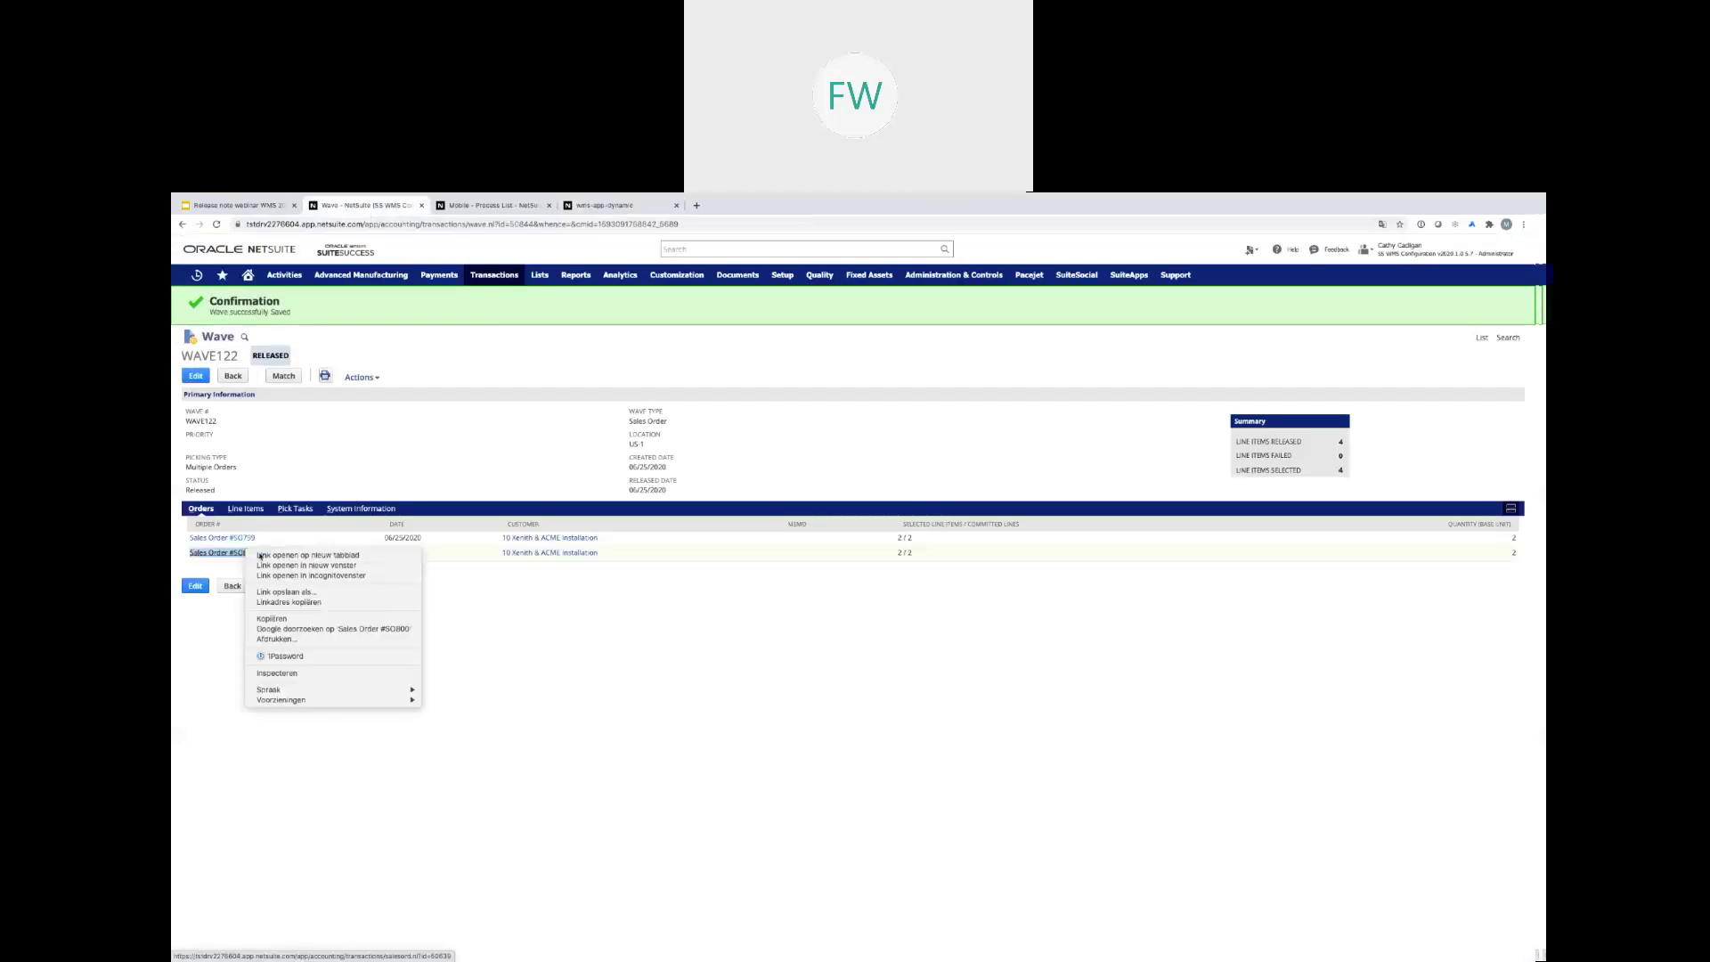
left_click(339, 555)
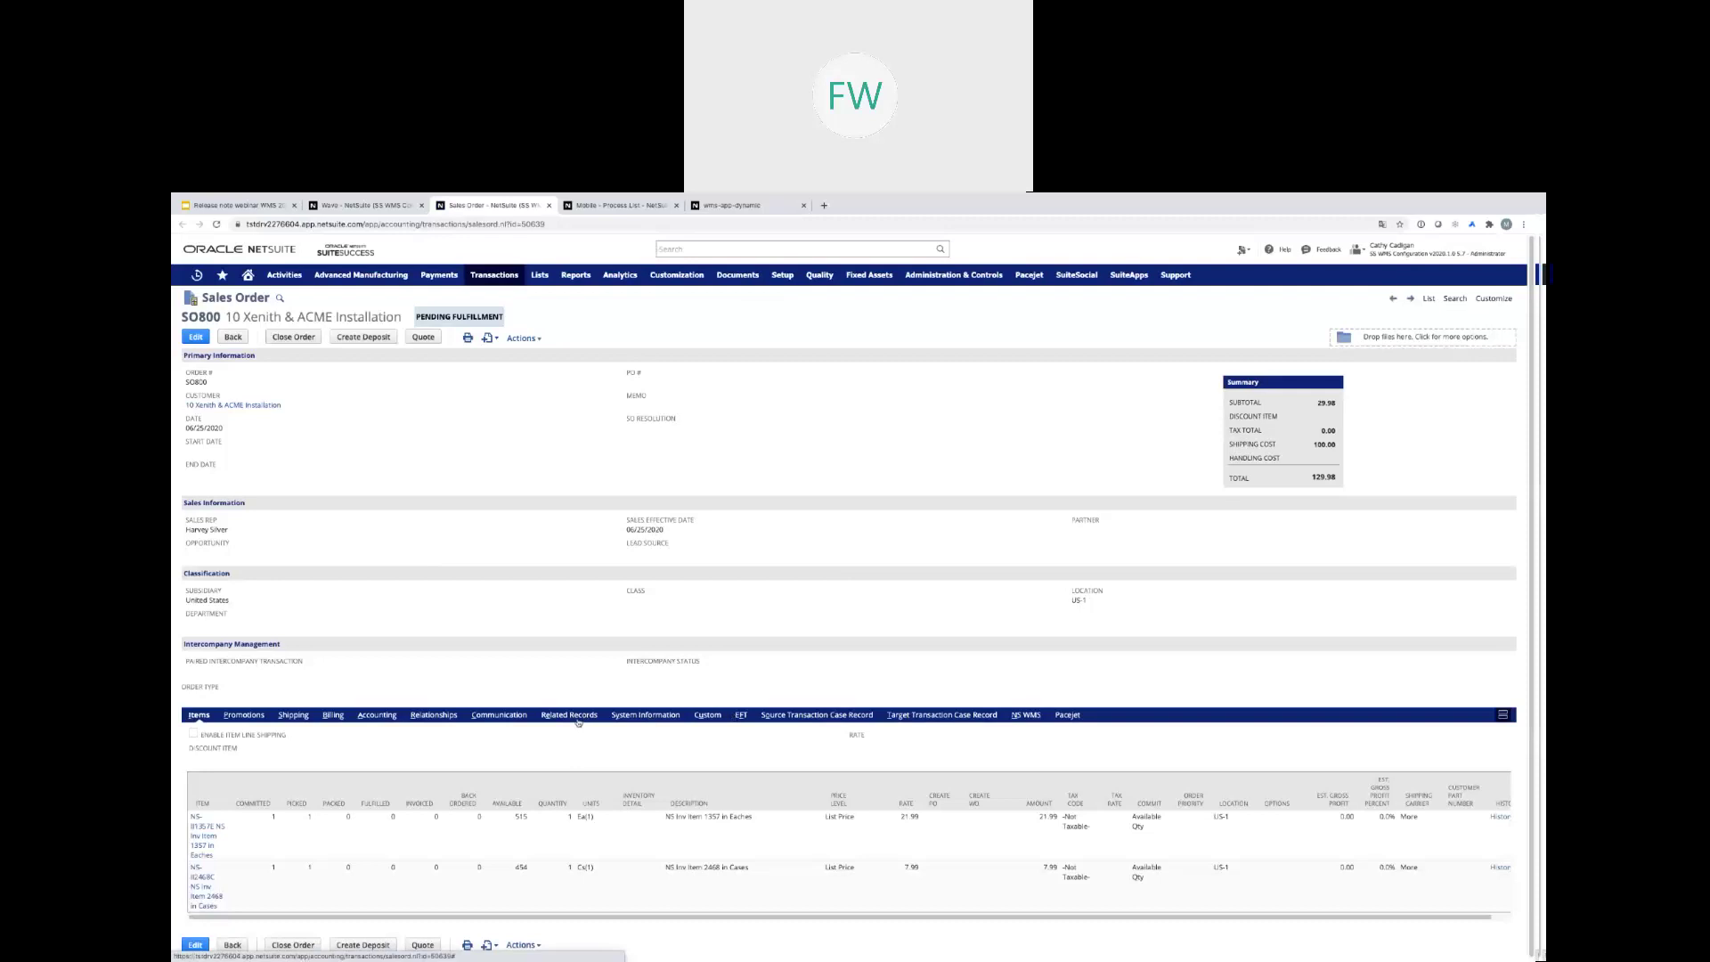
left_click(574, 717)
Open the sales order's first item fulfillment in a new tab, inspect the item's inventory detail, and close both record tabs
right_click(213, 802)
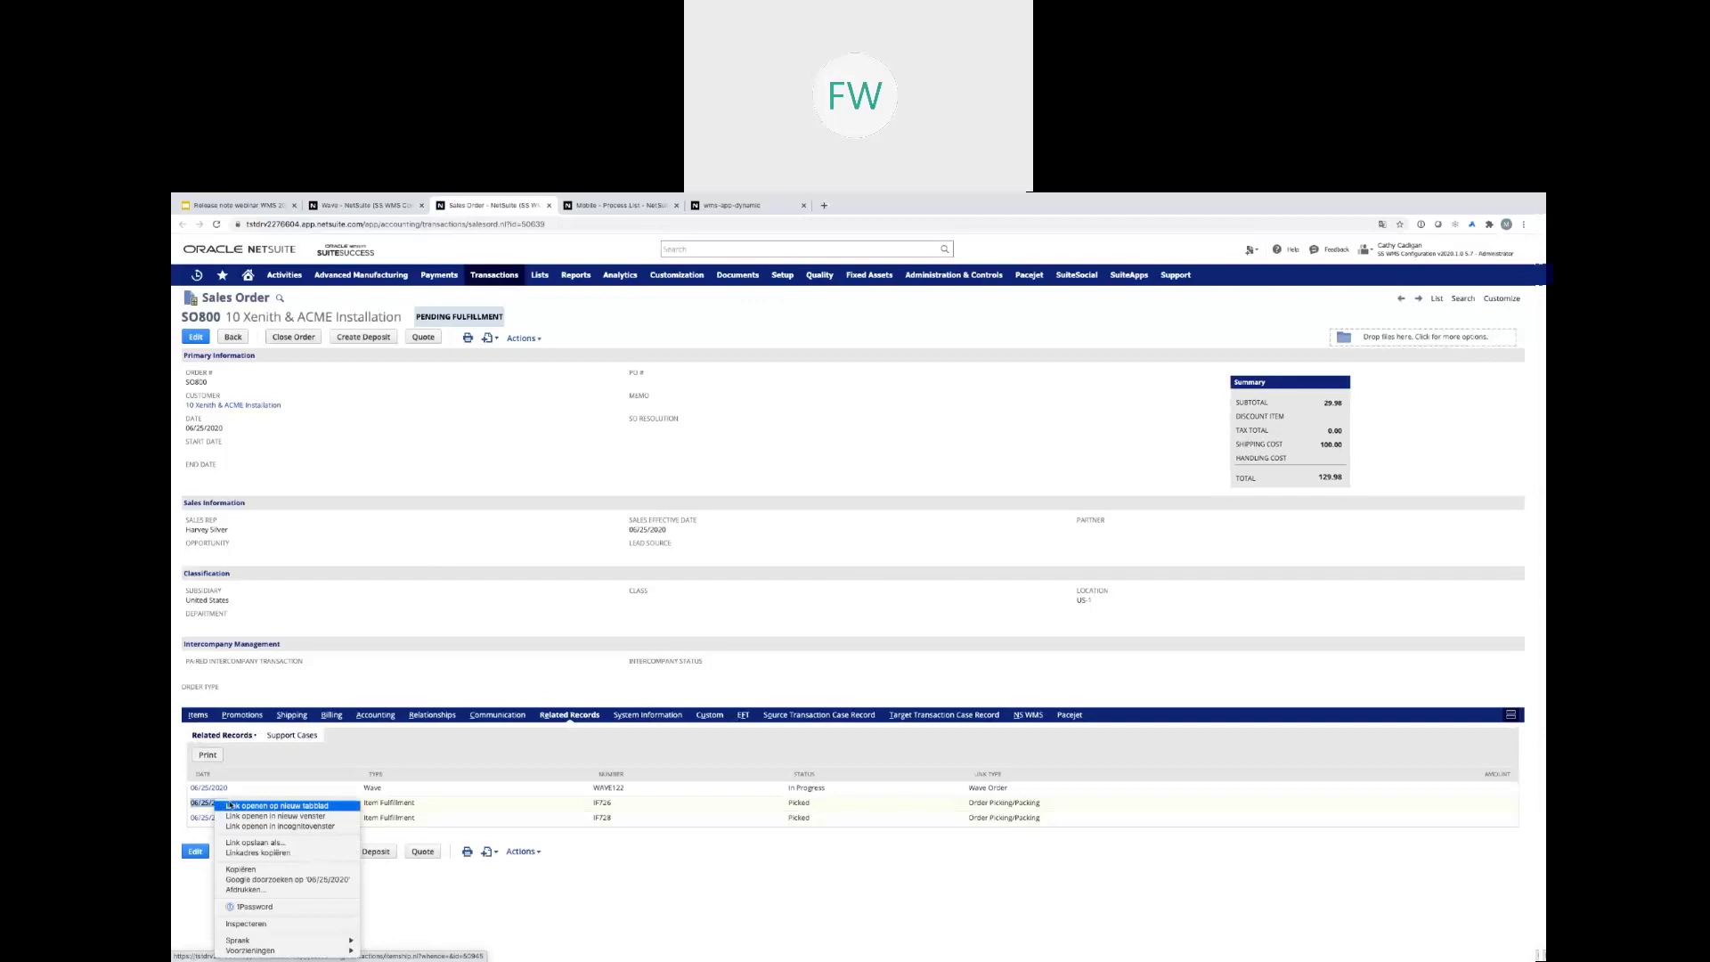
left_click(277, 805)
left_click(593, 207)
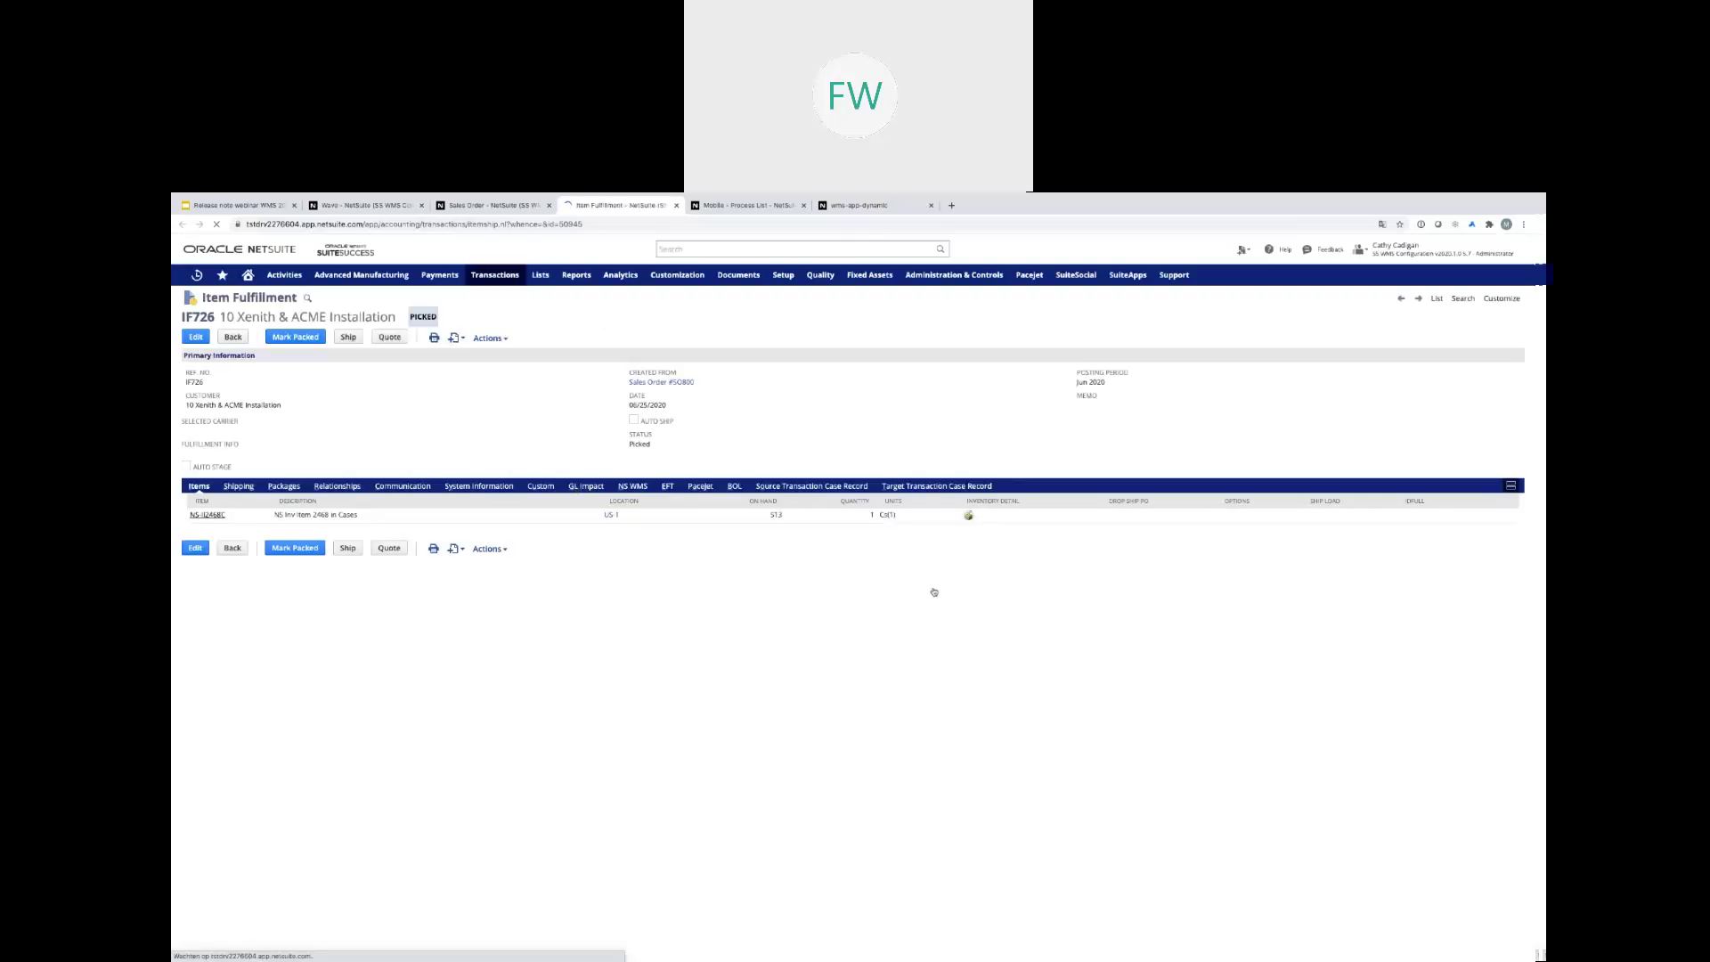
left_click(969, 518)
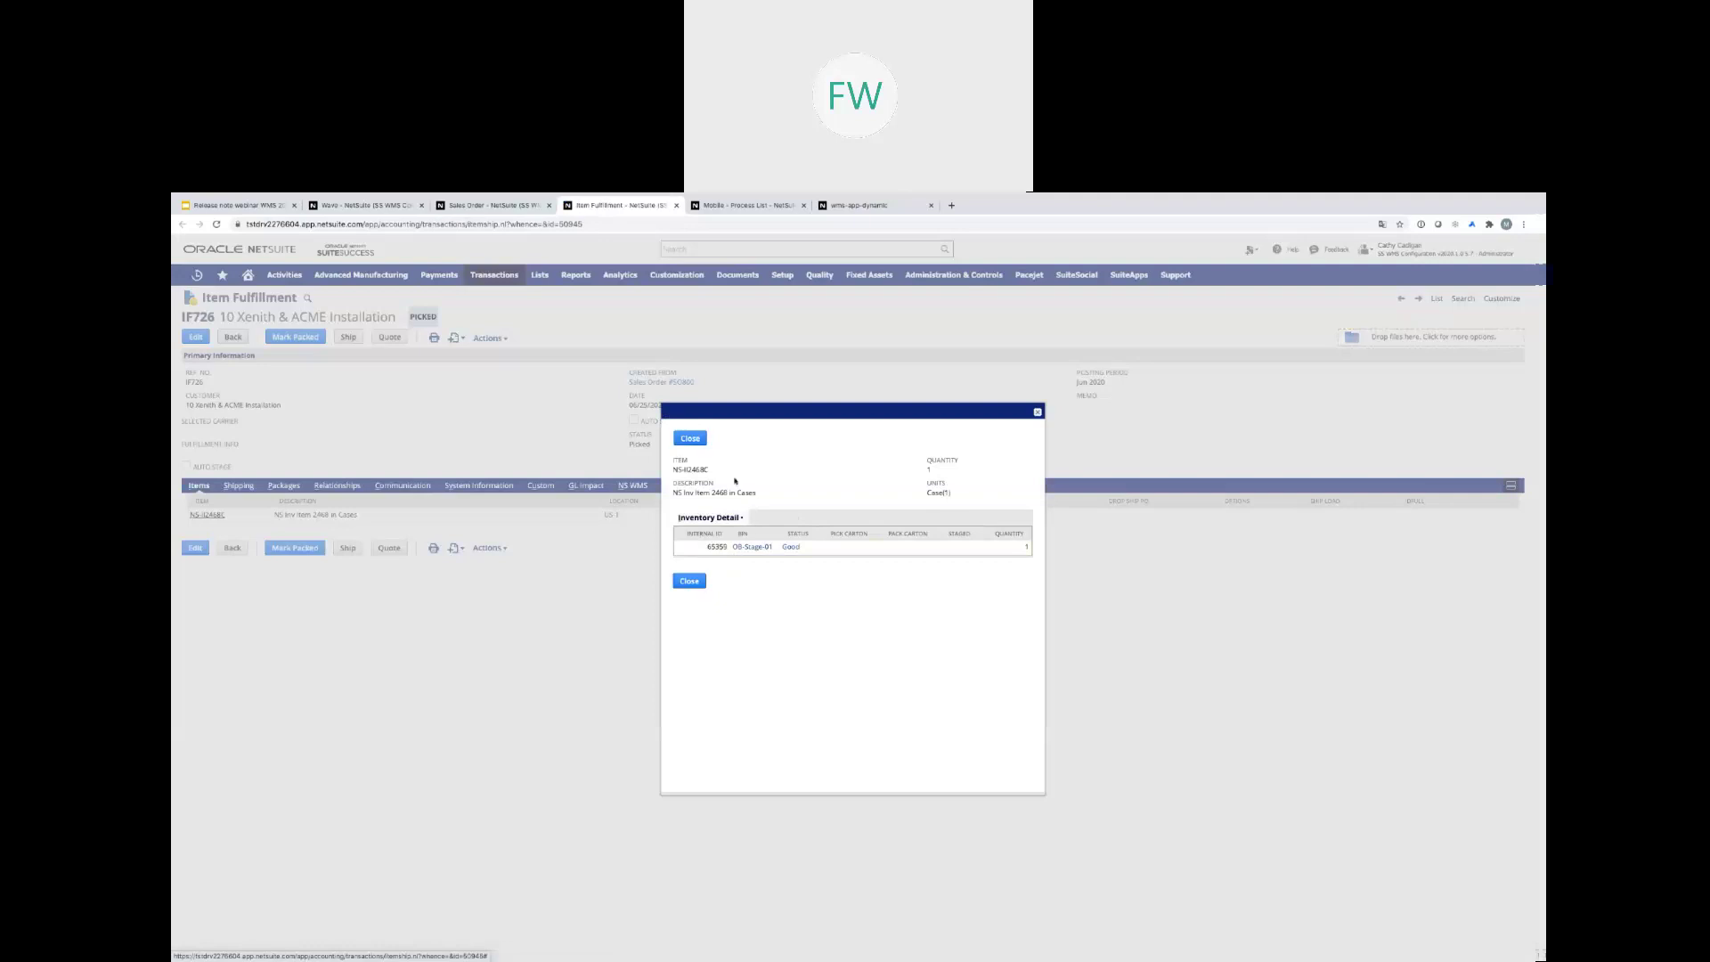
left_click(691, 439)
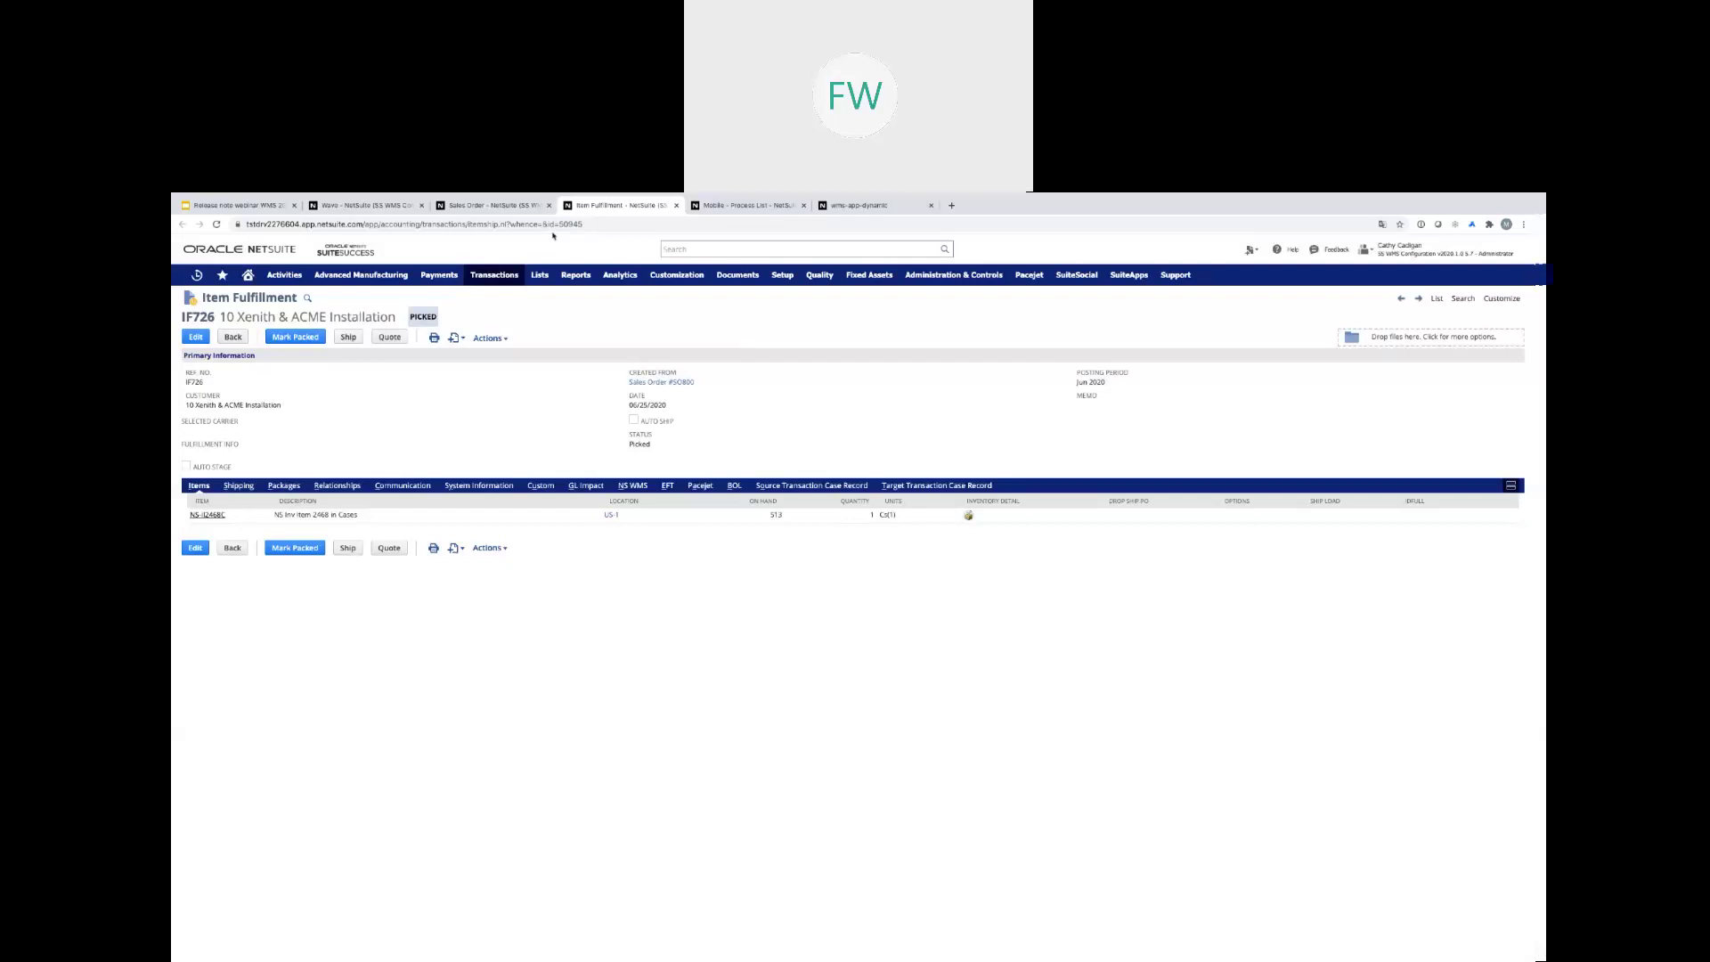
left_click(676, 206)
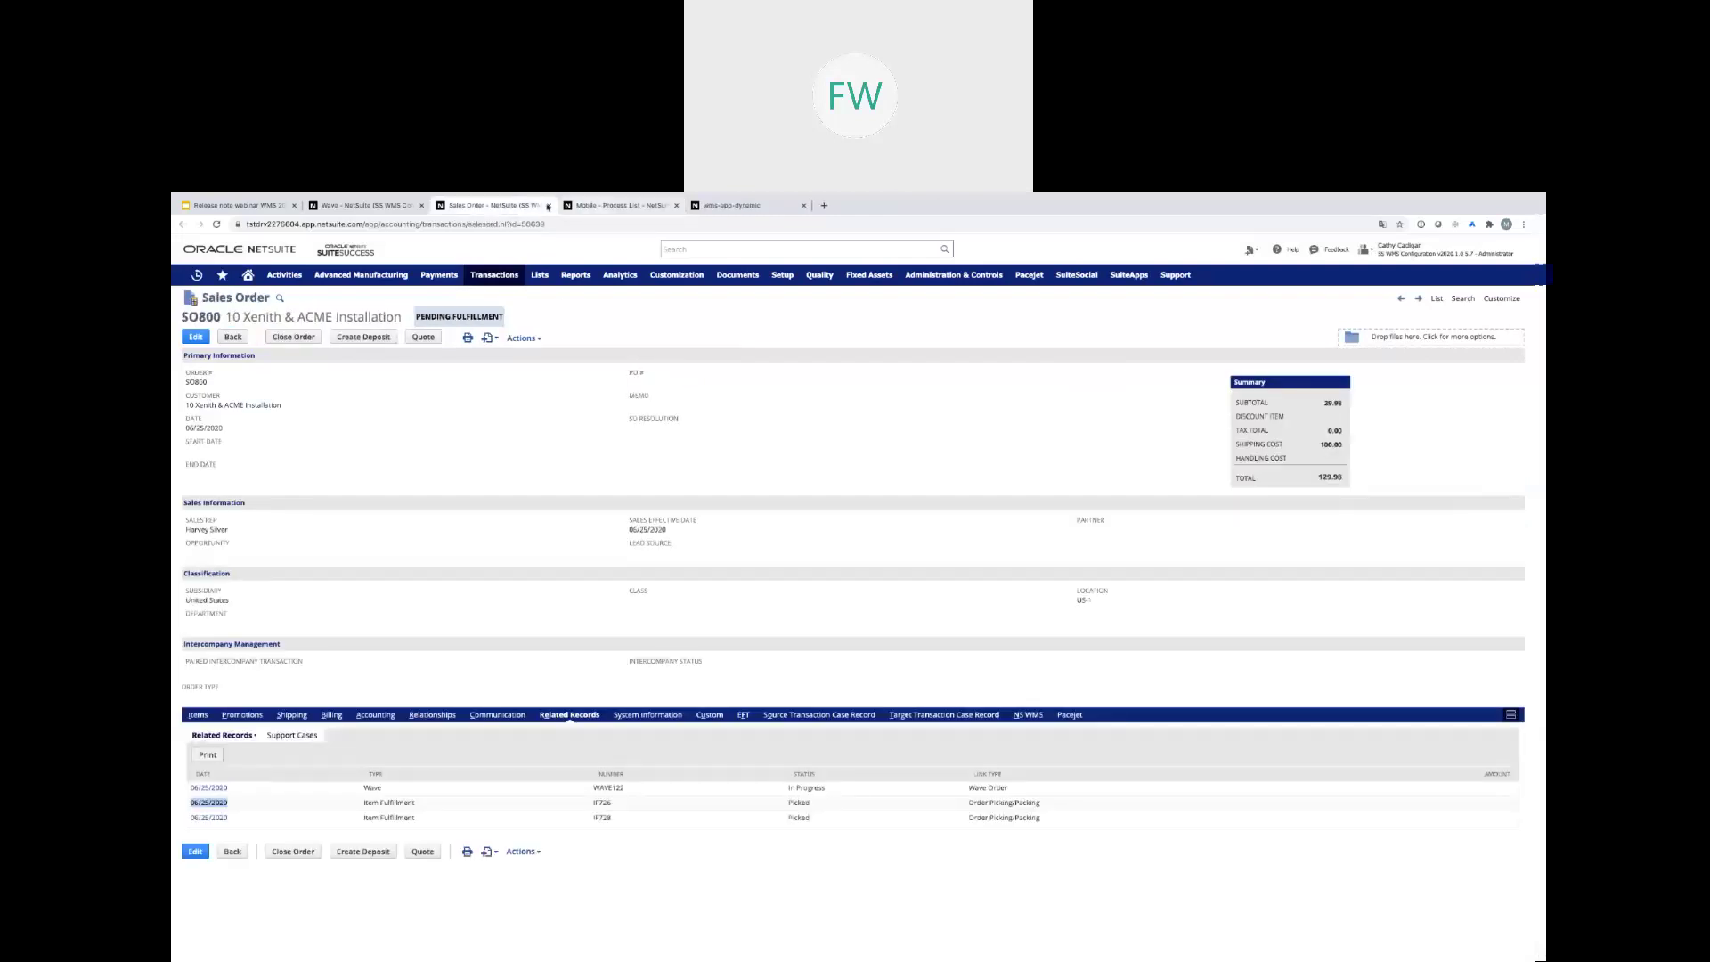
left_click(549, 205)
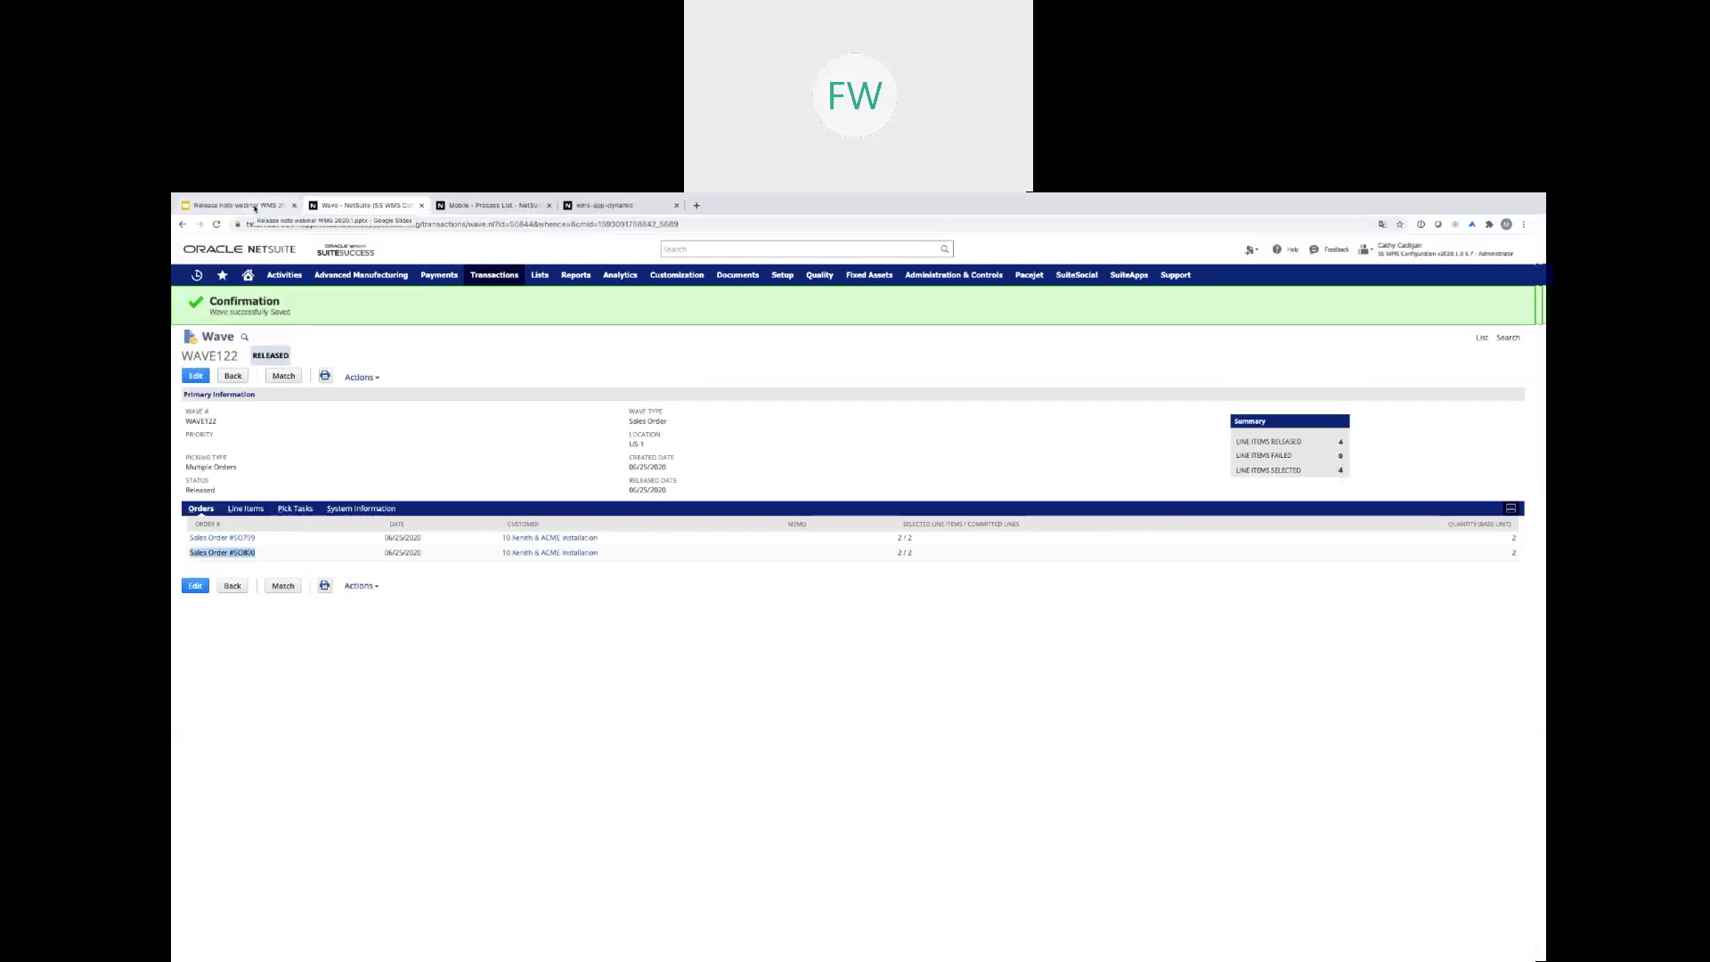
Switch to the Google Slides webinar deck, start presenting, and advance to the Inbound Shipment Integration slide
left_click(254, 205)
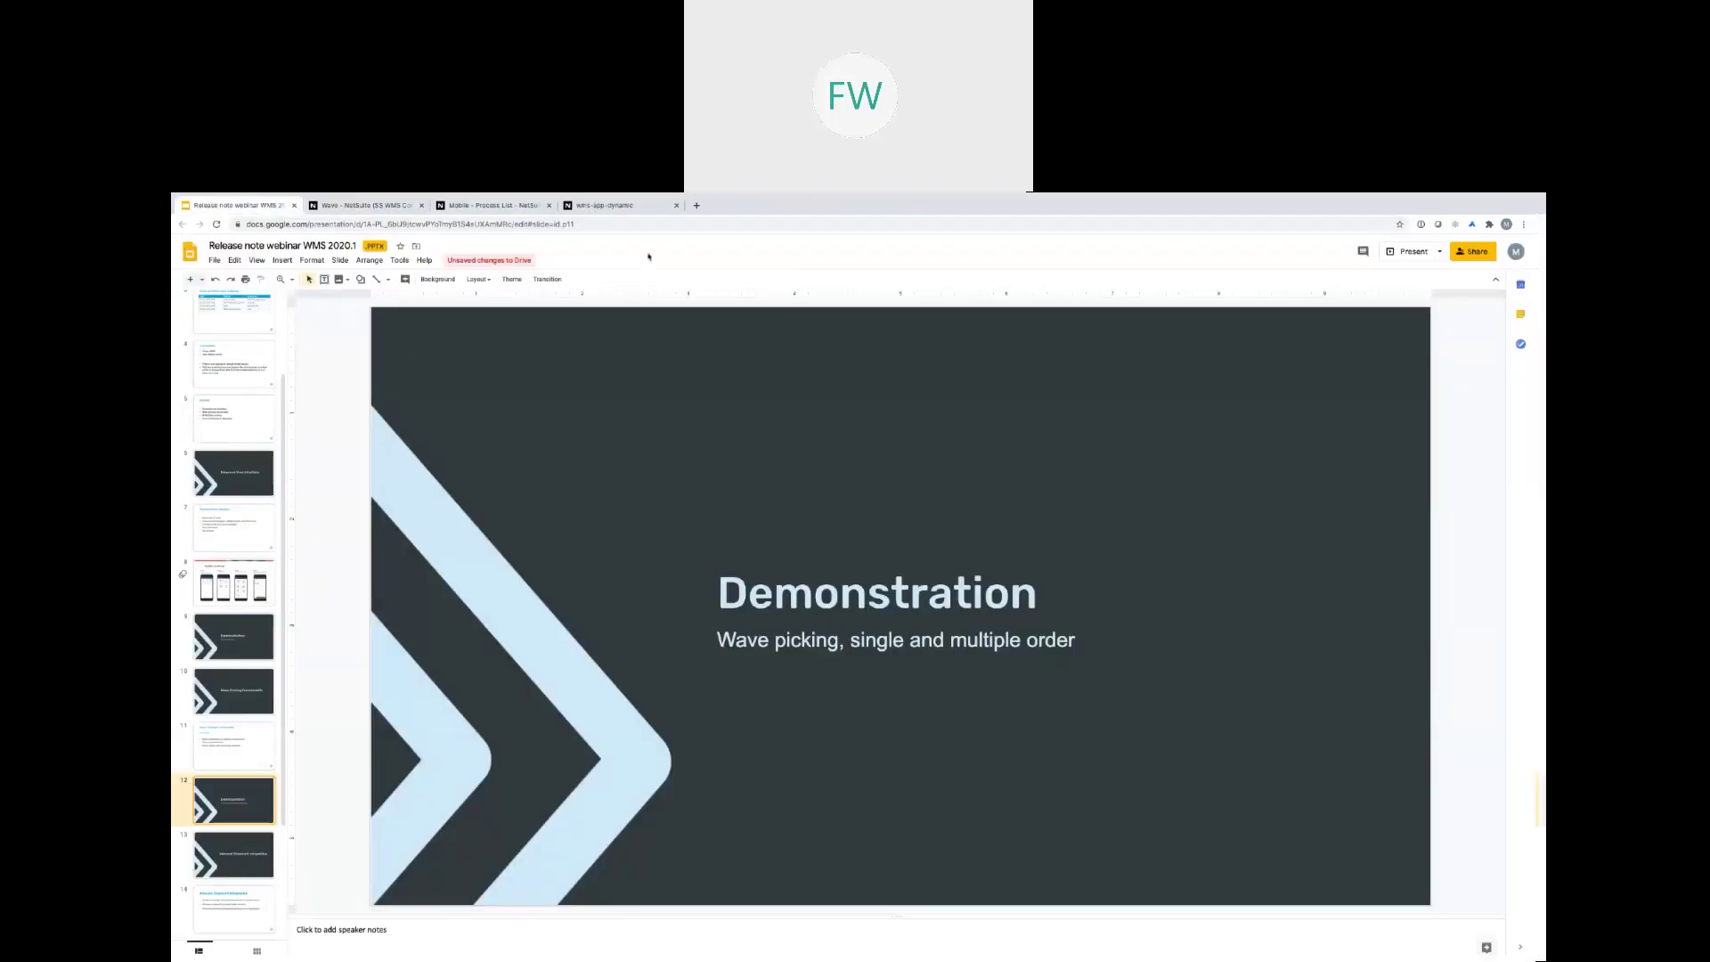
left_click(1413, 252)
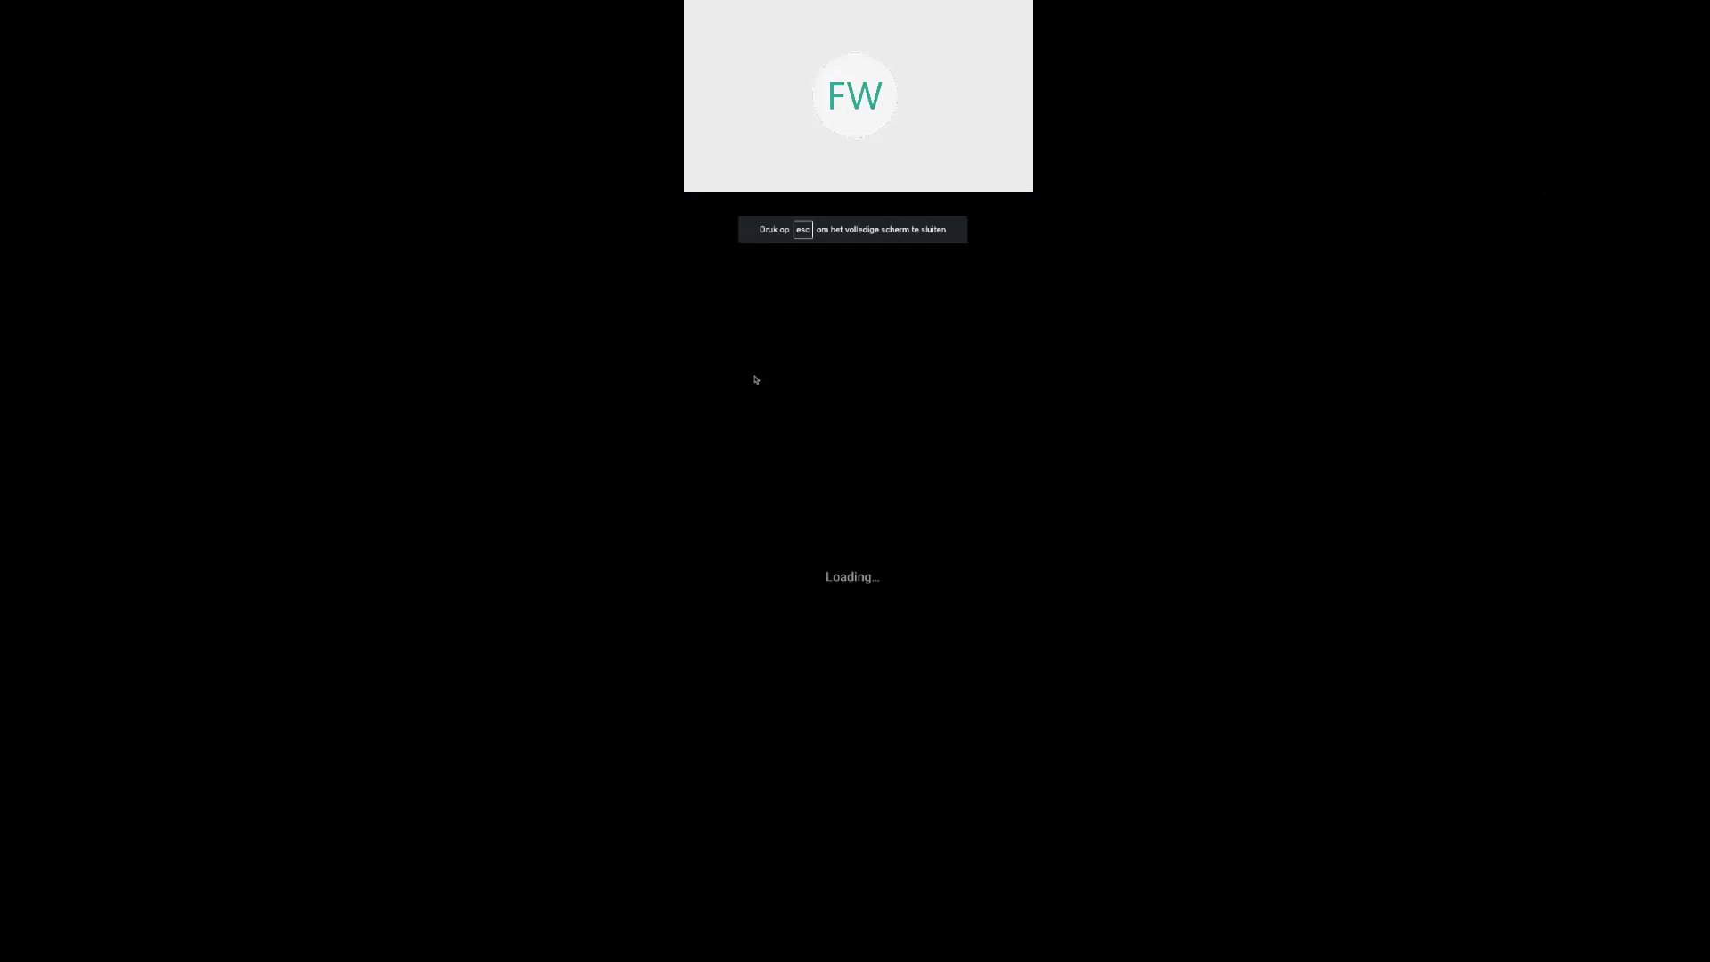
key("Right")
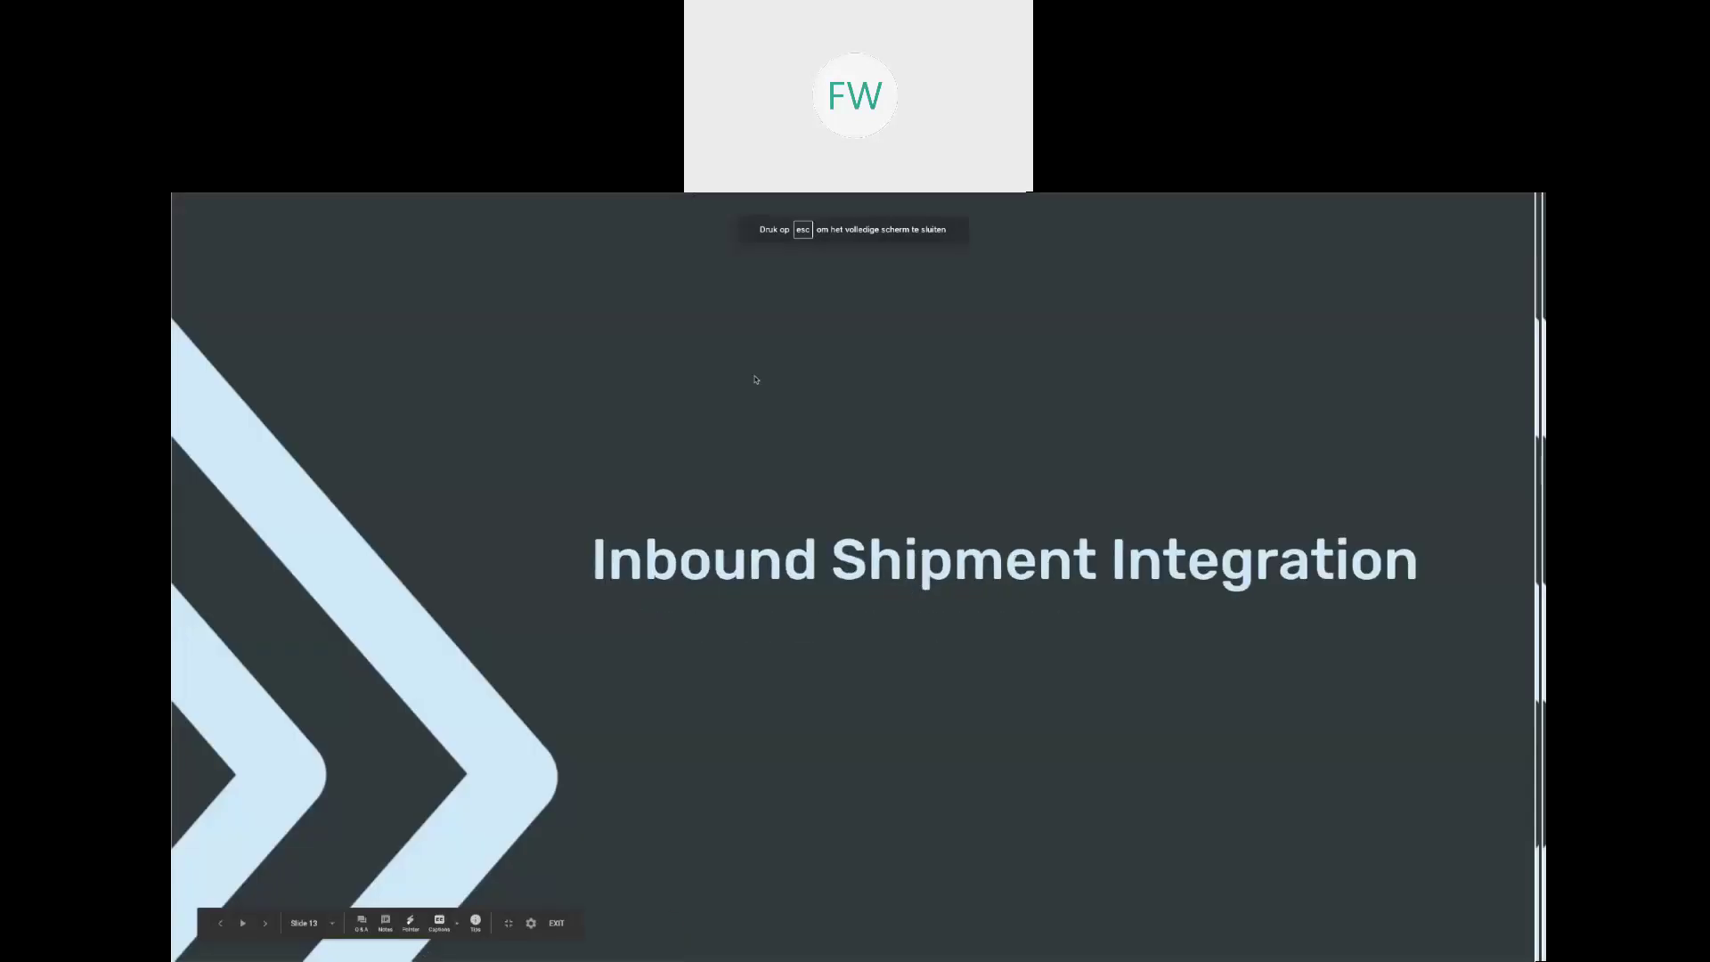
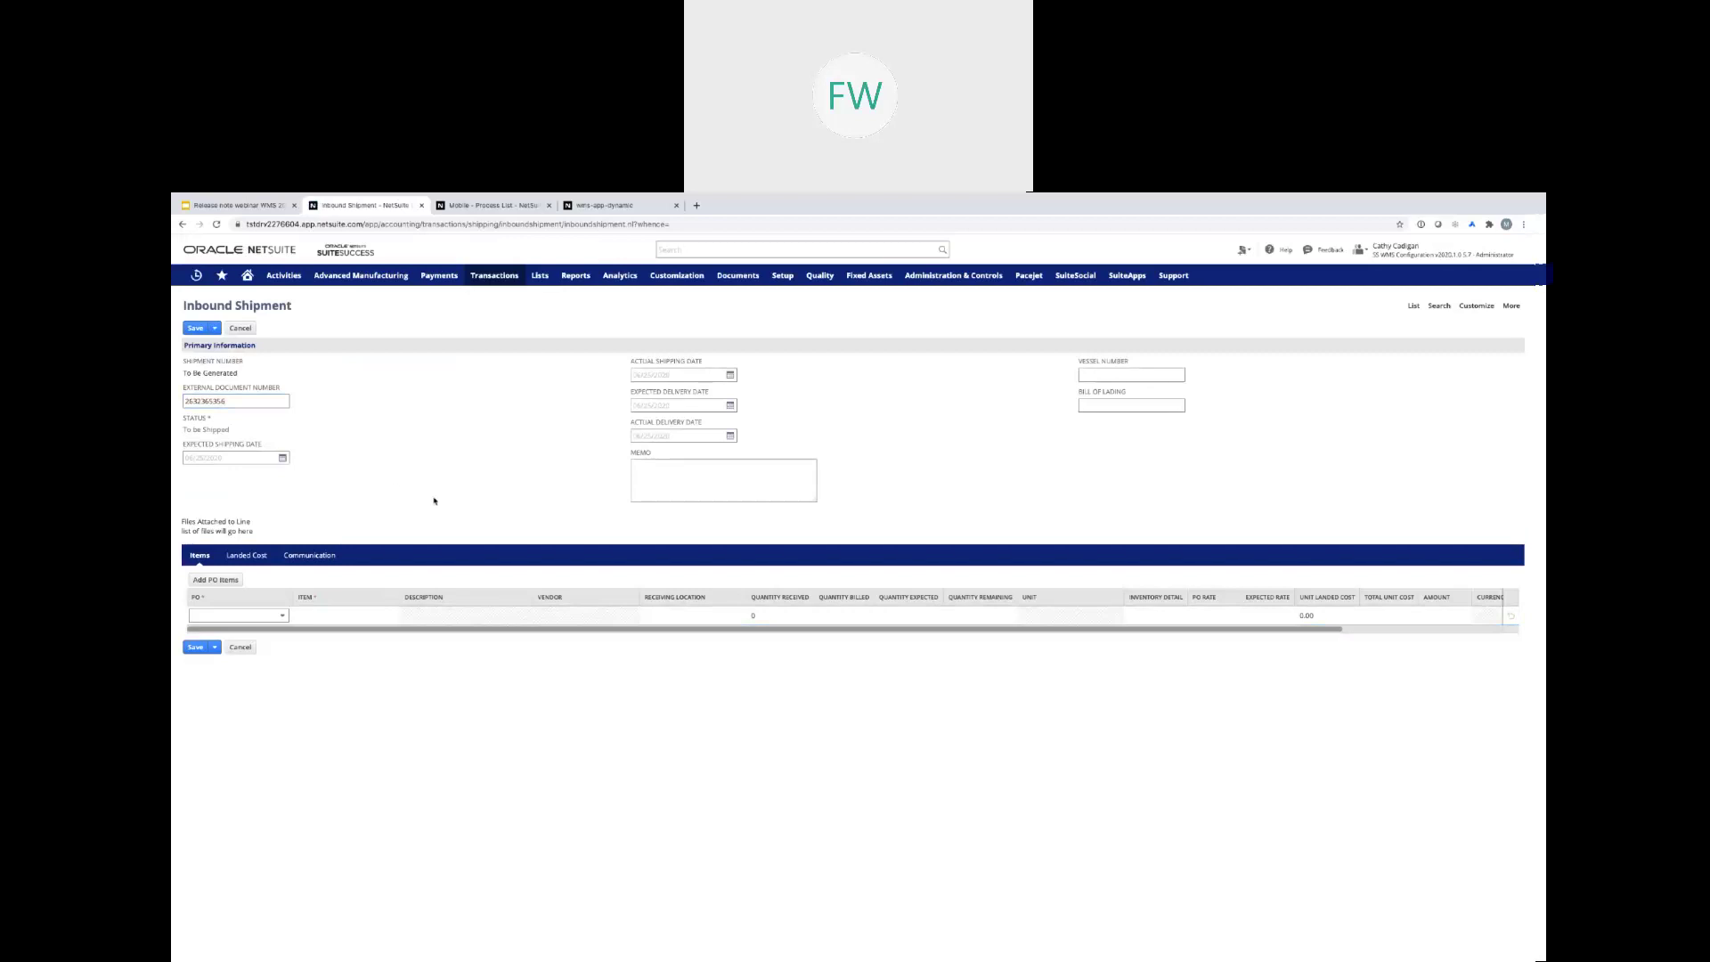
Set the inbound shipment's expected shipping date to 06/25/2020, vessel number to eeed, and bill of lading to 8734874
left_click(282, 458)
left_click(303, 586)
left_click(1109, 374)
type("eeed")
left_click(1110, 411)
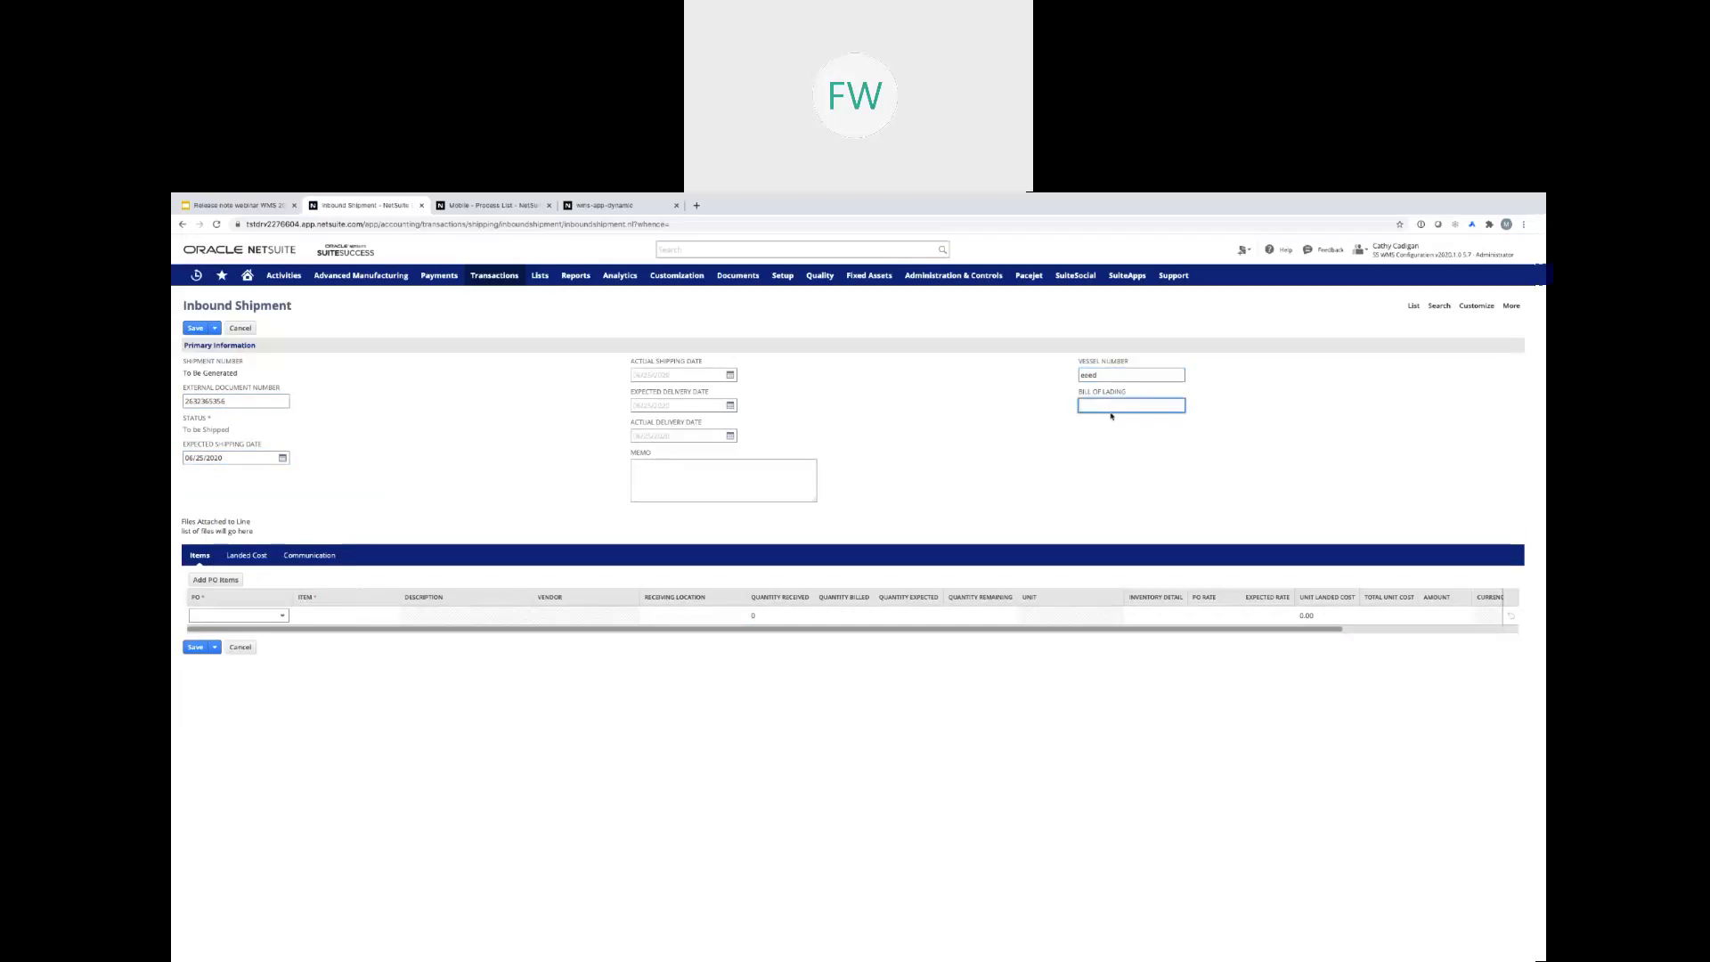
type("8734874")
left_click(283, 615)
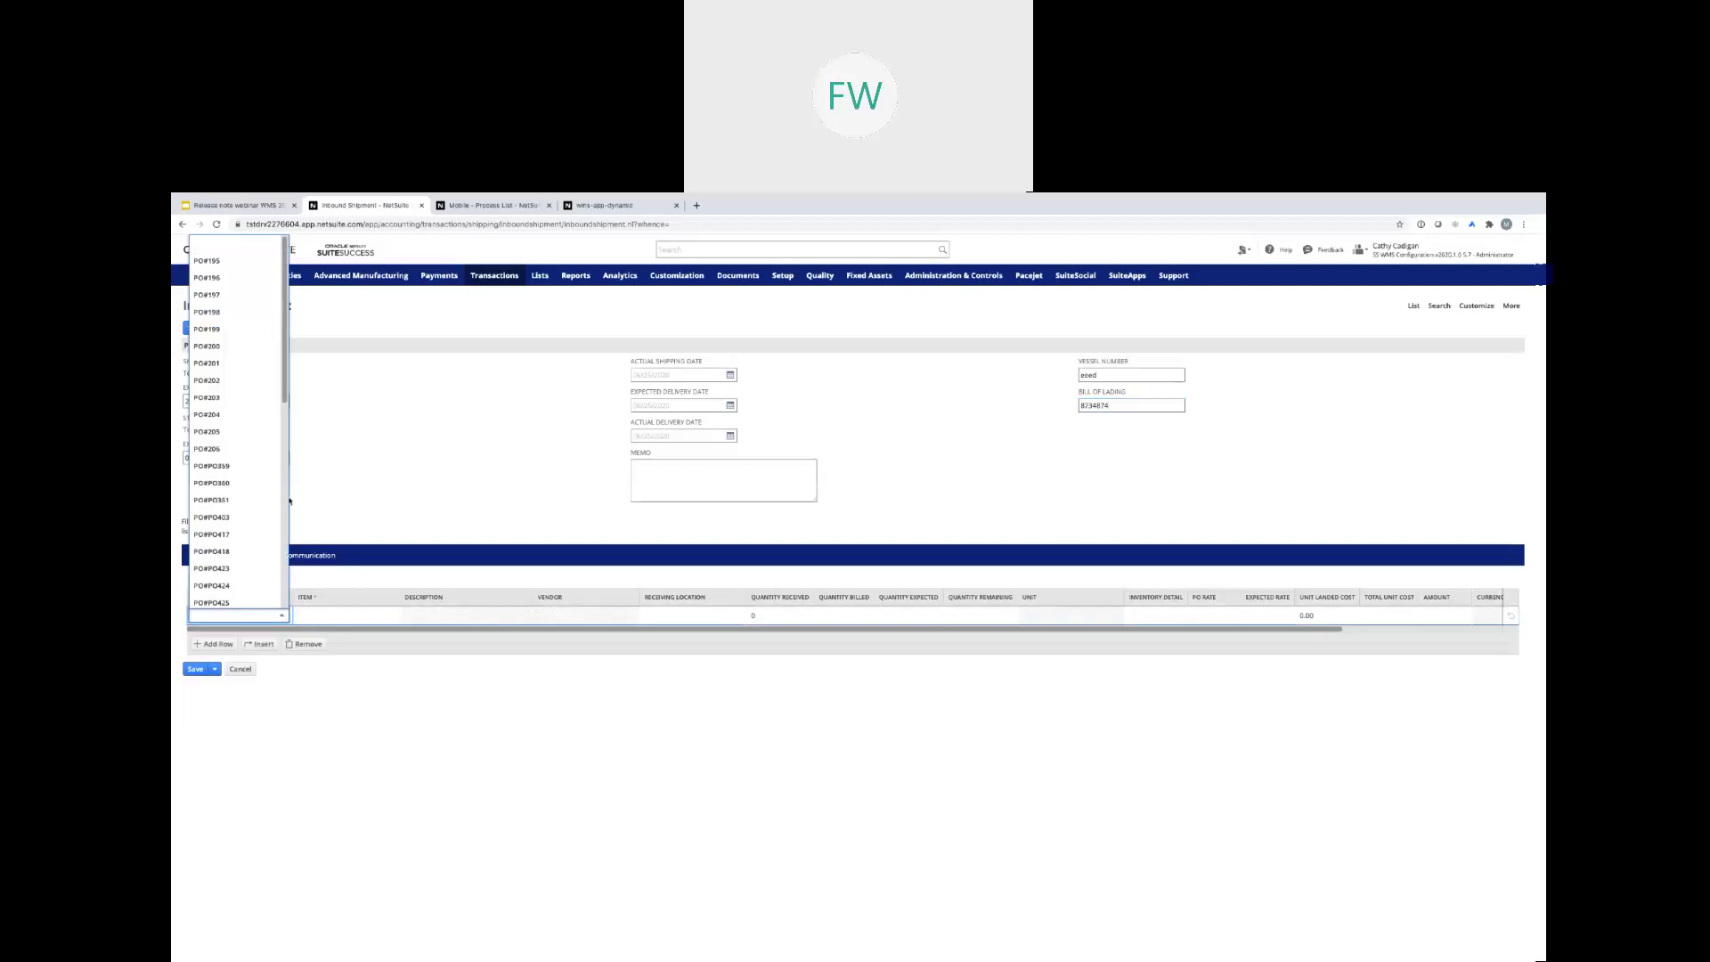
left_click_drag(285, 379, 282, 614)
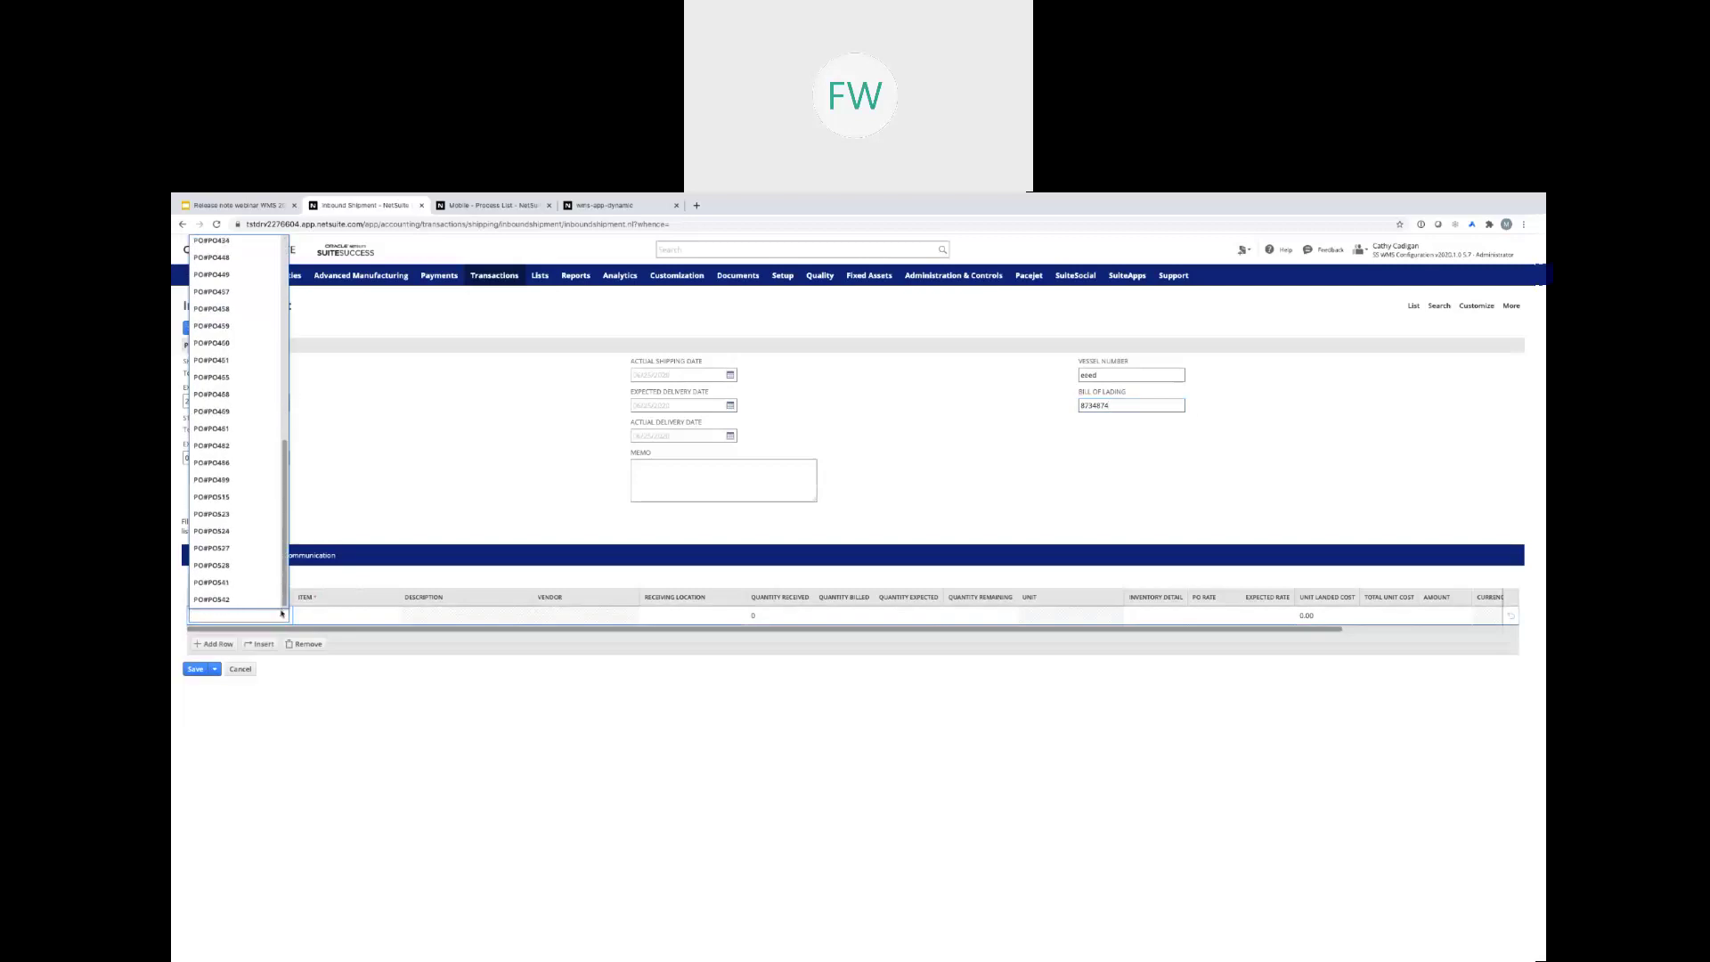
left_click(214, 582)
left_click(323, 616)
left_click(389, 617)
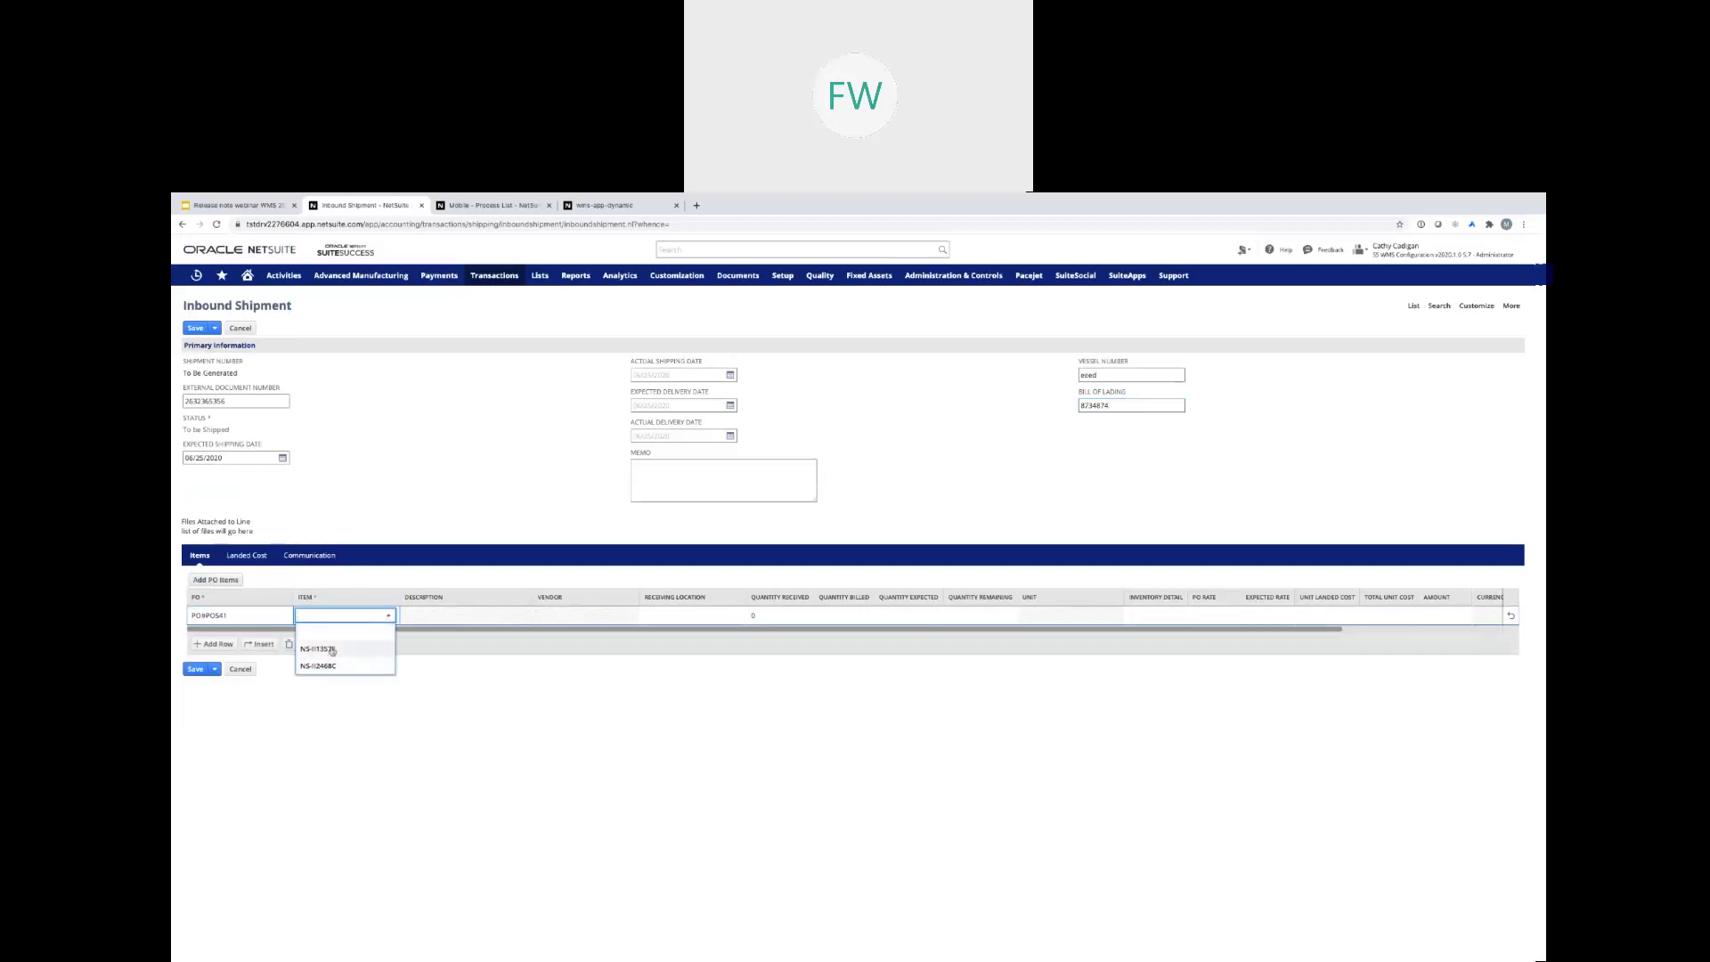
left_click(281, 626)
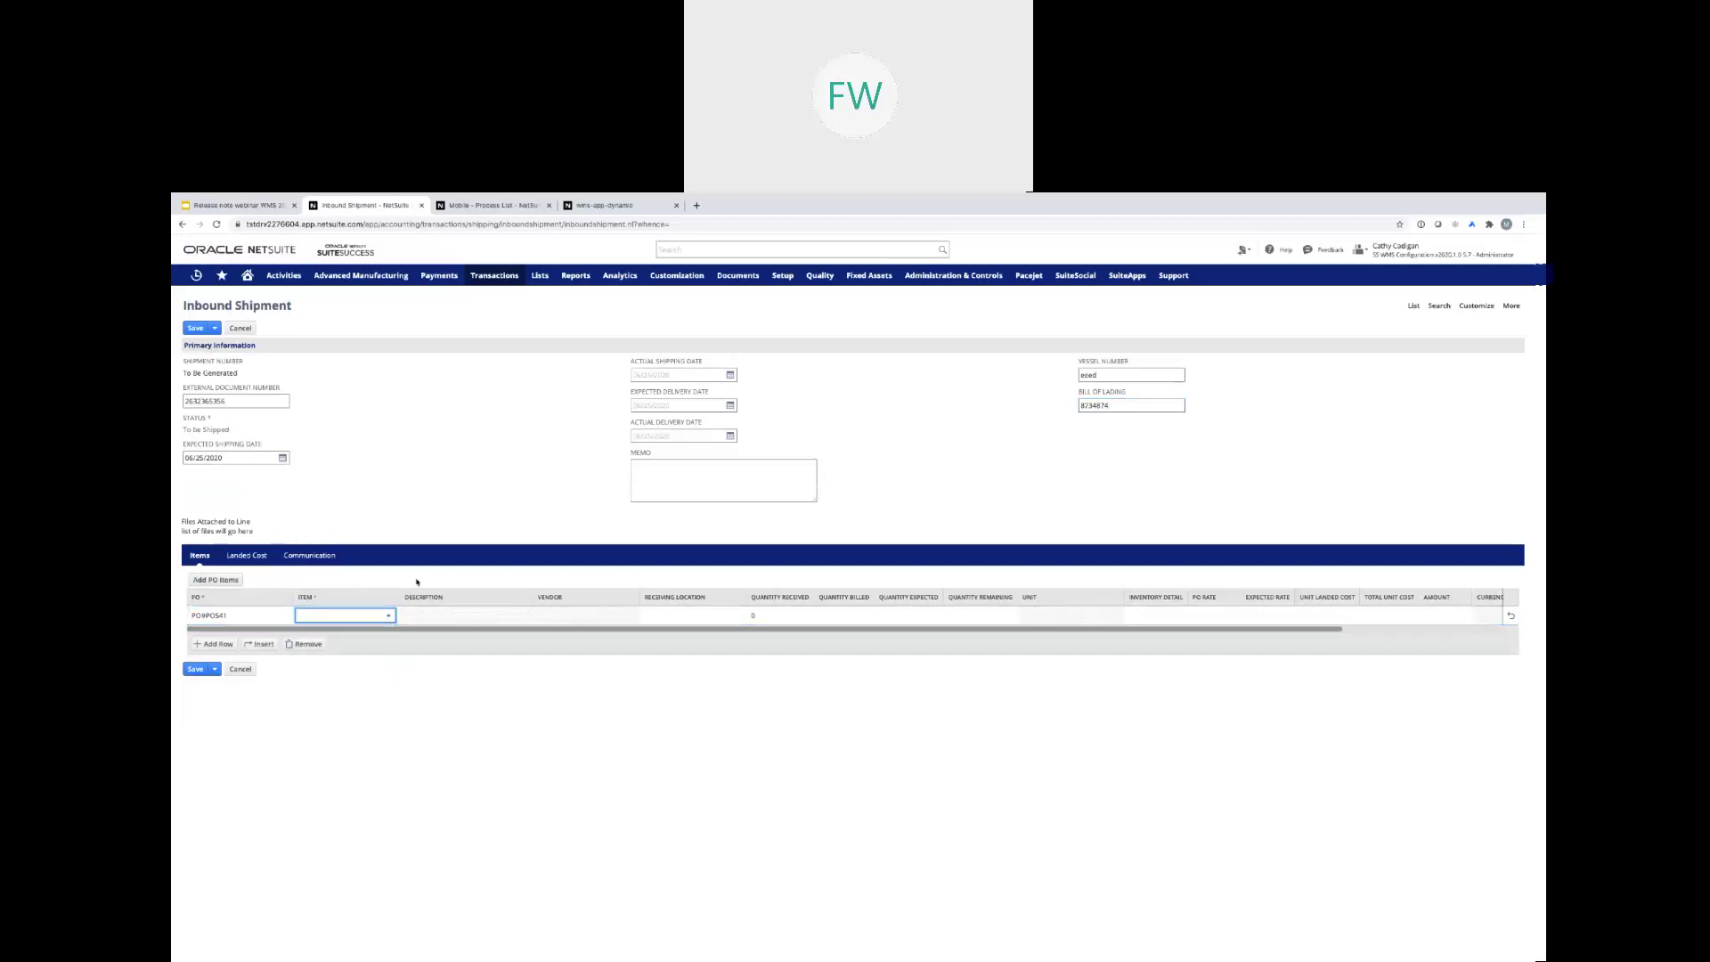
left_click(281, 624)
left_click(273, 616)
left_click(337, 620)
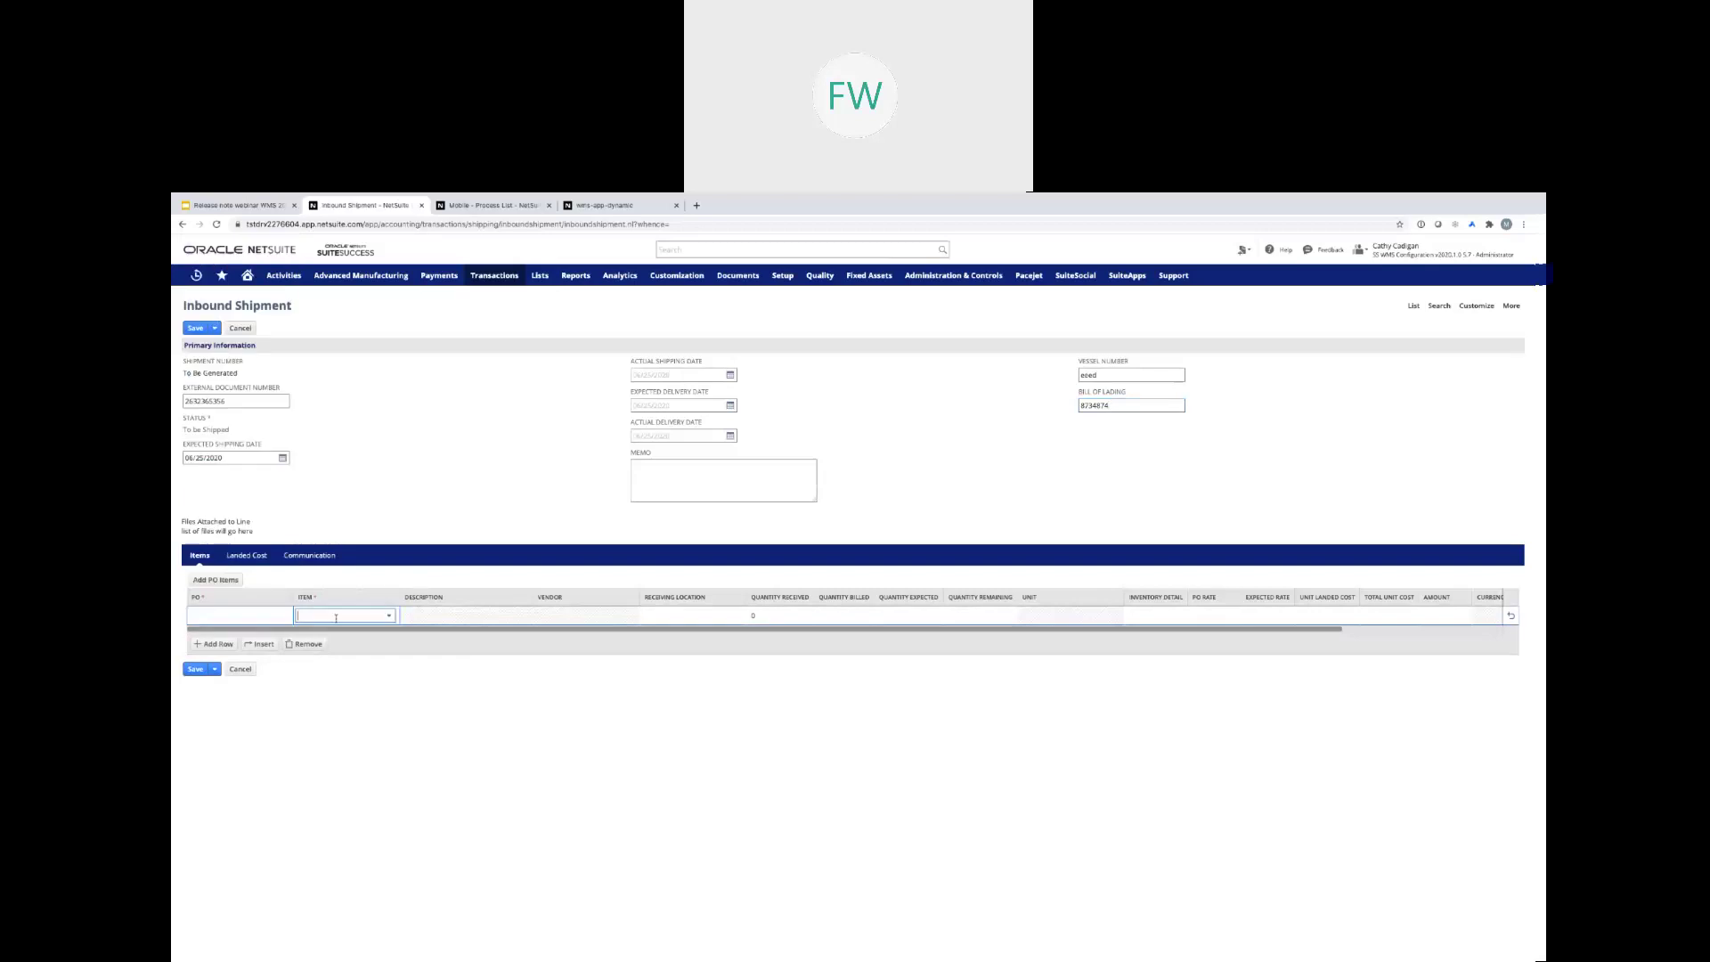
Start adding PO items to the shipment and select ACOM Business Solutions as the vendor
left_click(225, 581)
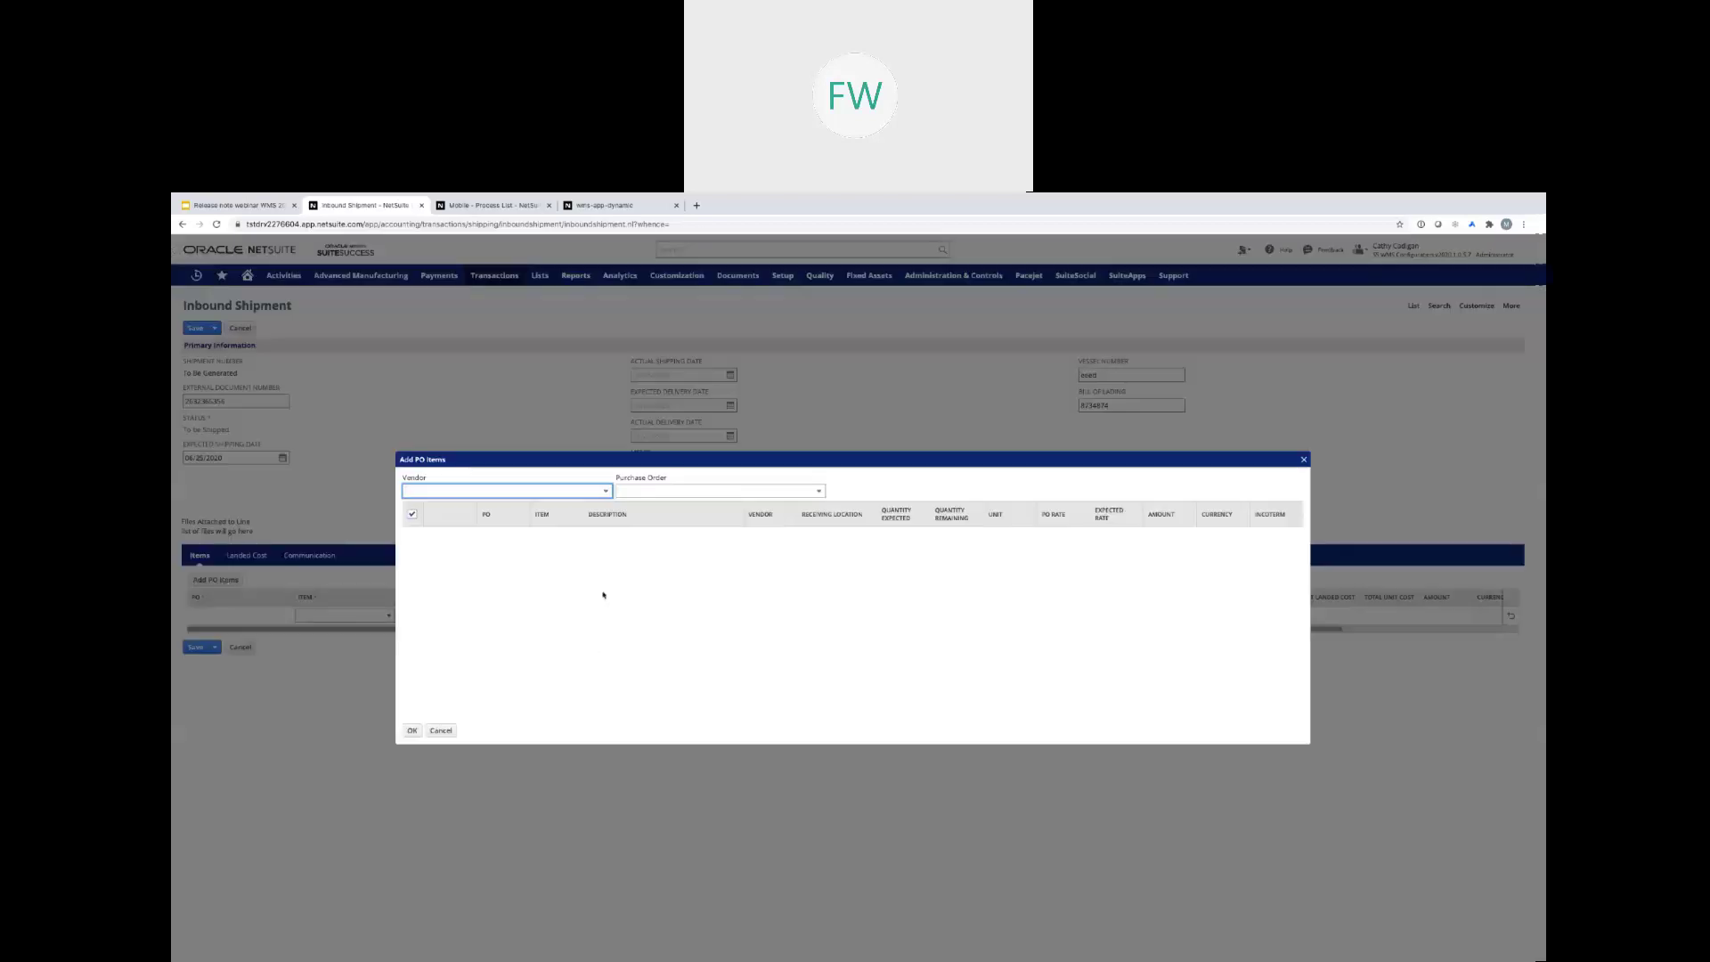
left_click(606, 492)
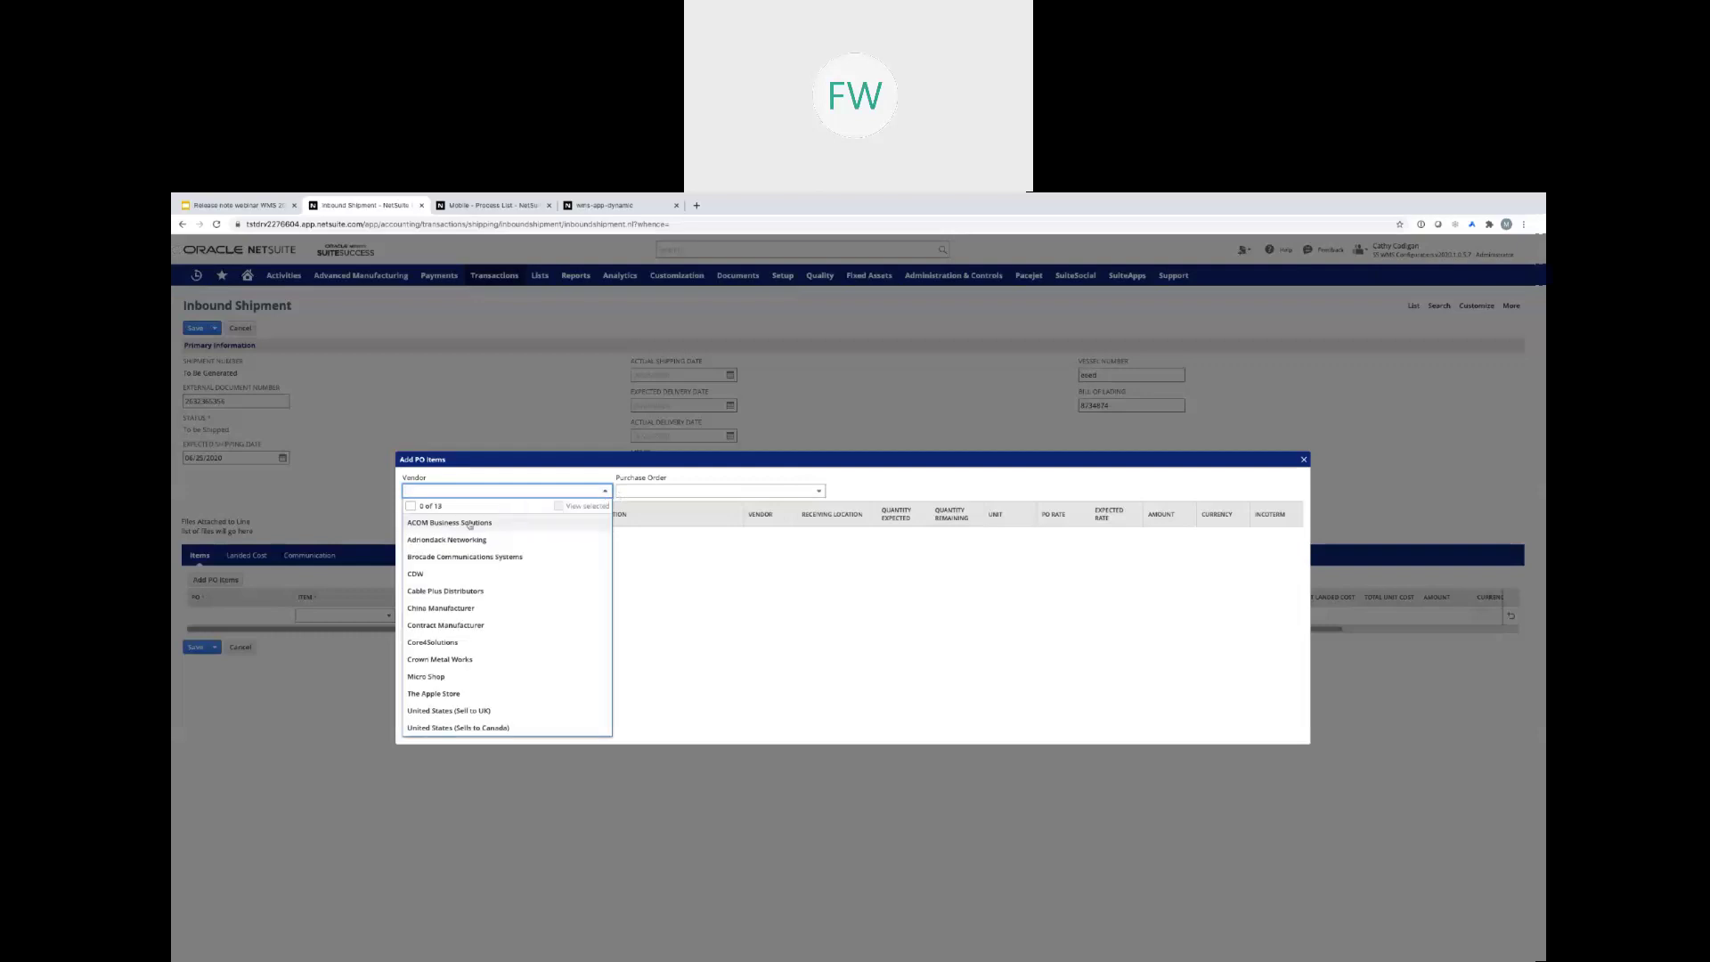
left_click(461, 524)
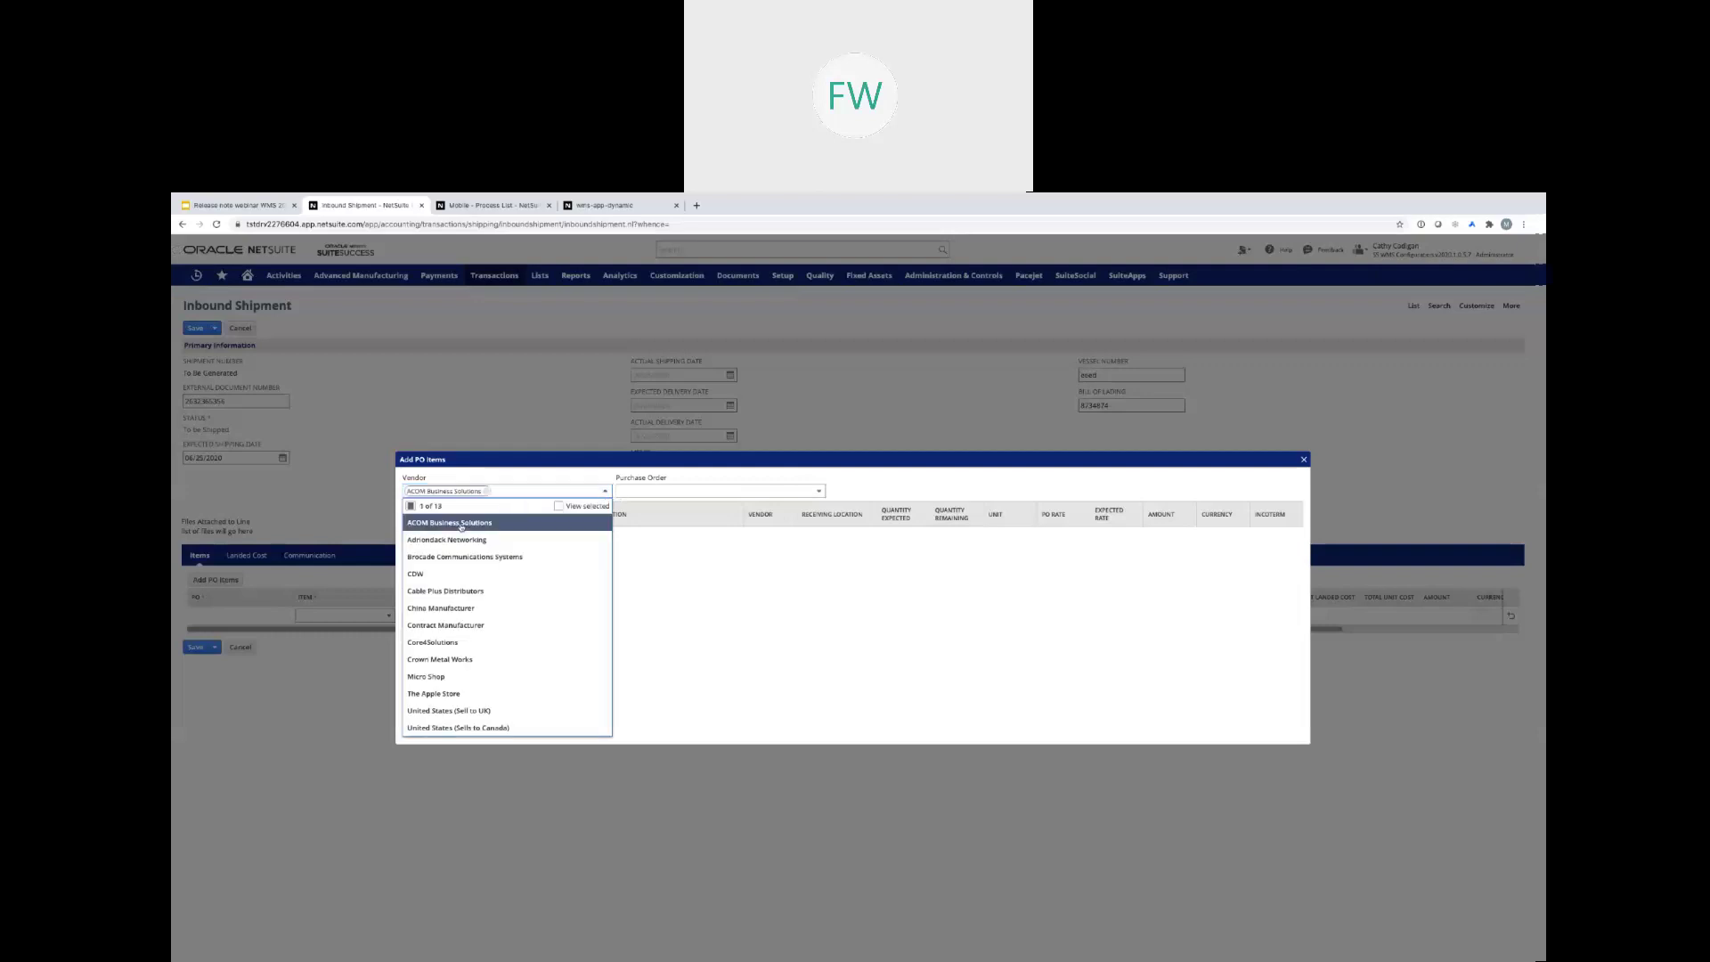
left_click(559, 506)
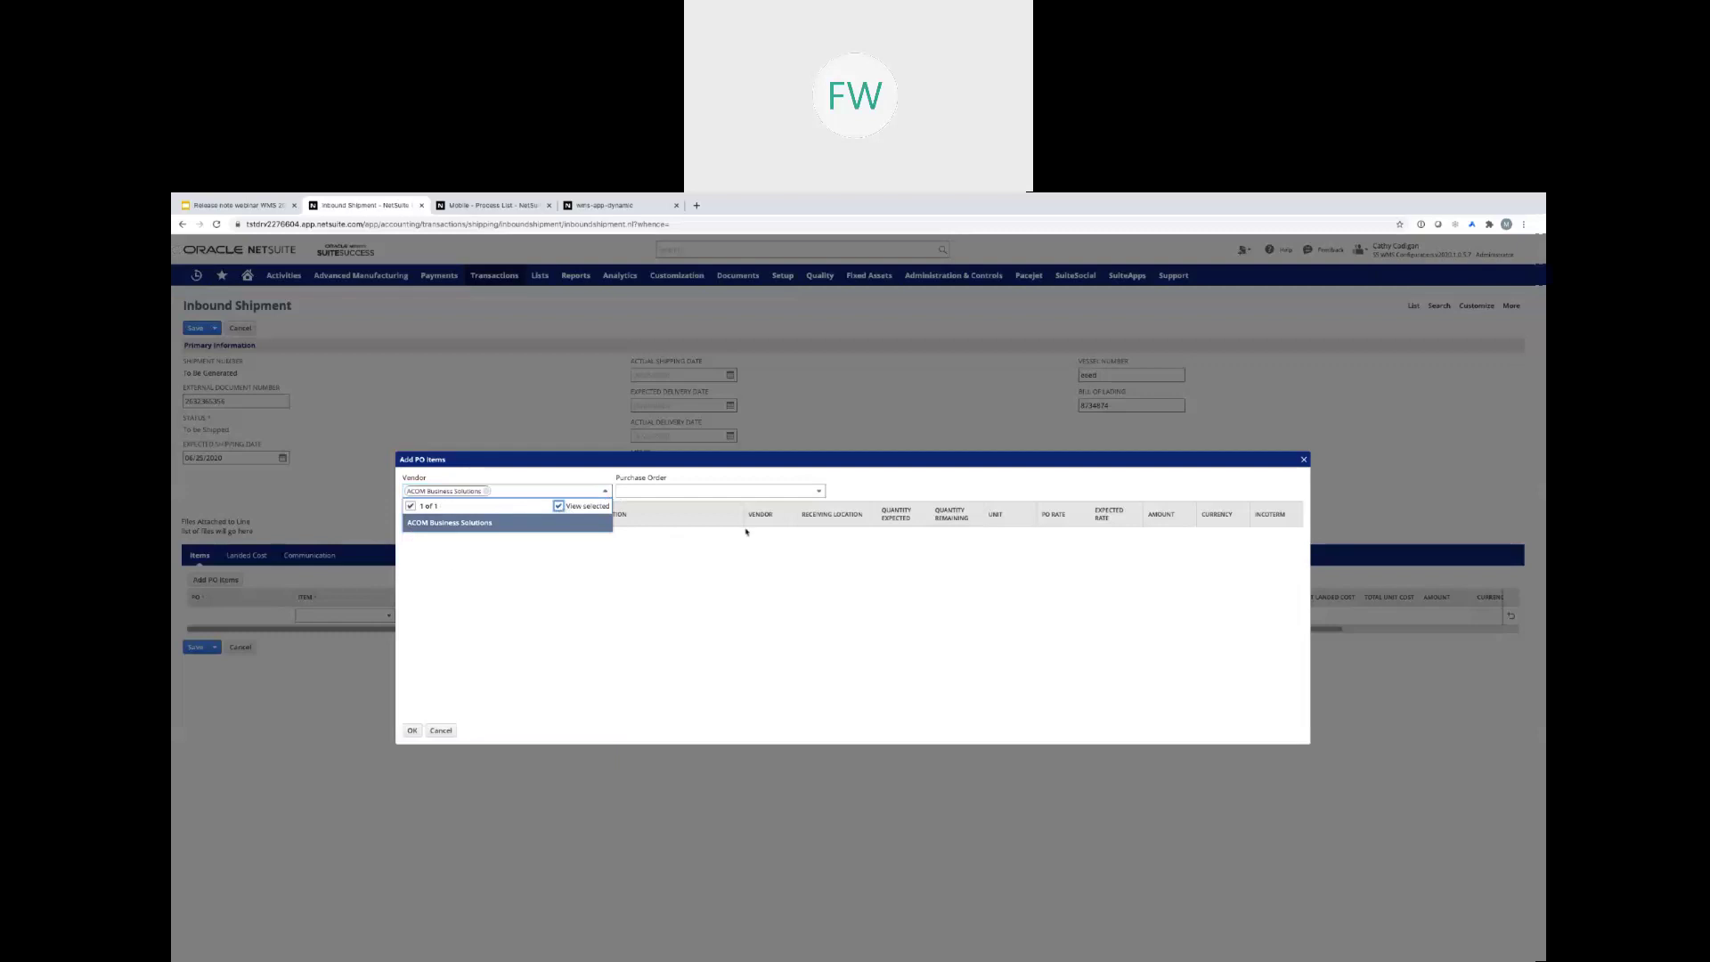
left_click(819, 493)
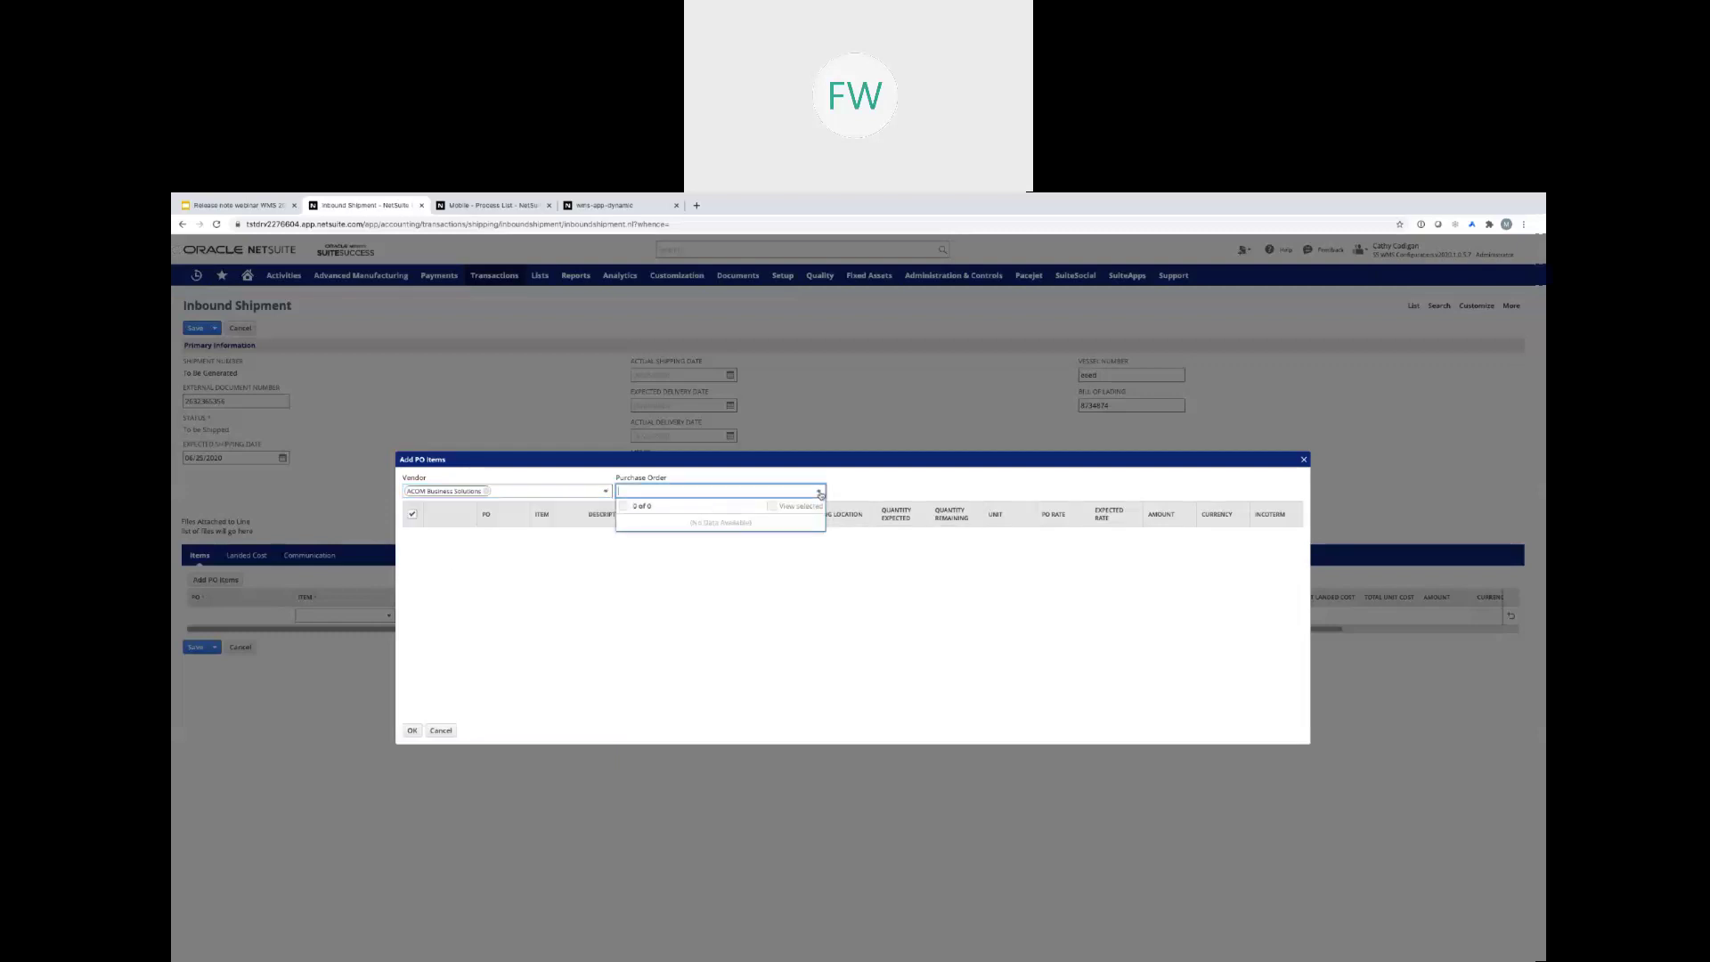
left_click(811, 561)
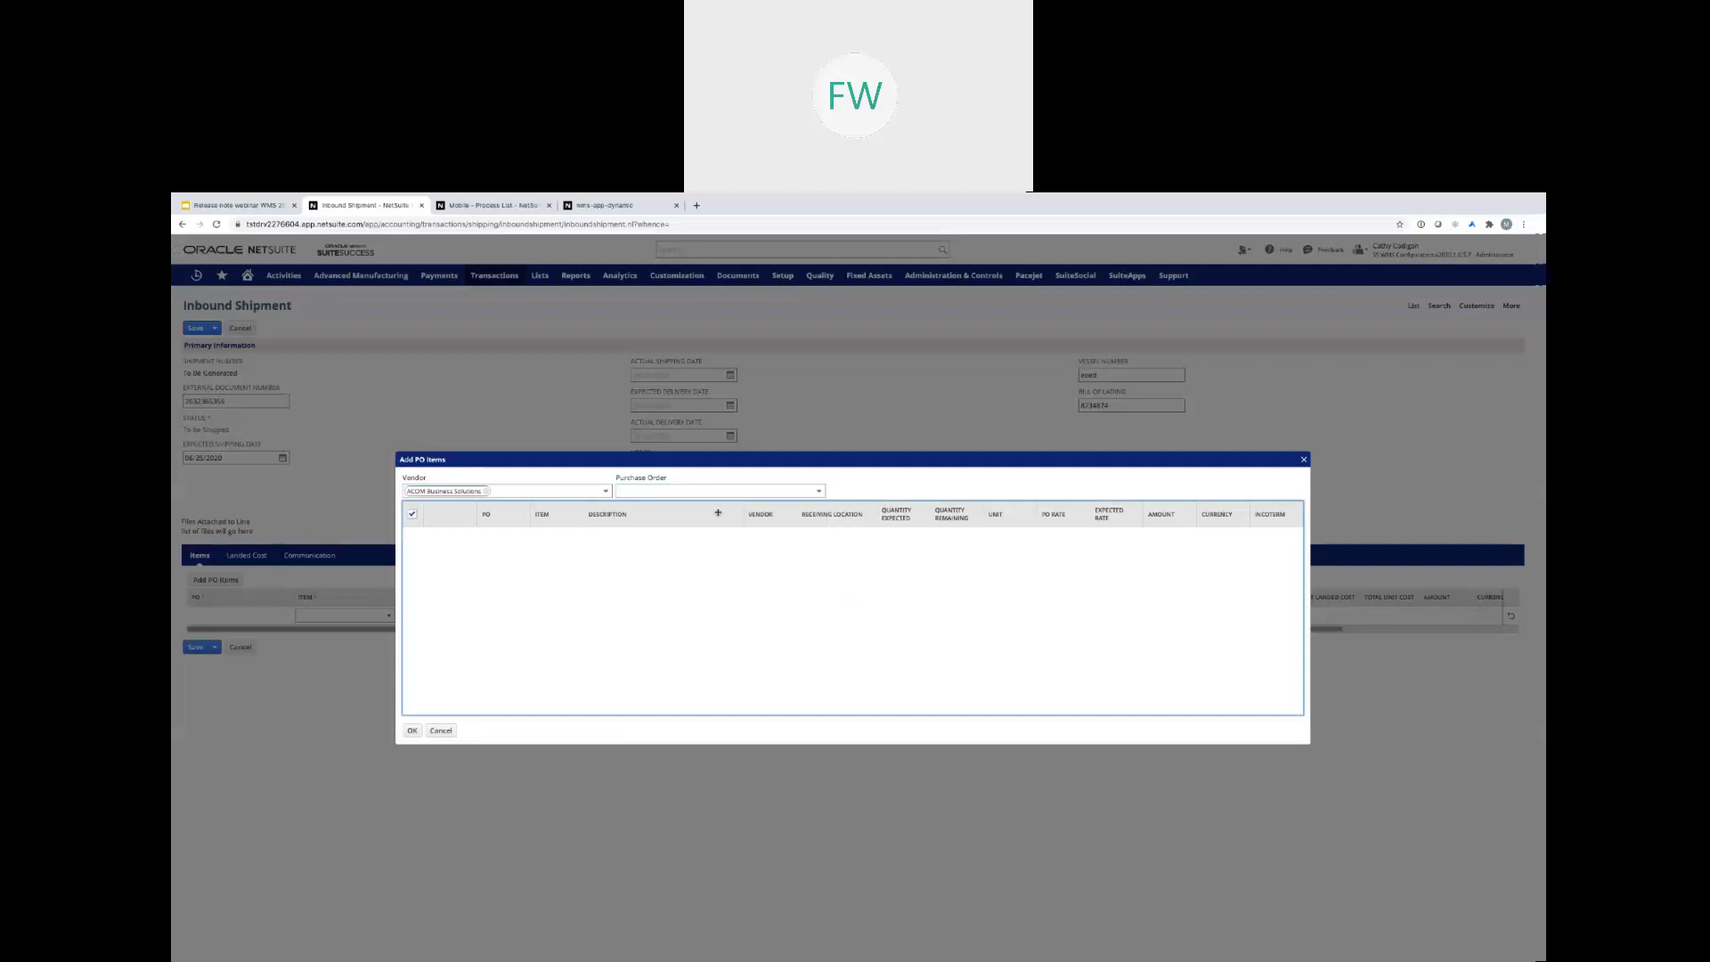
left_click(576, 492)
Choose the last two purchase orders offered for the vendor as the source of the shipment items
left_click(695, 490)
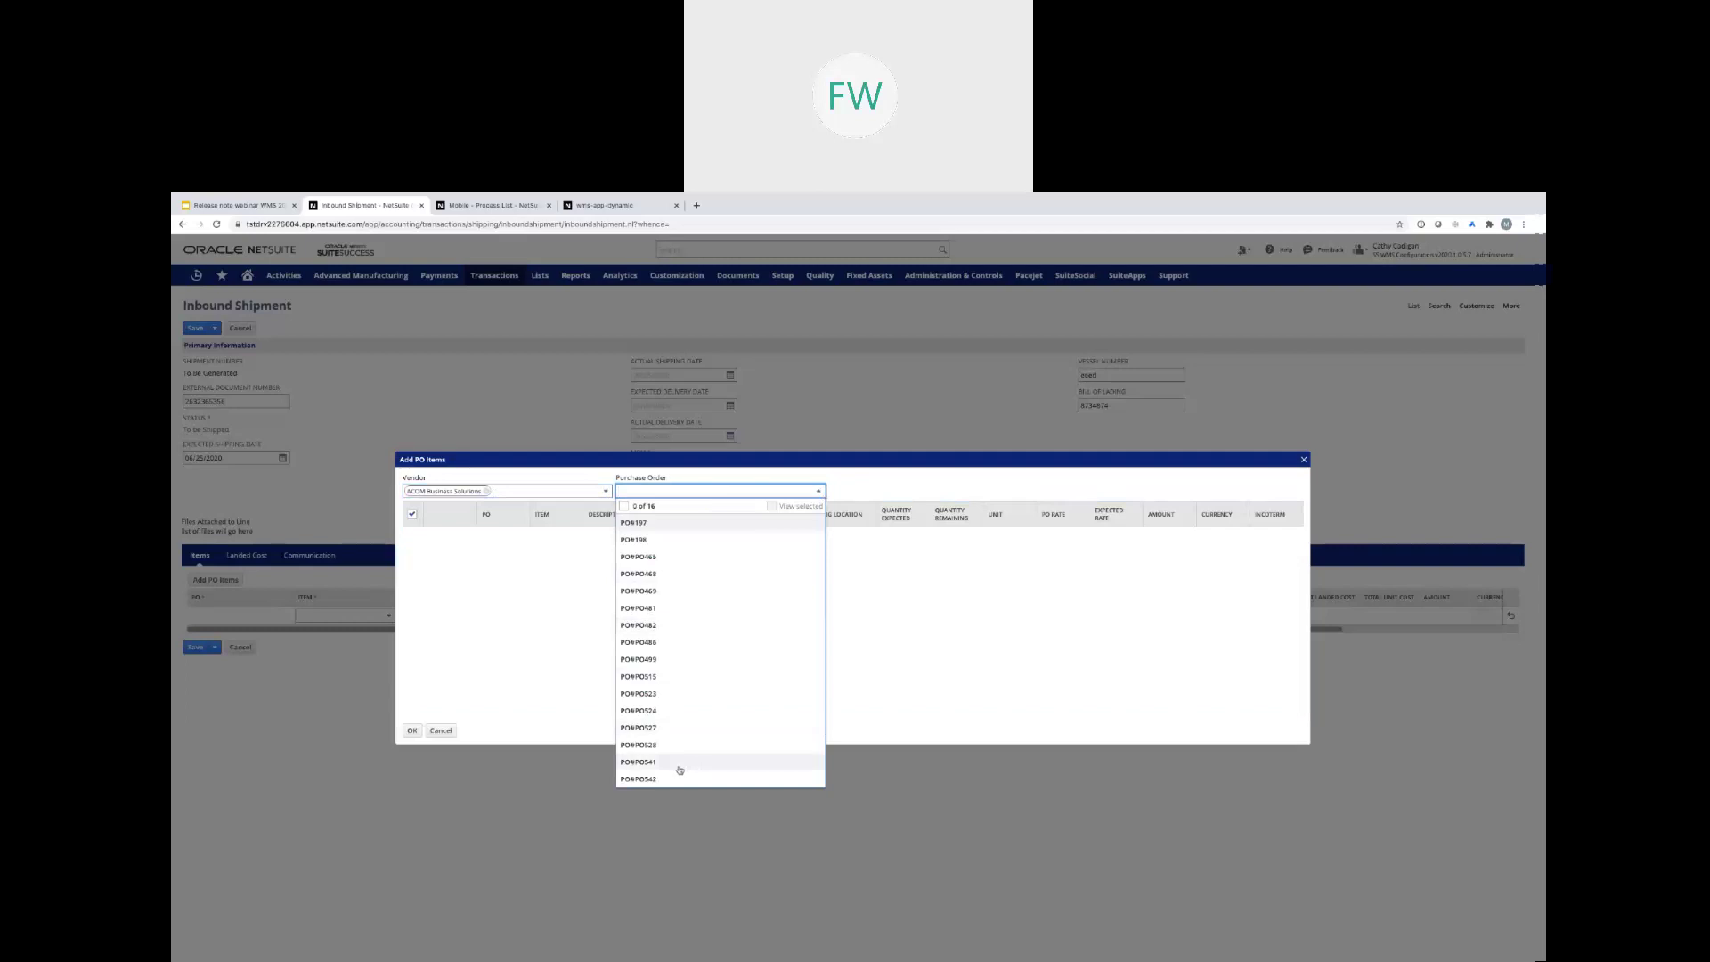
left_click(635, 763)
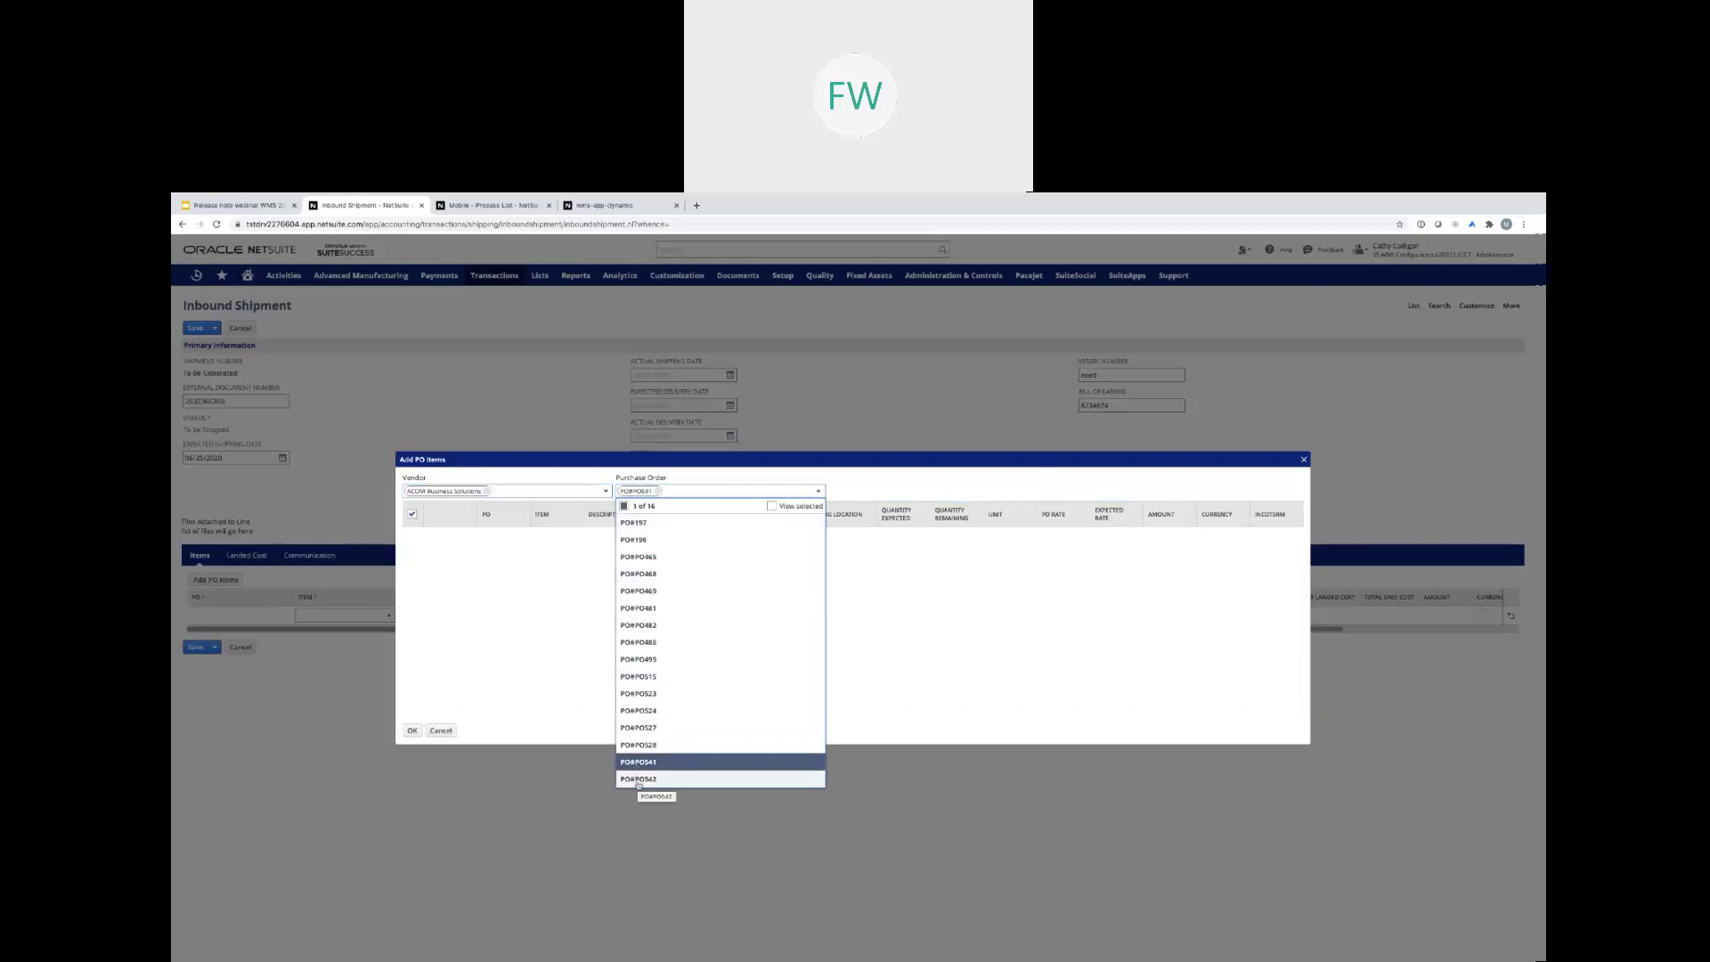
left_click(639, 780)
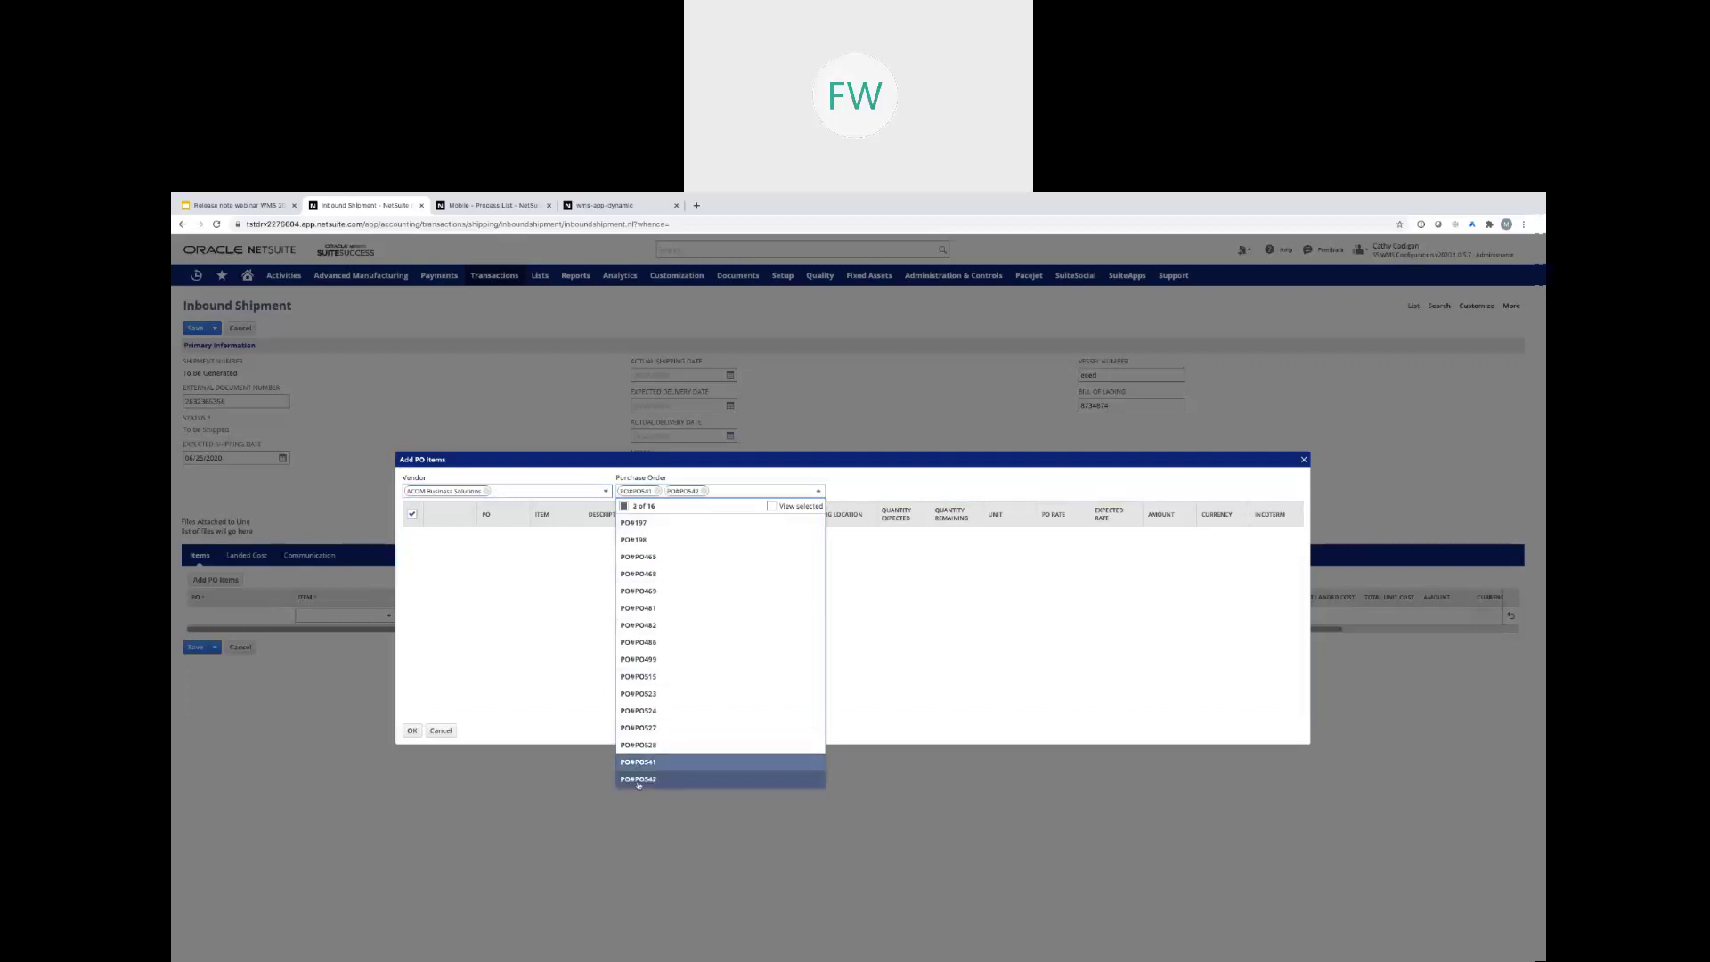
left_click(908, 695)
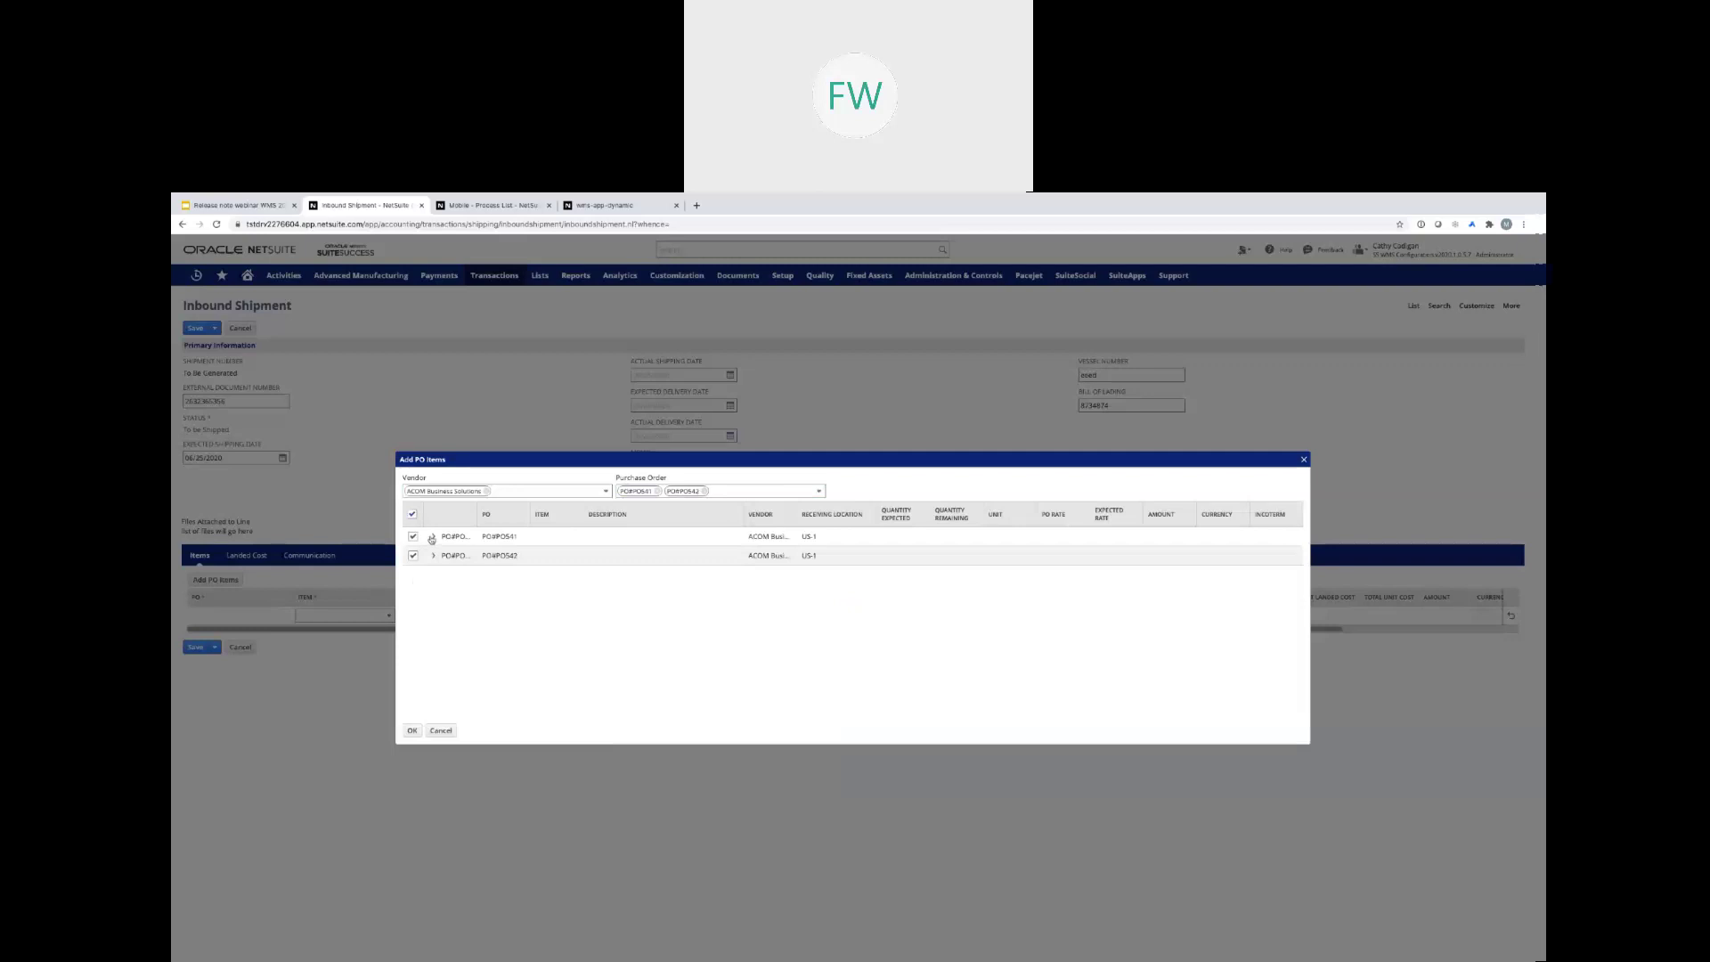
Expand both purchase orders and add all their item lines to the inbound shipment
left_click(432, 539)
left_click(433, 594)
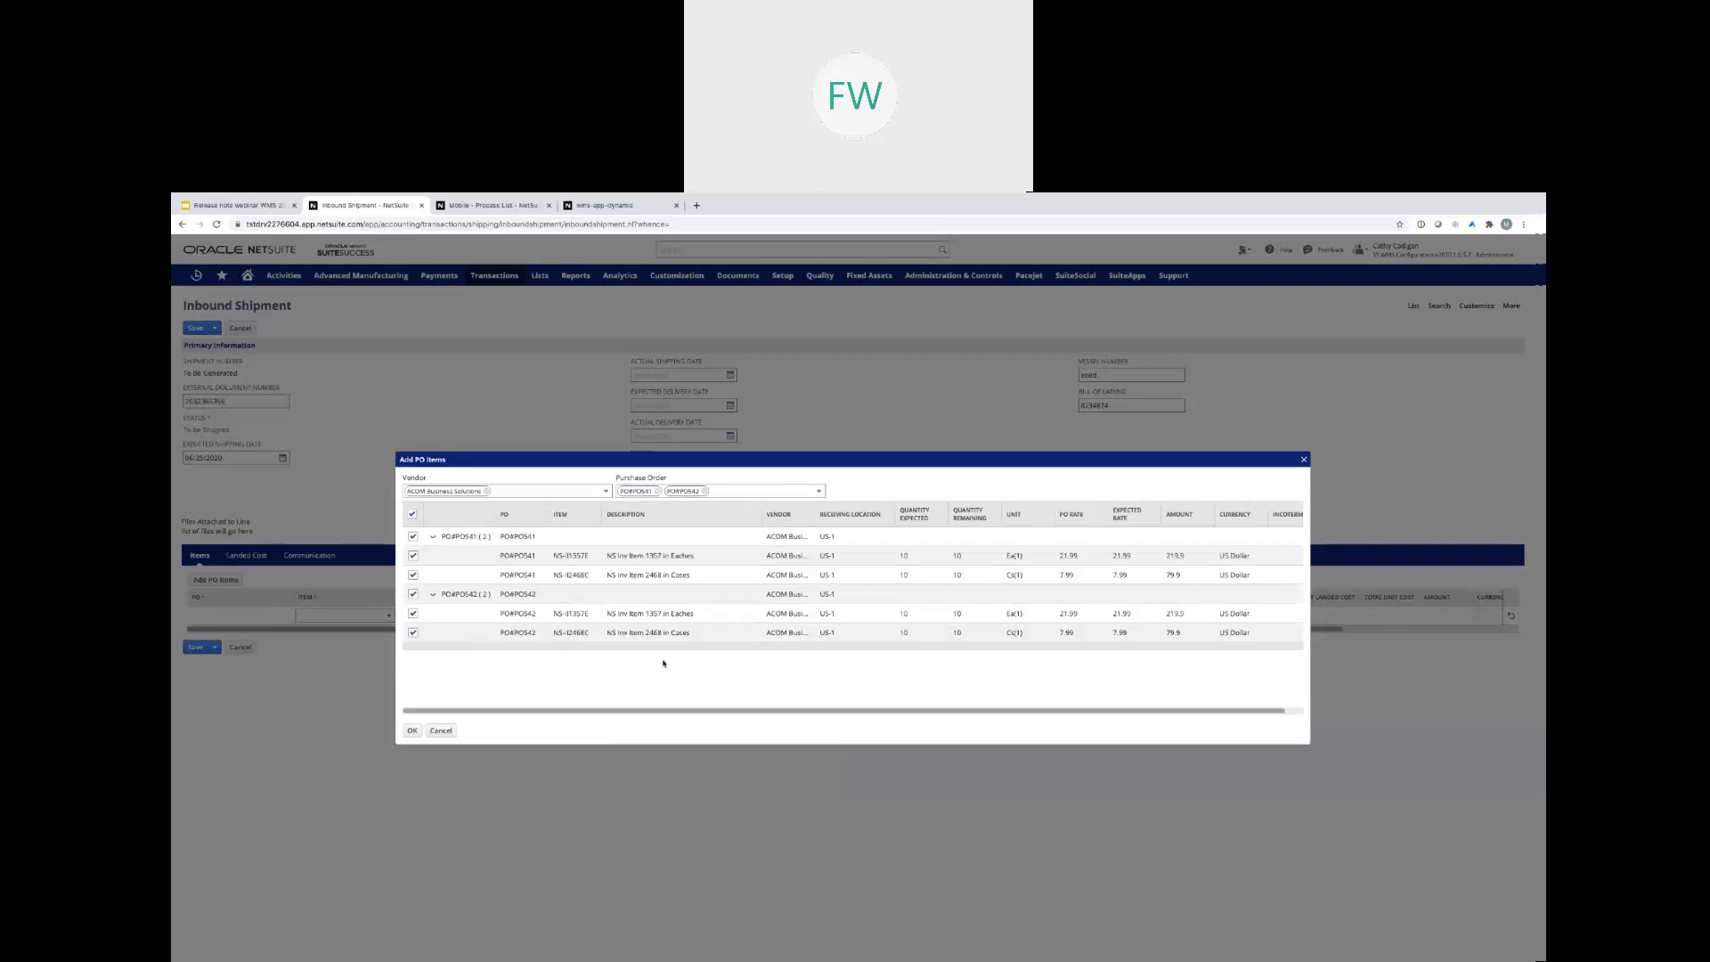
left_click(413, 557)
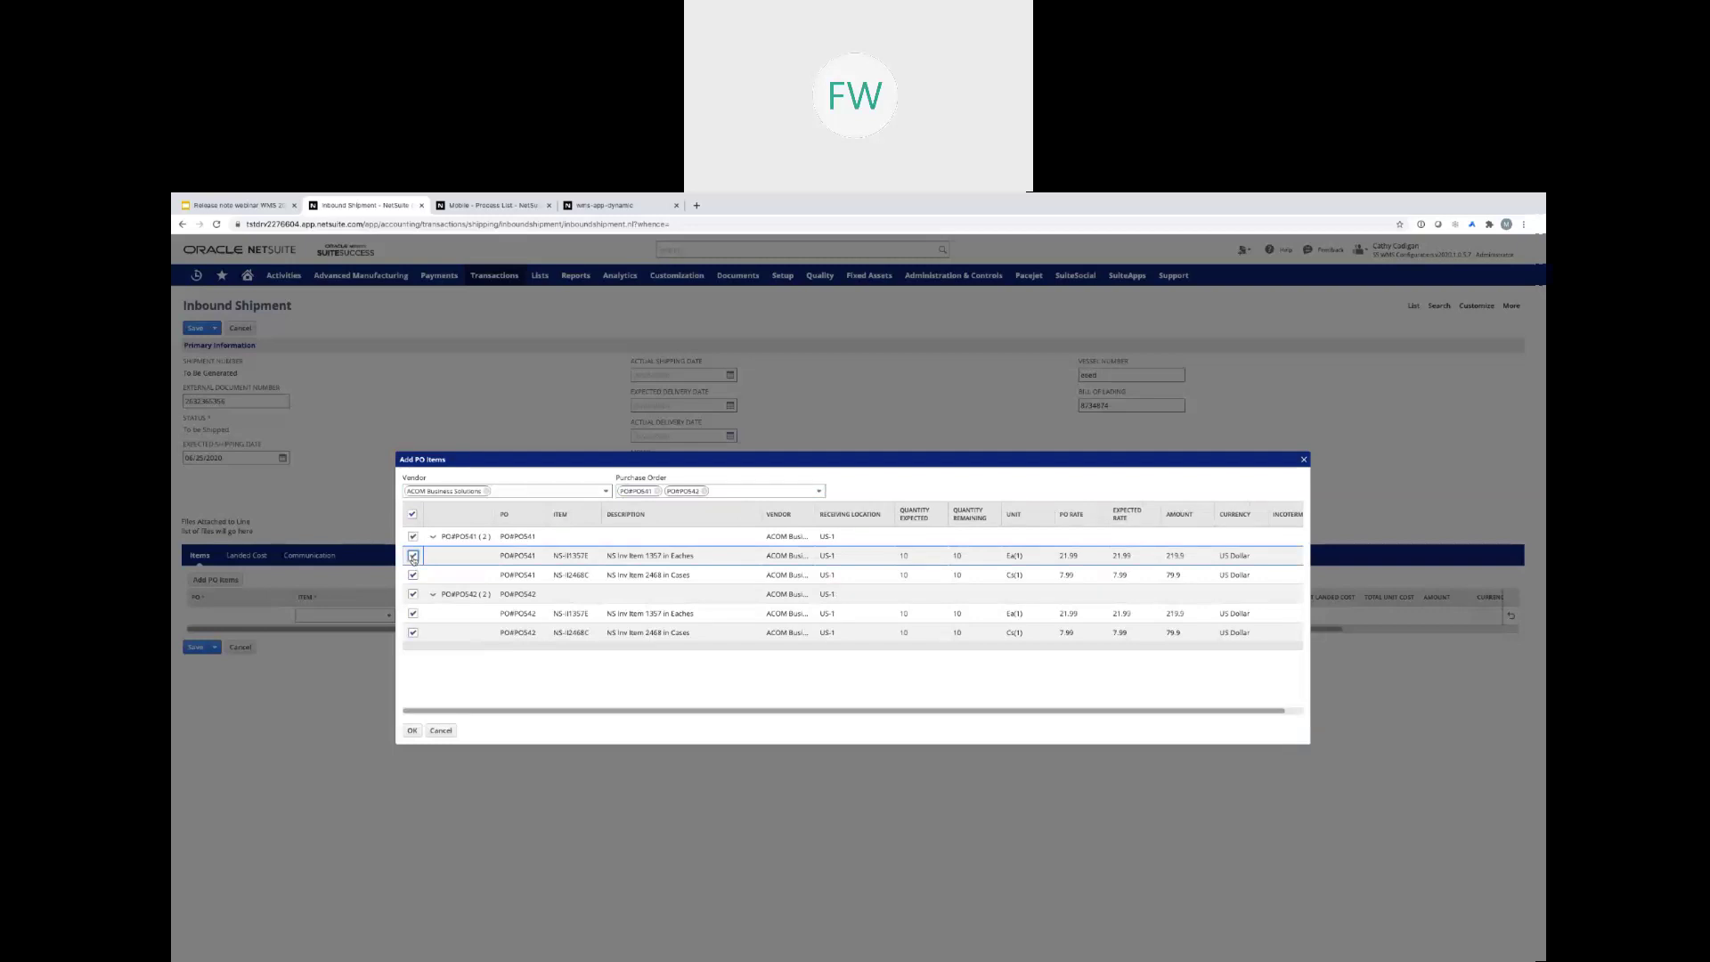
left_click(411, 730)
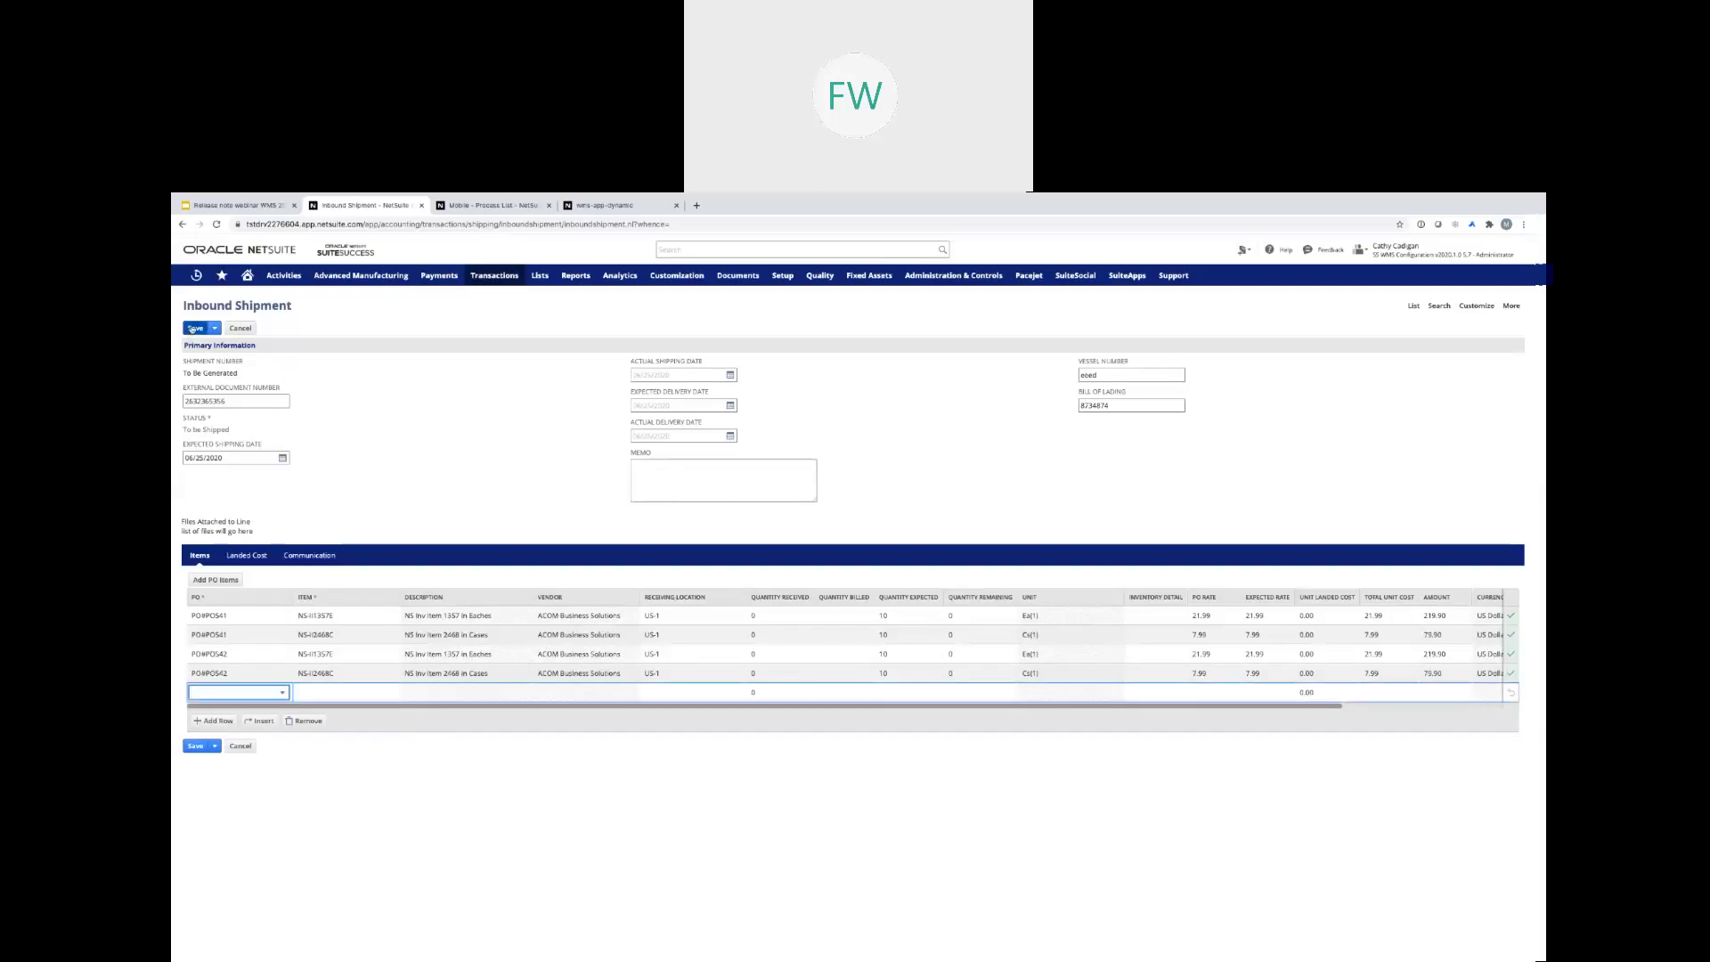
Save the inbound shipment and mark it as in transit
left_click(194, 329)
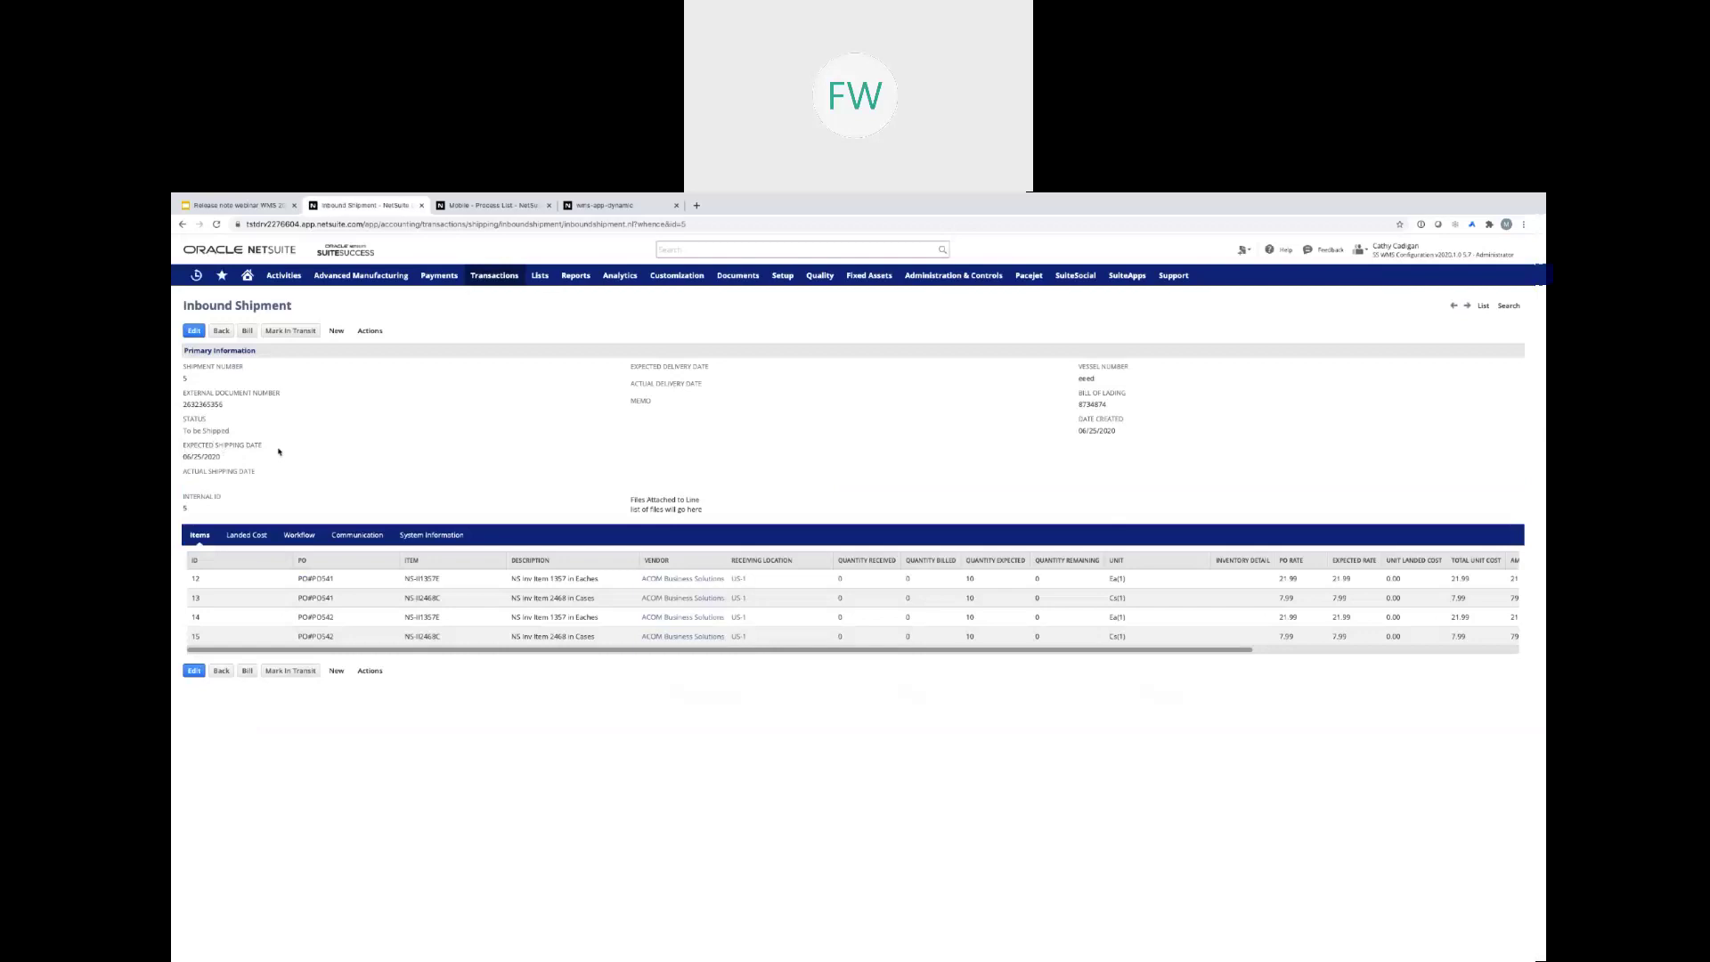
left_click(281, 332)
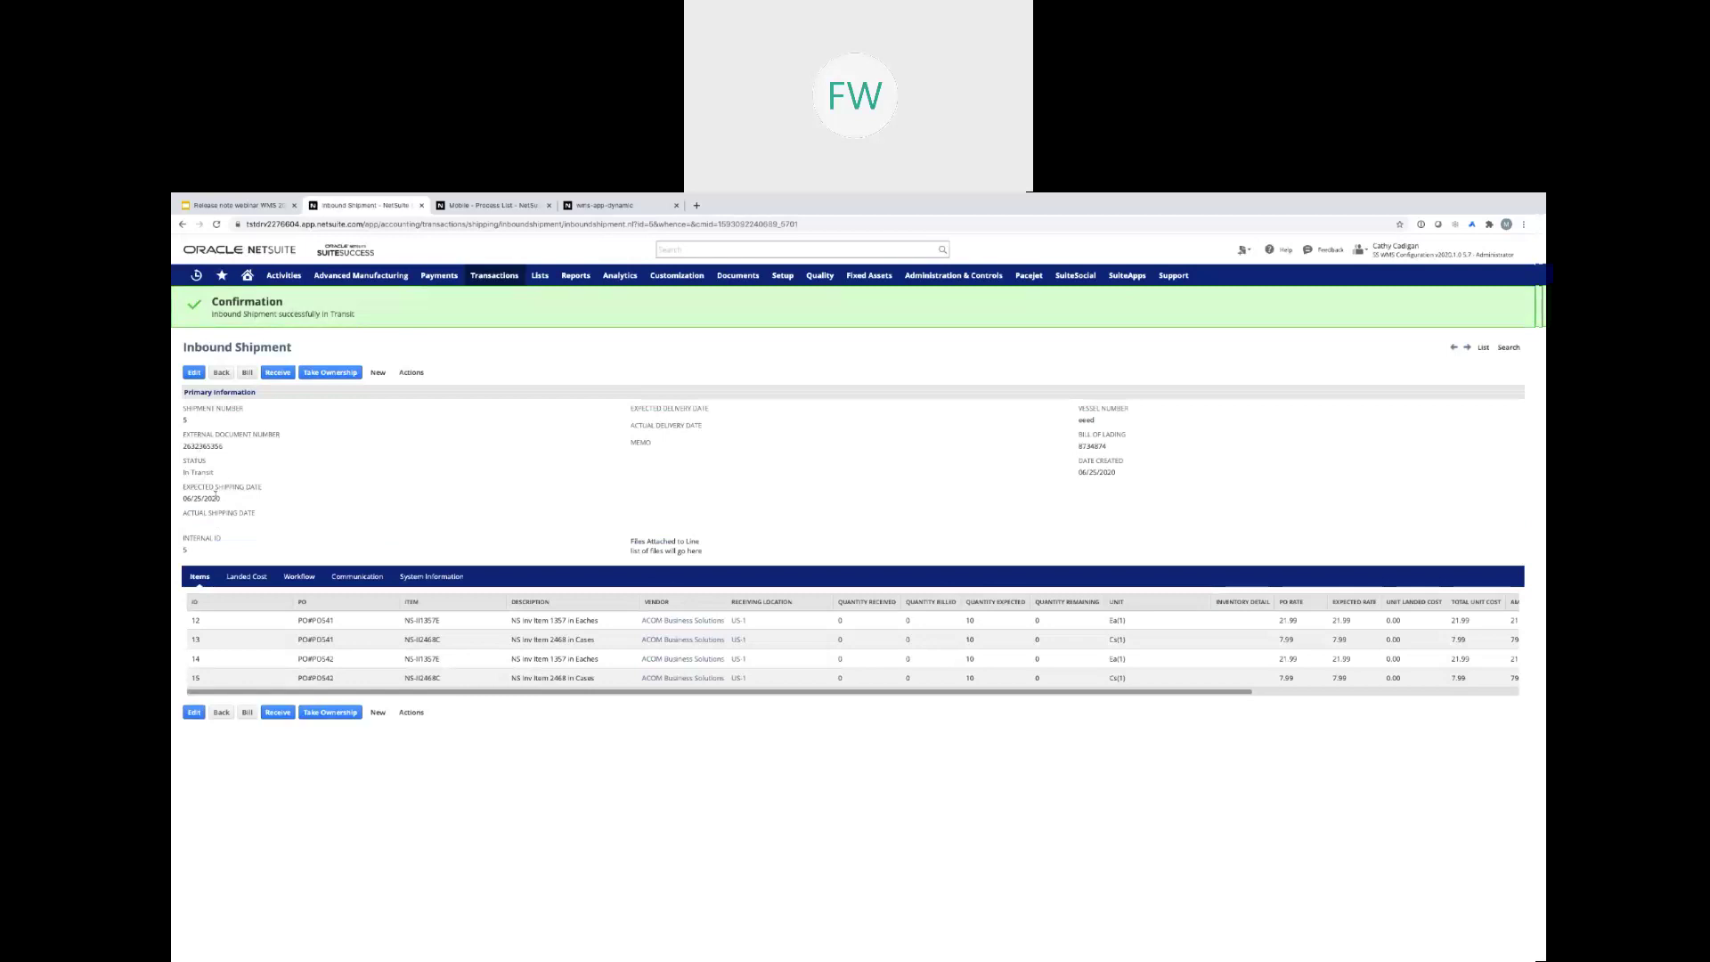
Switch to the WMS mobile app, open inbound shipment receiving, and view the list of available shipments
left_click(623, 206)
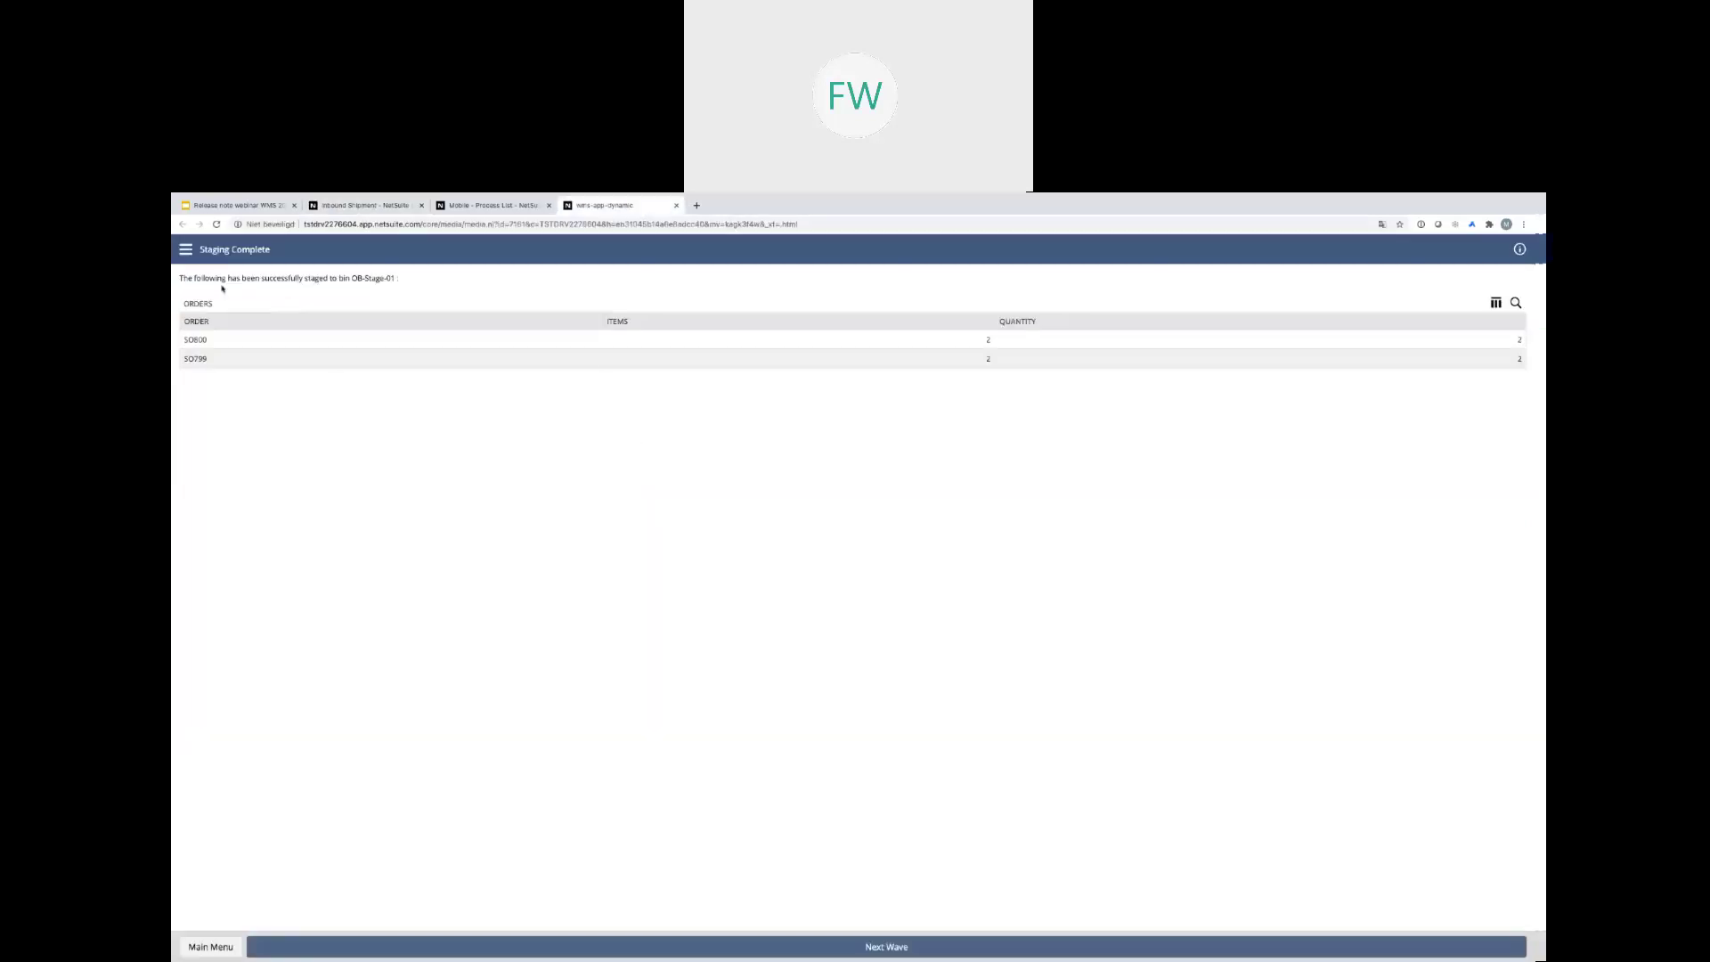
left_click(185, 249)
left_click(191, 275)
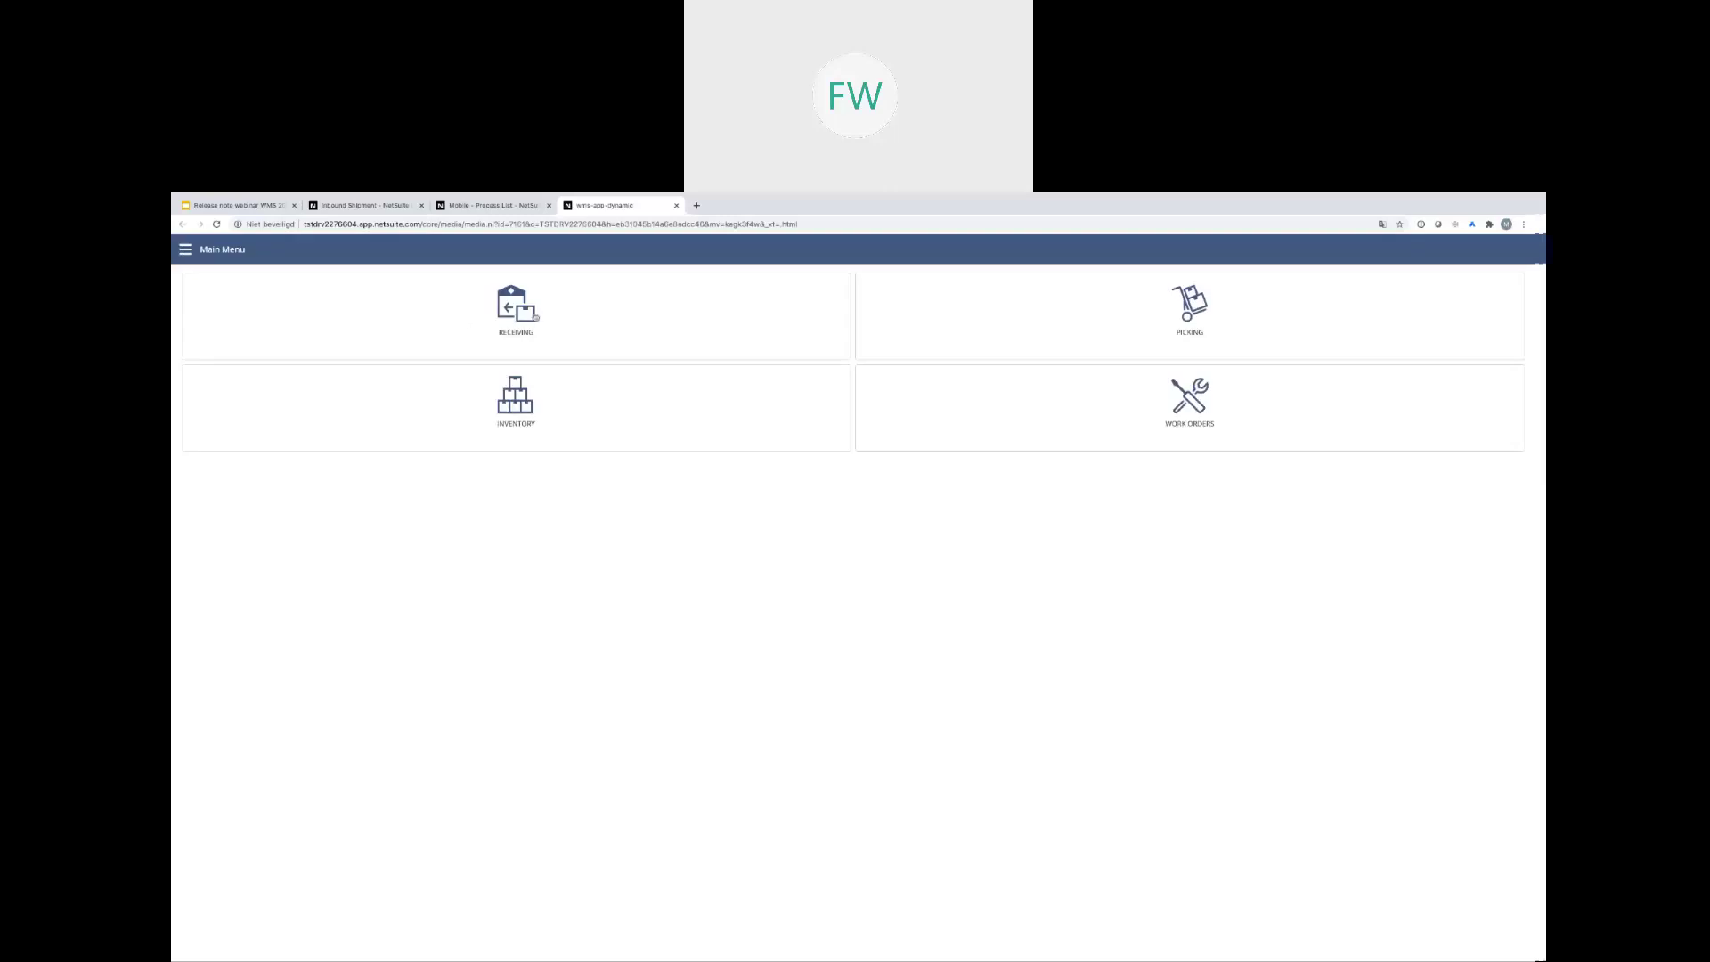
left_click(516, 307)
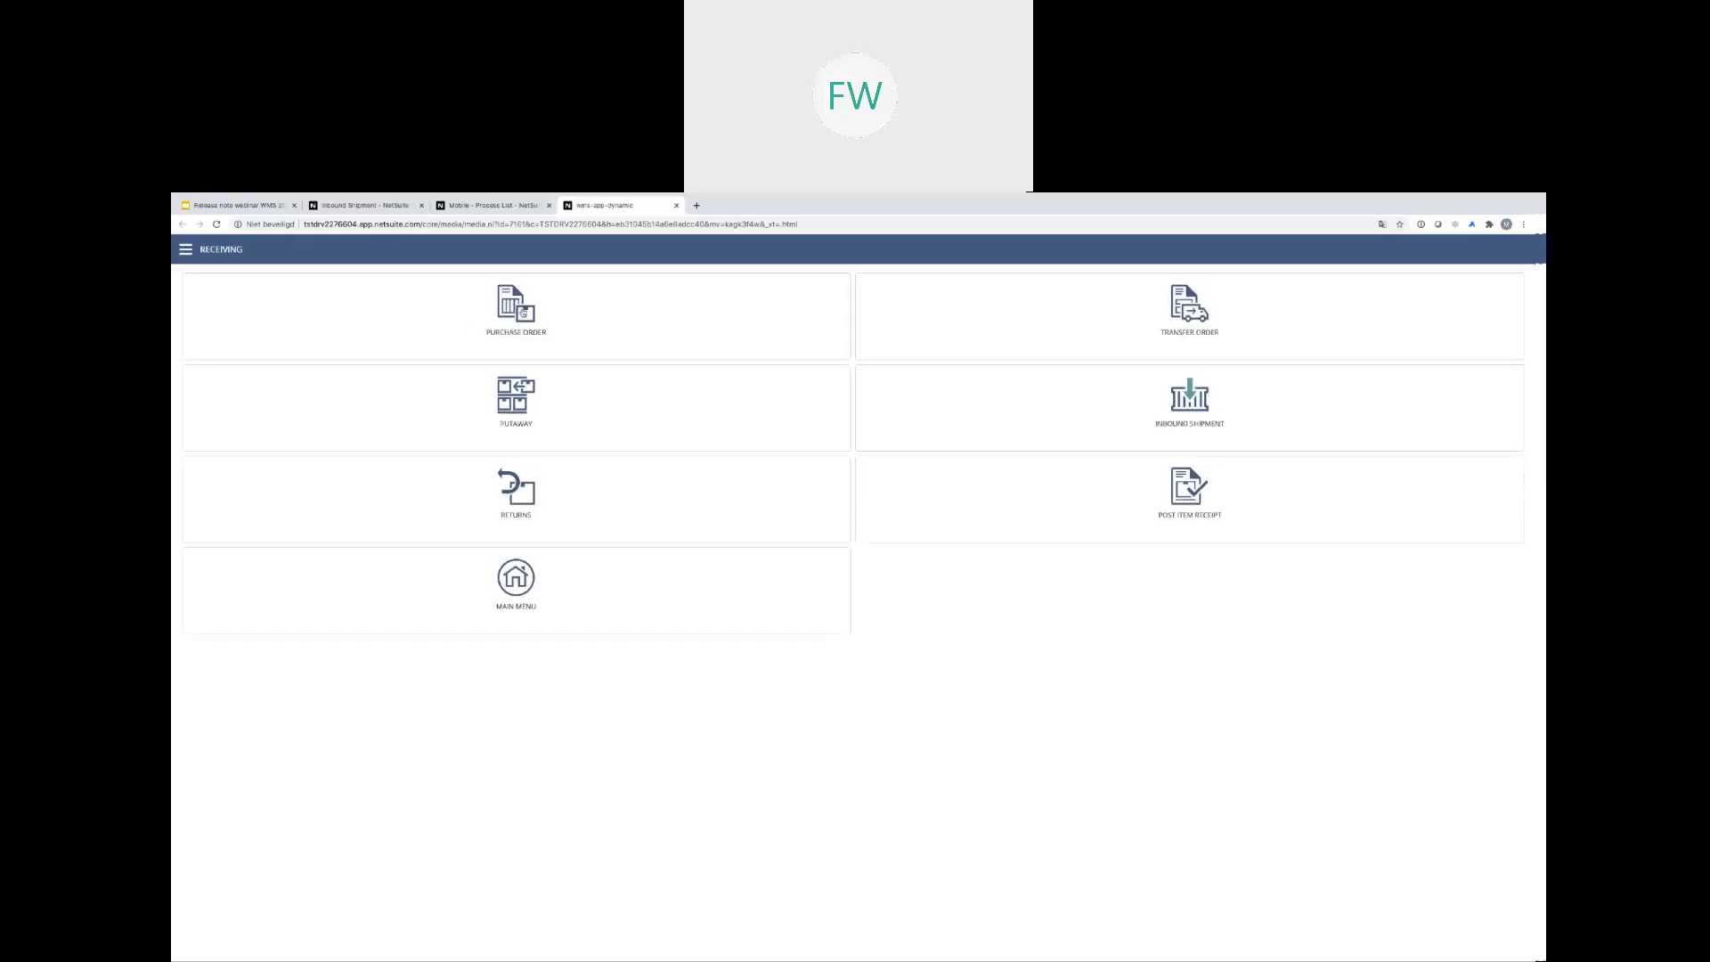
left_click(1189, 407)
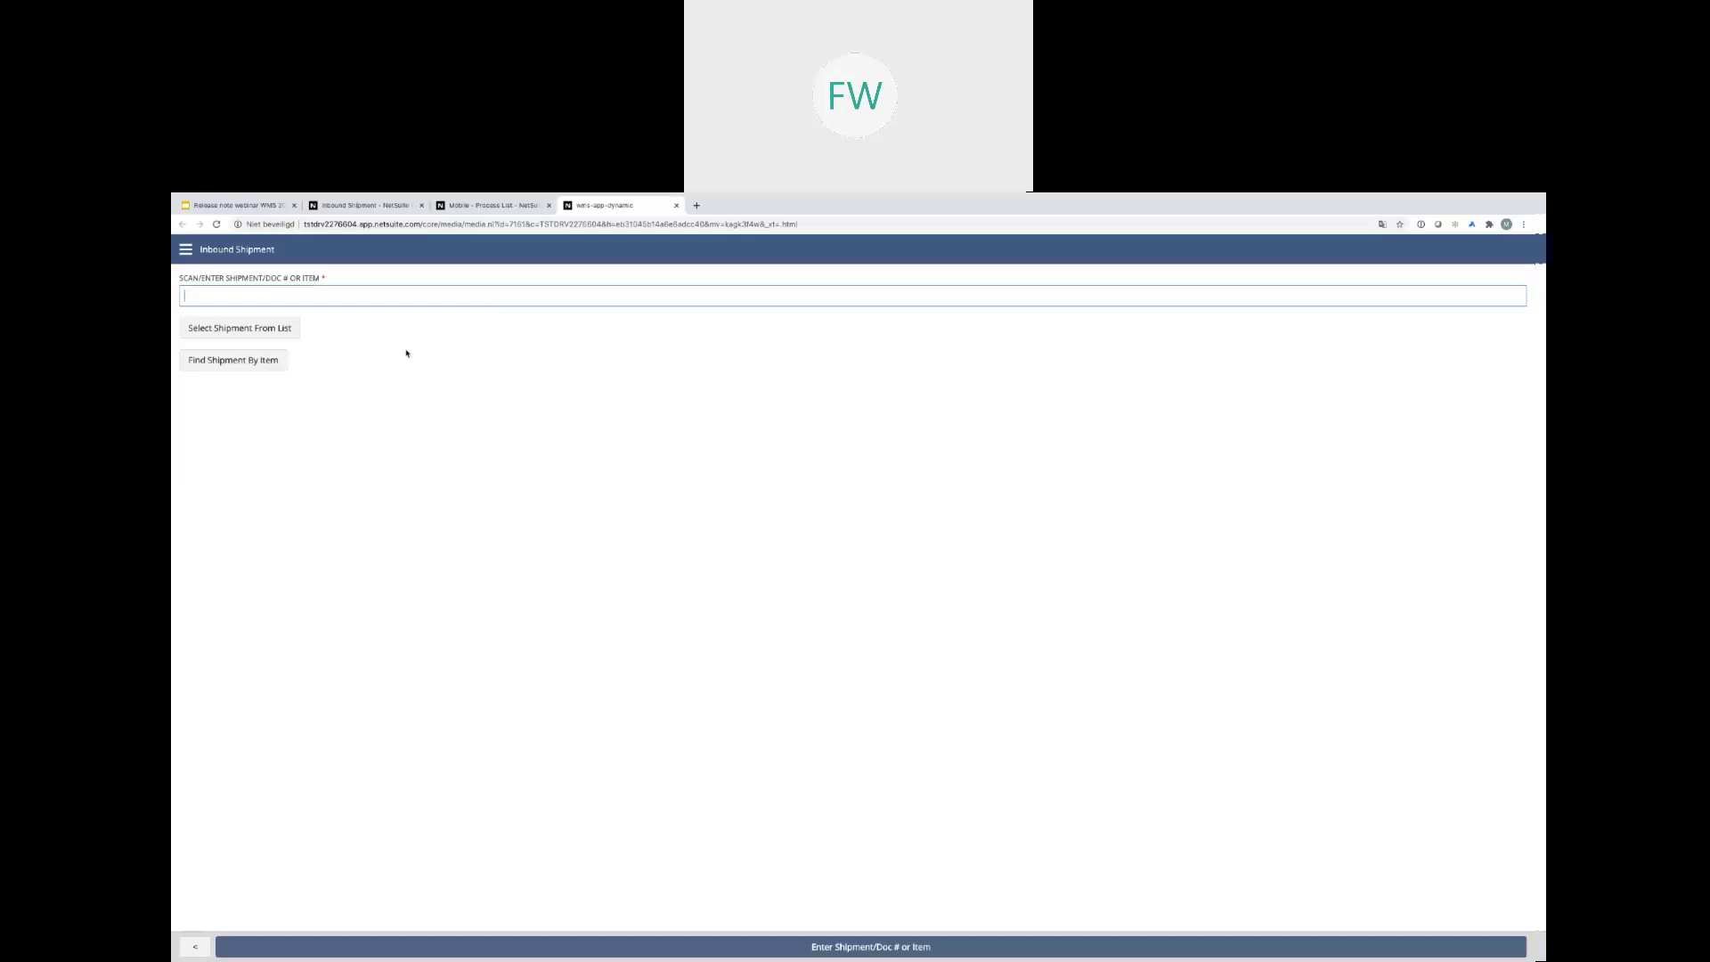
left_click(244, 332)
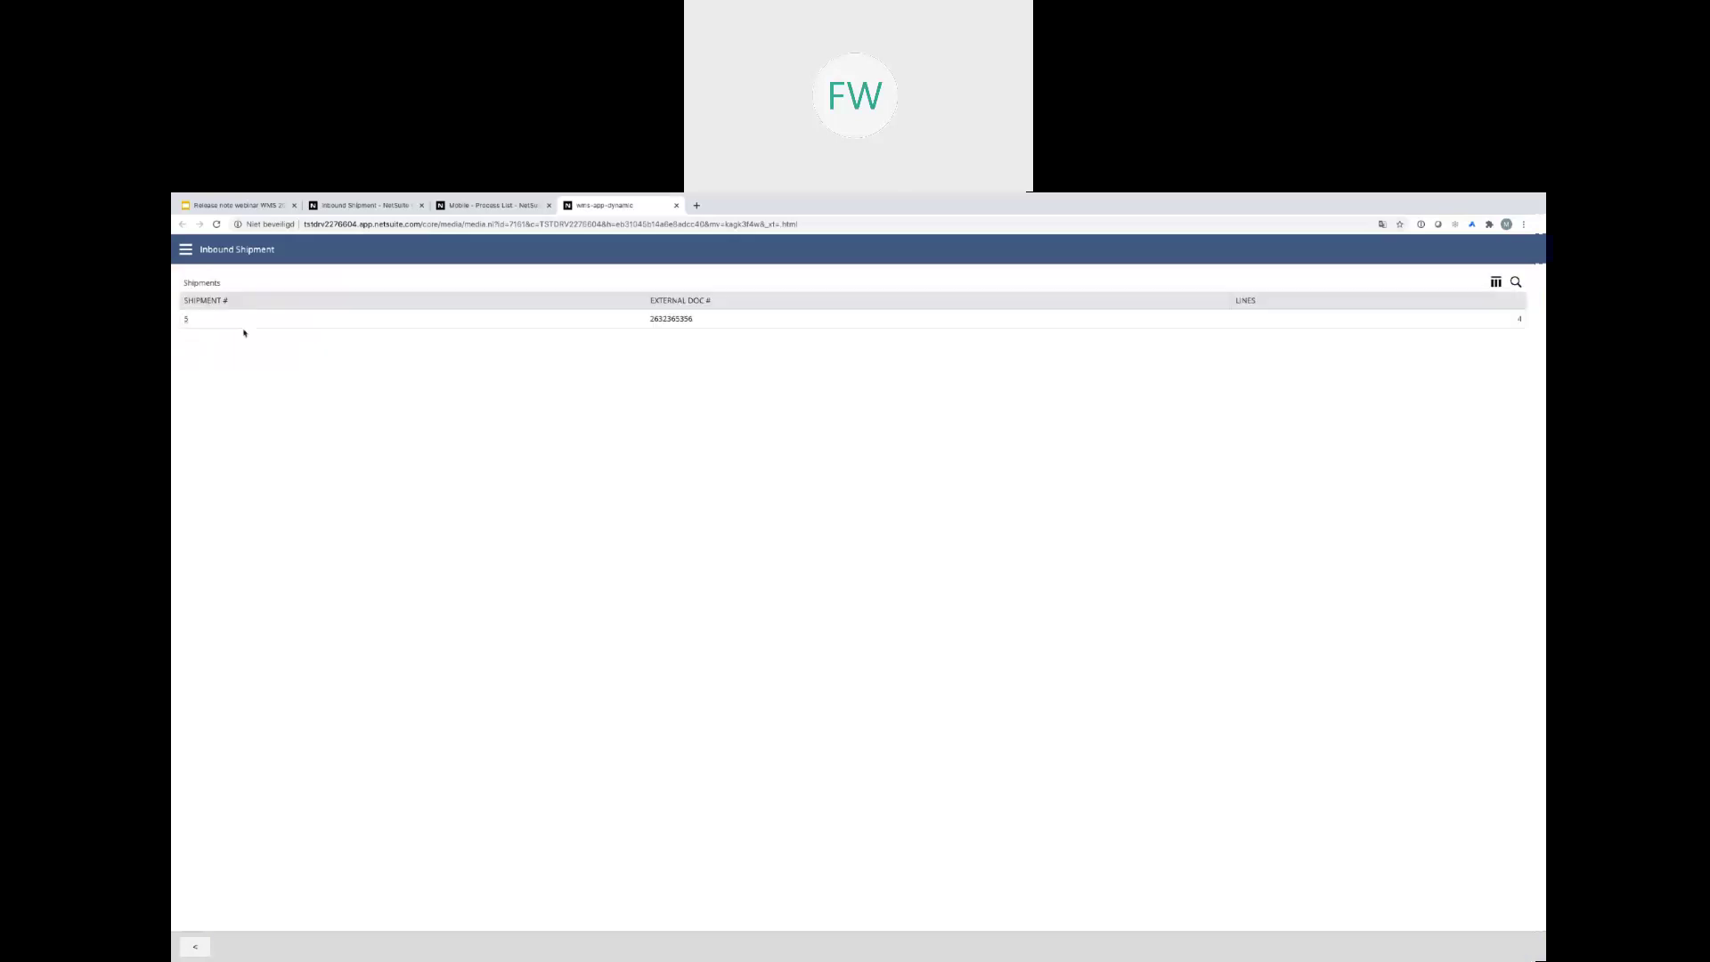
left_click(195, 945)
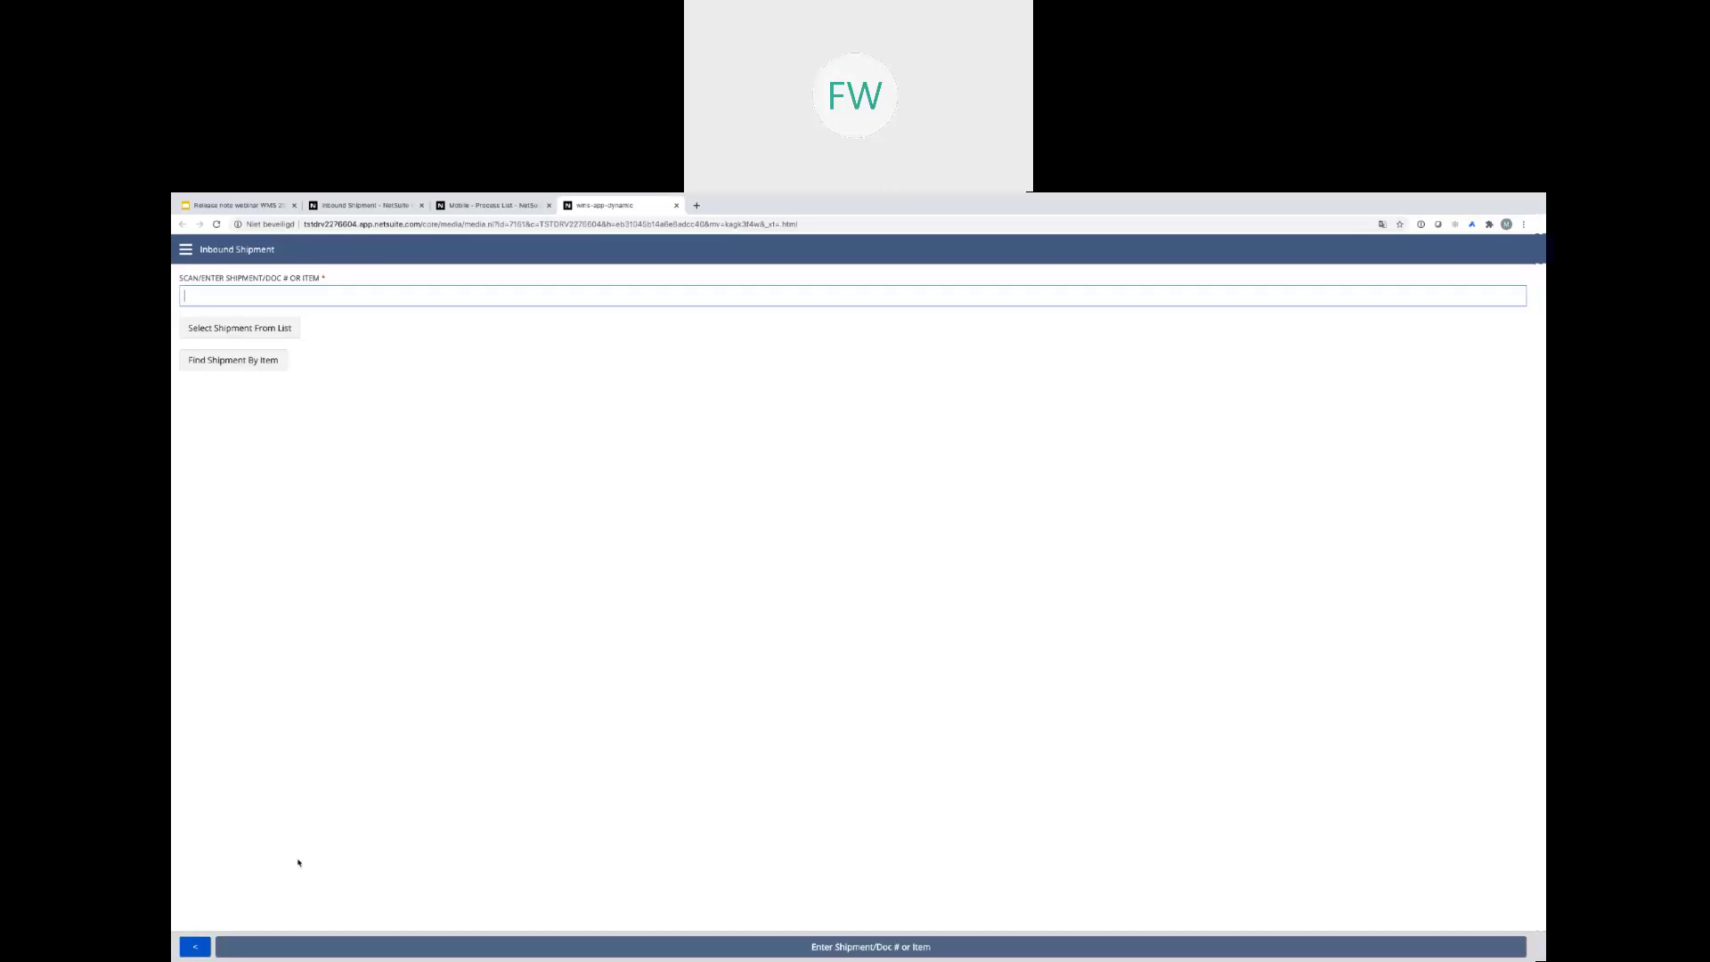
Find inbound shipments by item, searching for item numbers starting with ns-i and selecting the matching item
left_click(249, 367)
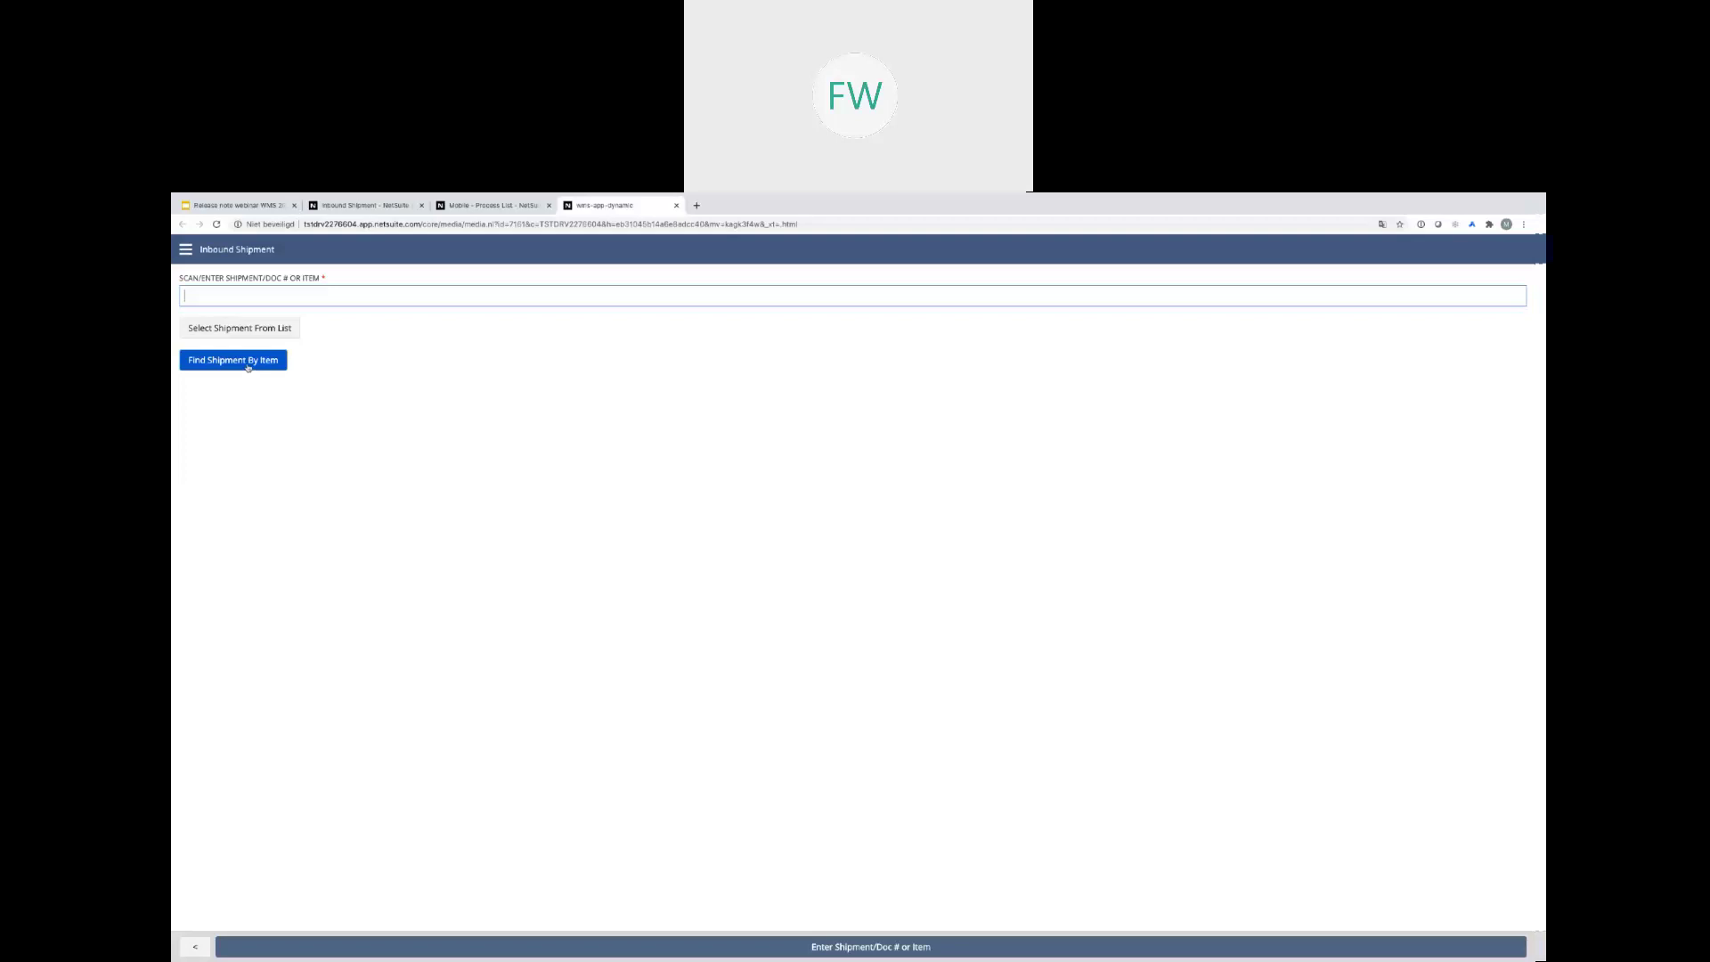
left_click(249, 365)
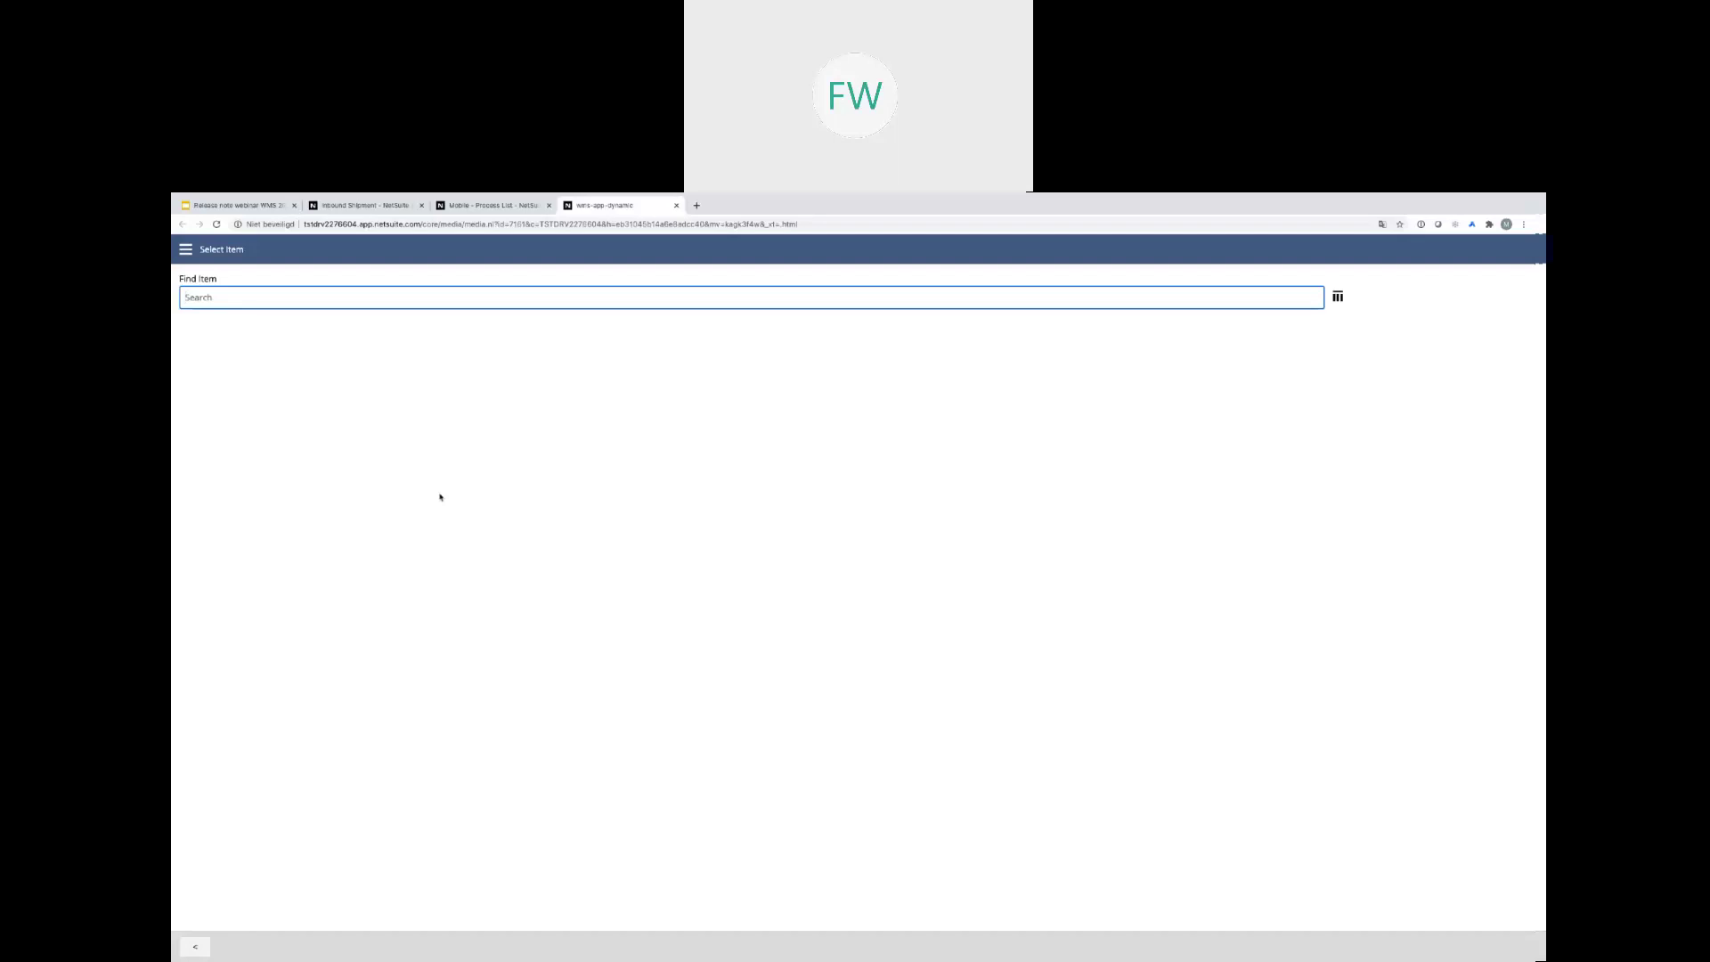
type("ns-ii")
left_click(216, 342)
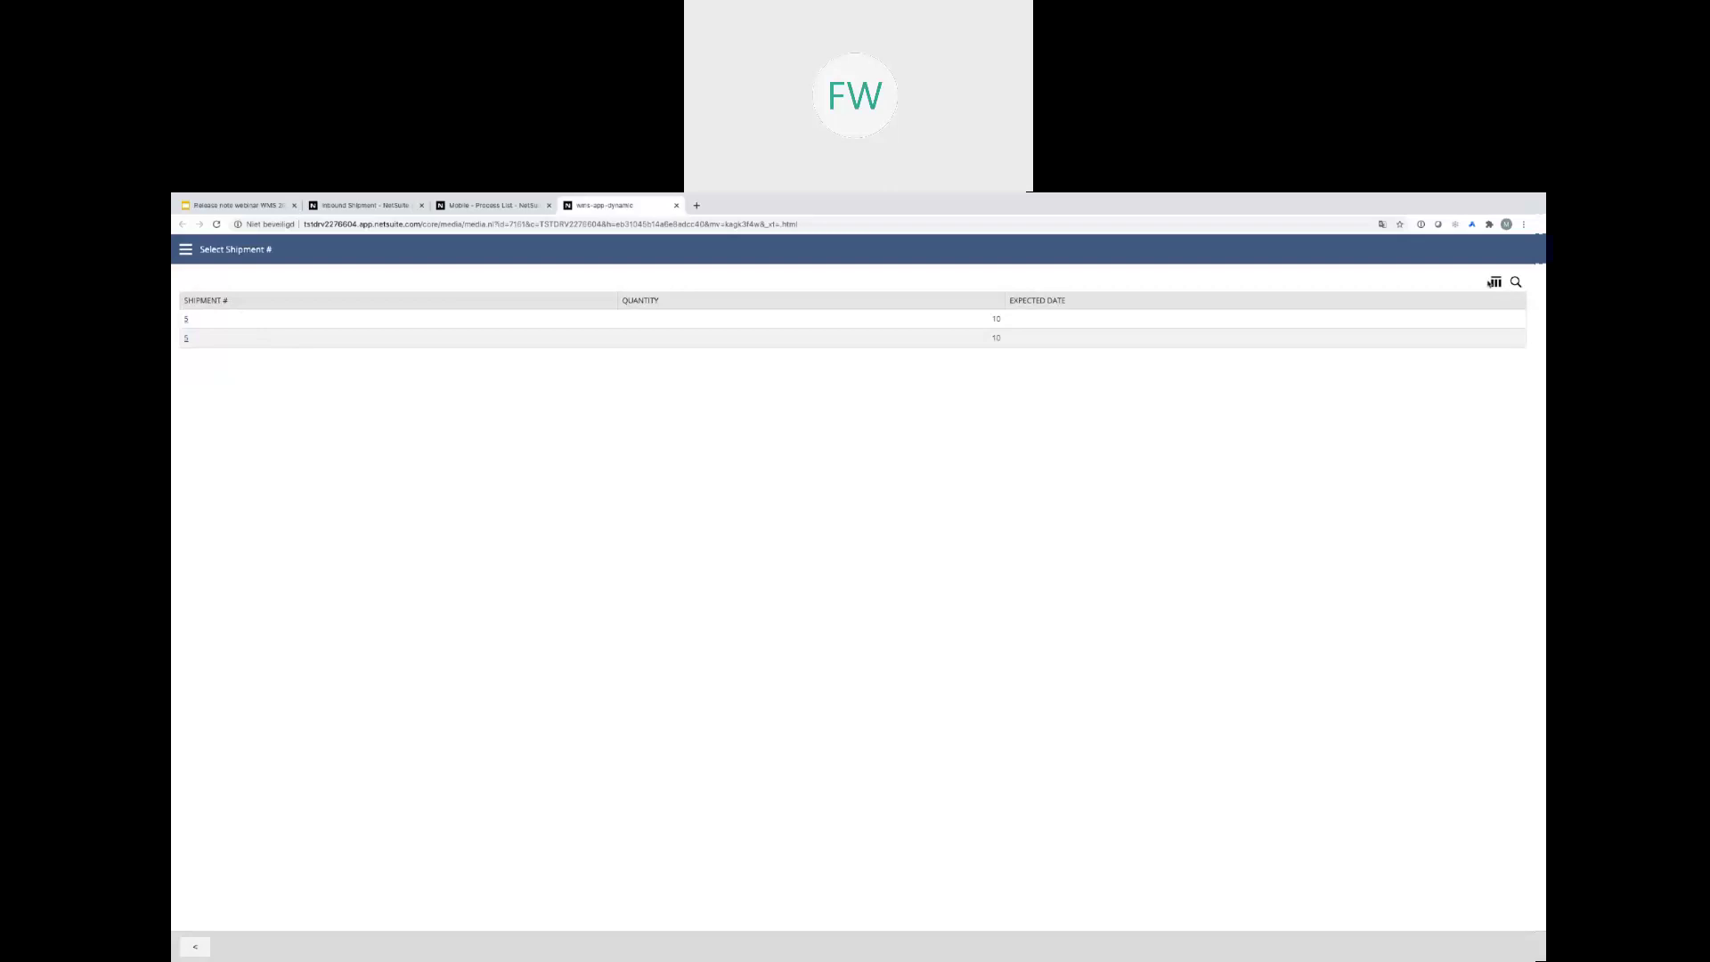
Review the column options of the shipment results and open the first listed shipment
left_click(1497, 282)
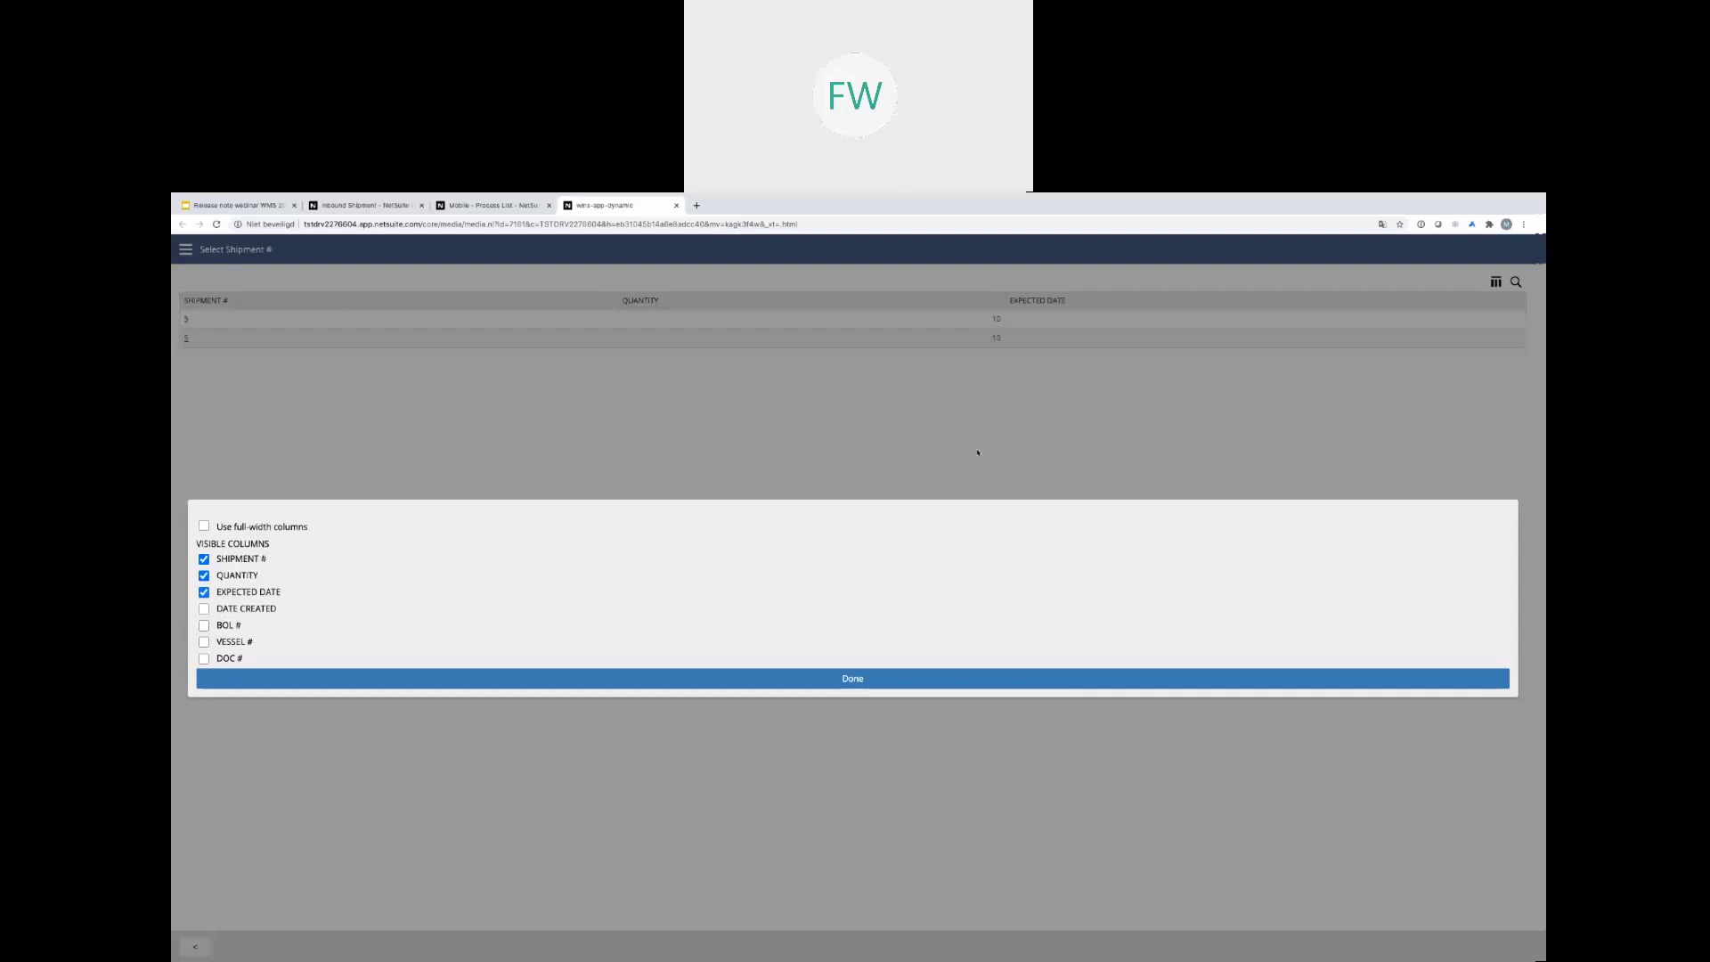
left_click(881, 677)
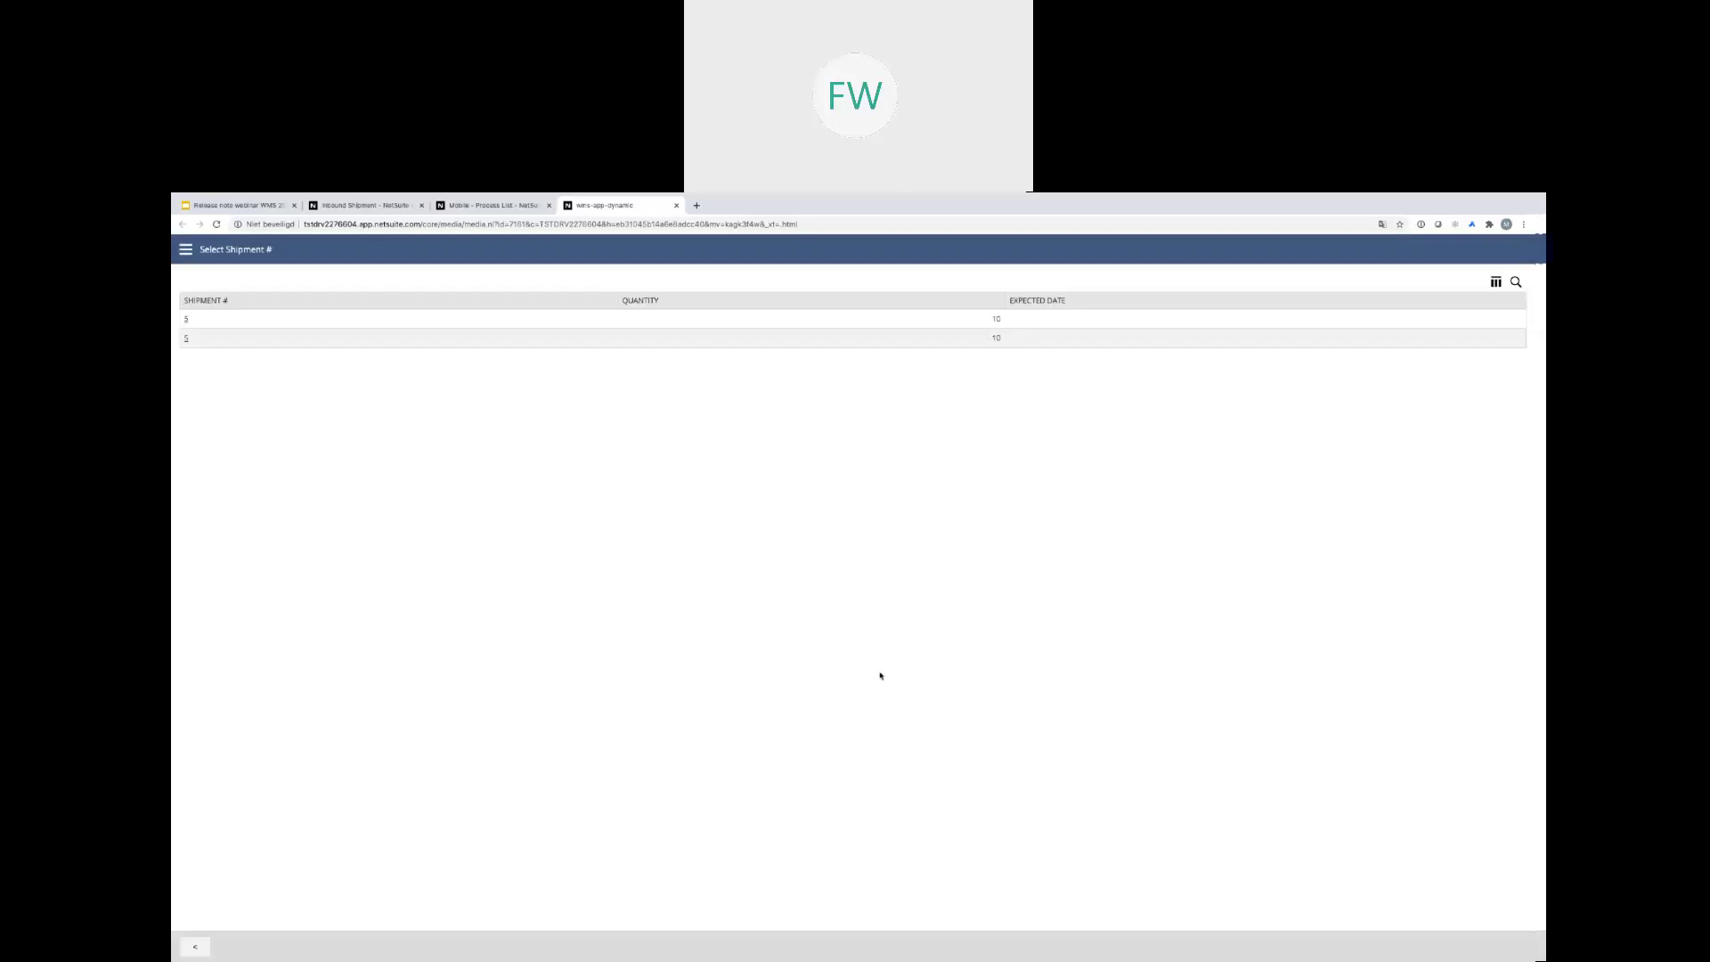
left_click(187, 321)
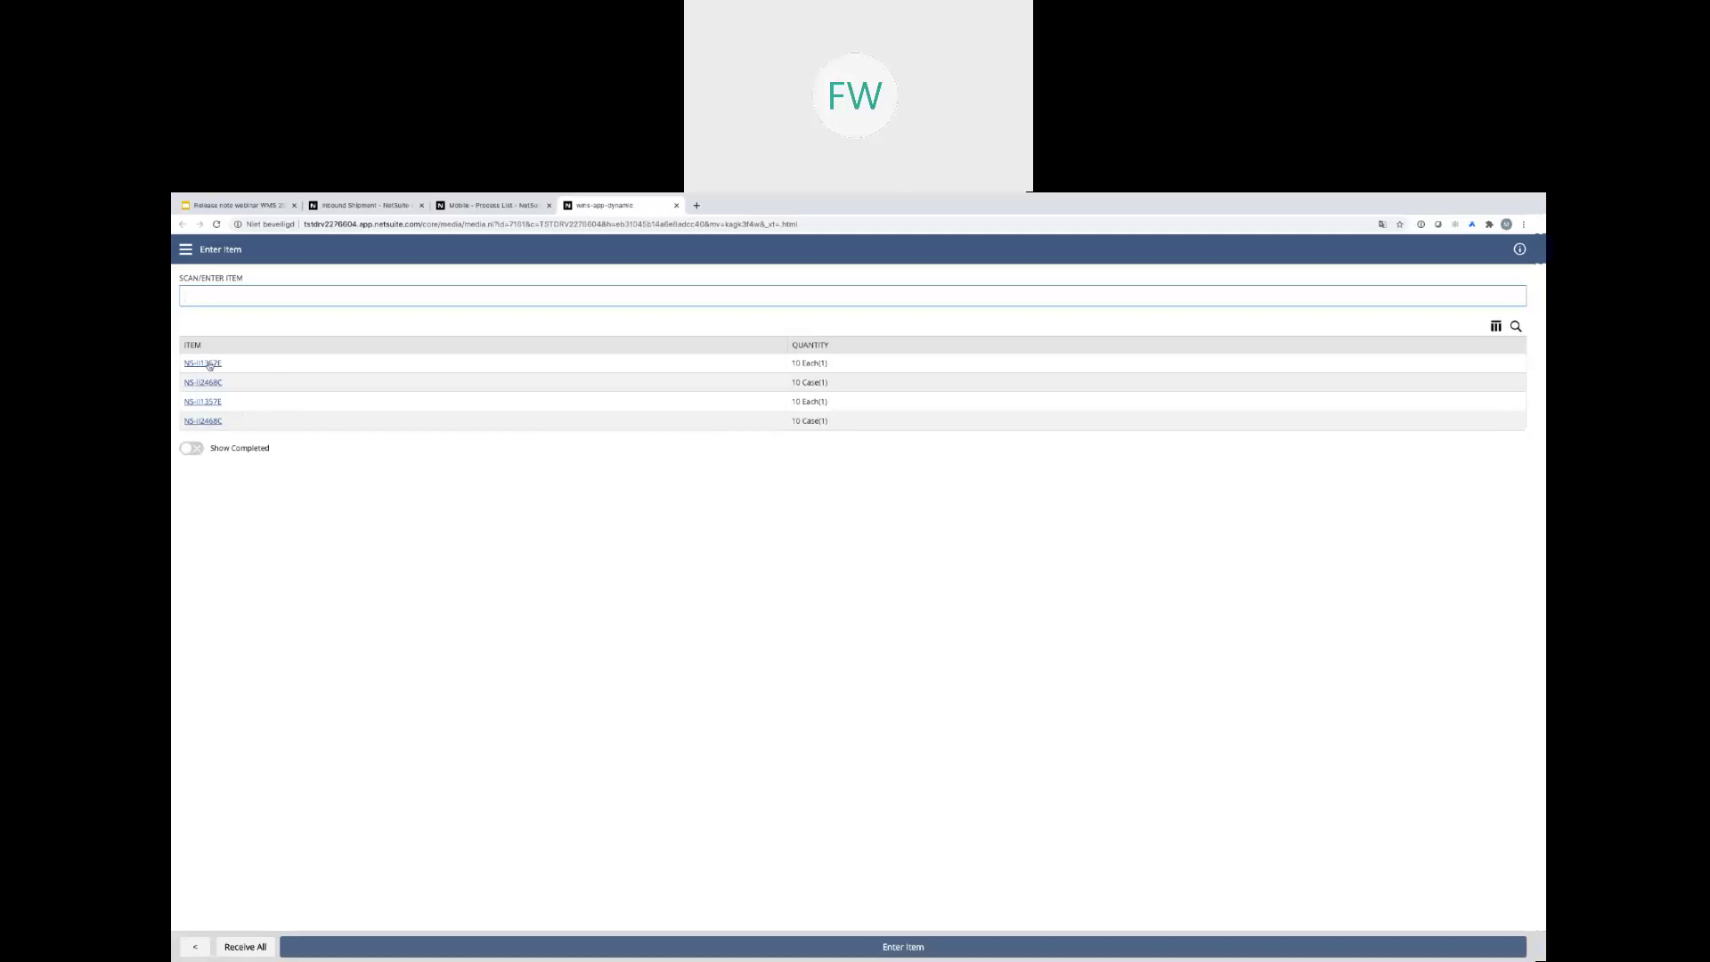
Select the shipment's first NS-I1357E line and enter a received quantity of 10 eaches
left_click(210, 364)
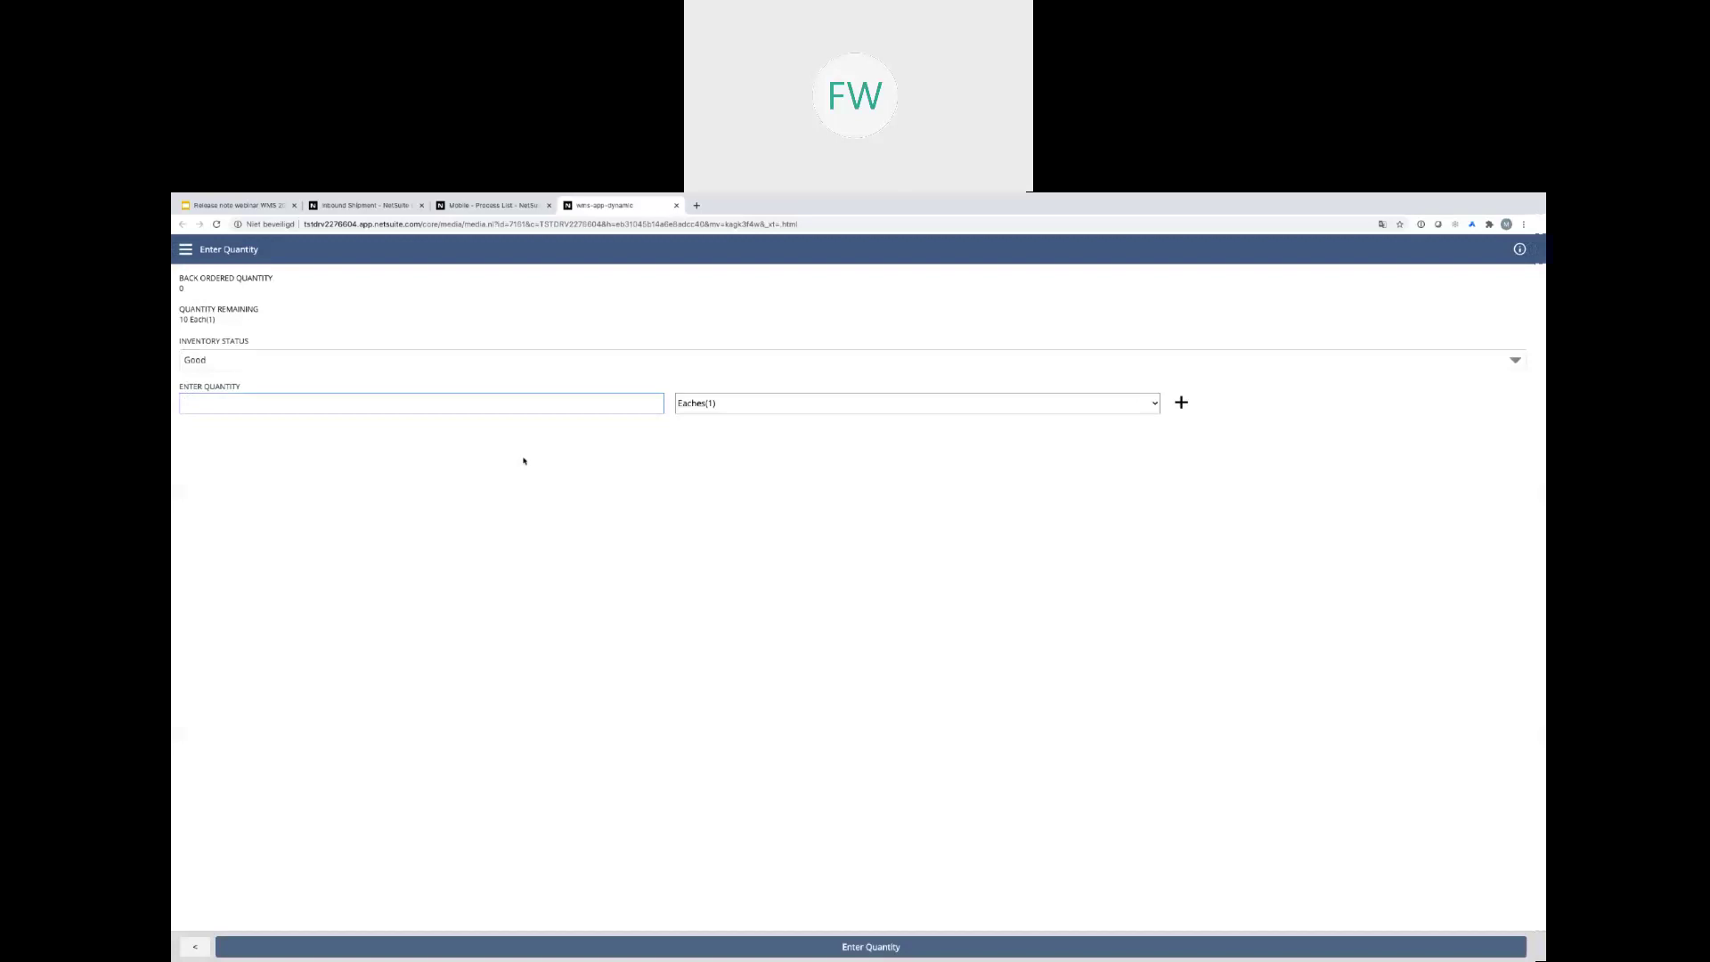
type("10")
left_click(880, 948)
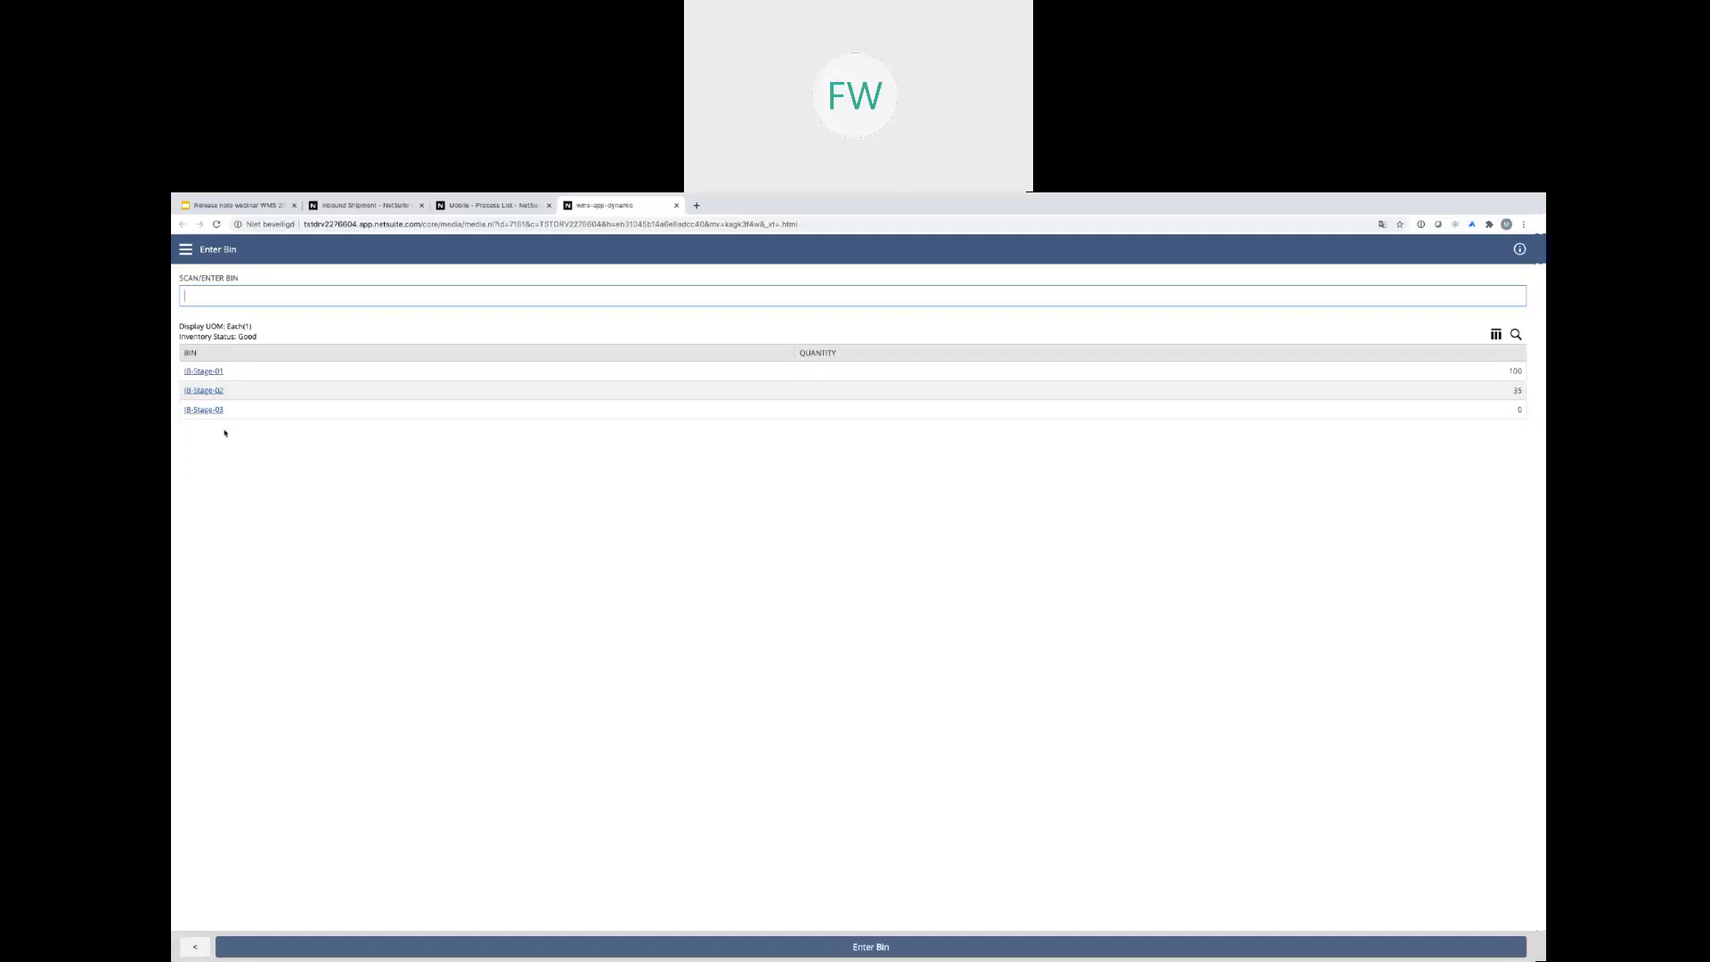
Receive the entered NS-I1357E quantity into bin IB-Stage-01 and receive all remaining shipment items into IB-Stage-01 with status Good
left_click(212, 372)
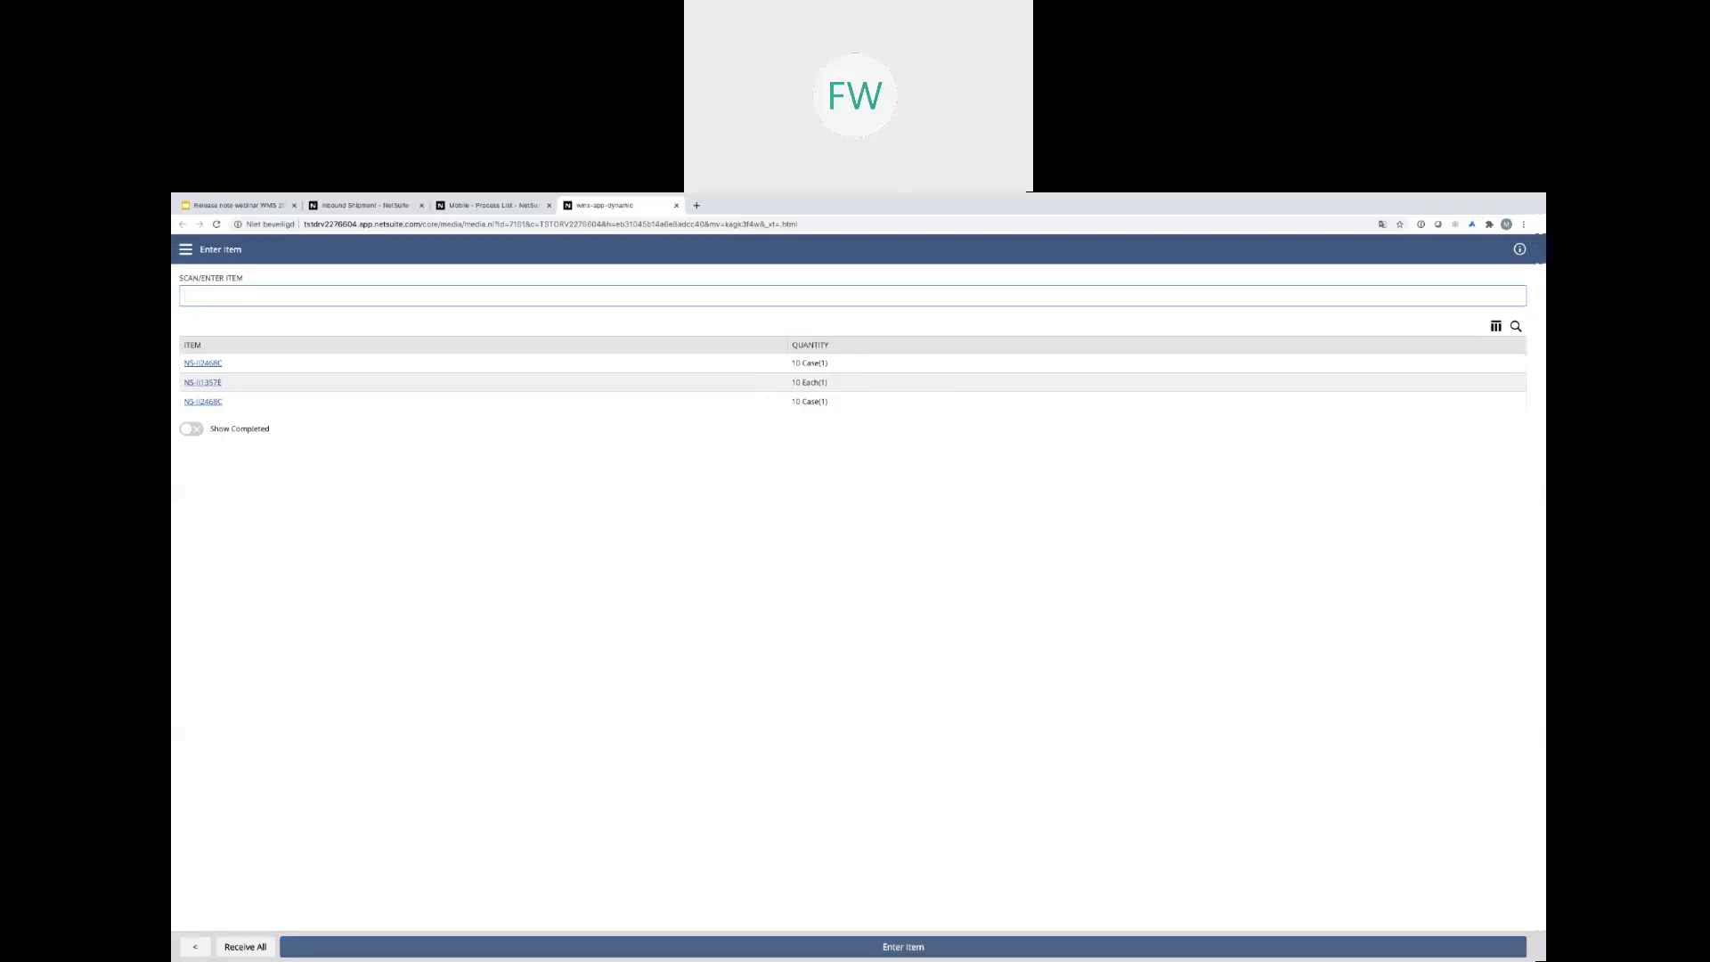
left_click(302, 953)
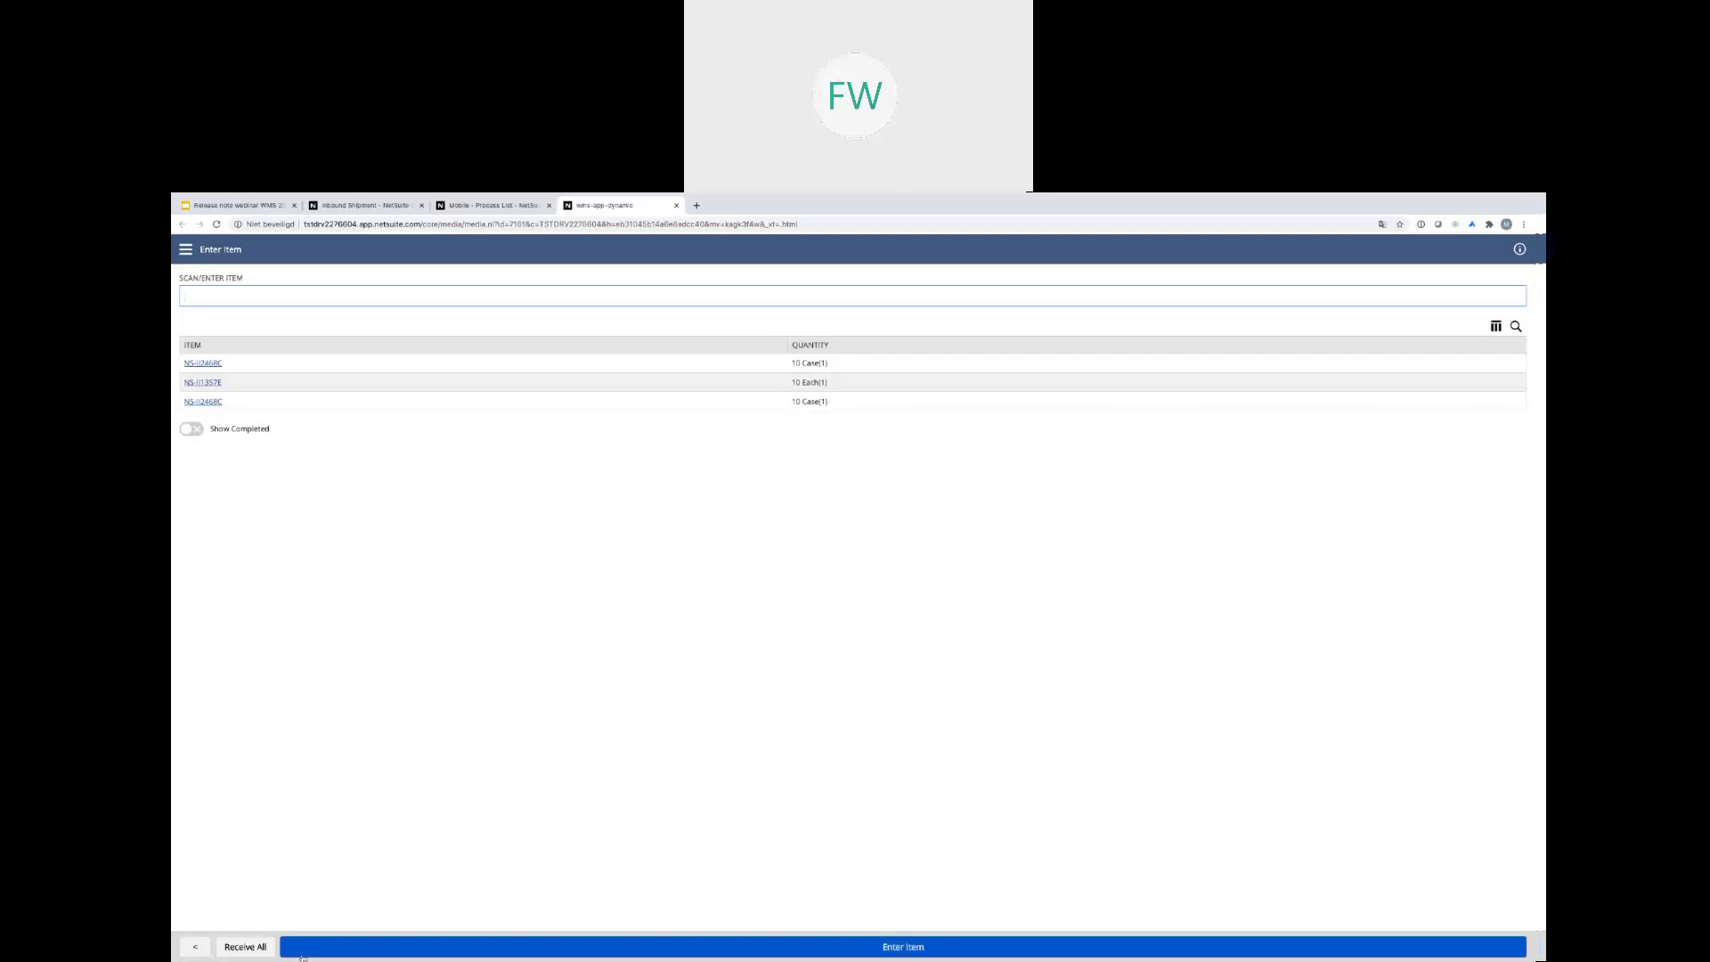
left_click(262, 951)
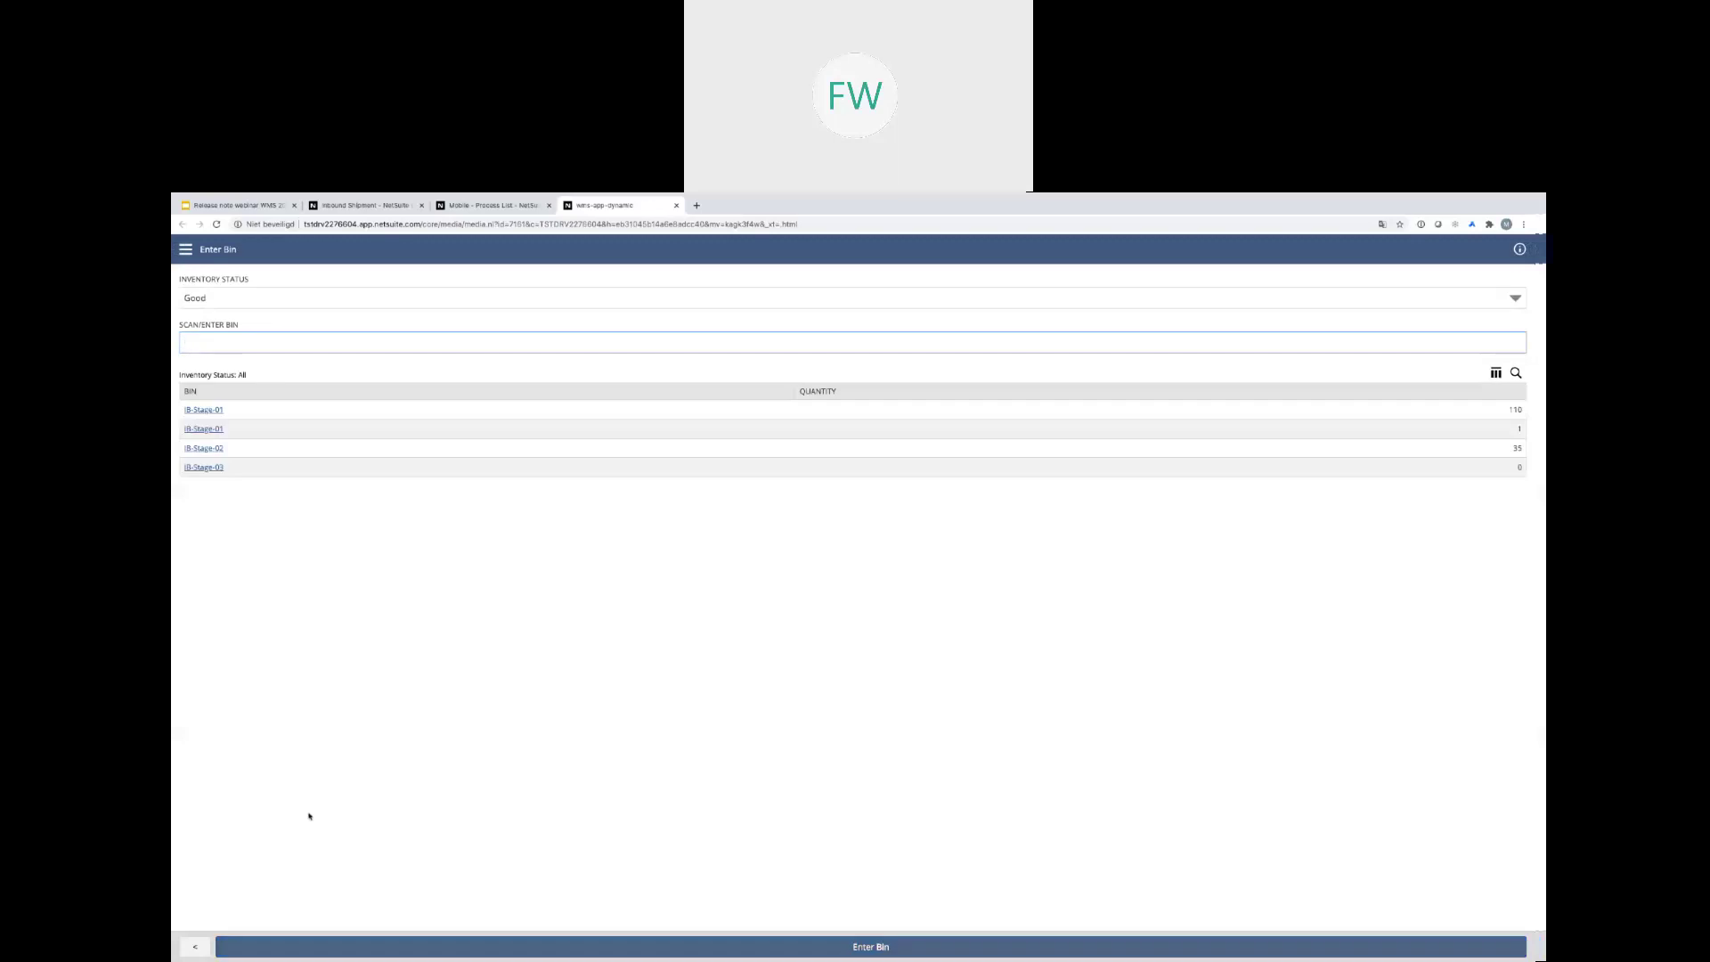
left_click(219, 411)
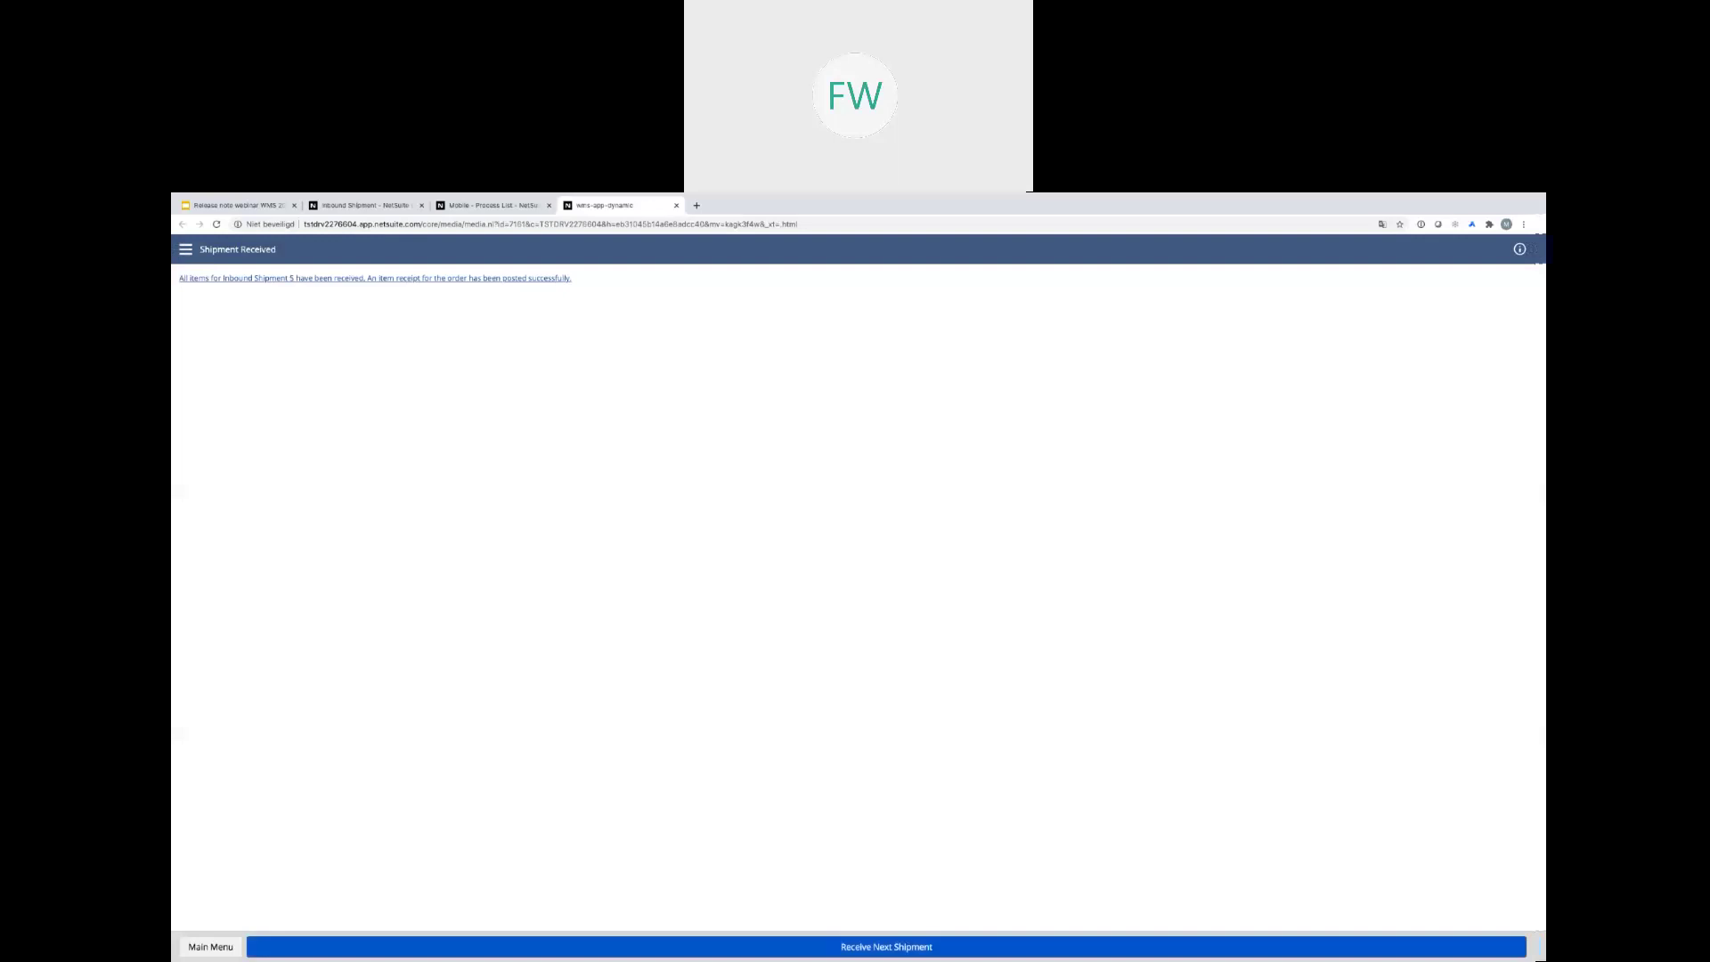
Return to the mobile main menu, and switch to the inbound shipment record in NetSuite and reload it
left_click(908, 942)
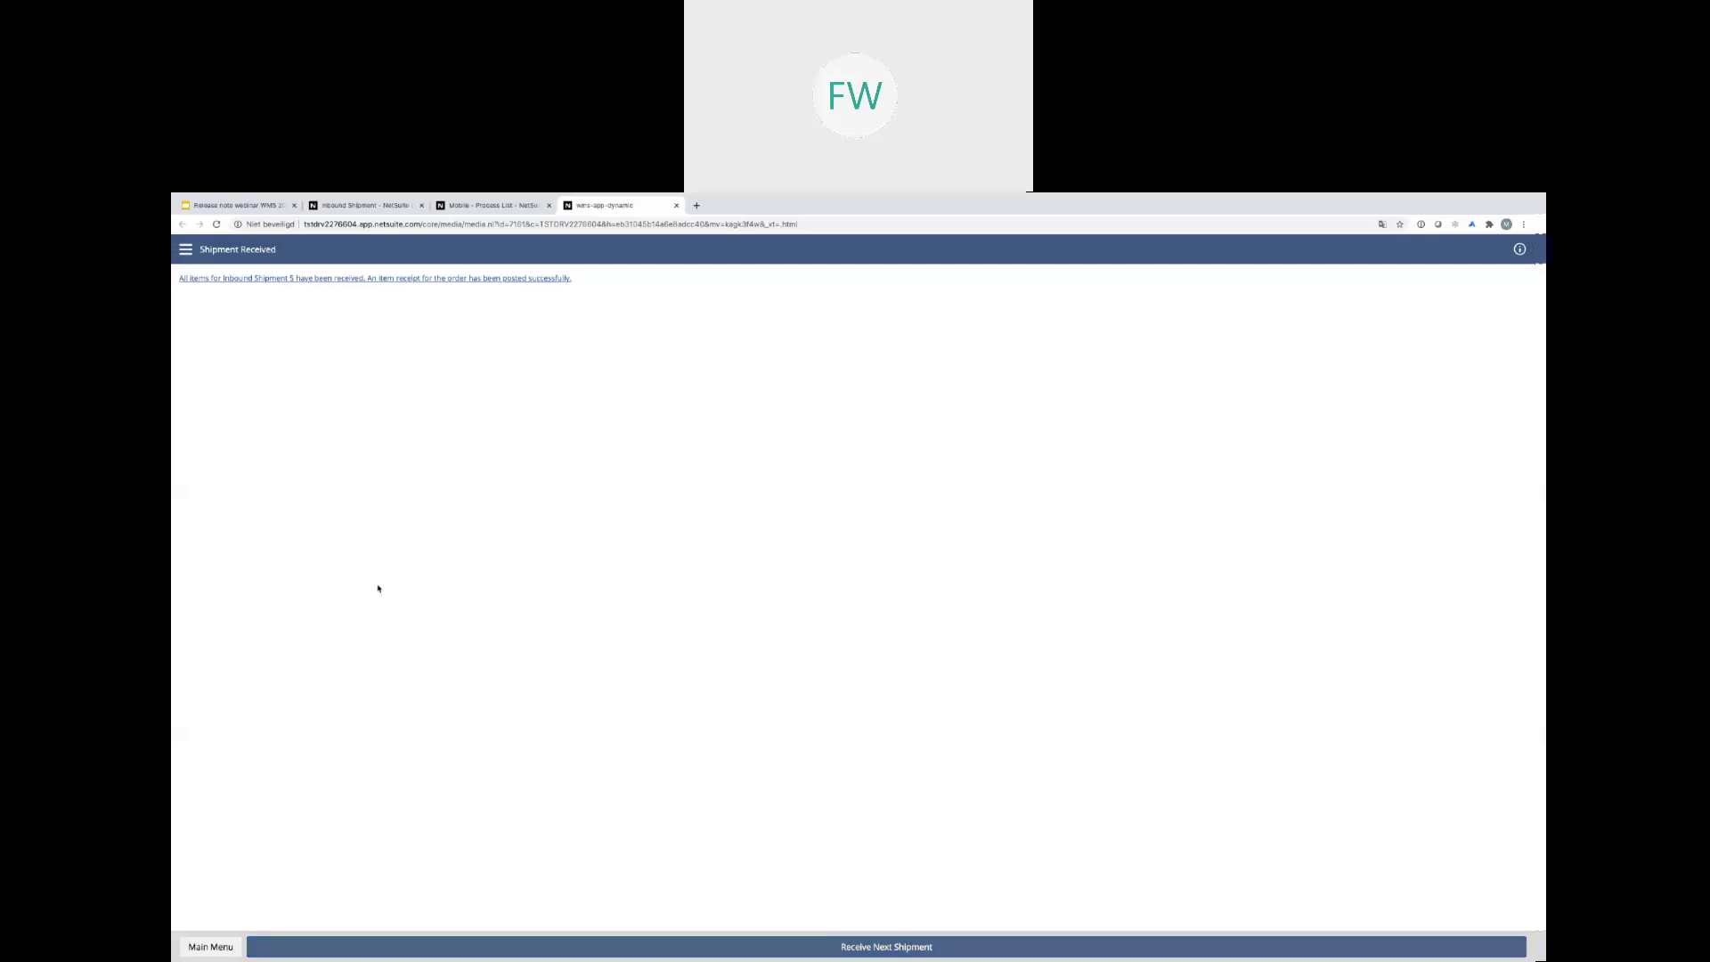
left_click(214, 955)
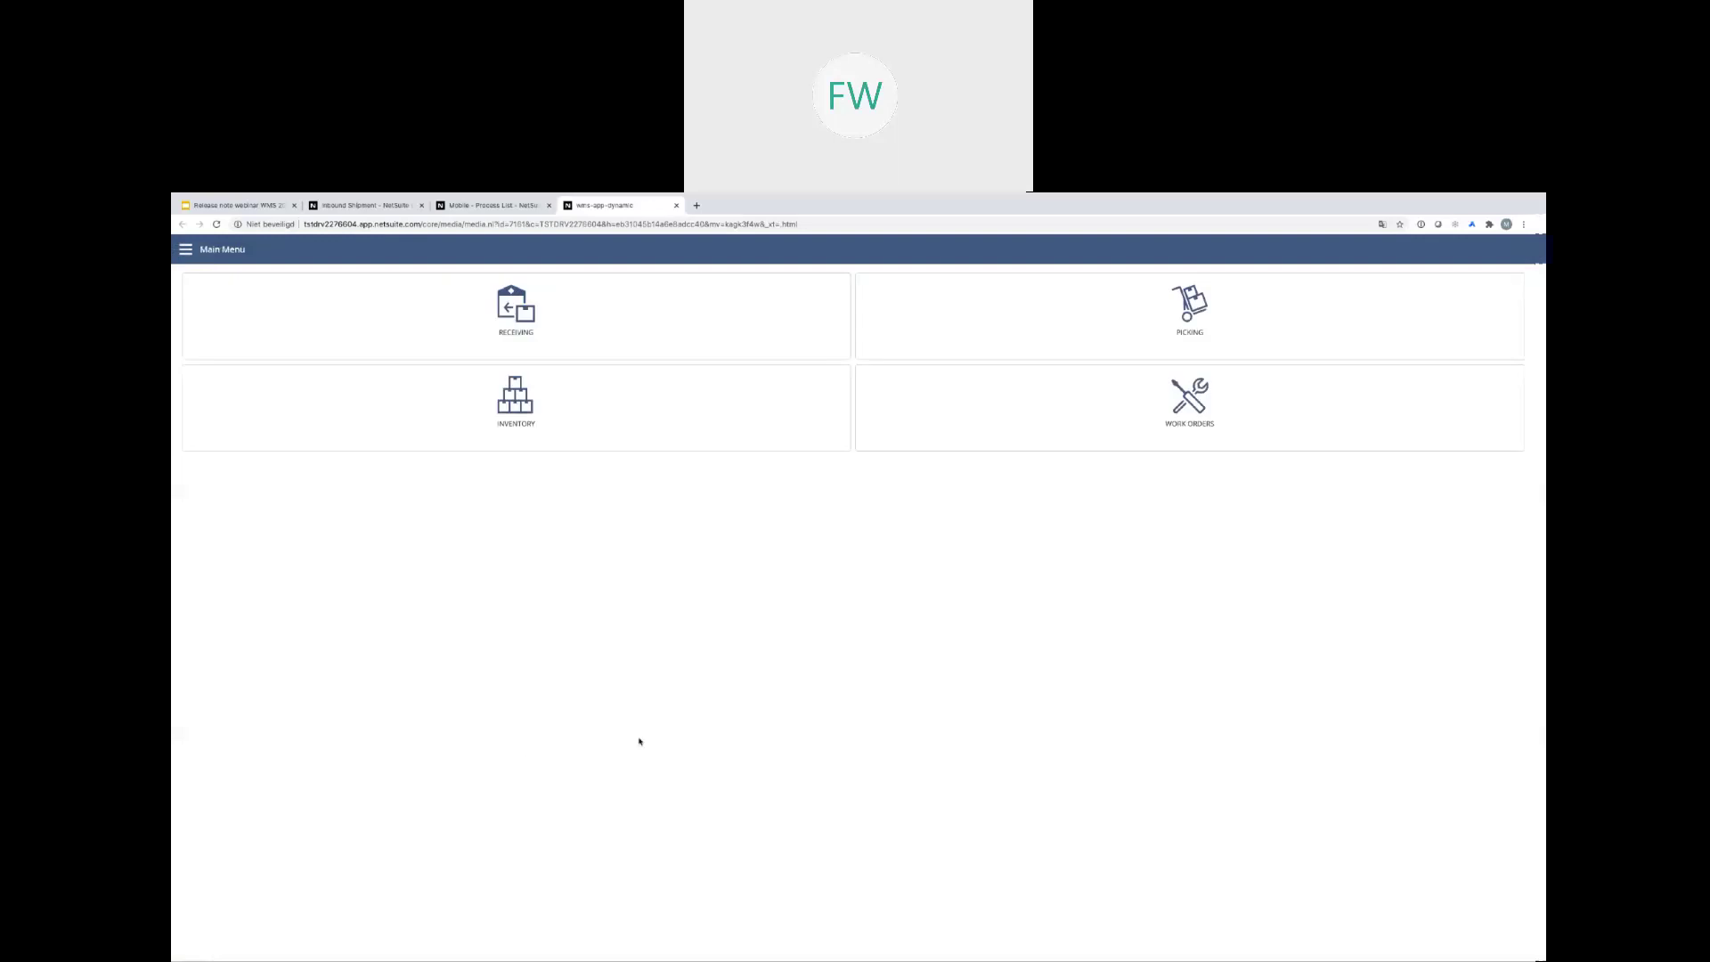
left_click(366, 210)
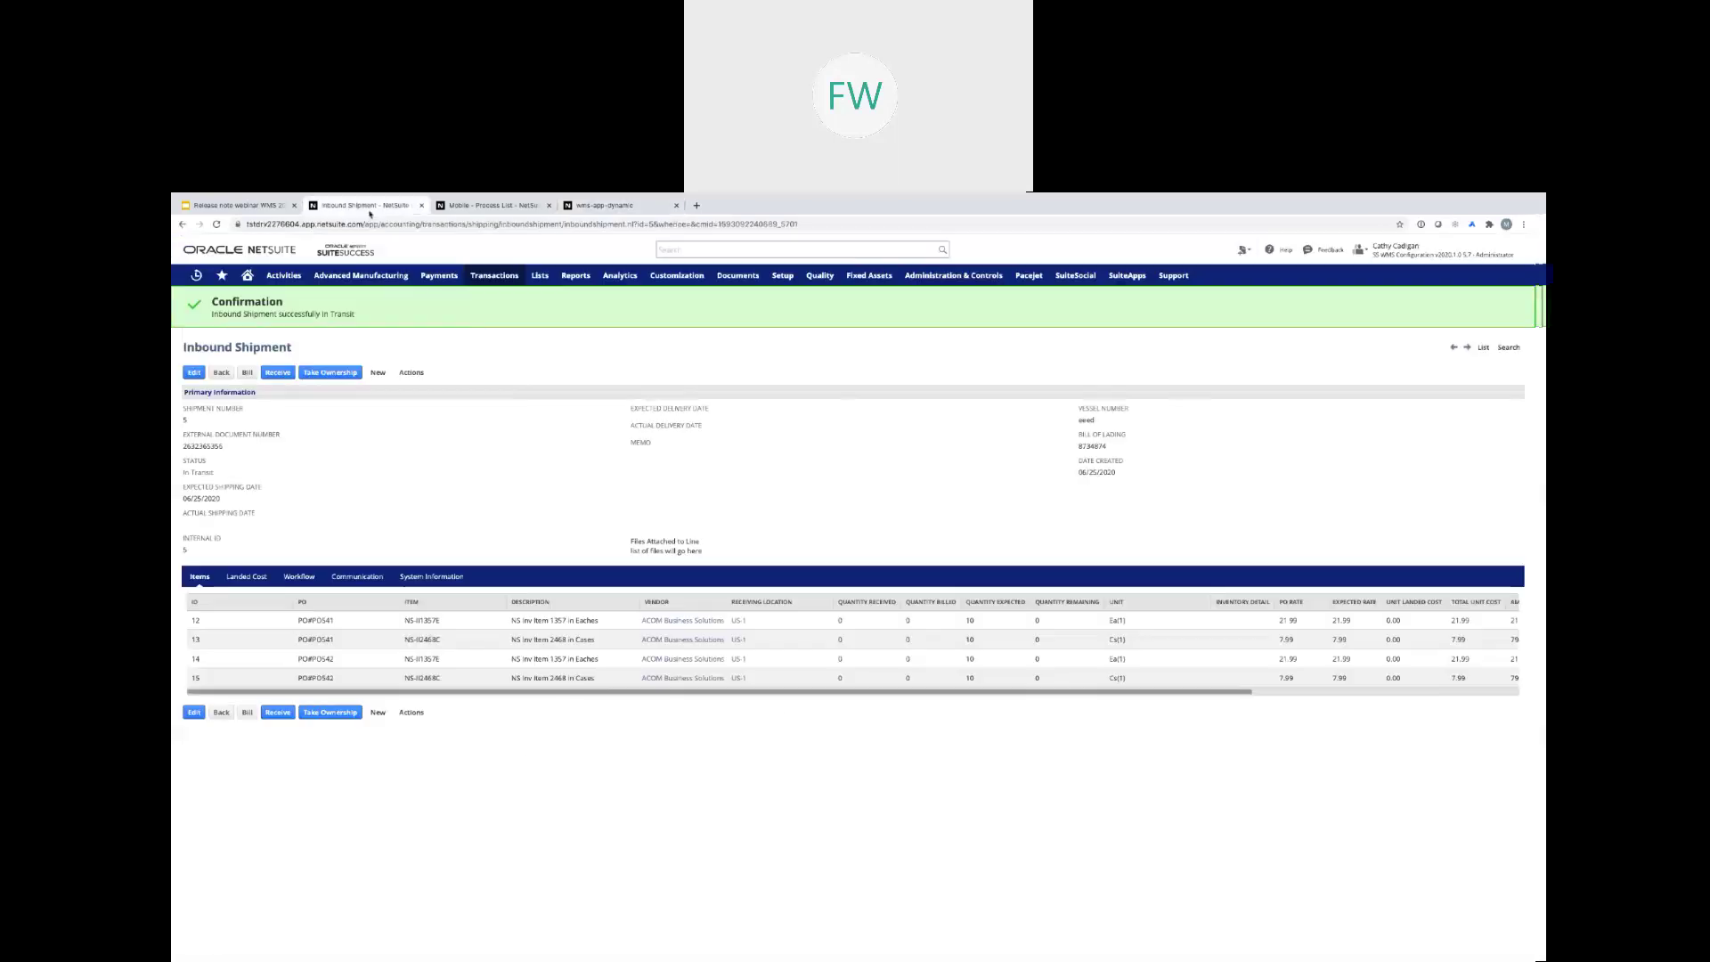
left_click(216, 225)
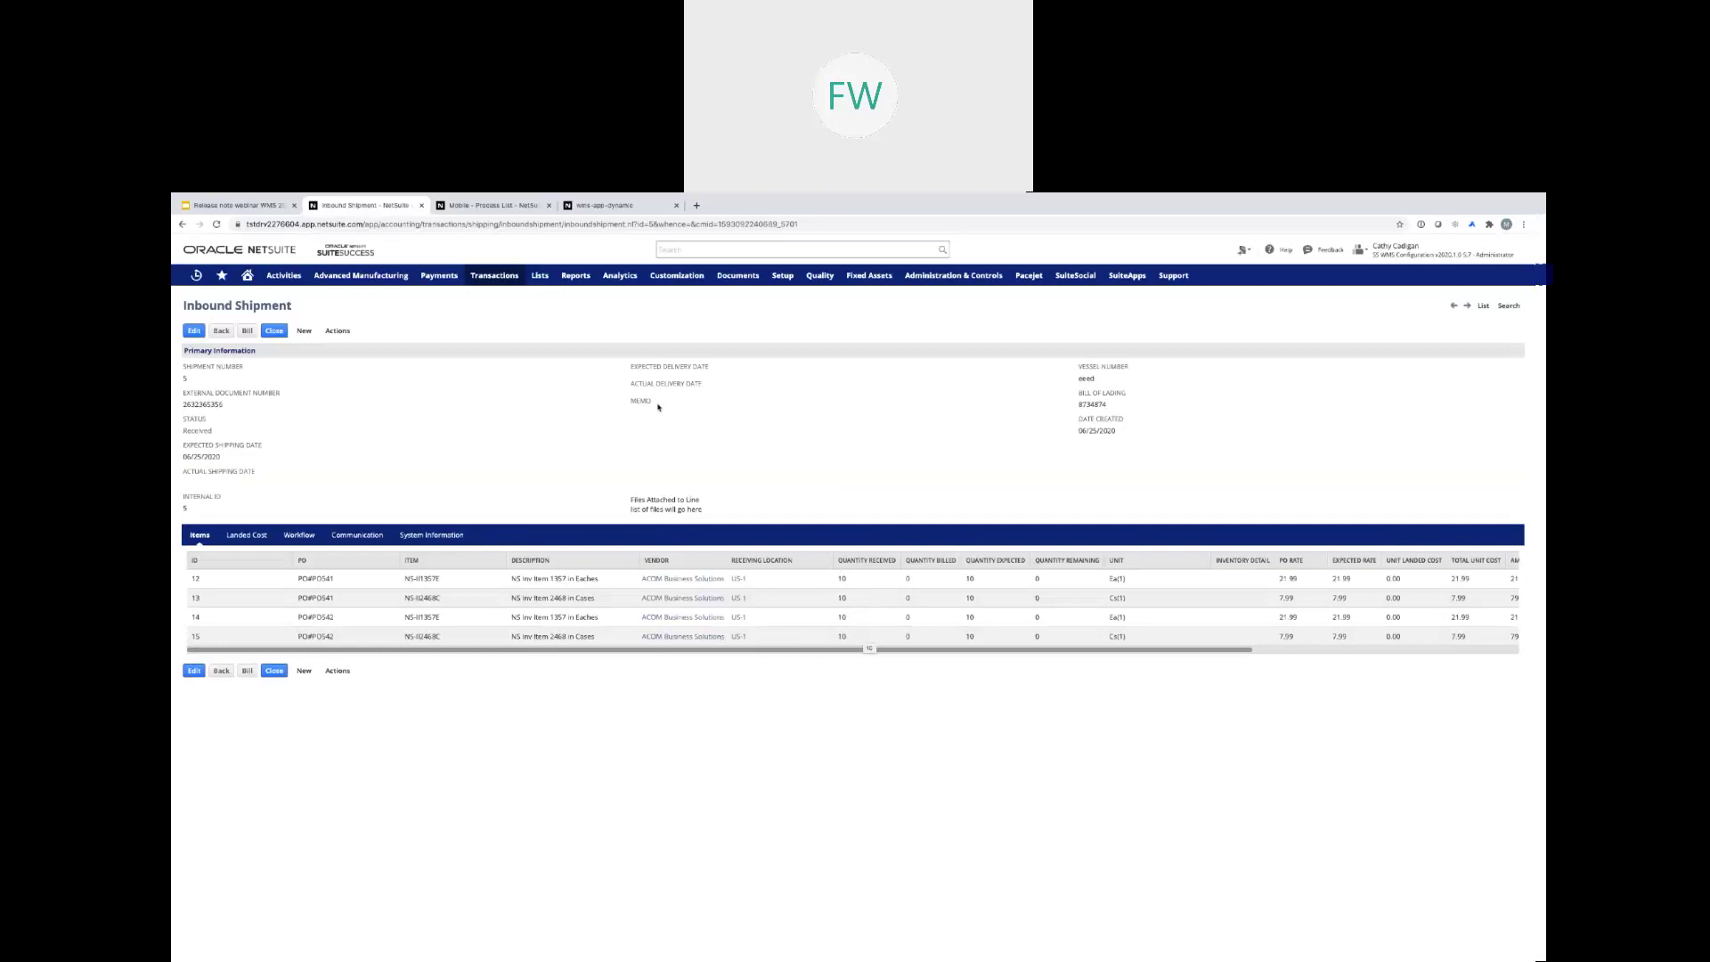
Search for purchase order PO541, open it in a separate browser tab, and view its related receipts
left_click(710, 249)
type("PO541")
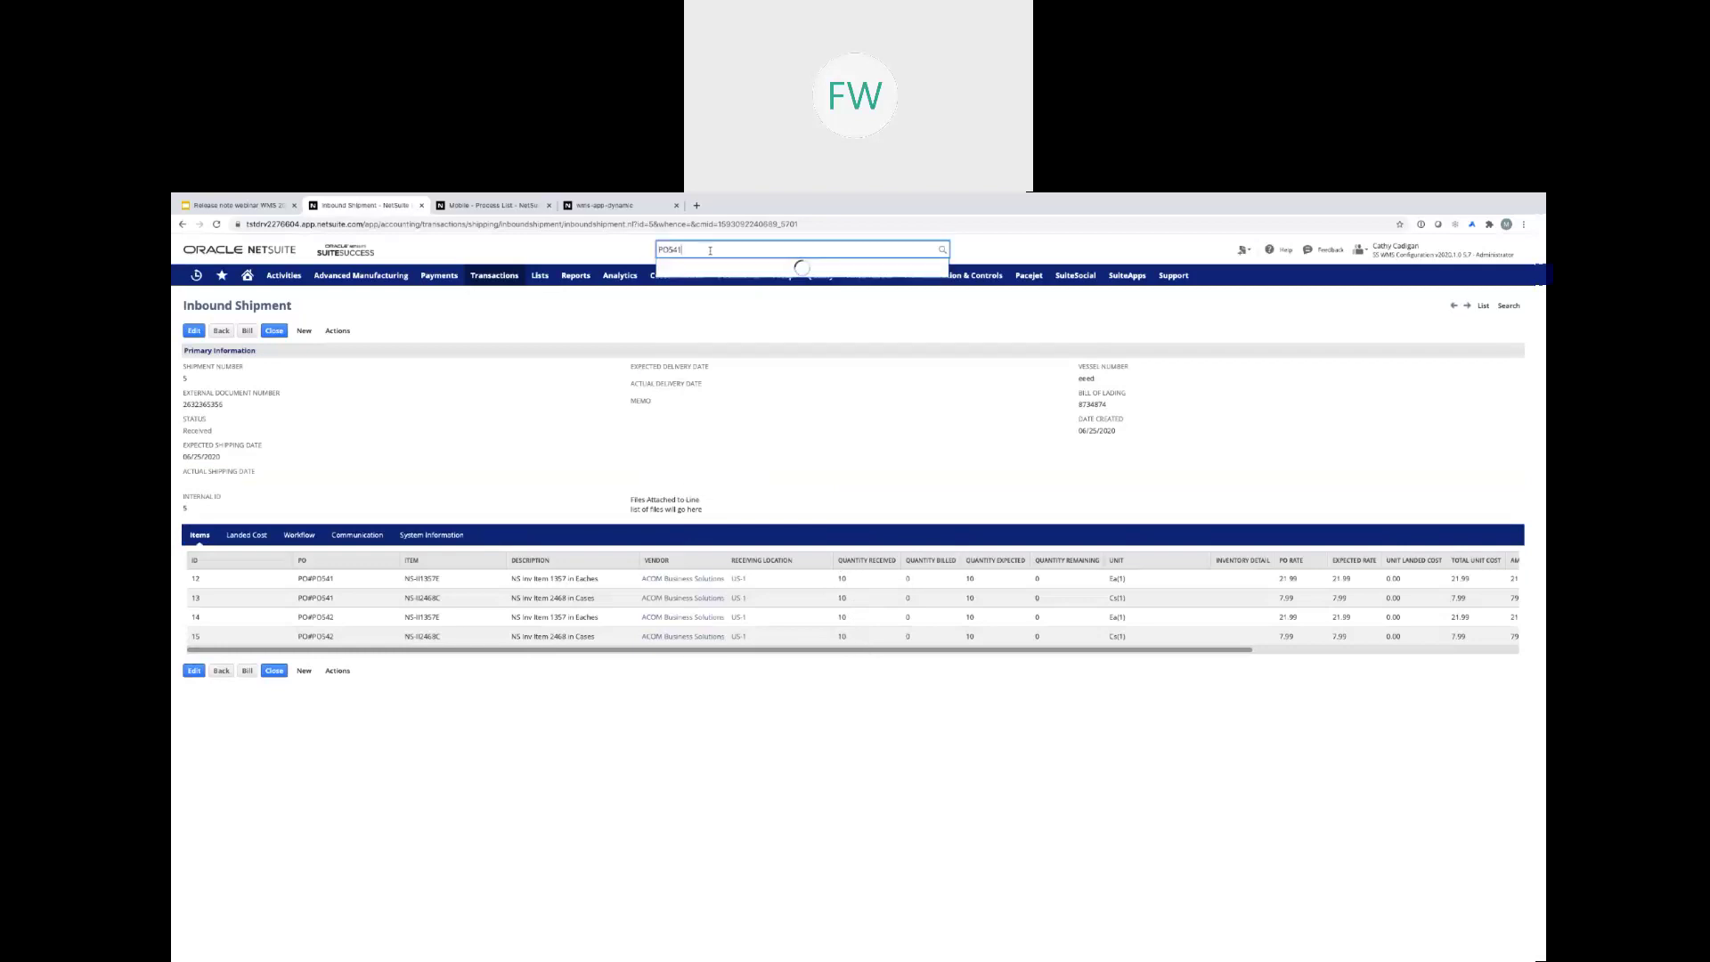
right_click(733, 337)
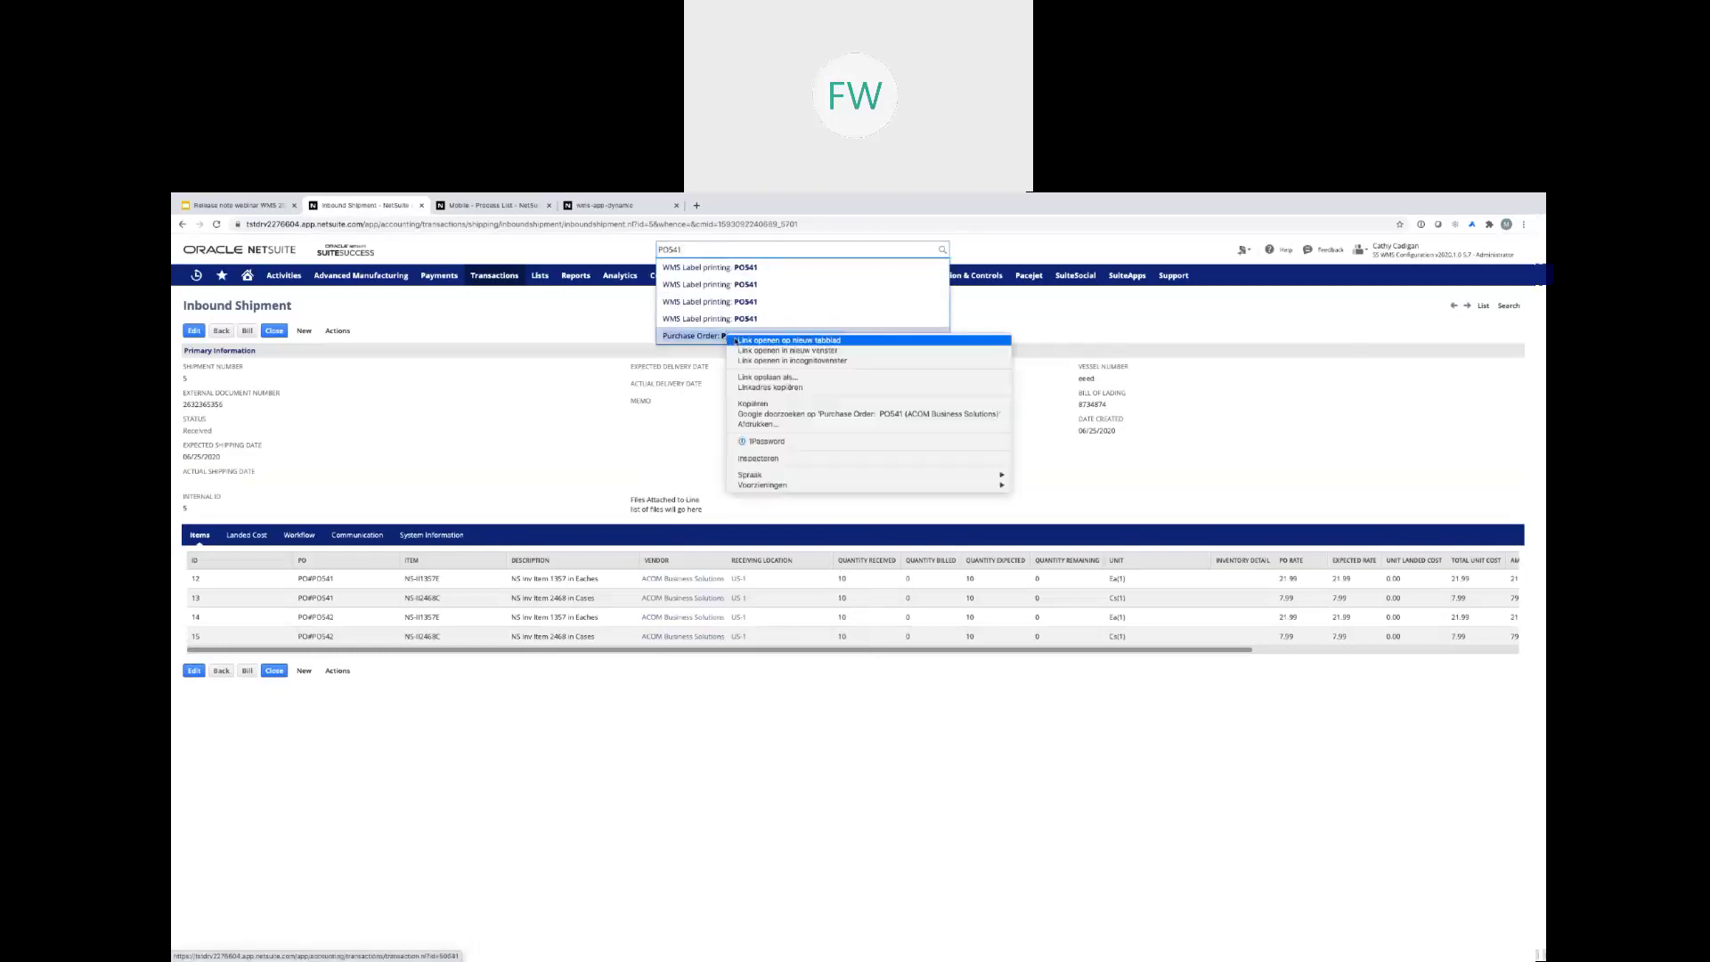
left_click(736, 341)
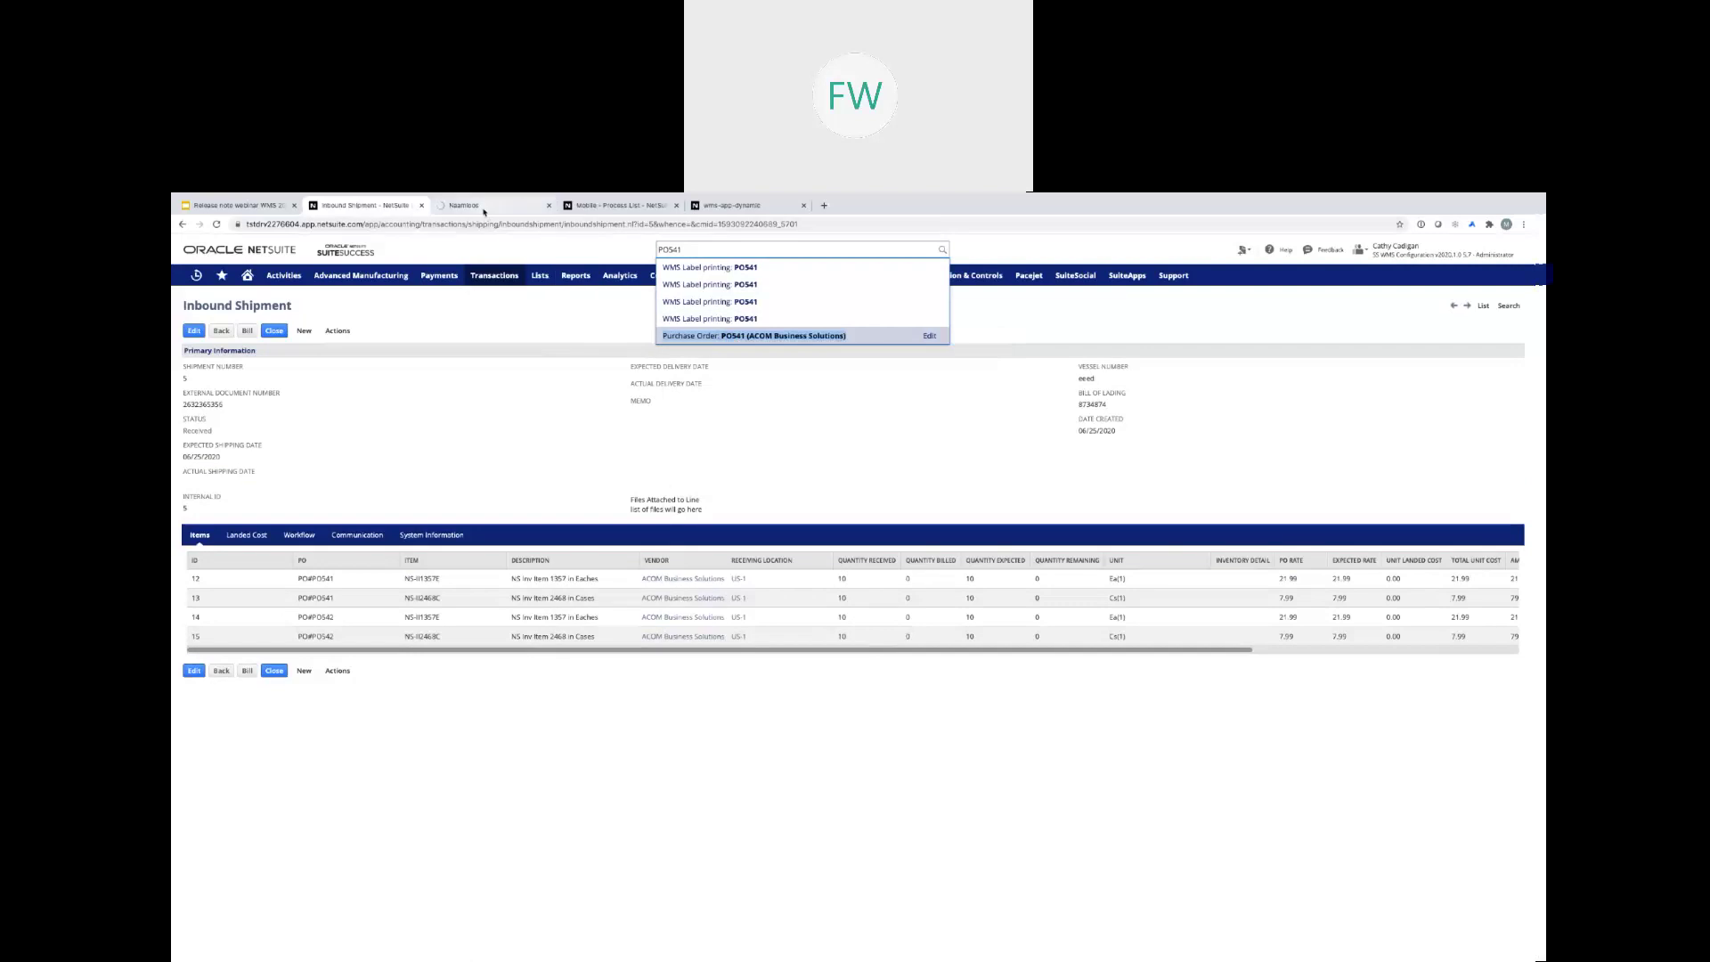
left_click(484, 207)
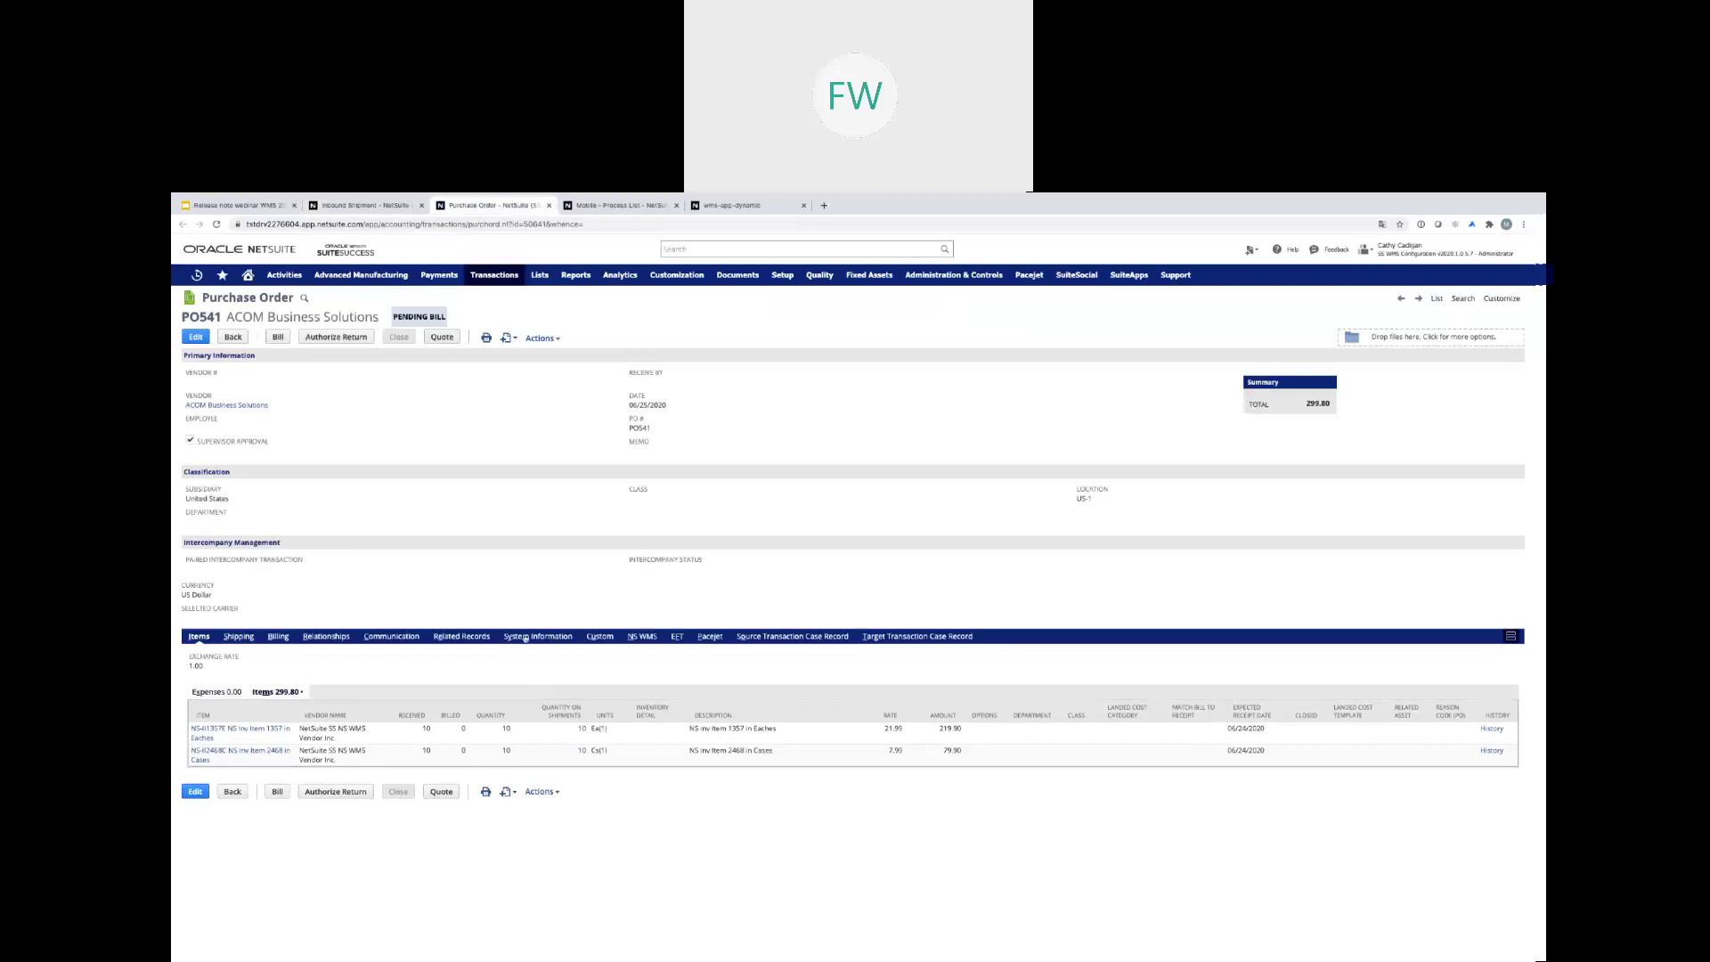
left_click(486, 637)
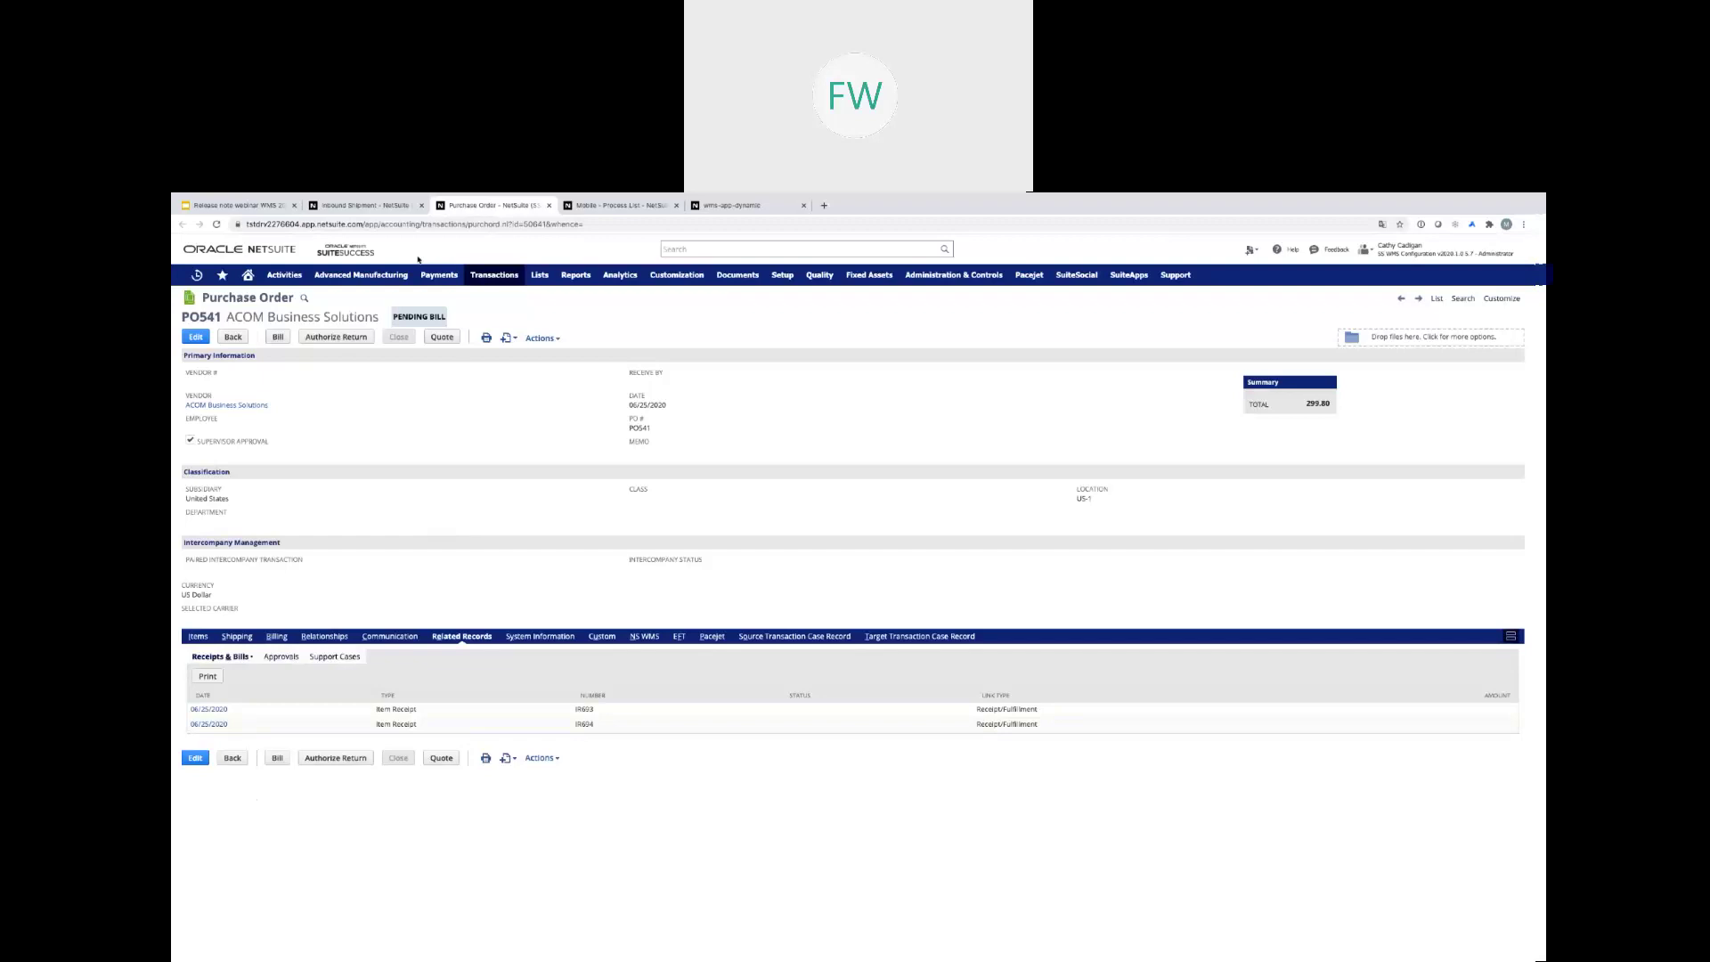
Go back to the inbound shipment's browser tab and open the WMS Pick Task List from the home dashboard
left_click(378, 207)
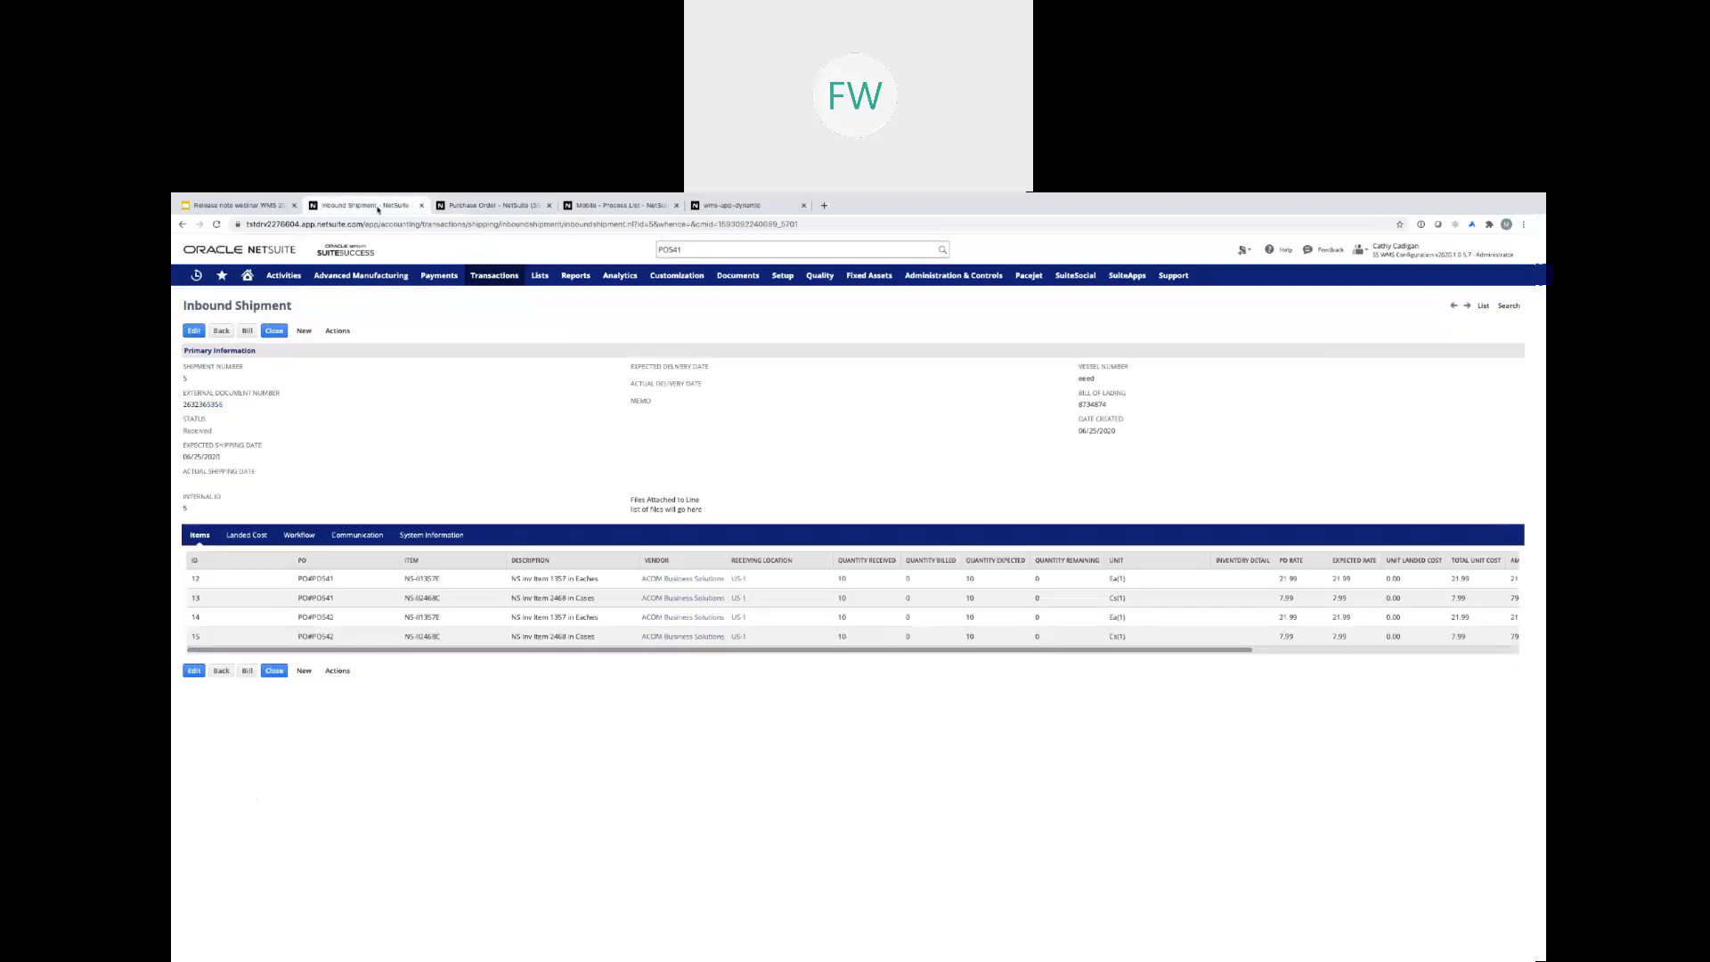
mouse_move(1433, 194)
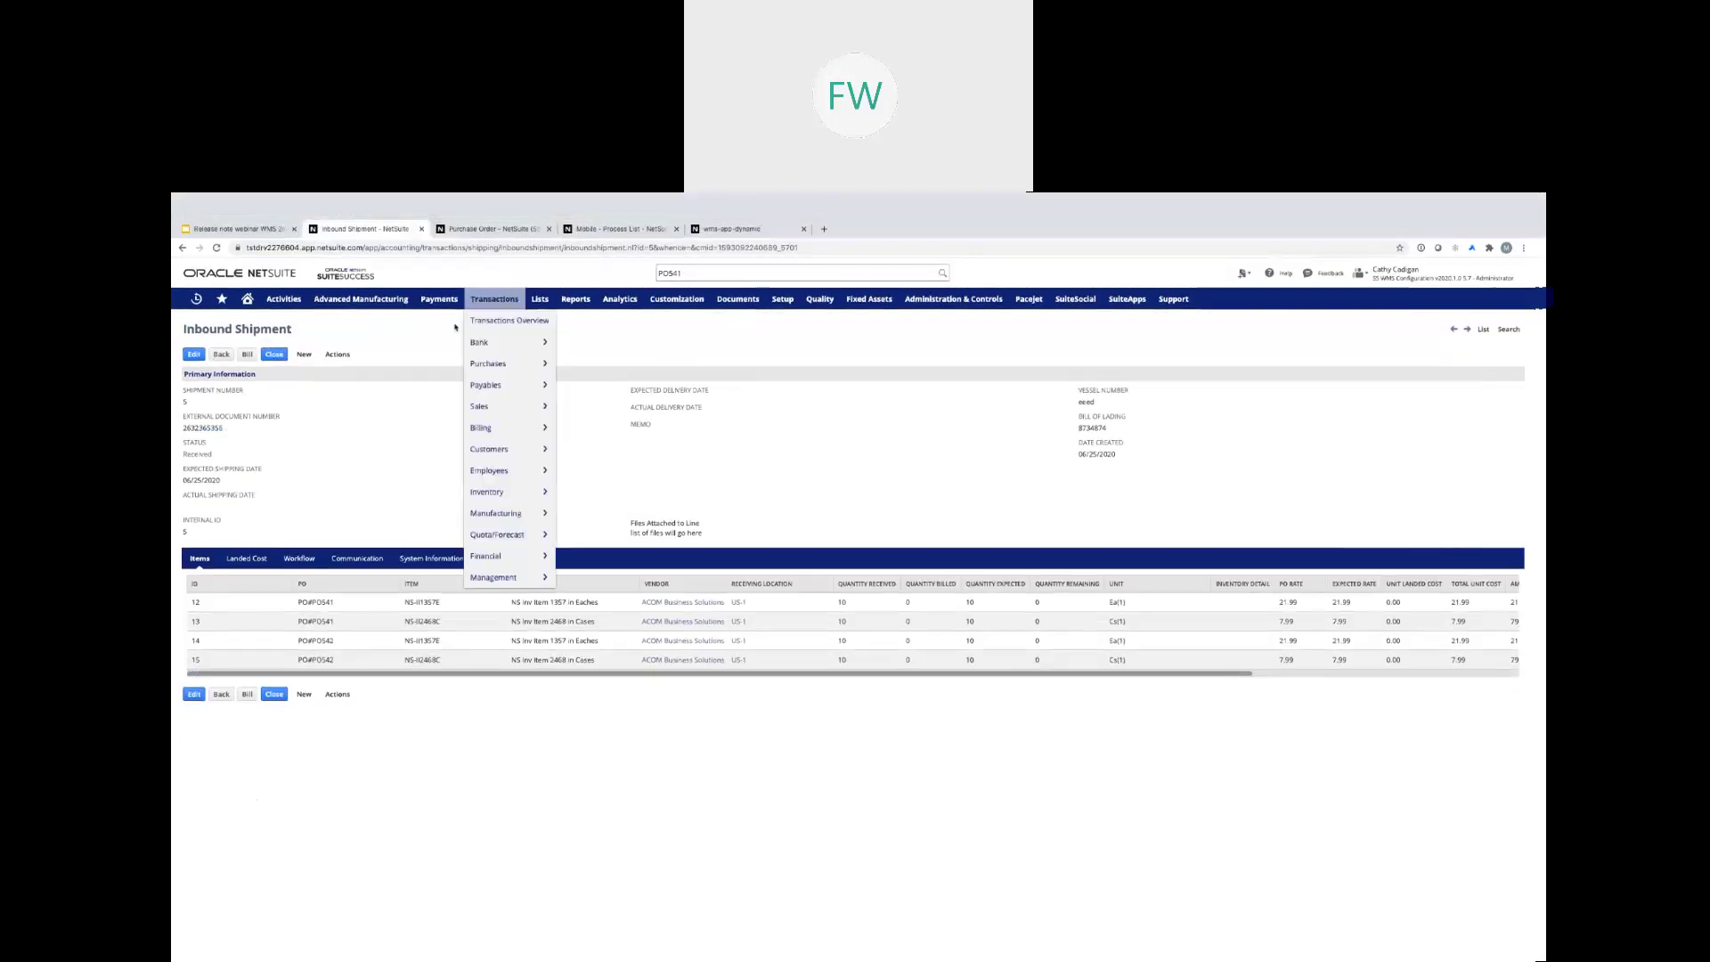
mouse_move(247, 277)
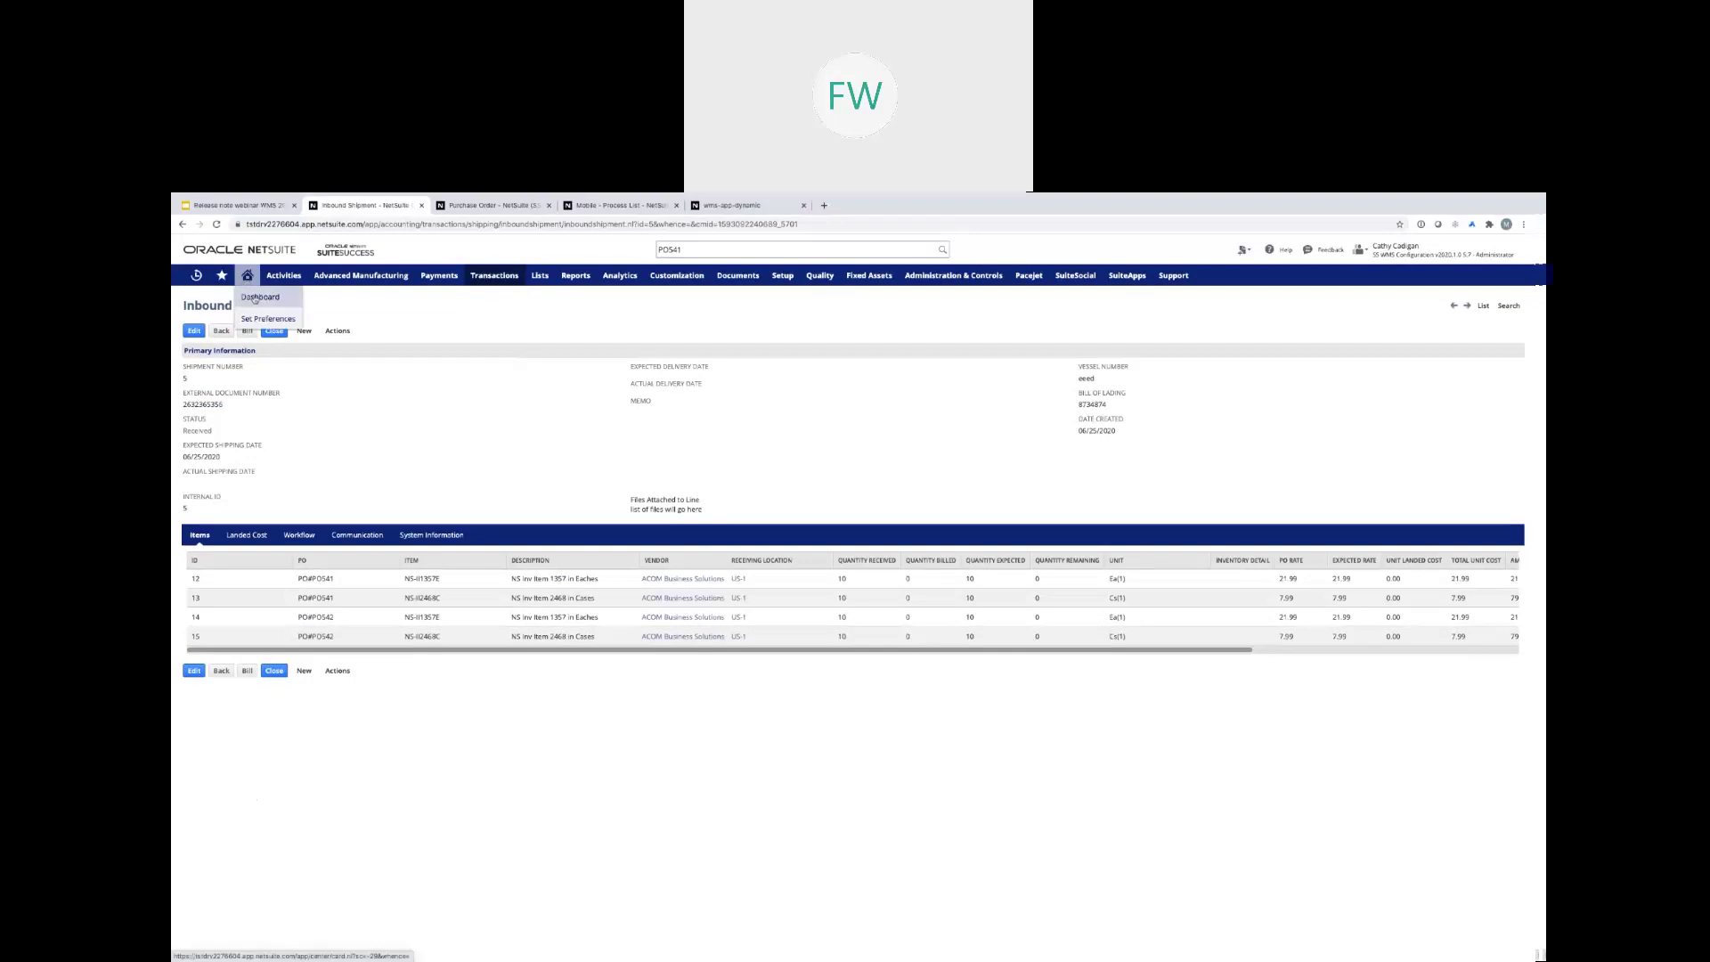
left_click(255, 299)
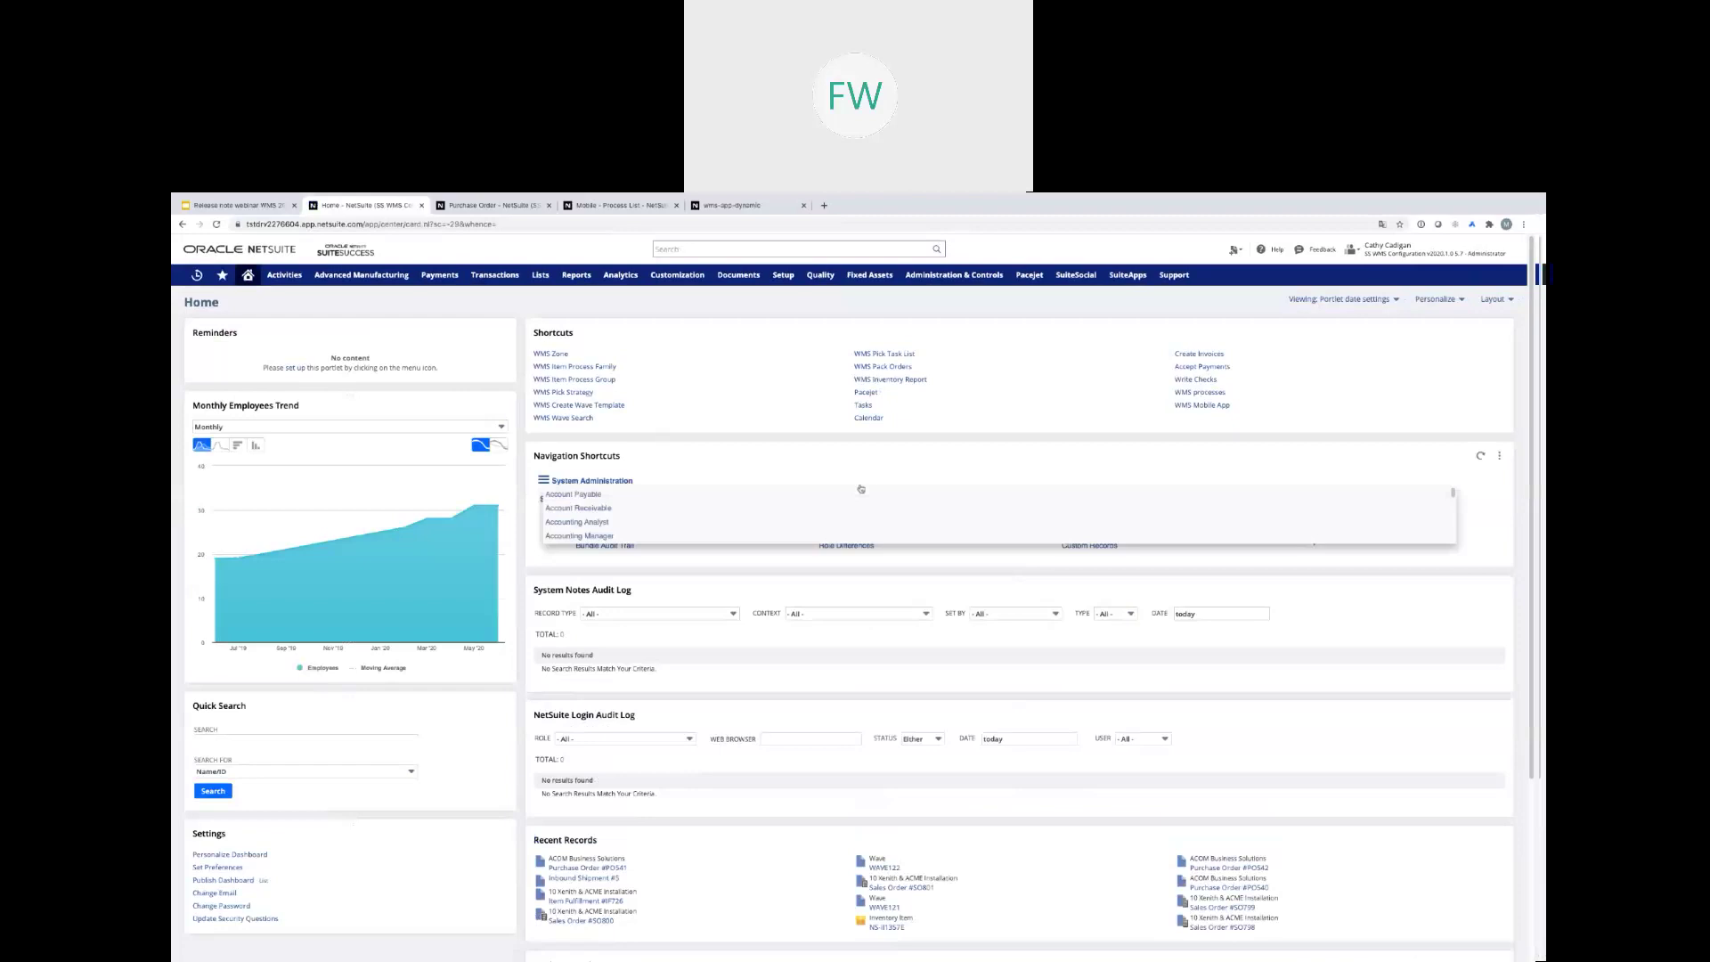
left_click(880, 354)
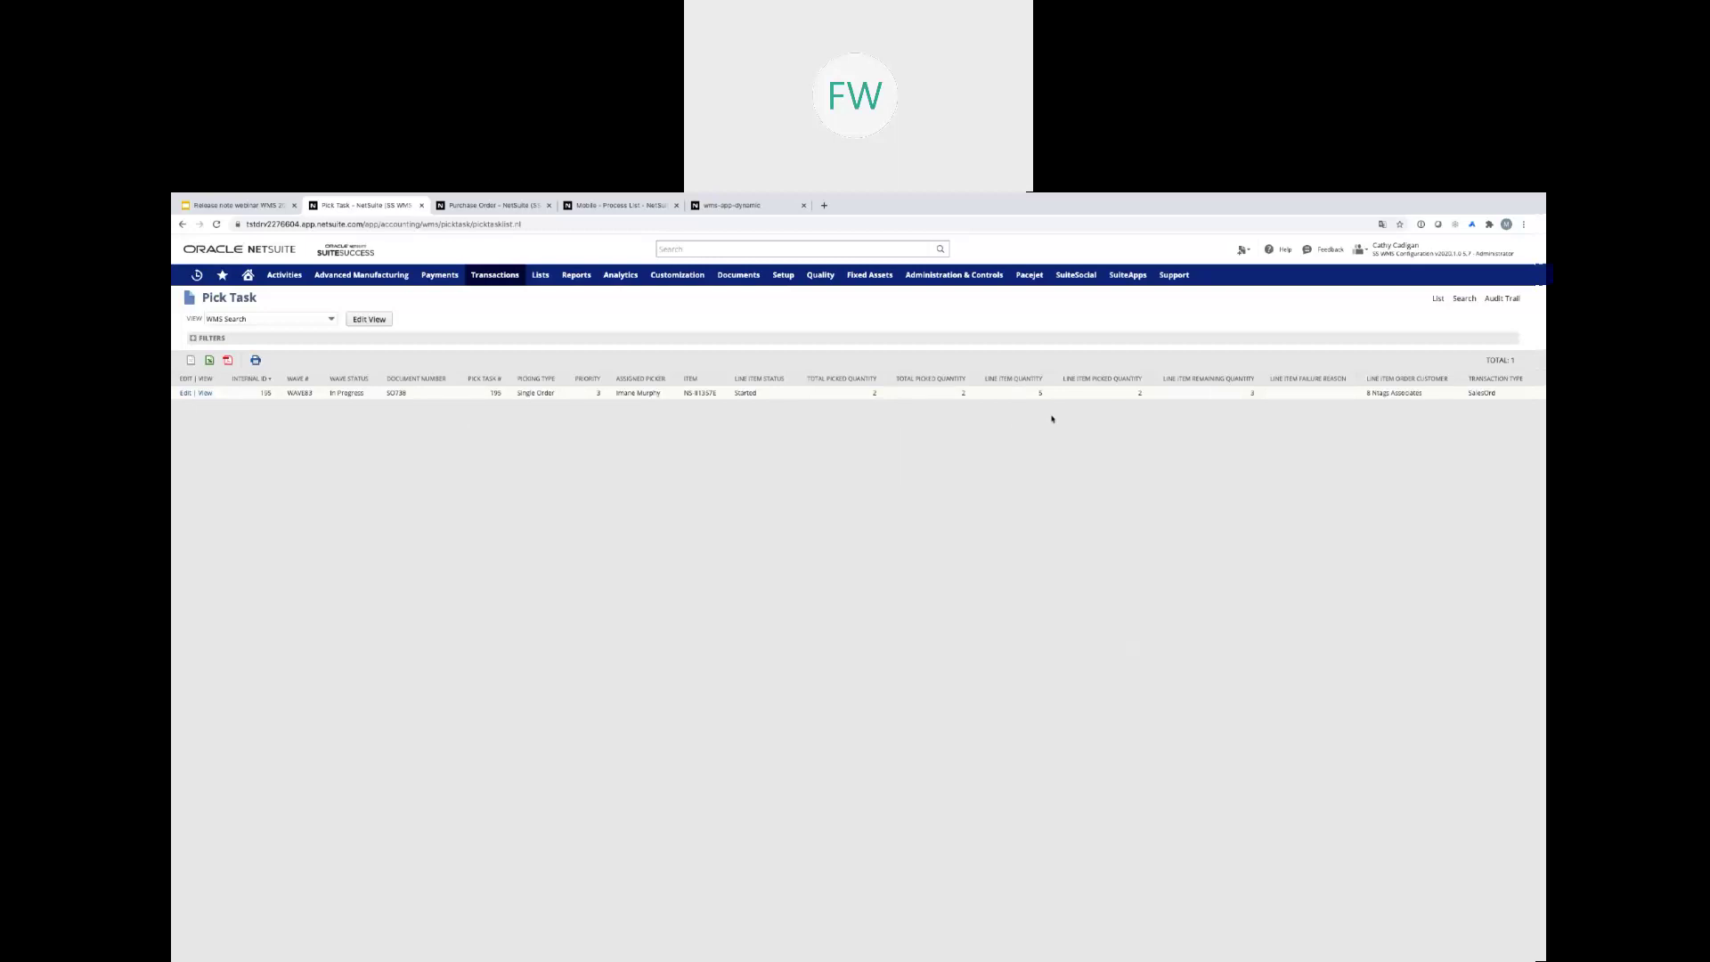
Run the WMS Inventory Report from the home dashboard for item NS-I1357E at location US-1
left_click(258, 295)
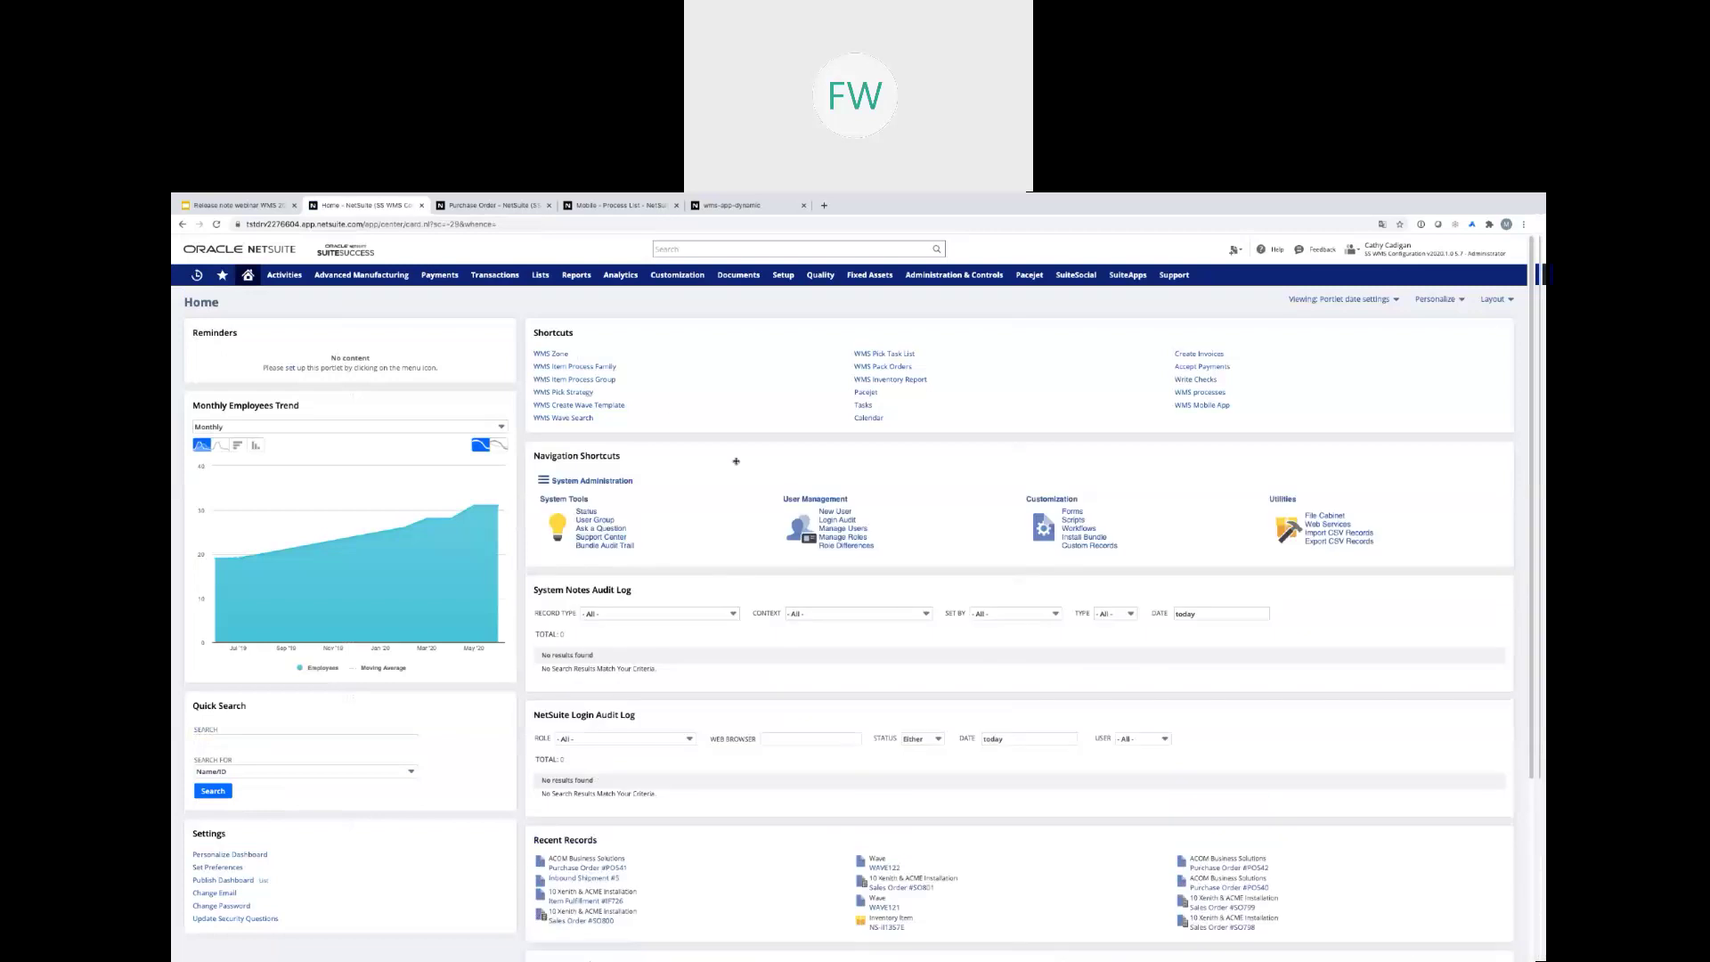
left_click(913, 382)
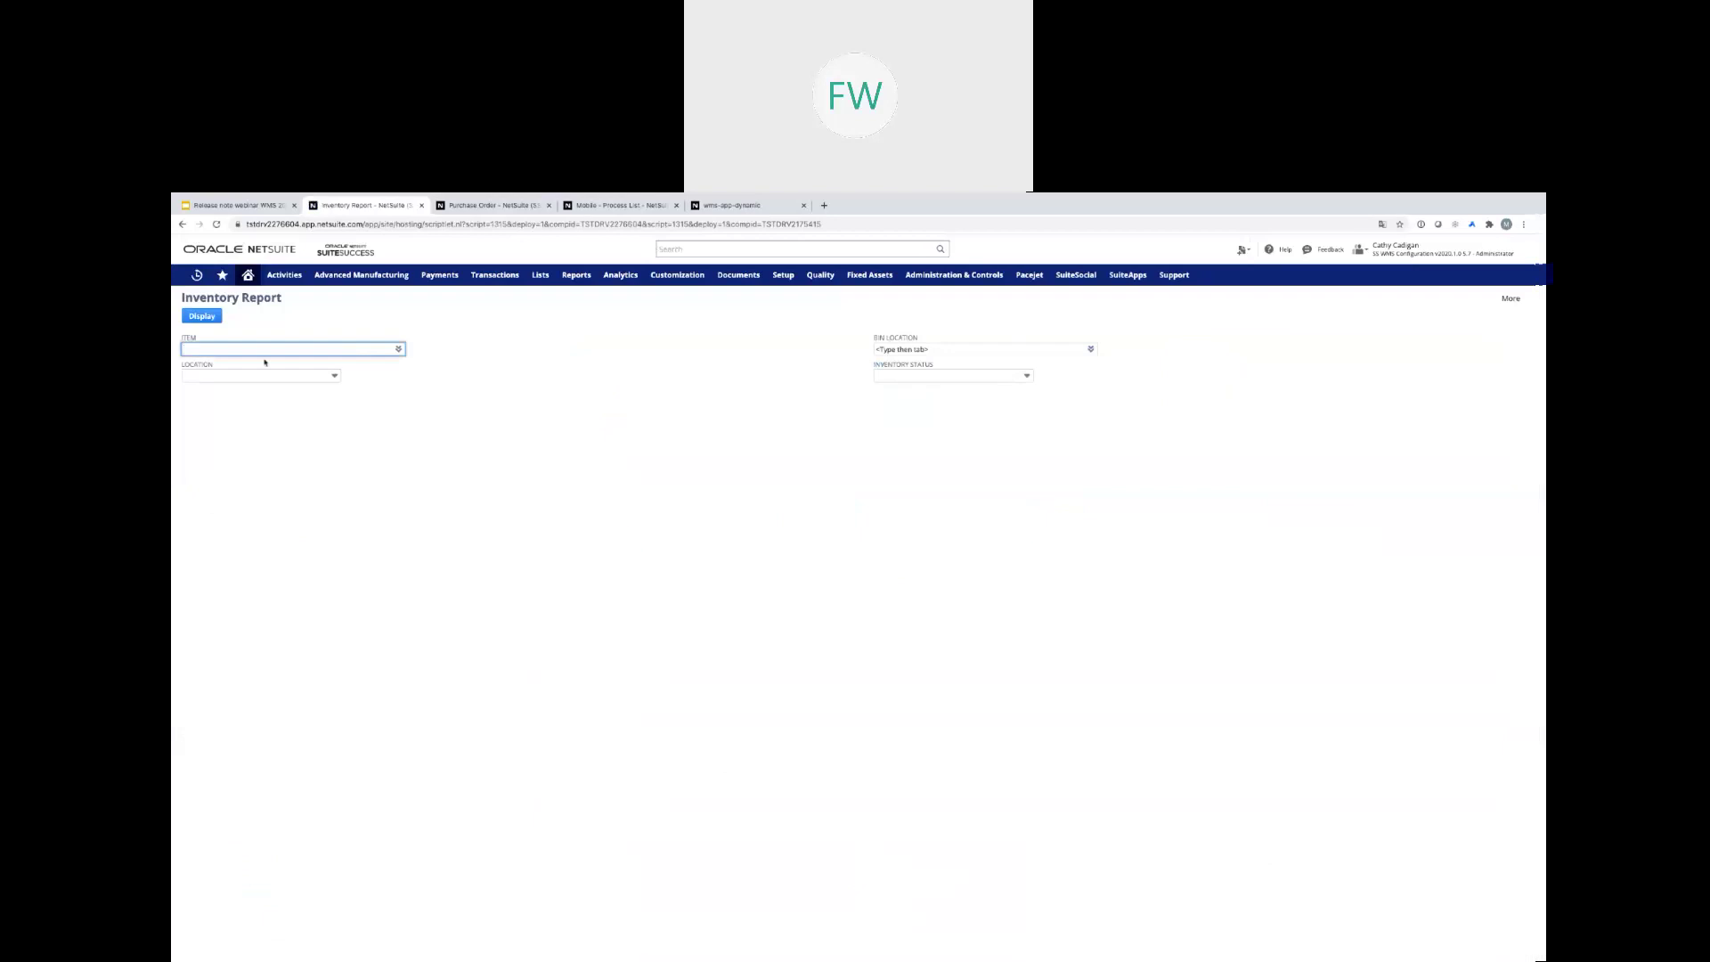
type("i")
left_click(237, 365)
left_click(334, 375)
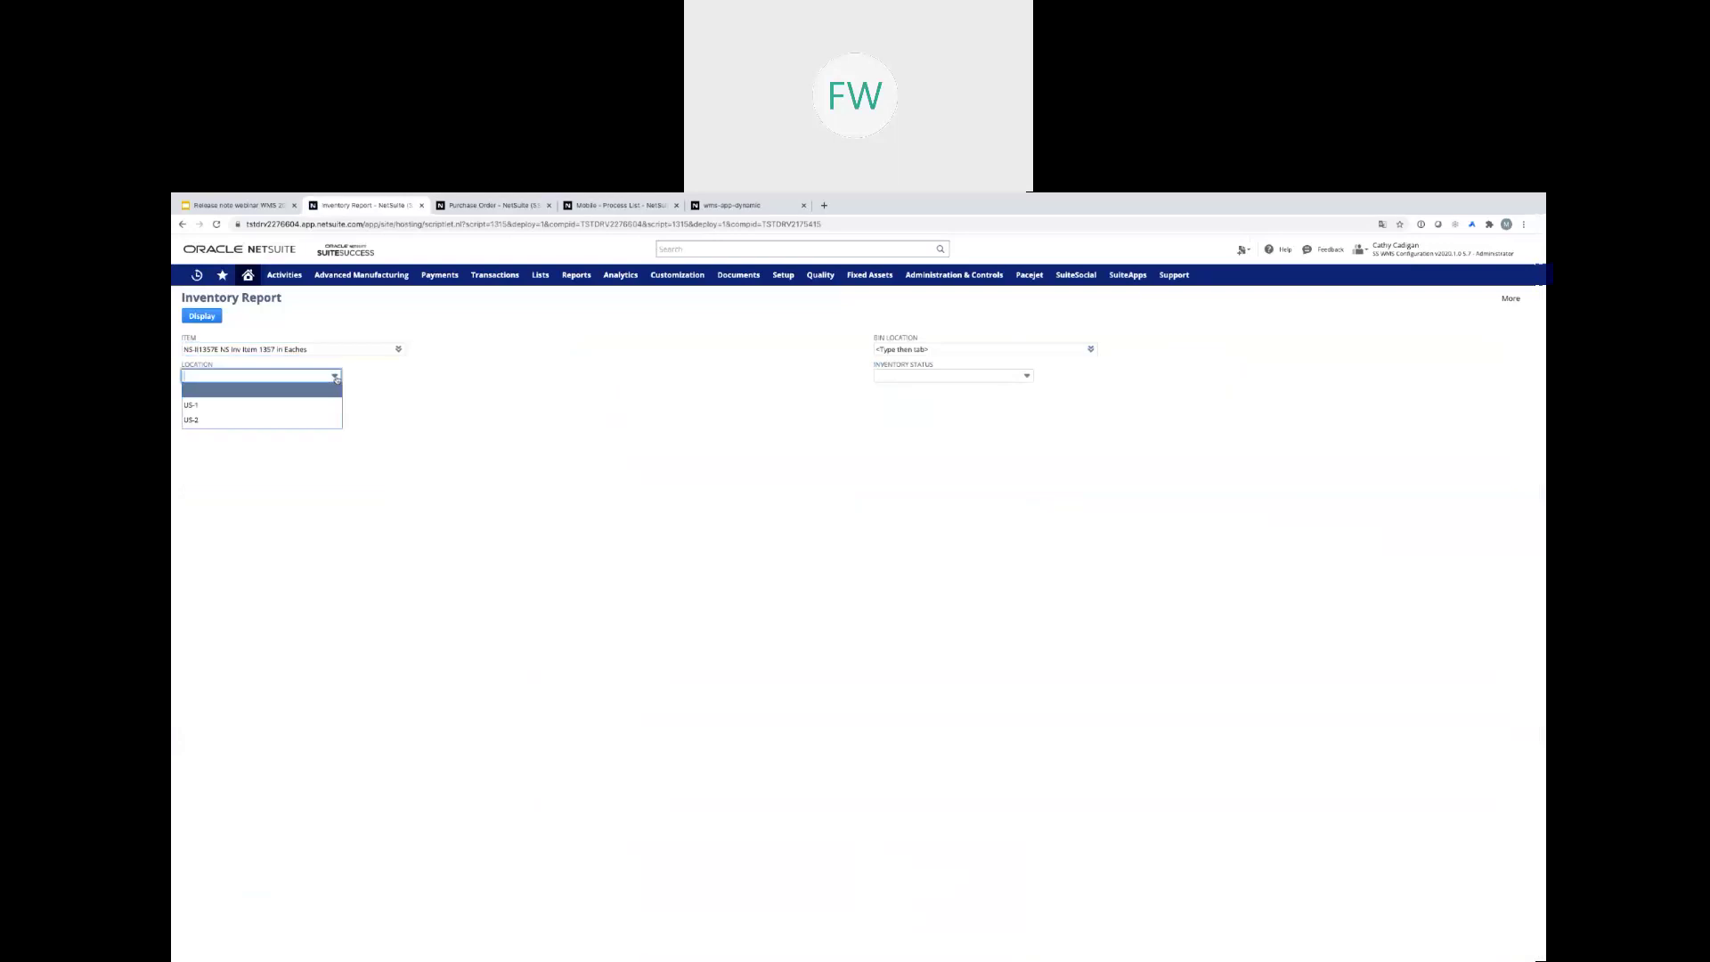
left_click(214, 399)
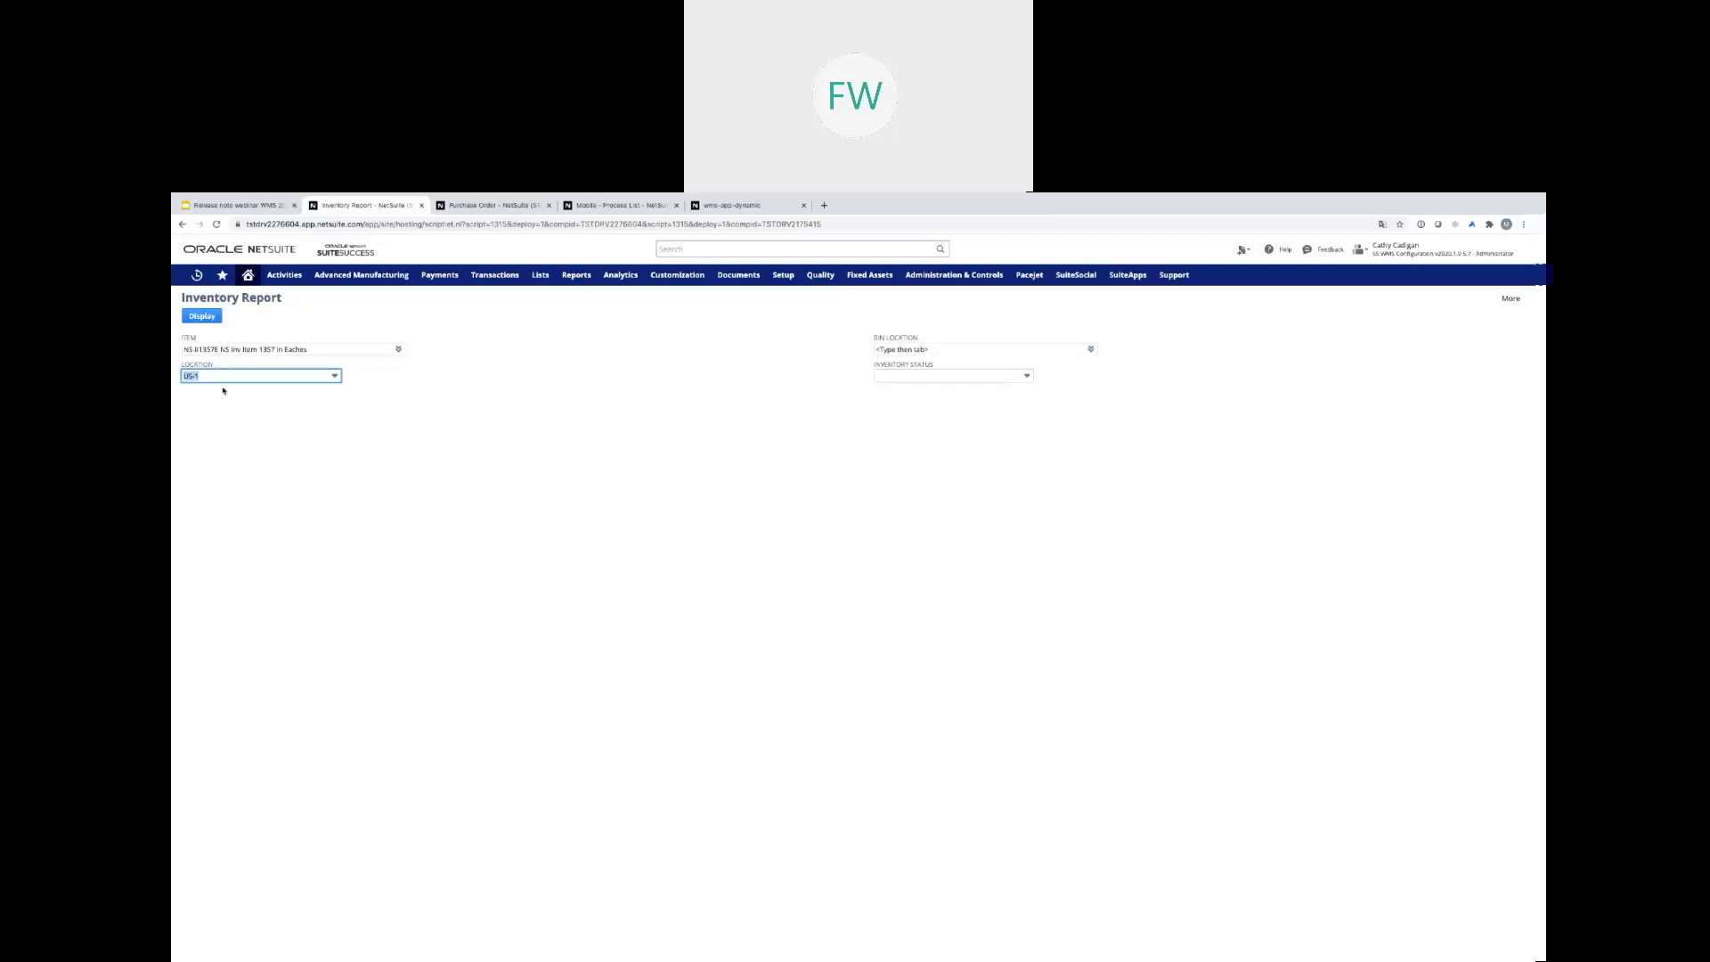
left_click(201, 318)
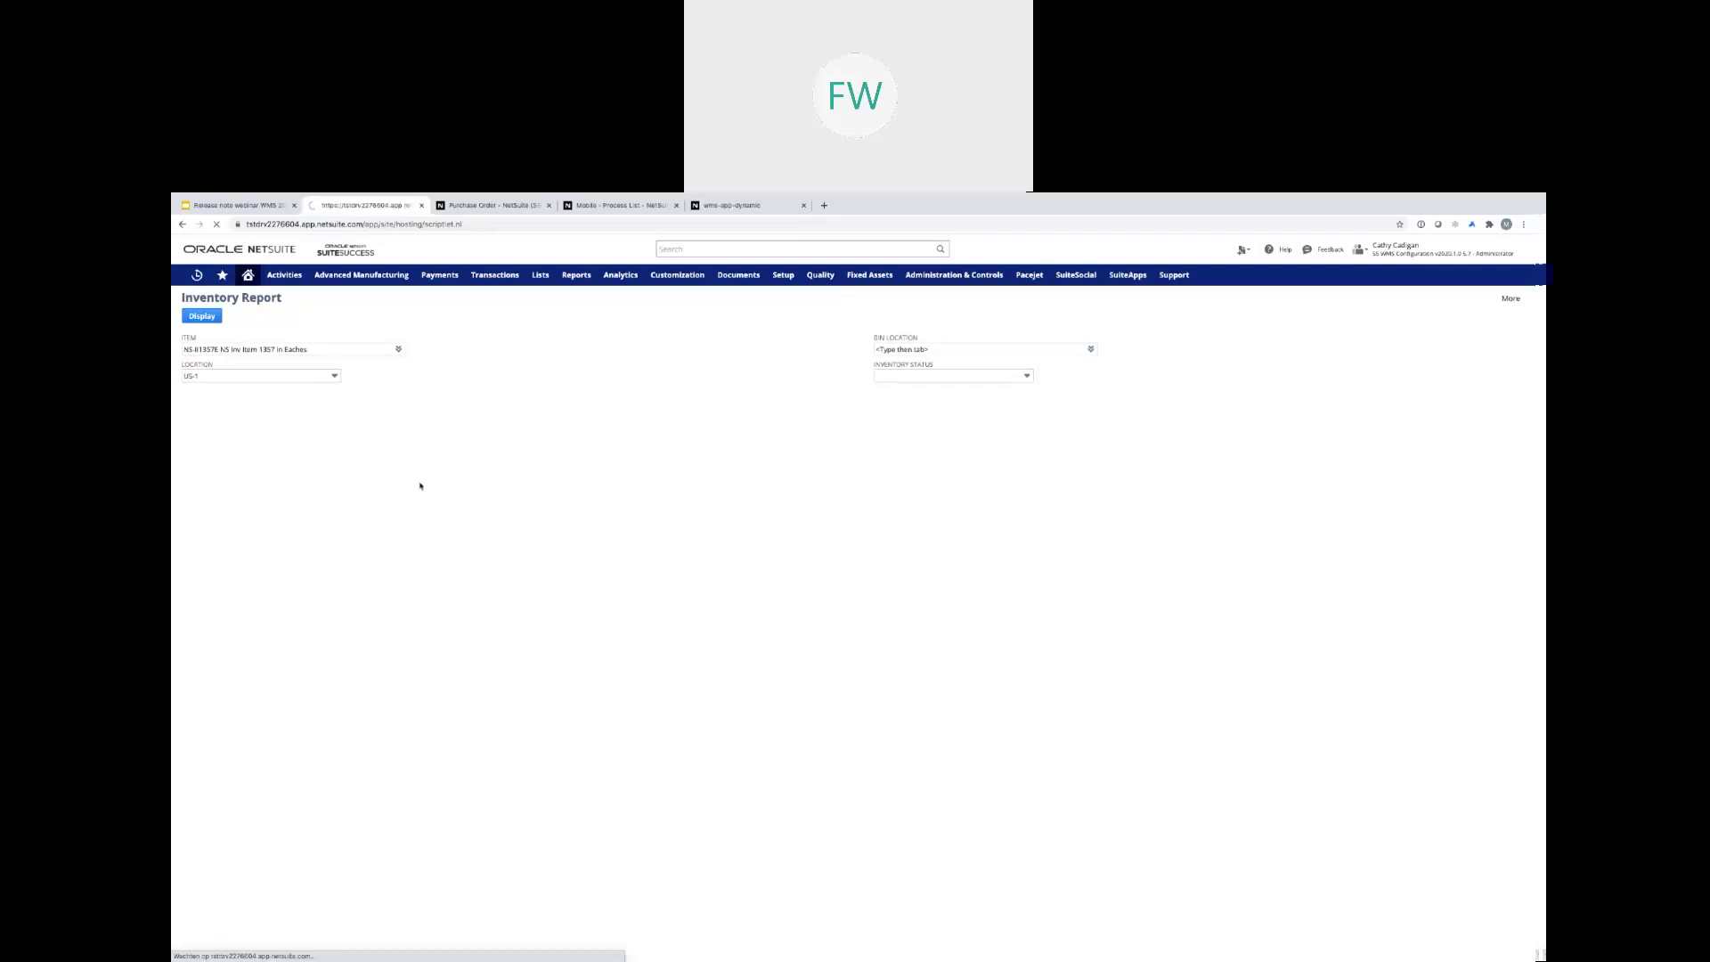
left_click(210, 349)
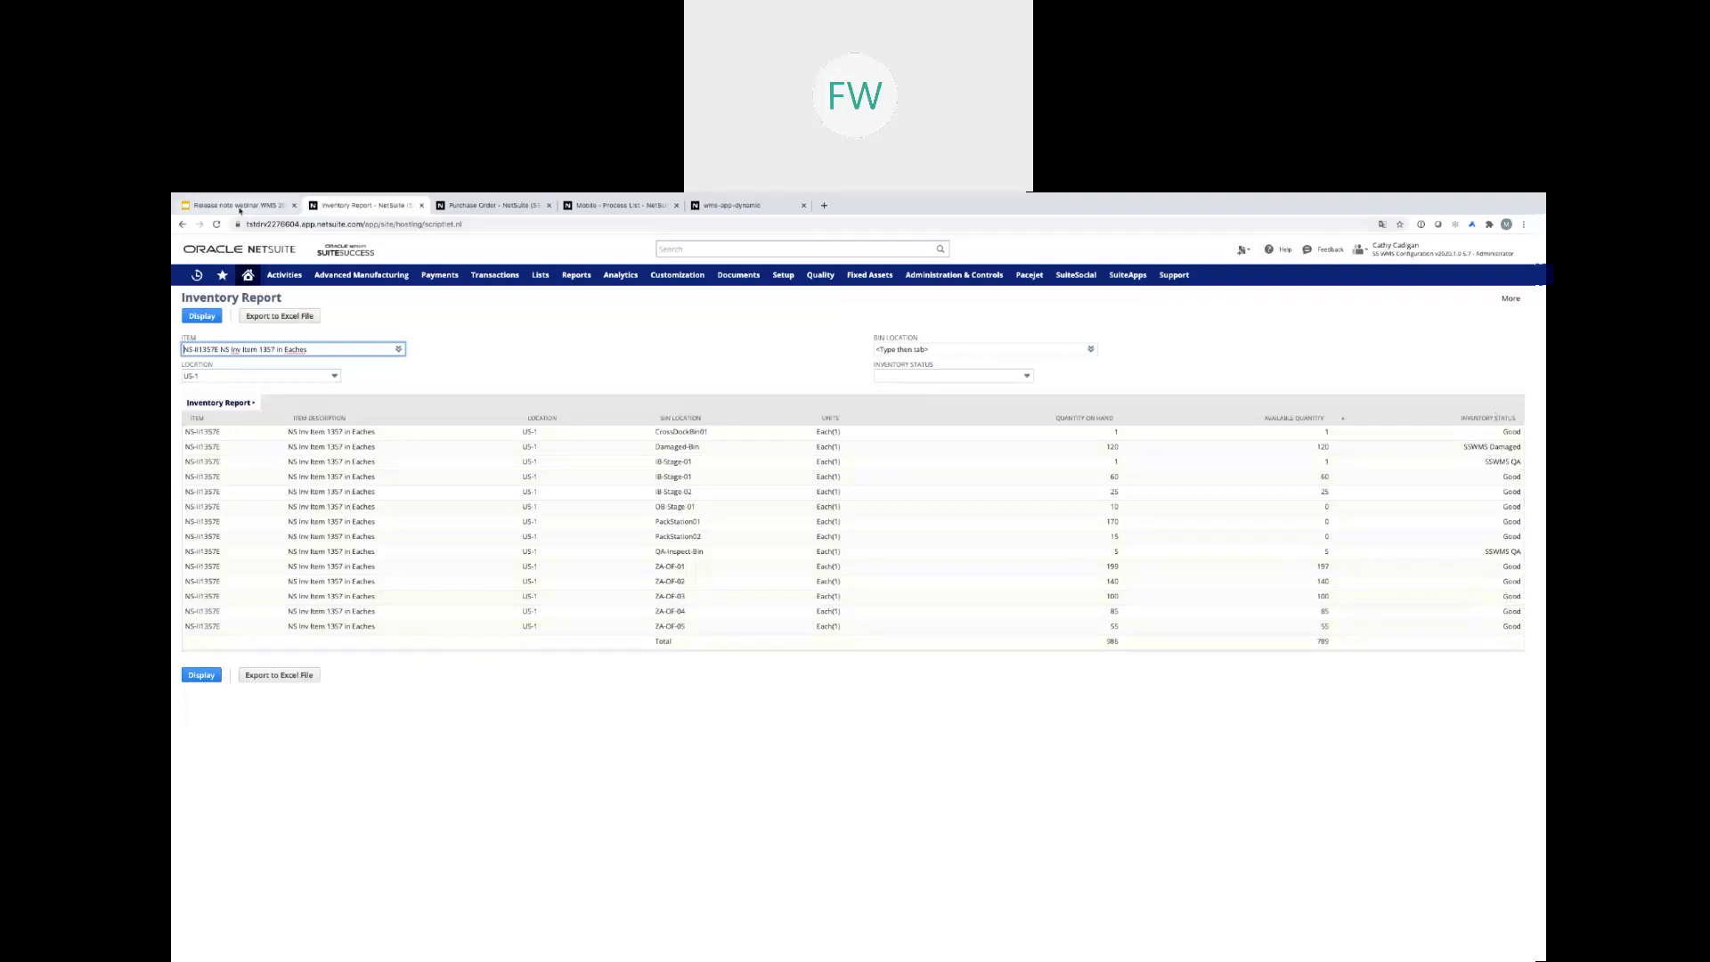
Switch to the Release note webinar WMS 2020.1 presentation in Google Slides
left_click(237, 206)
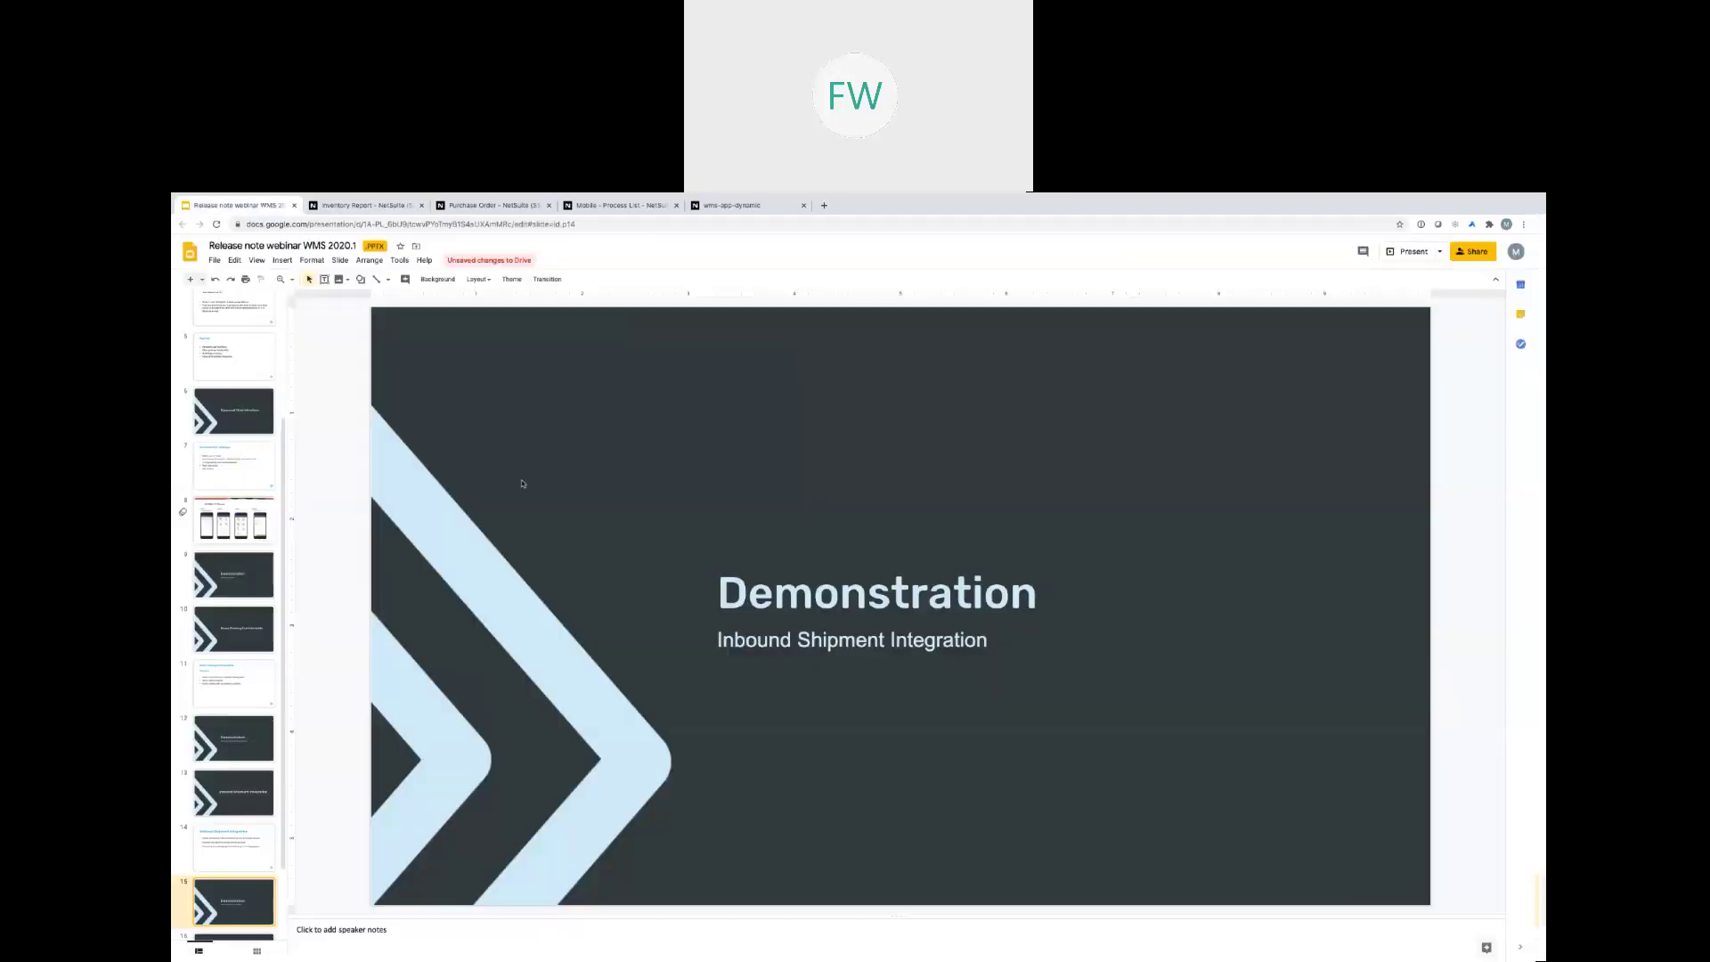